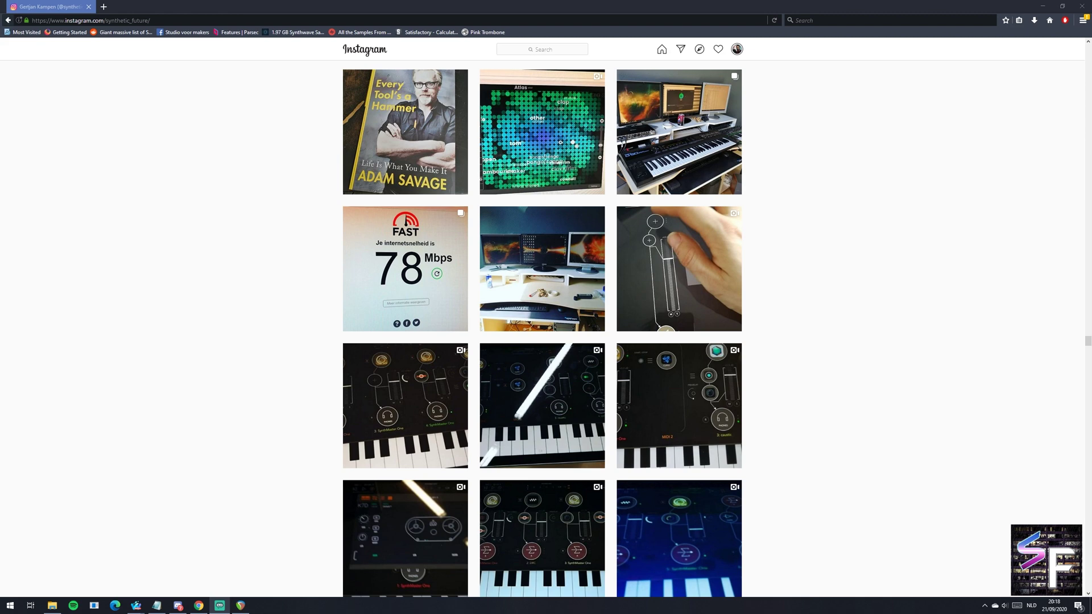
Step: Switch to REAPER and arrange the overlapping plugin windows, moving Atlas and Addictive Drums 2 clear of each other and bringing XO to the front
left_click(240, 605)
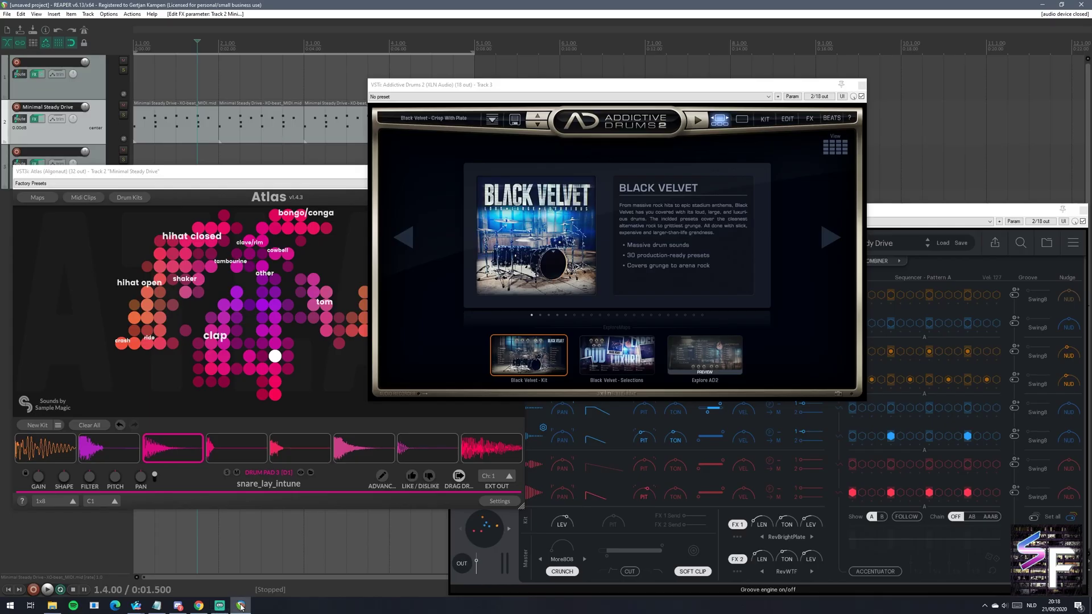
left_click(898, 211)
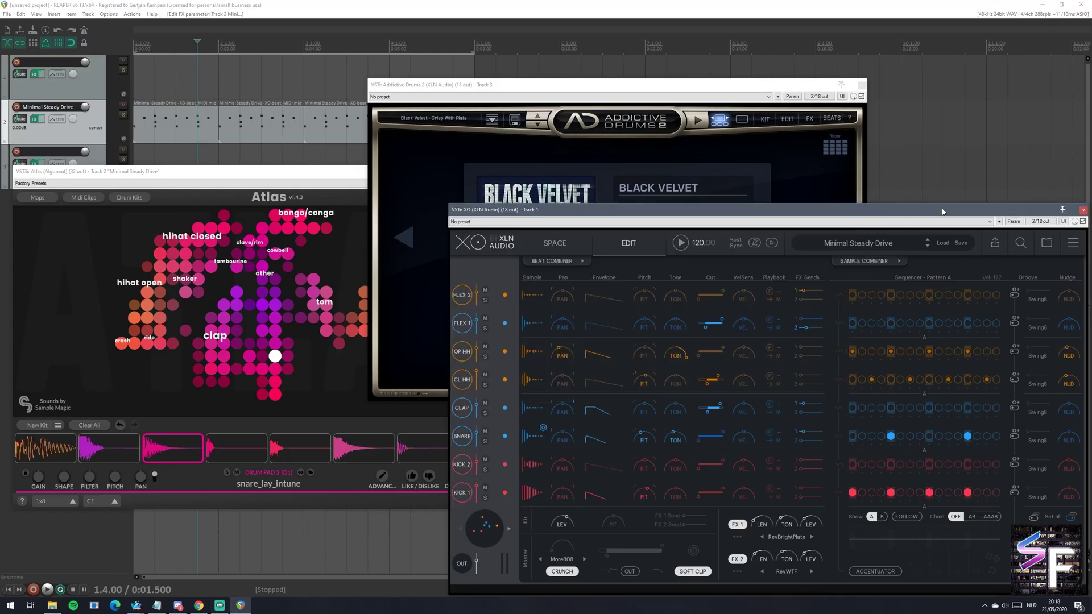
left_click_drag(279, 174, 264, 32)
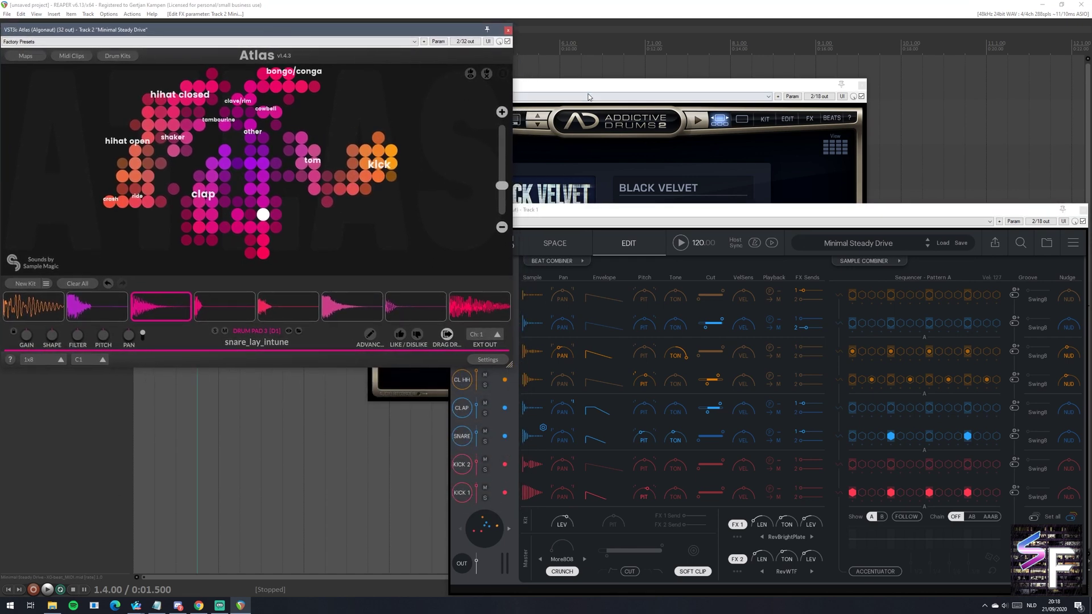
left_click_drag(590, 90, 533, 138)
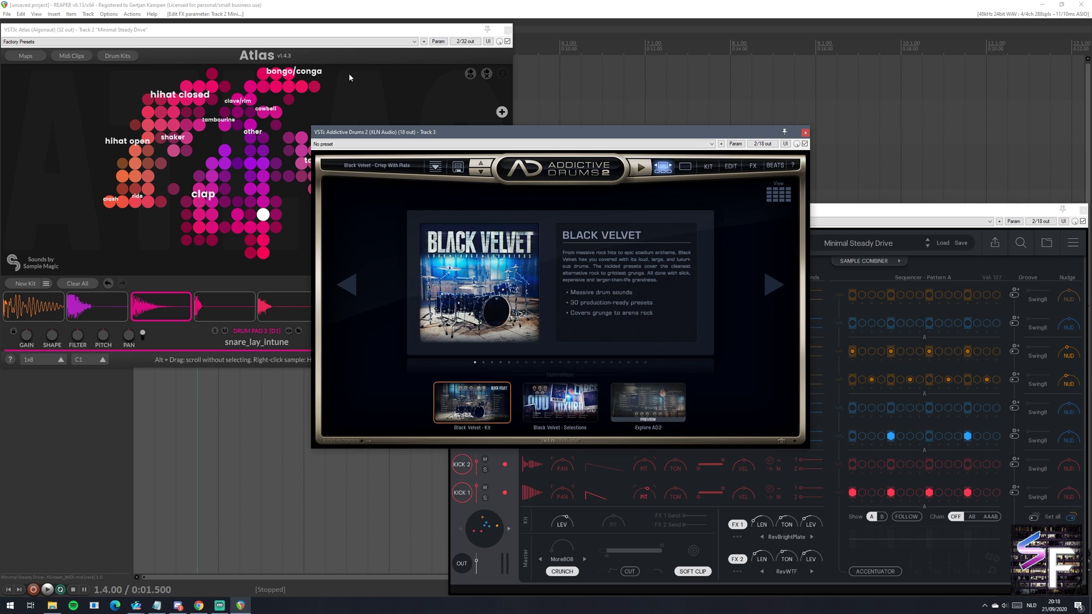
left_click(948, 211)
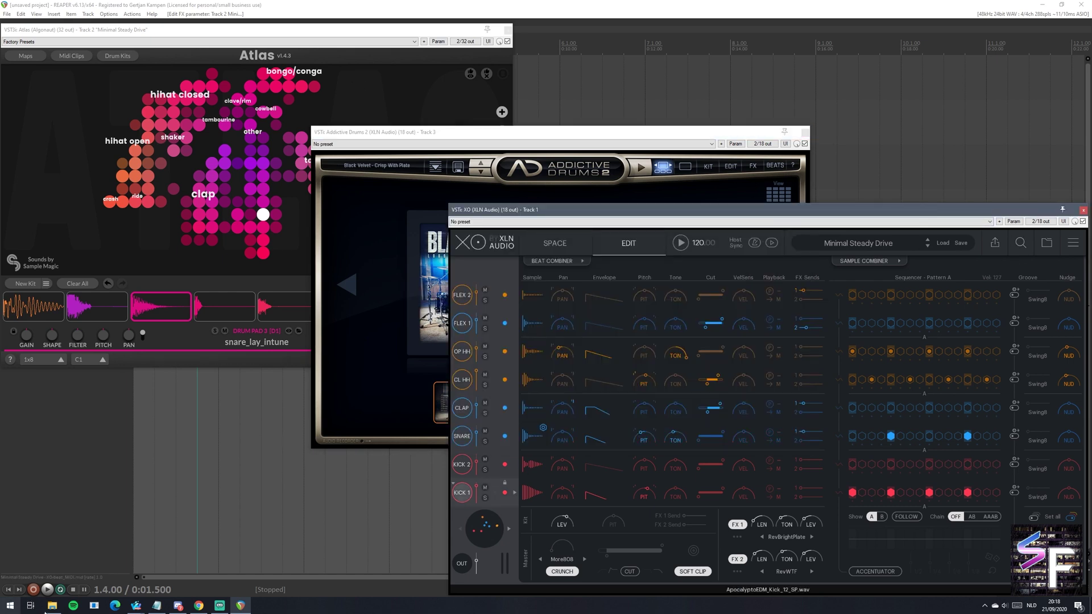
Step: Switch to the Instagram profile in the browser, open the Atlas drum-sample post to read its caption, and close it
mouse_move(206, 610)
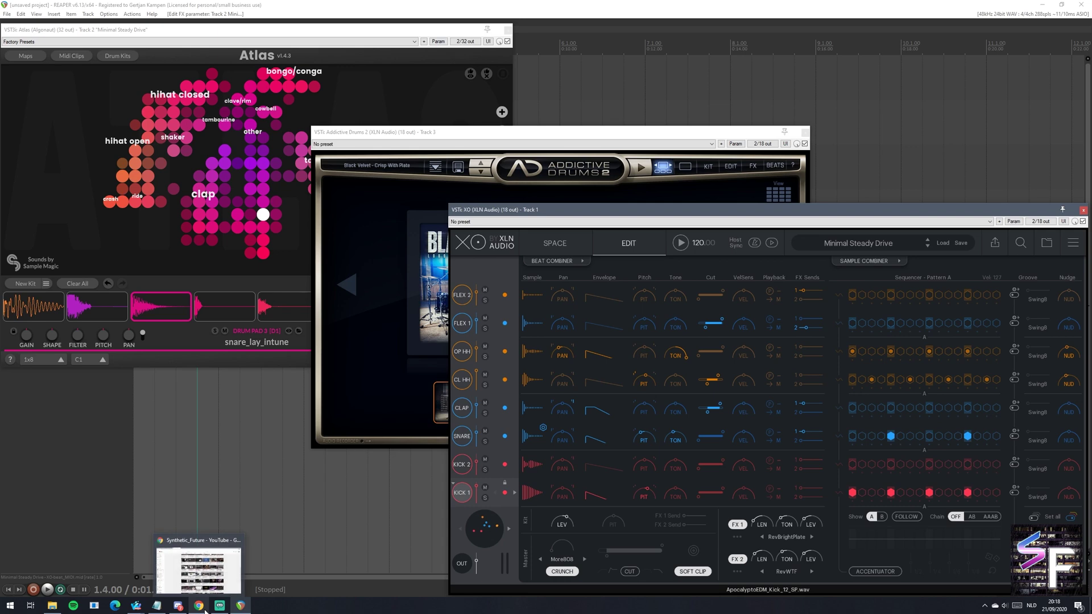
mouse_move(136, 606)
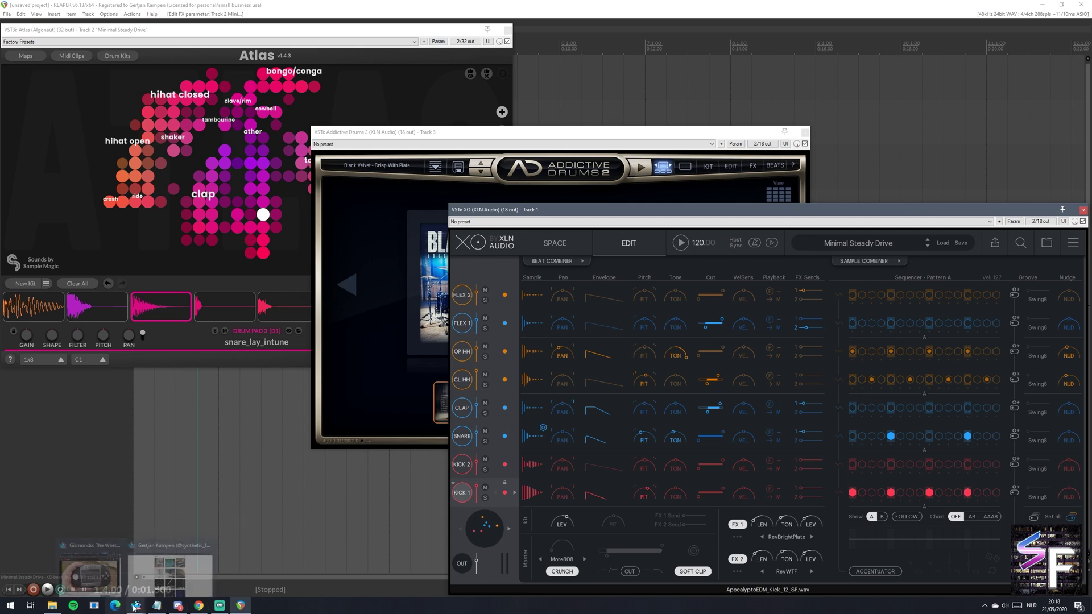
left_click(266, 554)
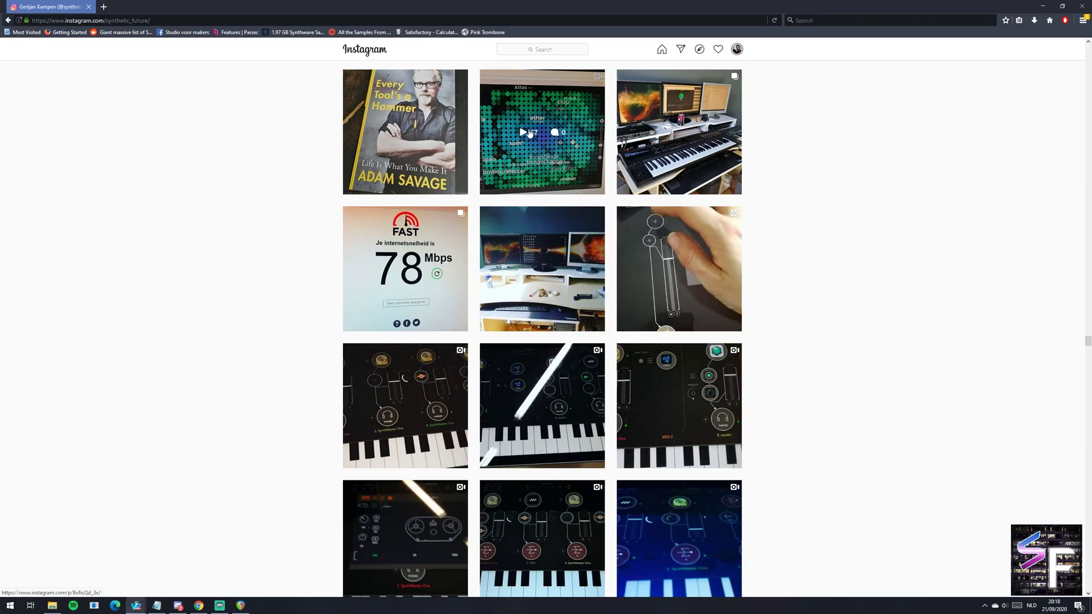
left_click(529, 110)
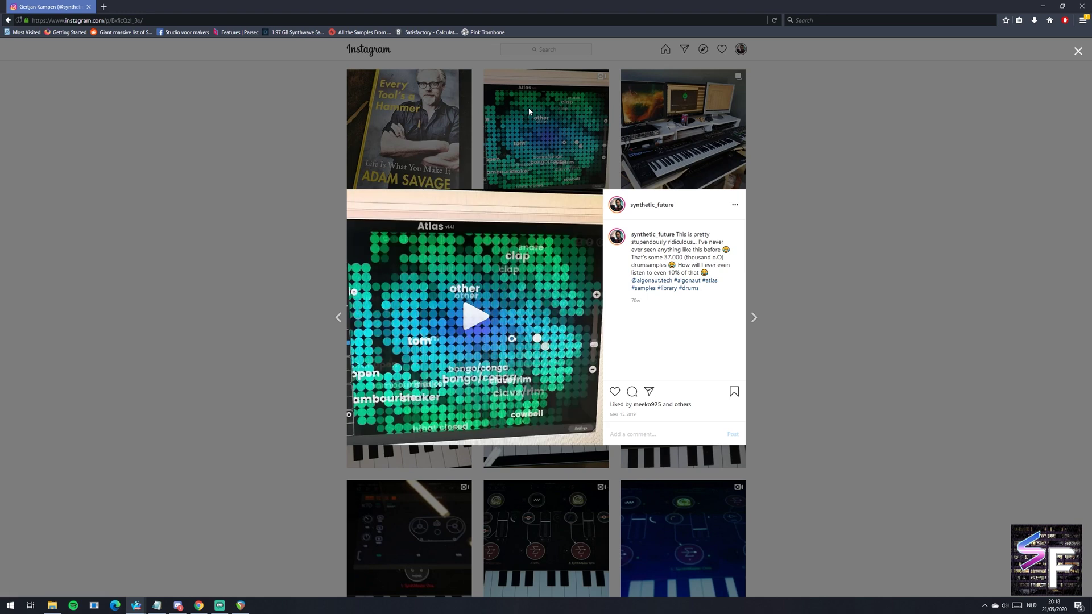
double_click(636, 304)
left_click(921, 344)
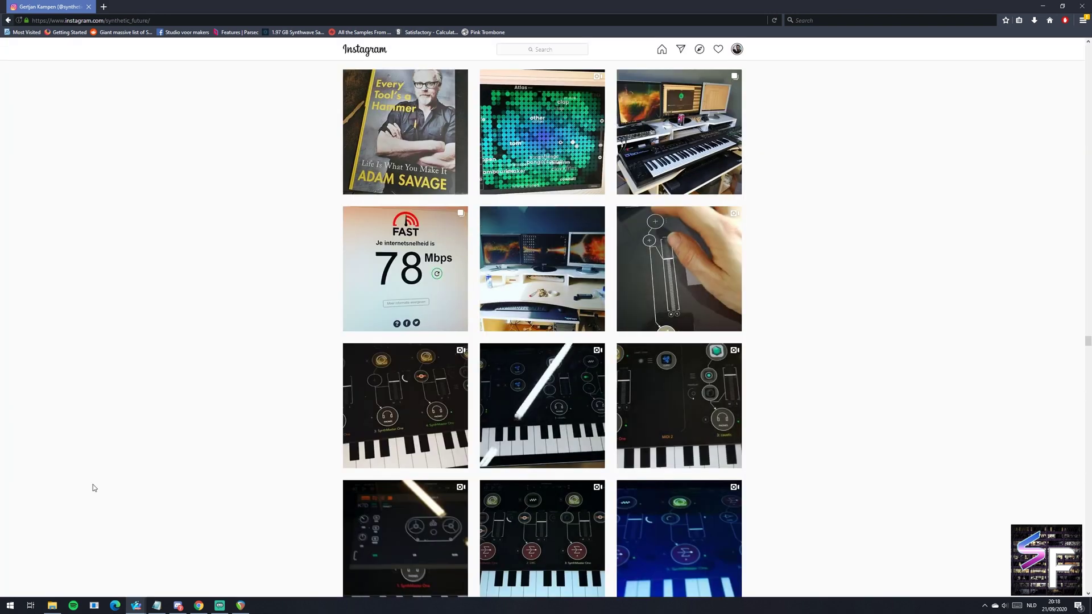
Step: Look over the YouTube channel's video list in Chrome and minimize that window
mouse_move(199, 603)
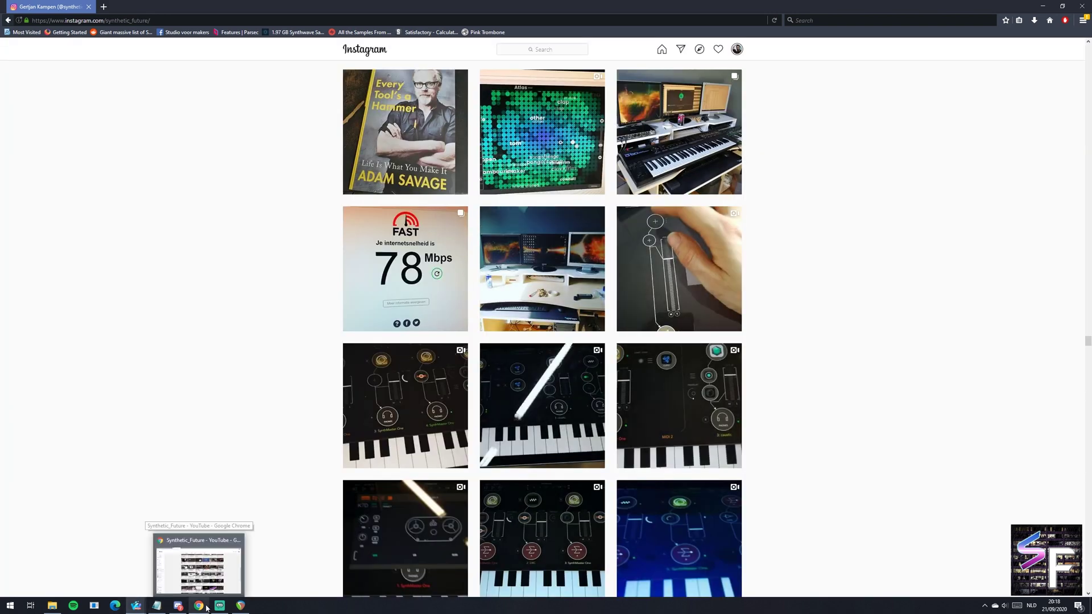
left_click(199, 582)
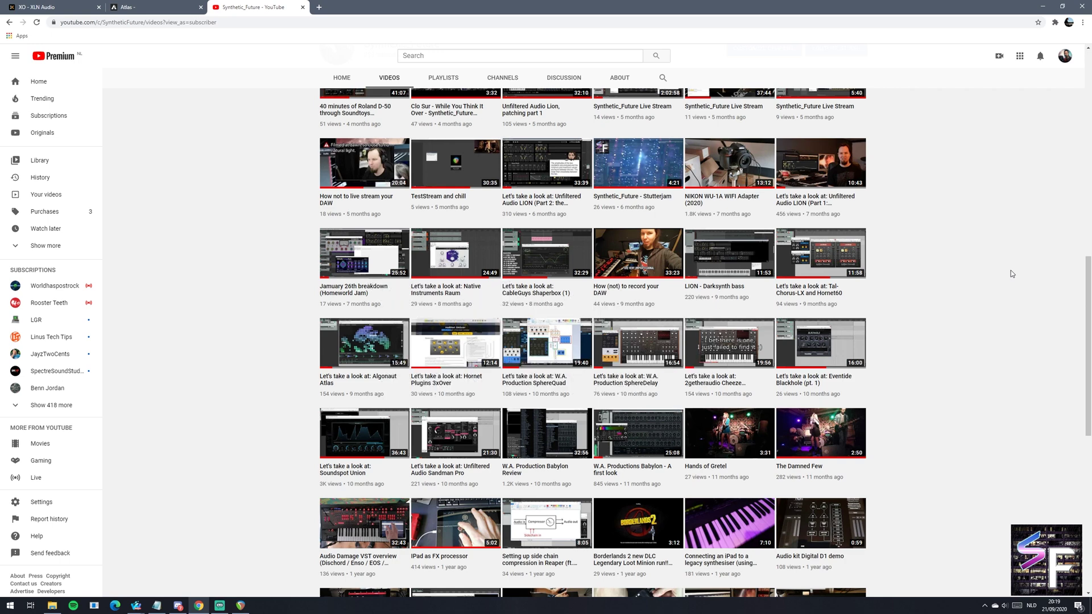
left_click(1042, 6)
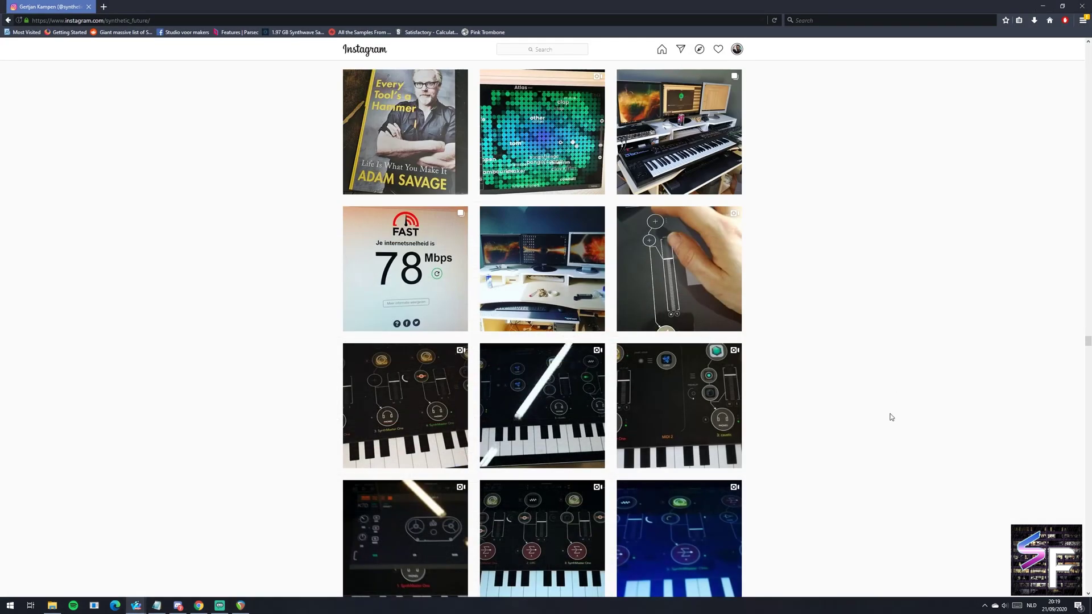
scroll(889, 420, "up", 3)
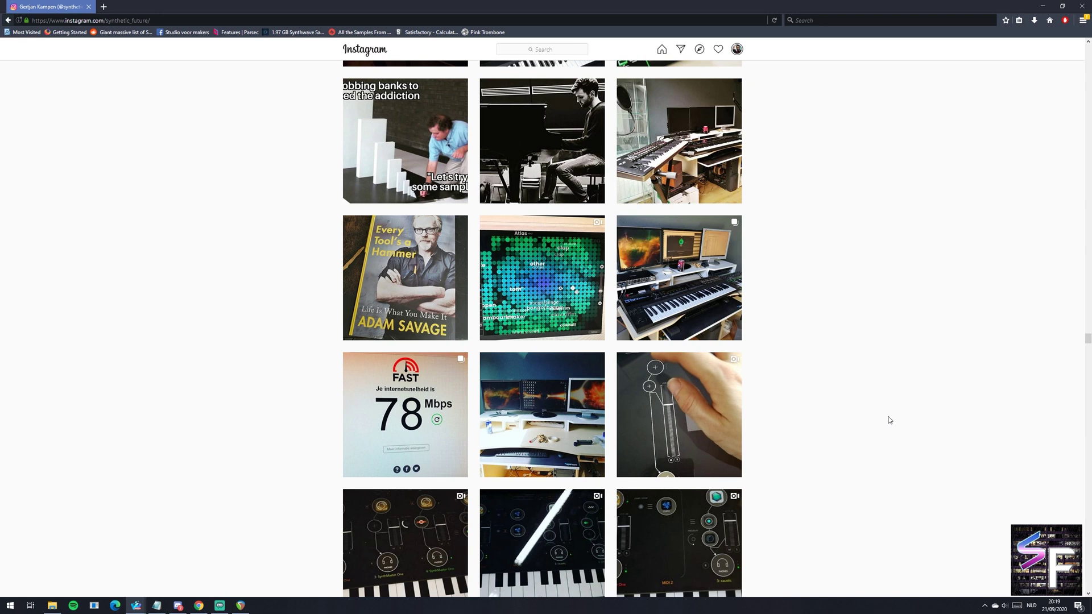
scroll(921, 292, "down", 3)
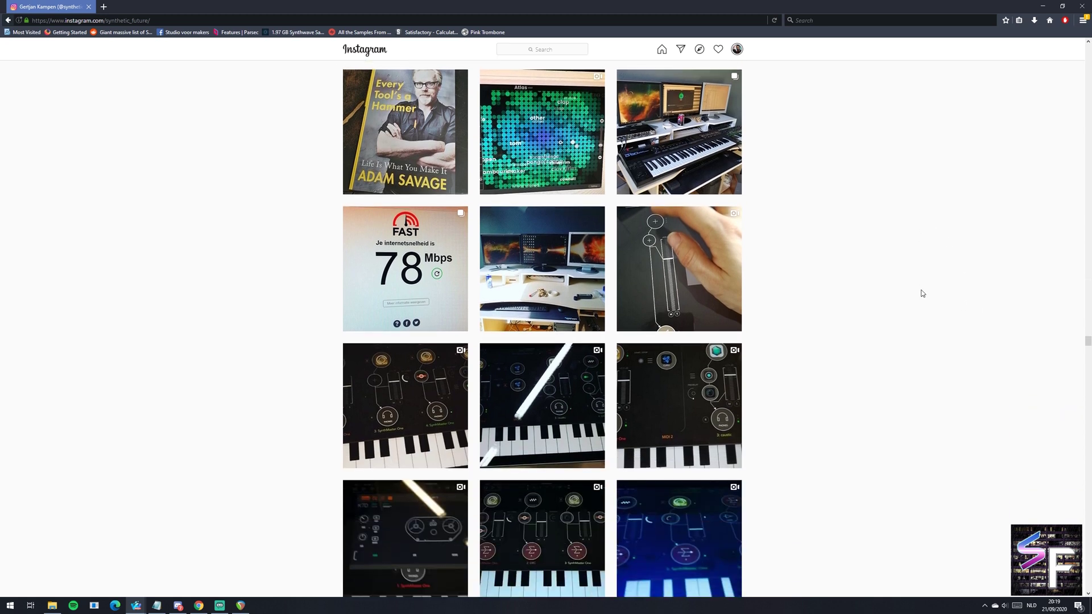
scroll(923, 293, "up", 1)
scroll(923, 293, "up", 1)
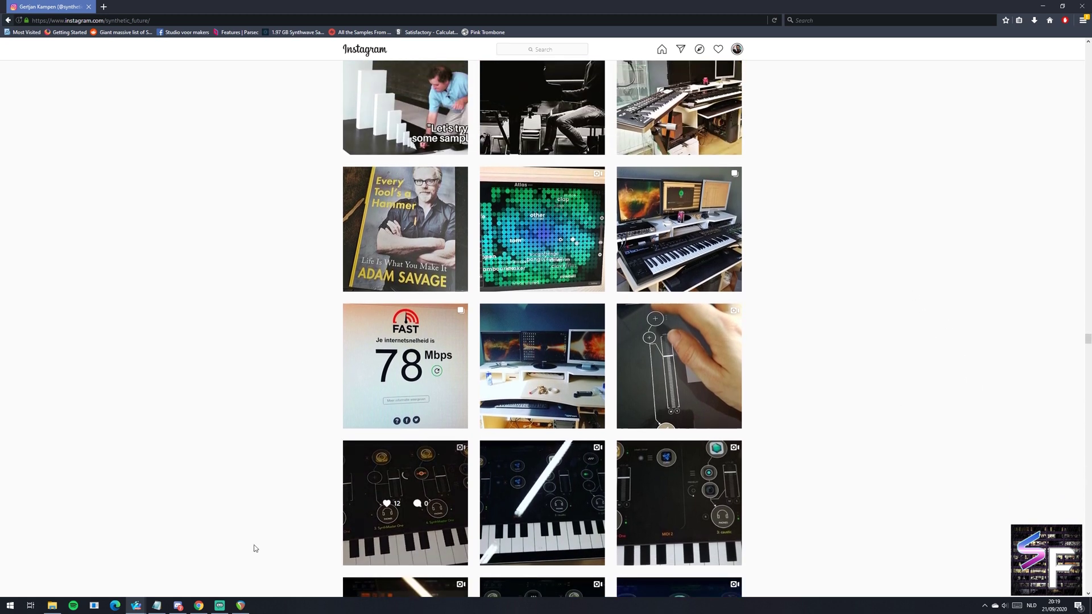
Step: Switch to REAPER, load the Reel Machines kit from the Addictive Drums 2 gallery, and bring the XO window back to the front
left_click(242, 607)
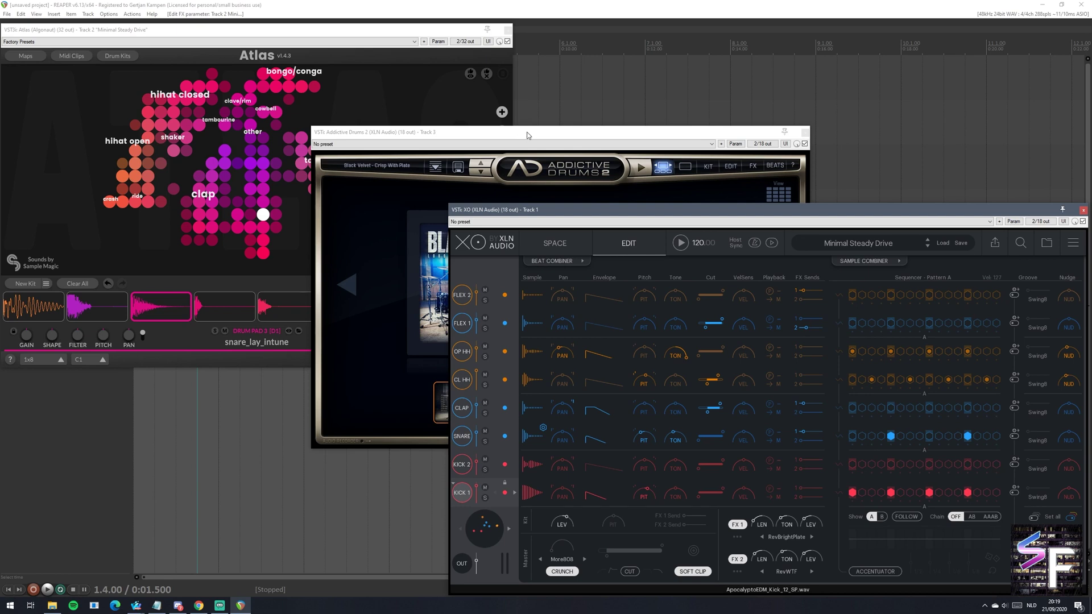
left_click(527, 135)
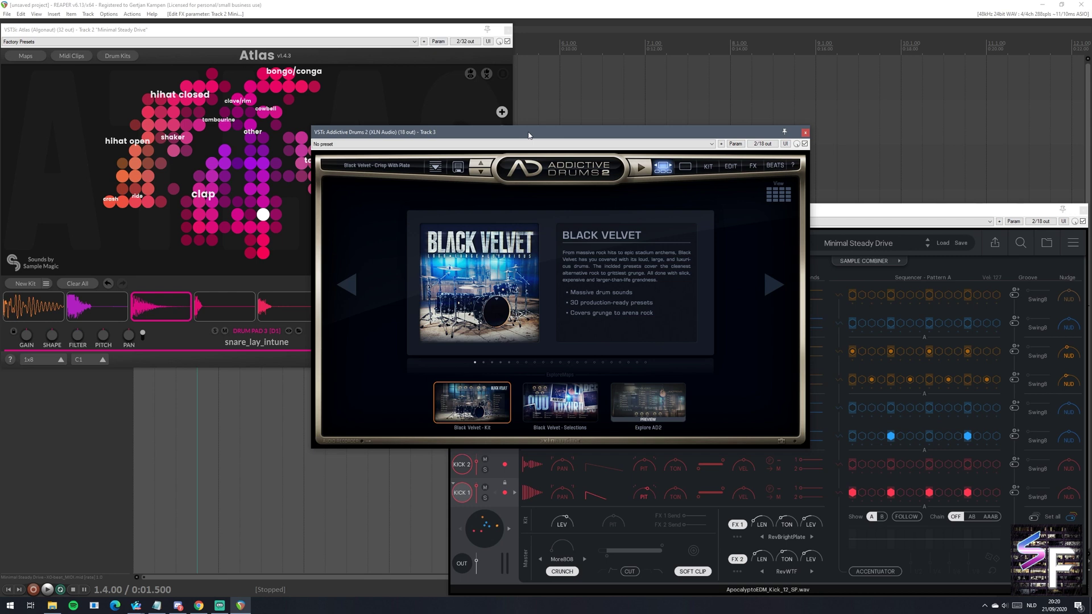
left_click(771, 294)
left_click(773, 296)
left_click(773, 293)
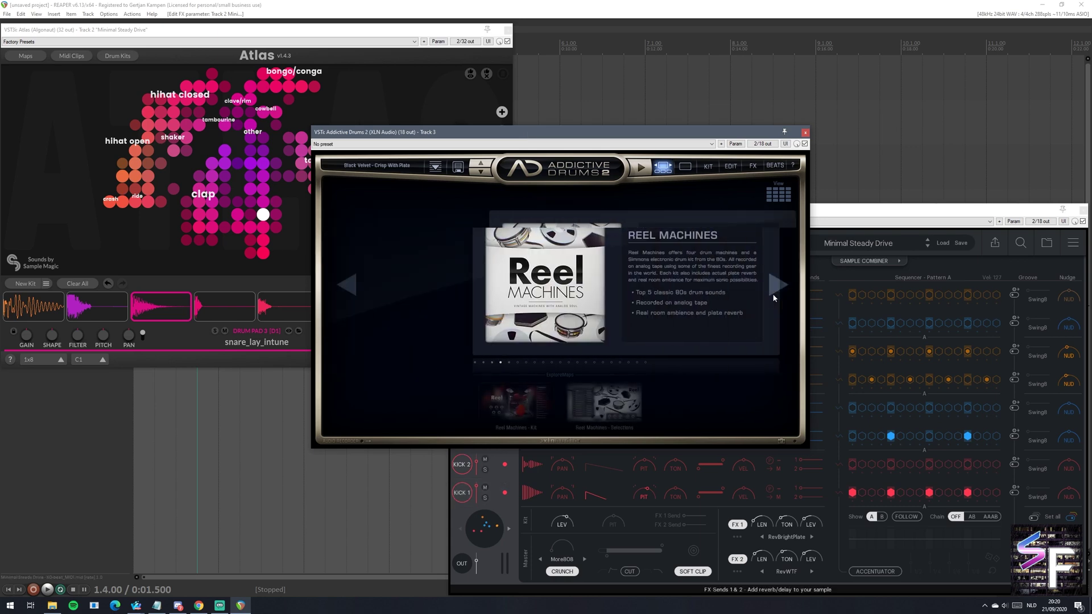
left_click(773, 292)
left_click(346, 284)
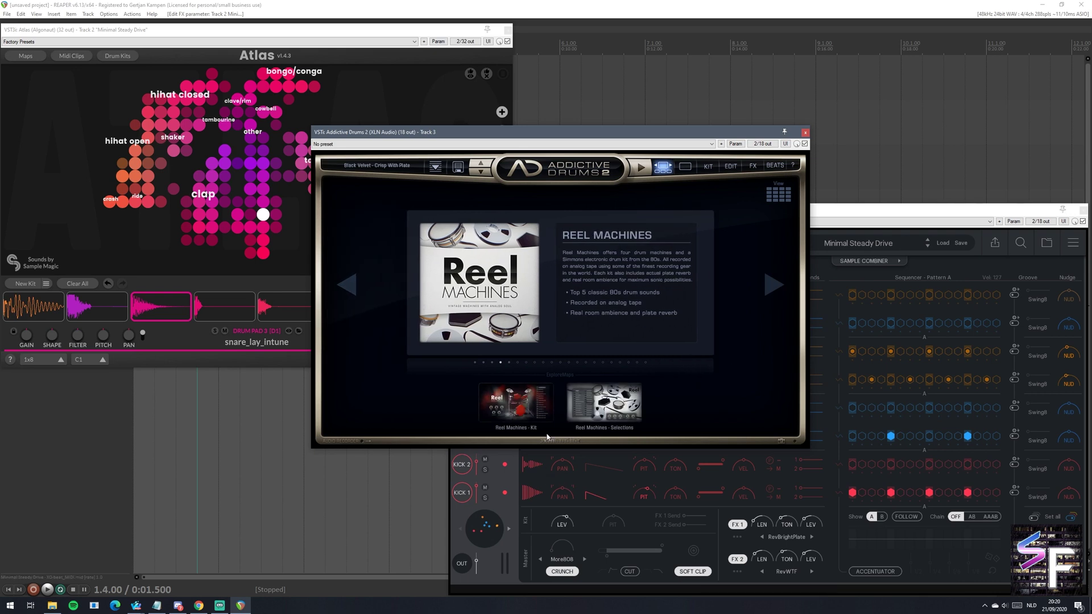
left_click(516, 402)
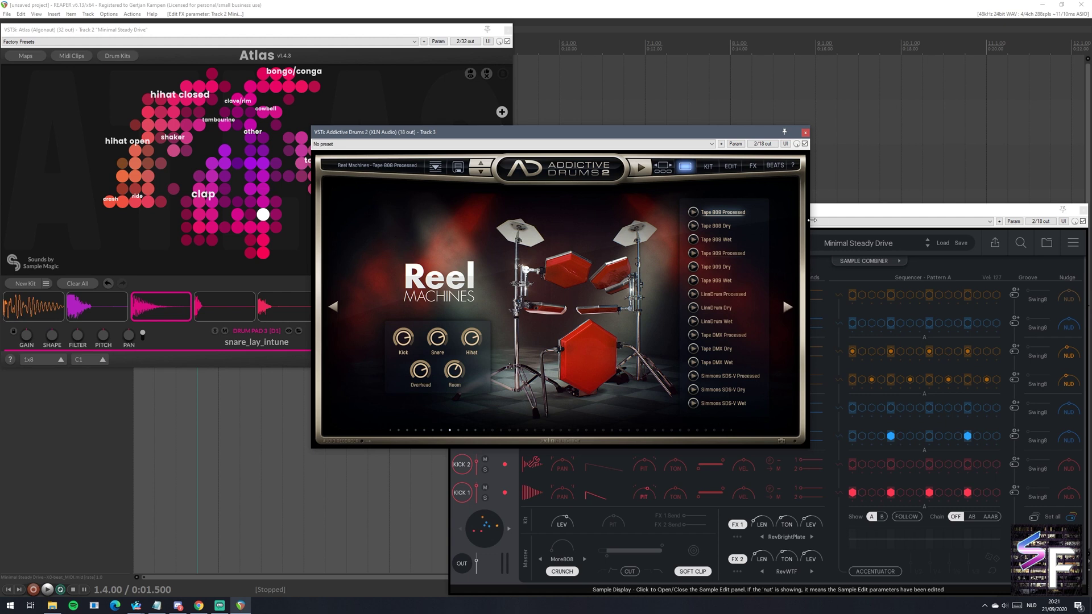
left_click(821, 216)
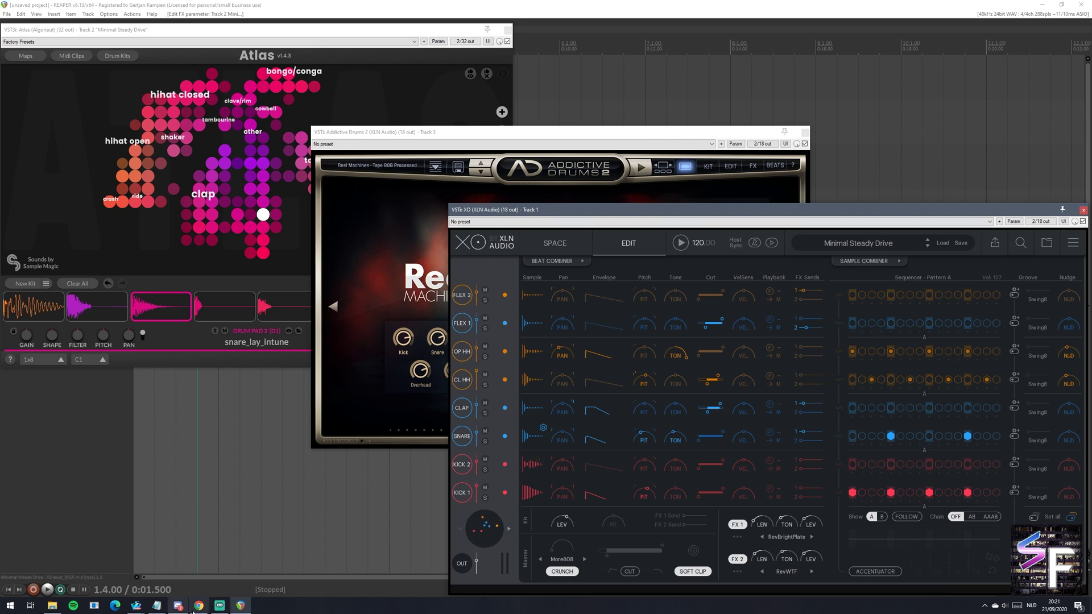
Step: Switch to the Instagram profile, examine its older studio and gear posts, and minimize the browser to return to REAPER
mouse_move(200, 611)
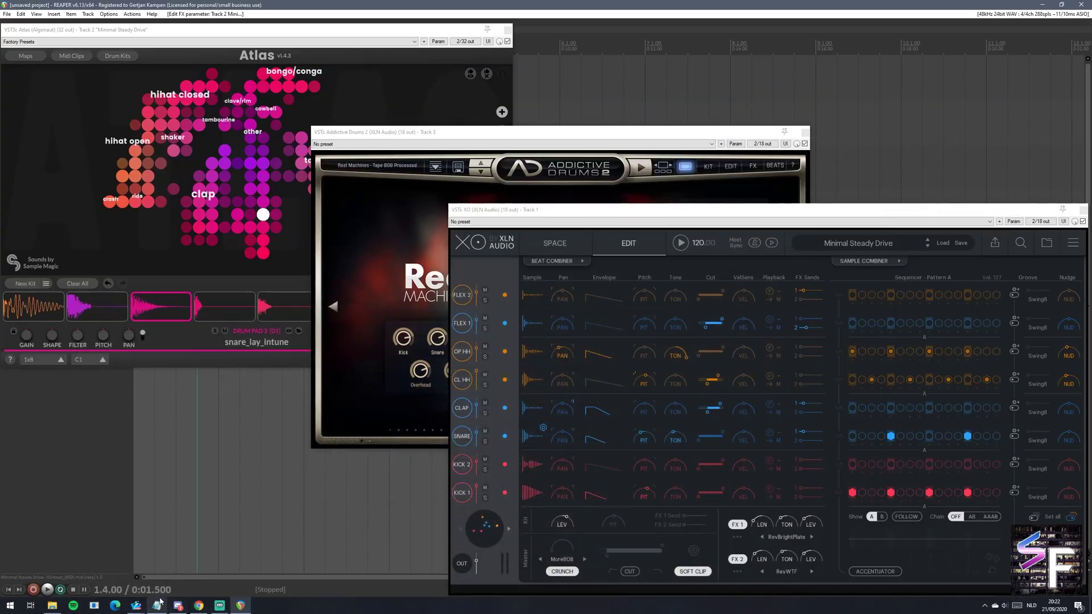
left_click(130, 608)
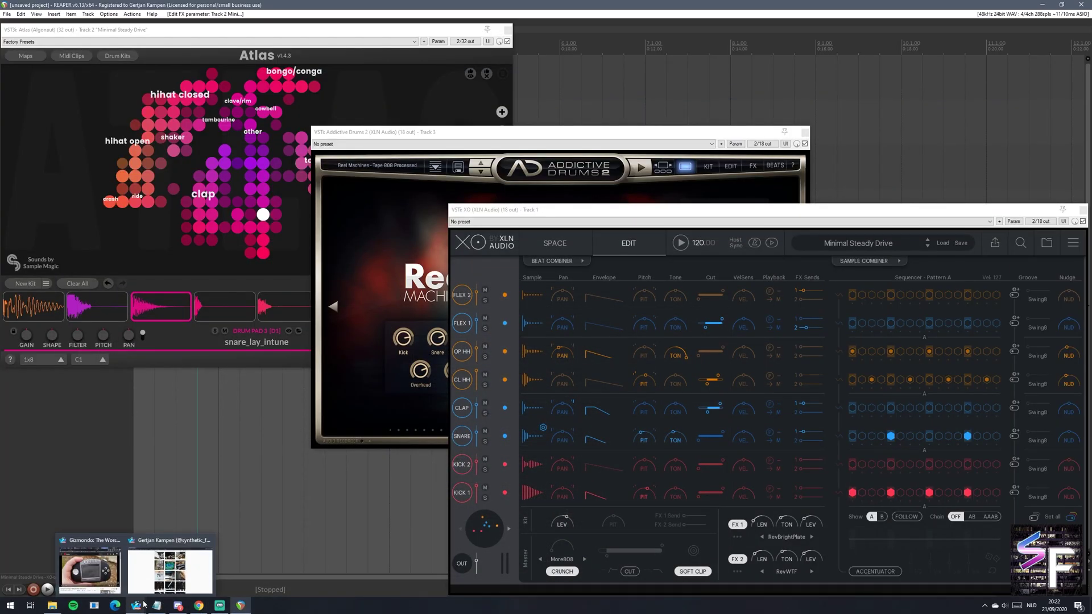
left_click(164, 582)
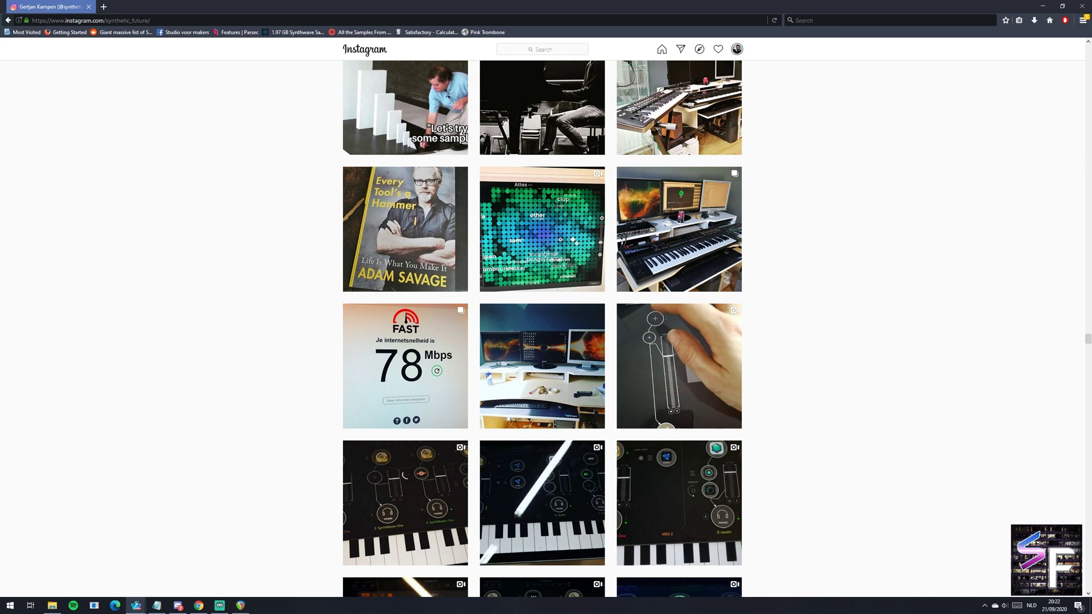
scroll(870, 415, "up", 1)
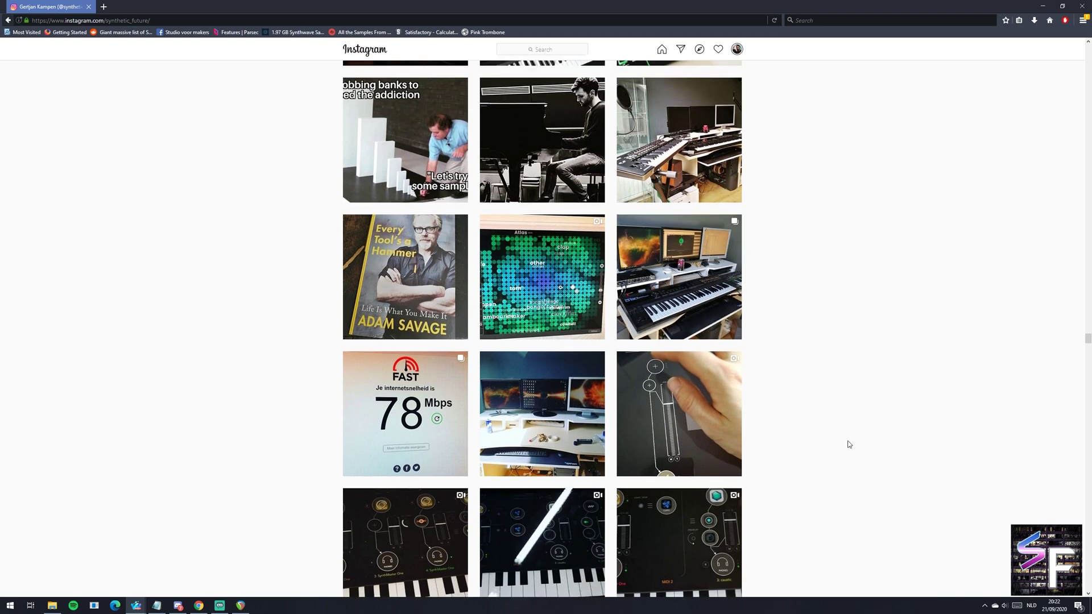
scroll(849, 444, "down", 10)
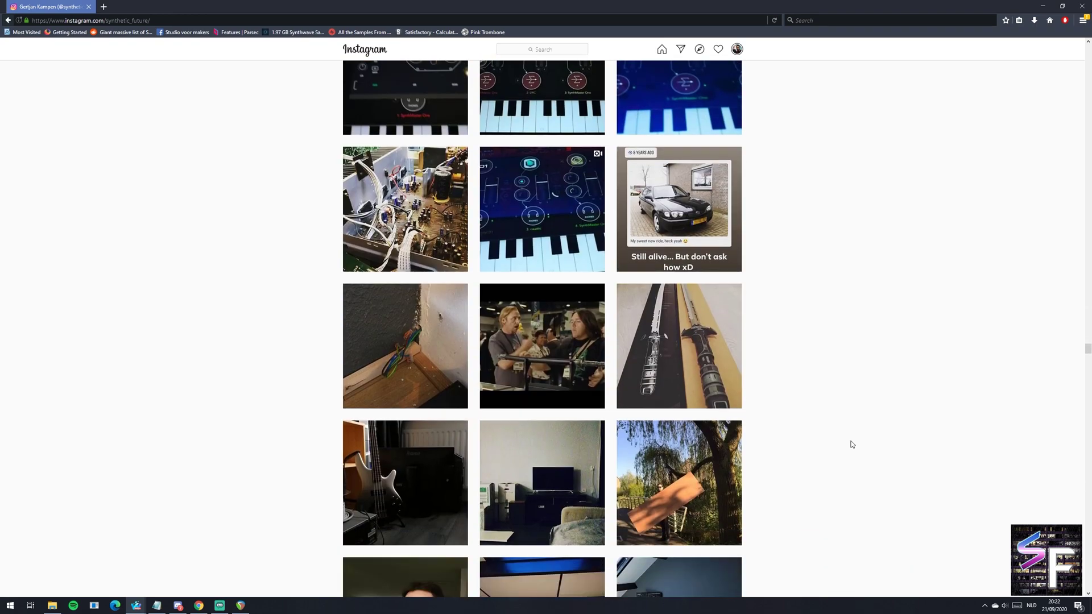
scroll(852, 445, "down", 15)
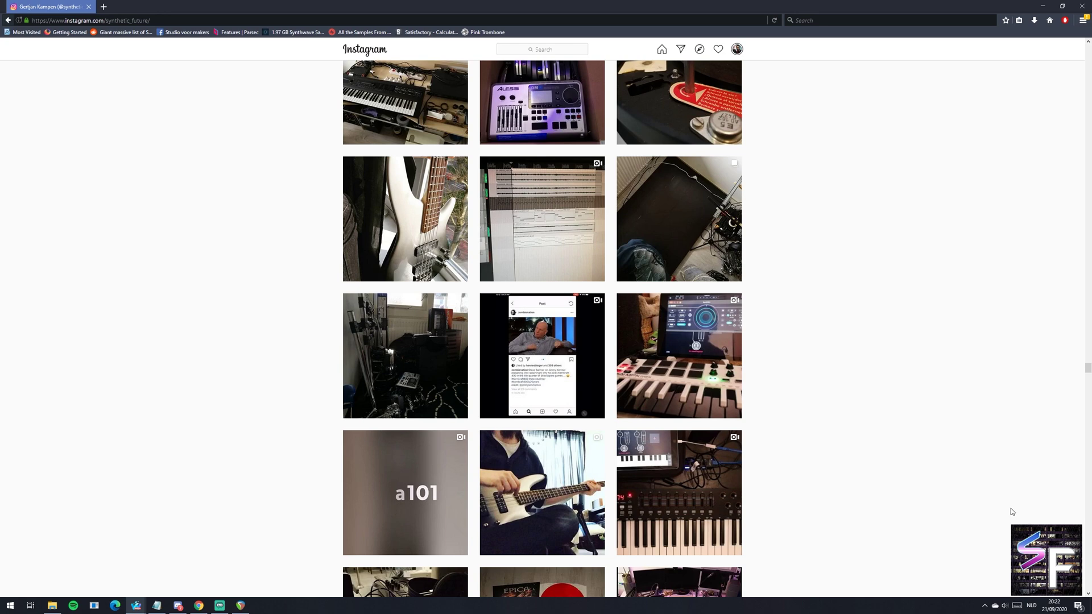
scroll(1000, 511, "down", 5)
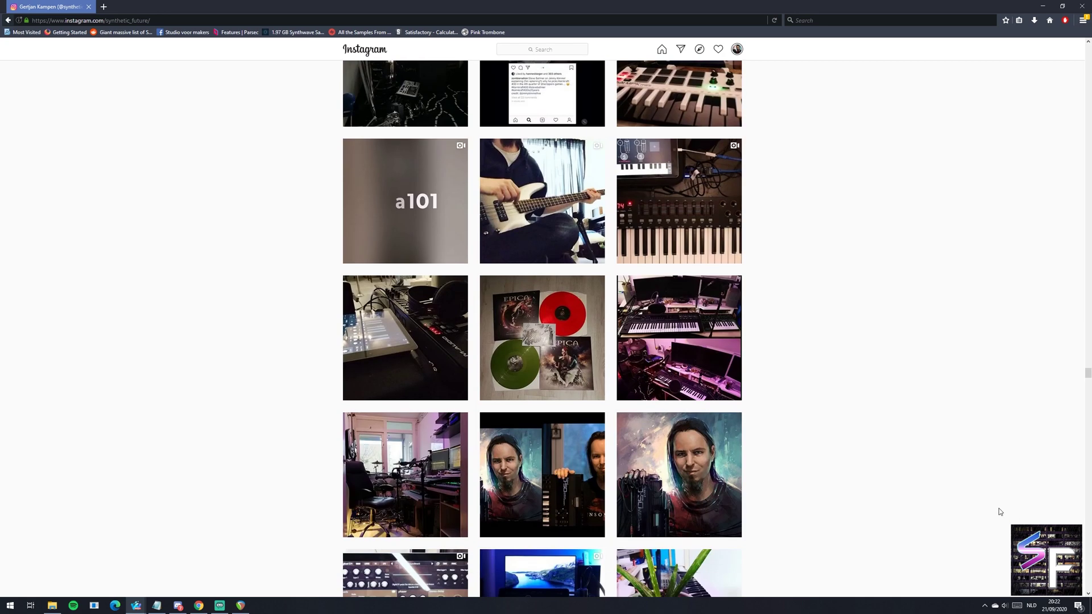
scroll(1000, 512, "down", 1)
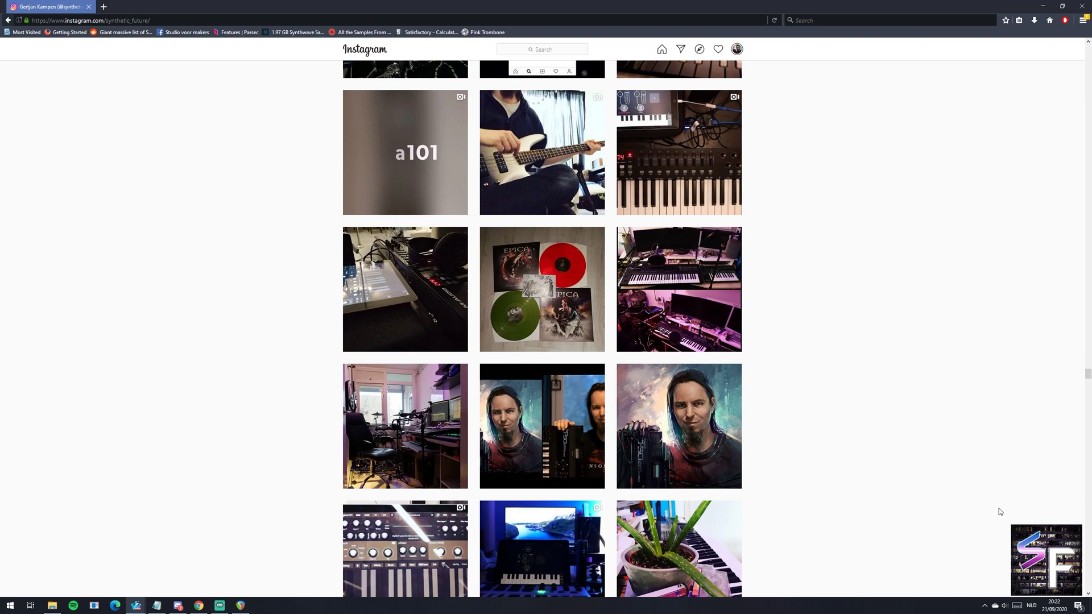
scroll(1000, 512, "up", 10)
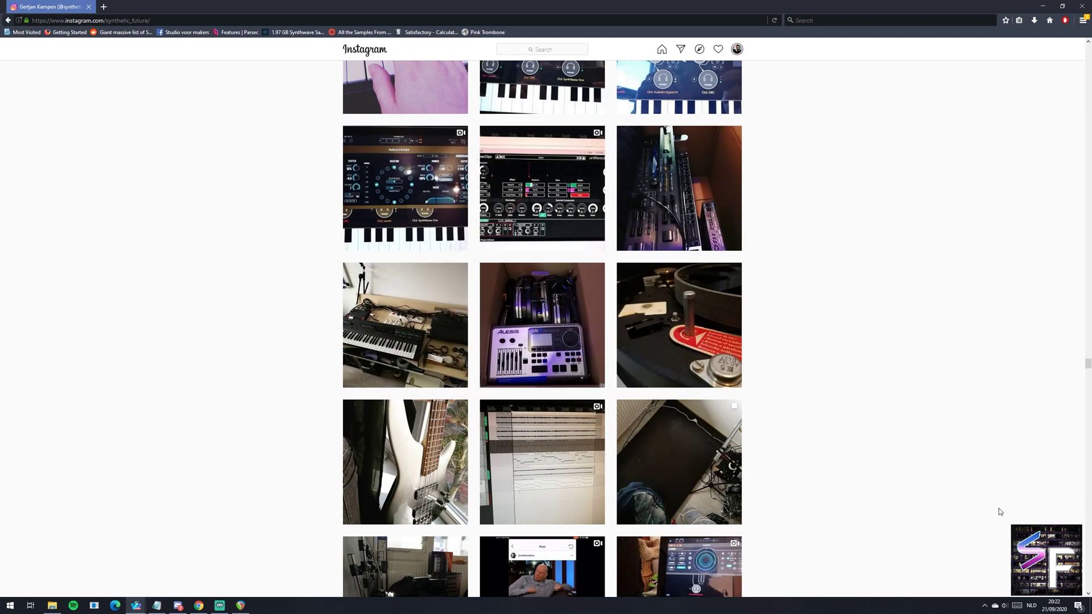
left_click(1043, 5)
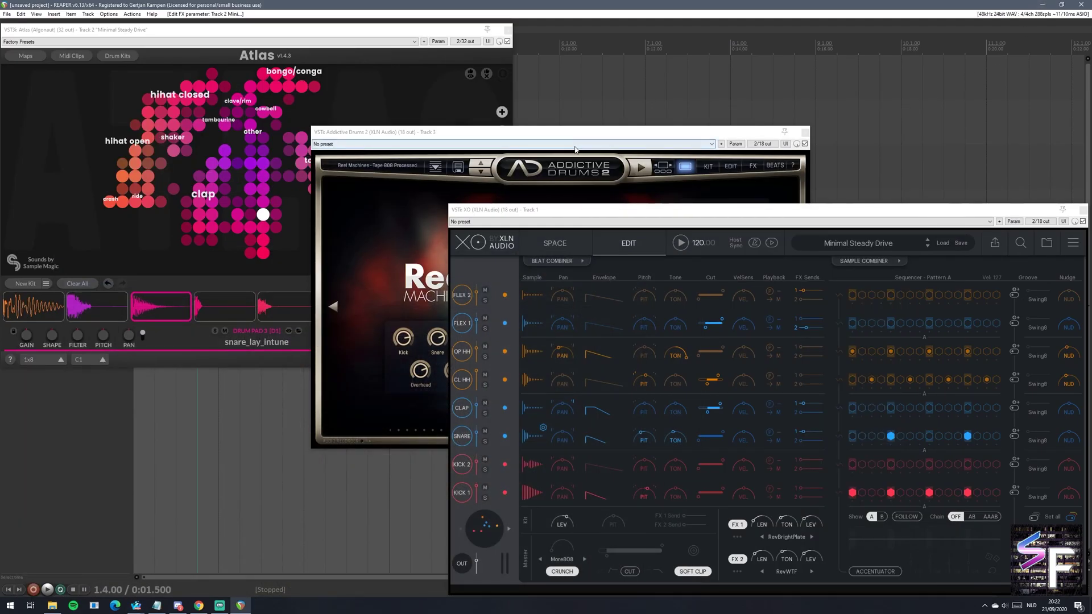
Step: Compare the drum plugins by bringing Addictive Drums 2 and XO to the front in turn, ending on Addictive Drums 2
left_click(624, 136)
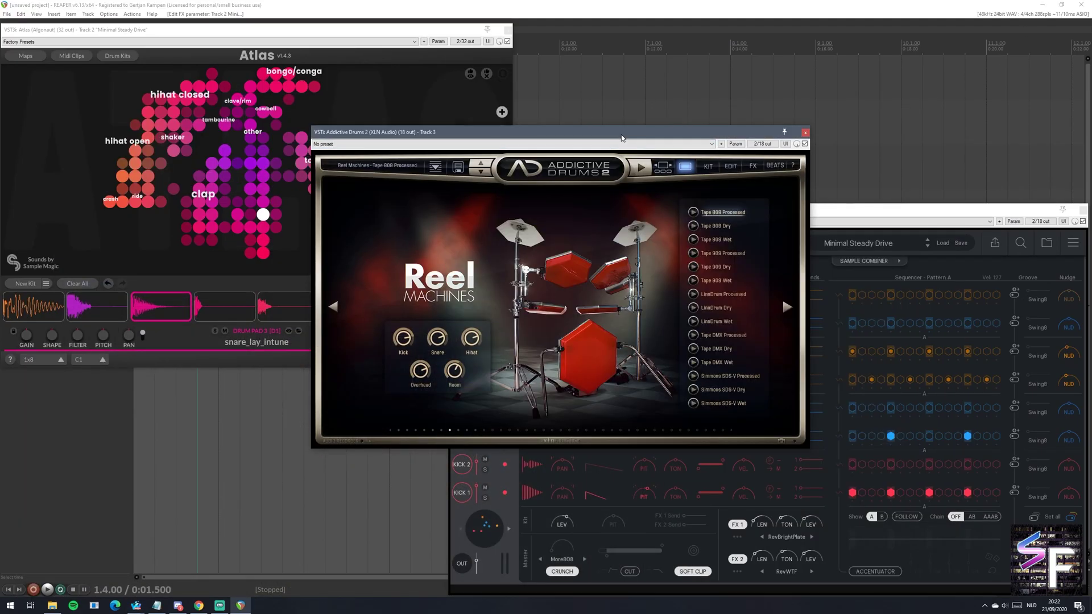
left_click(904, 213)
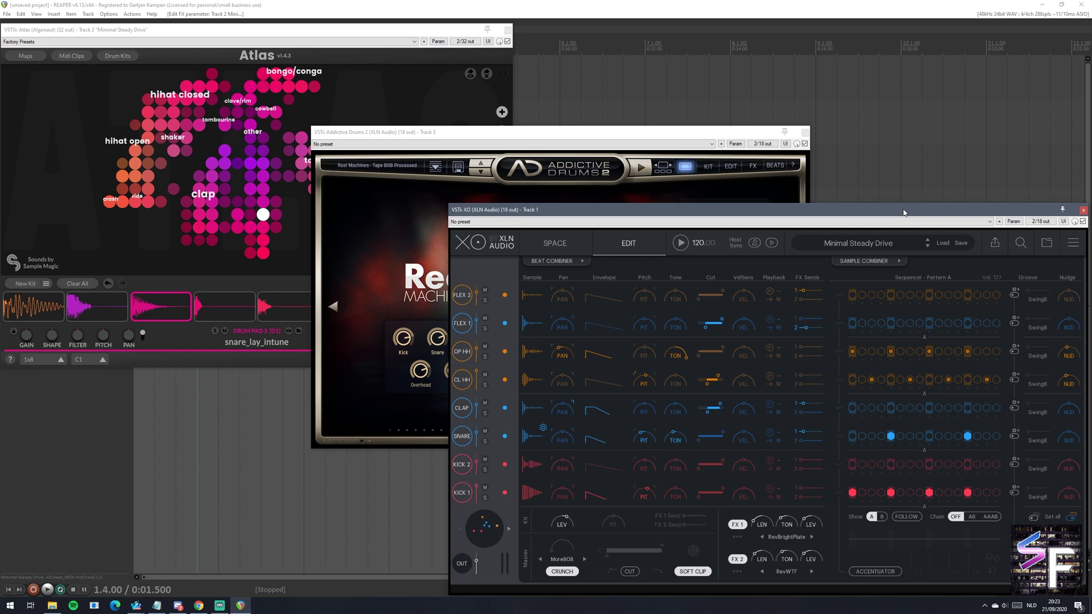
left_click(376, 73)
left_click(695, 147)
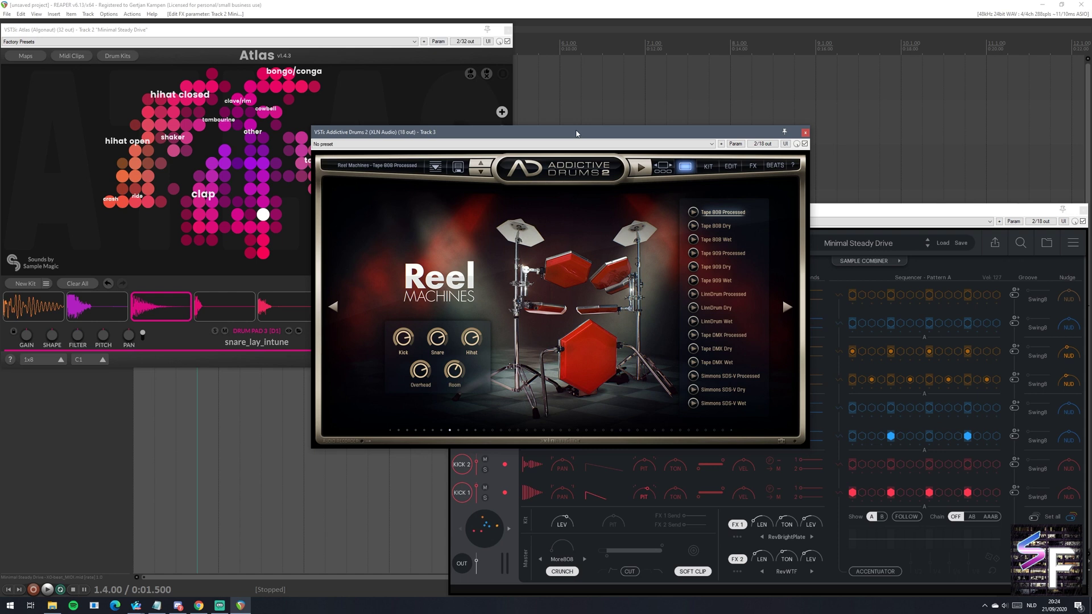
Step: Bring the Atlas window in front of Addictive Drums 2, and minimize the Instagram browser window after a brief look
left_click(220, 605)
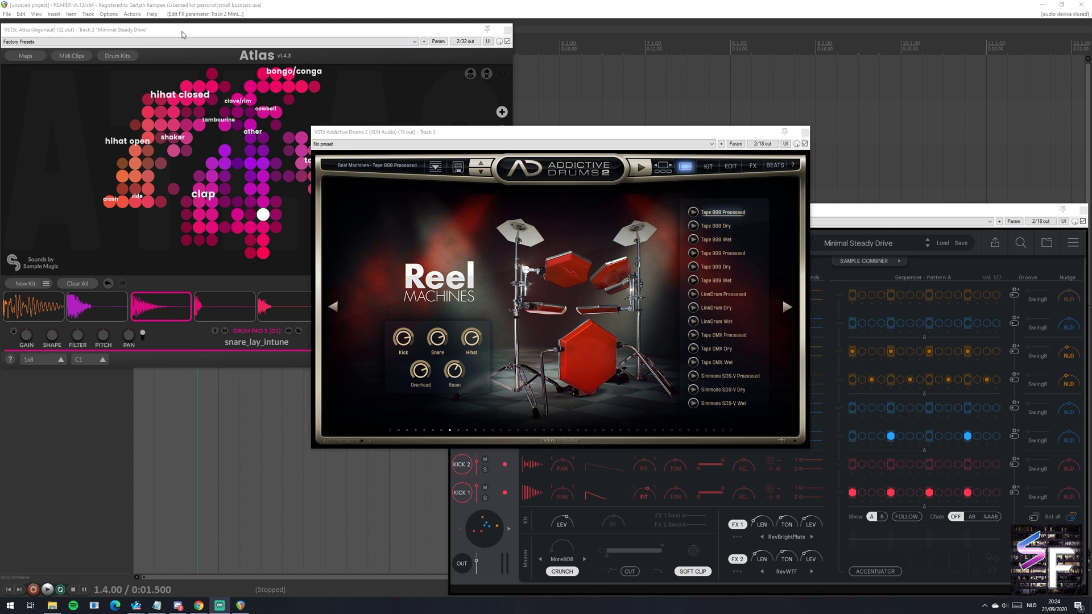
left_click_drag(182, 35, 183, 19)
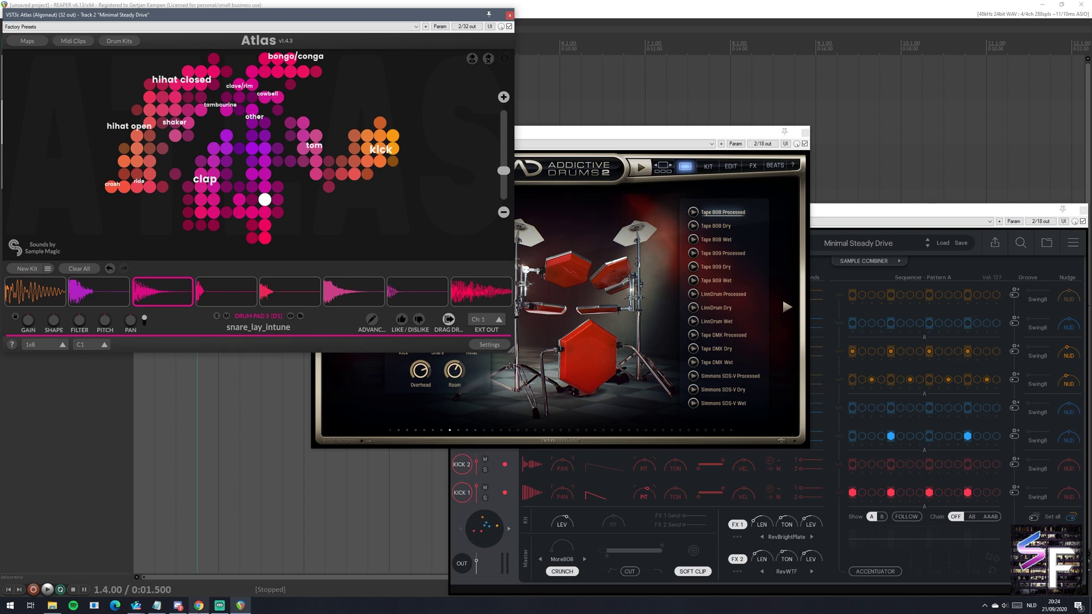
mouse_move(199, 605)
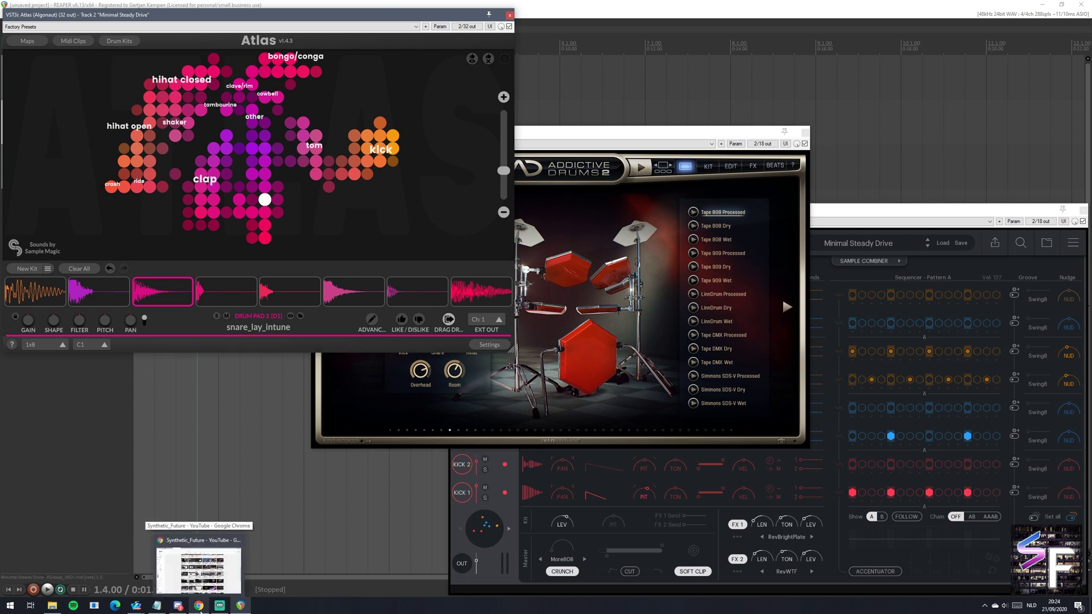
left_click(194, 559)
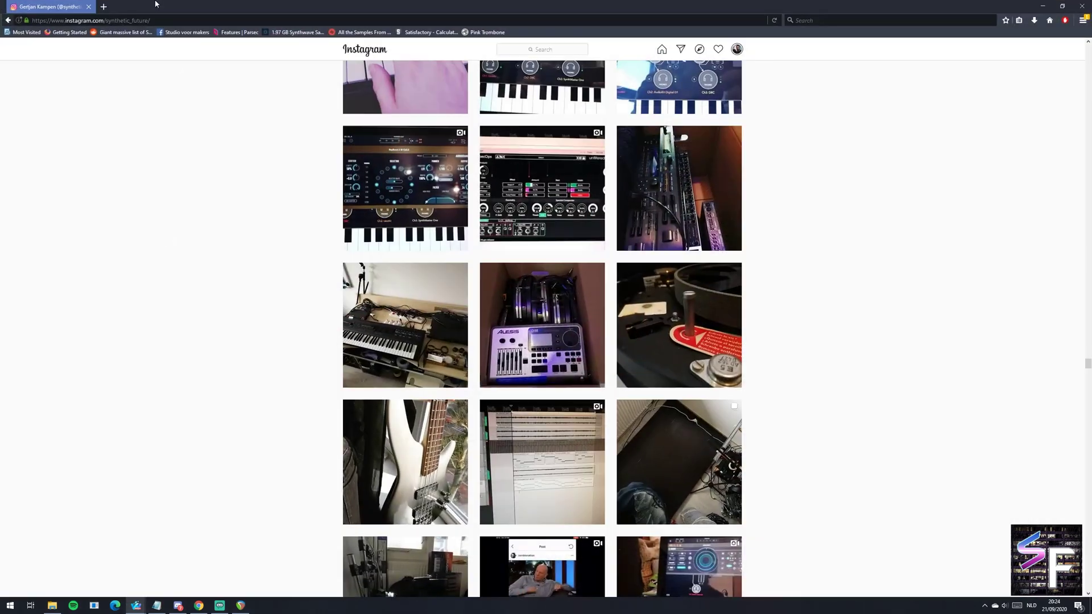
left_click(1043, 5)
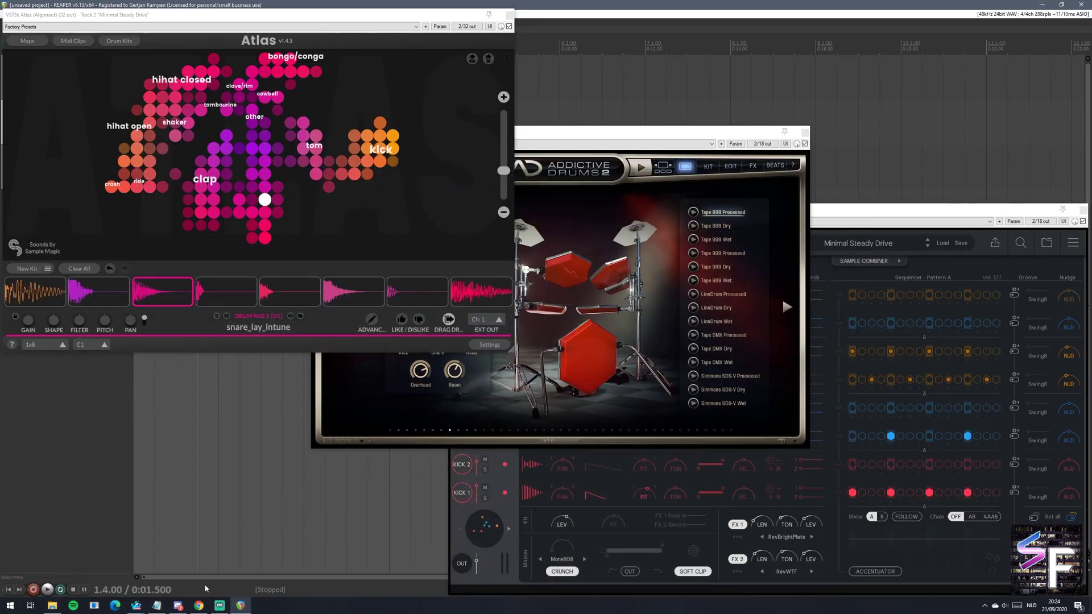
Step: Switch to Chrome, return to Algonaut's Atlas overview page and highlight the April 2019 v1.4 entry in its update history
left_click(199, 606)
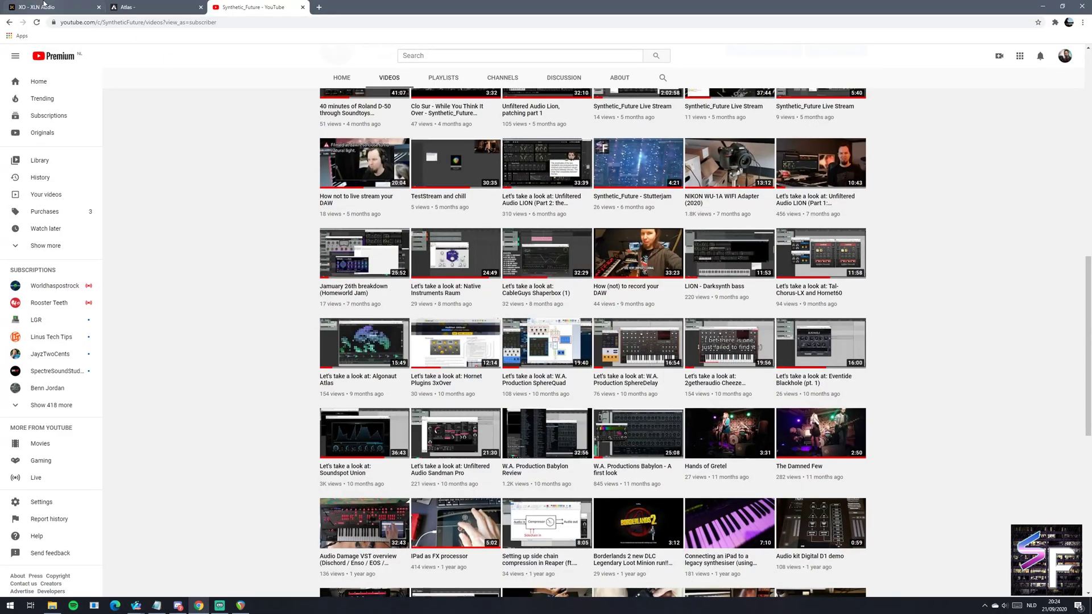
left_click(157, 7)
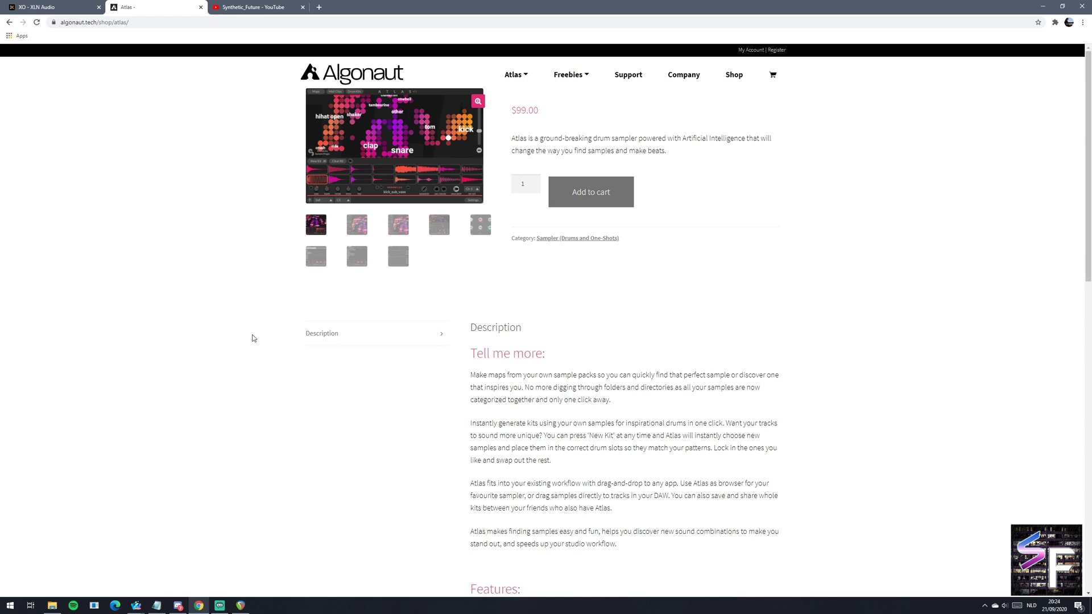
left_click(9, 22)
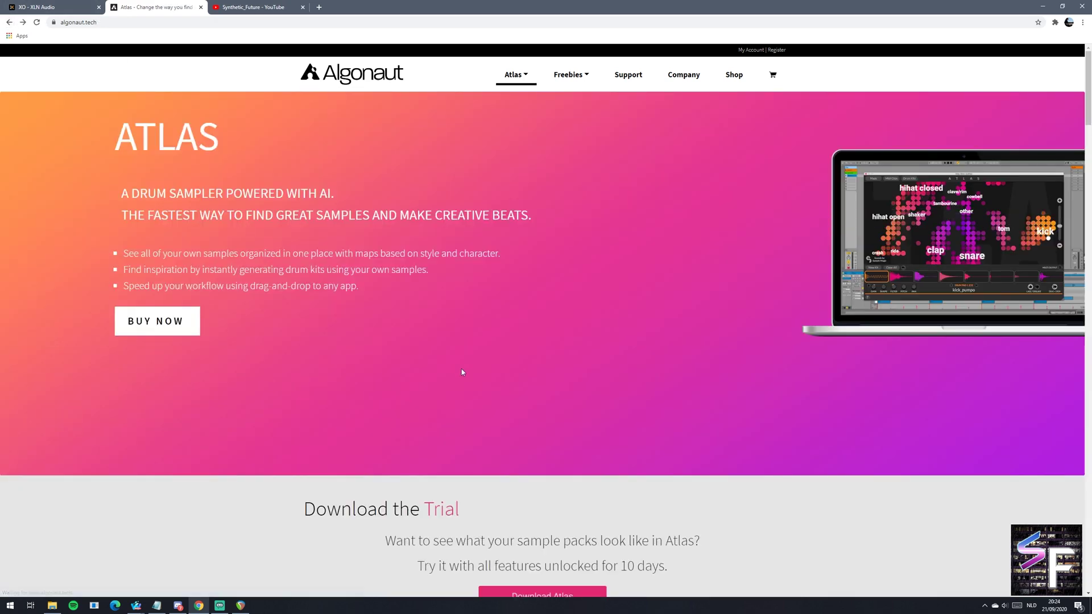
scroll(462, 368, "down", 15)
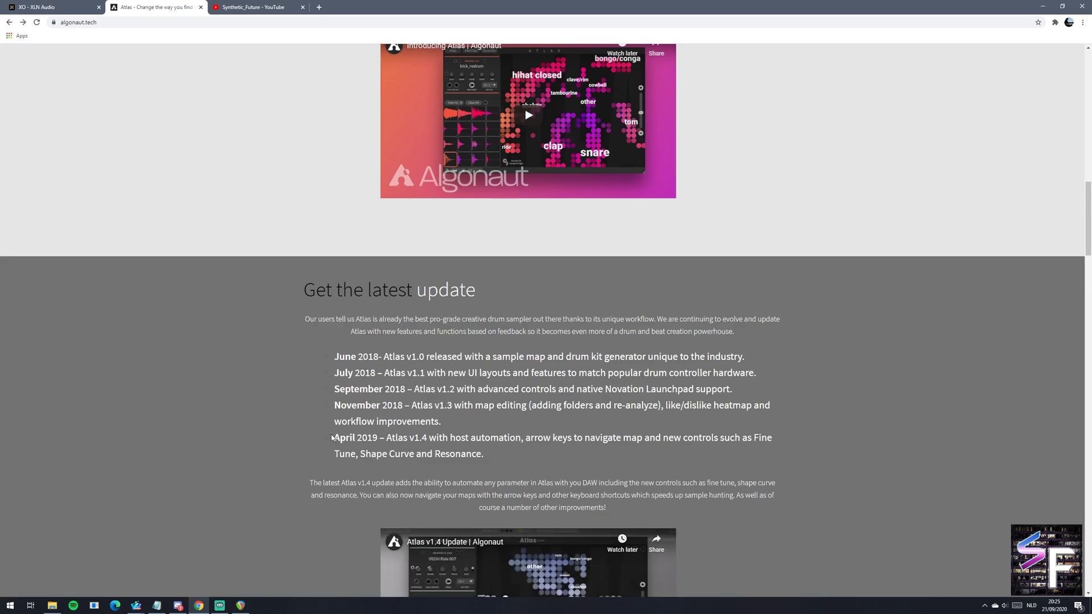
left_click_drag(332, 437, 503, 462)
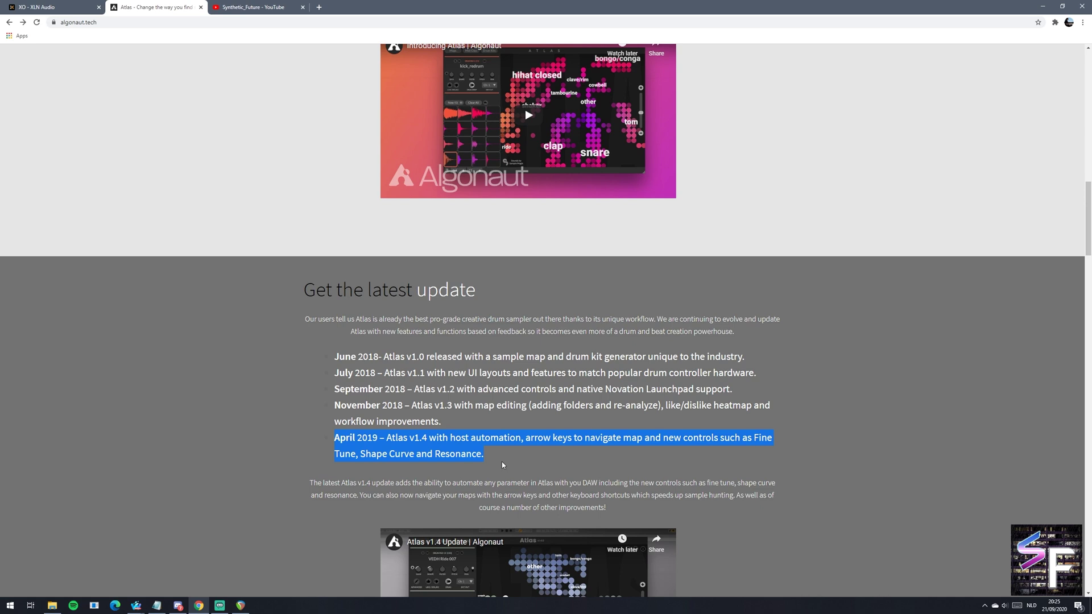
Step: Compare the XO Lite and XO offers on the XLN Audio page, clear the price highlight and minimize Chrome
left_click(35, 7)
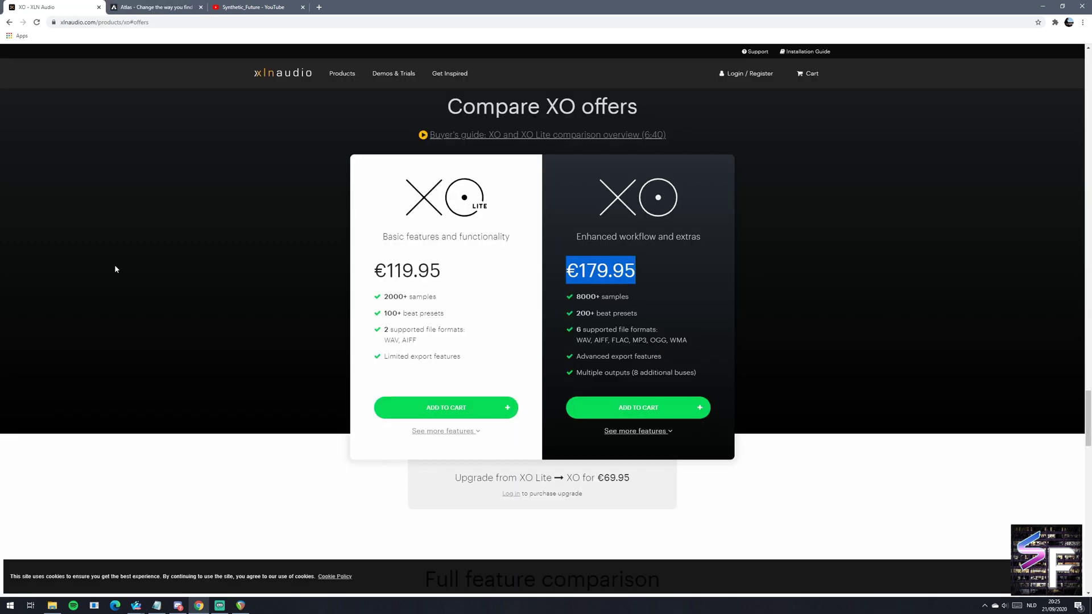
left_click(128, 331)
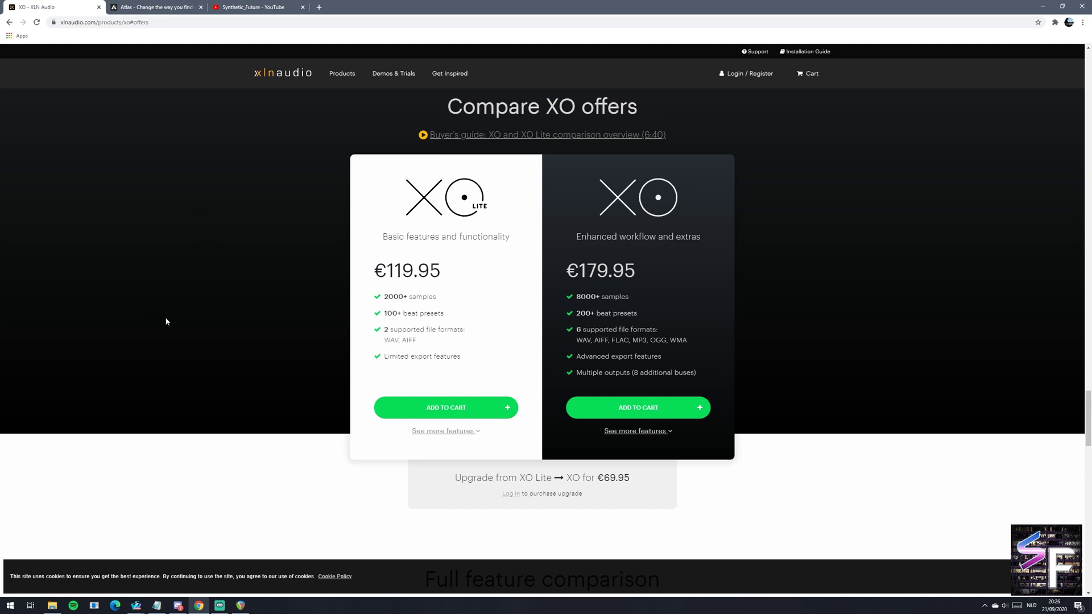
left_click(1042, 6)
Step: Close the Addictive Drums 2 window, bring XO to the front and show its Space view
left_click_drag(431, 91, 427, 122)
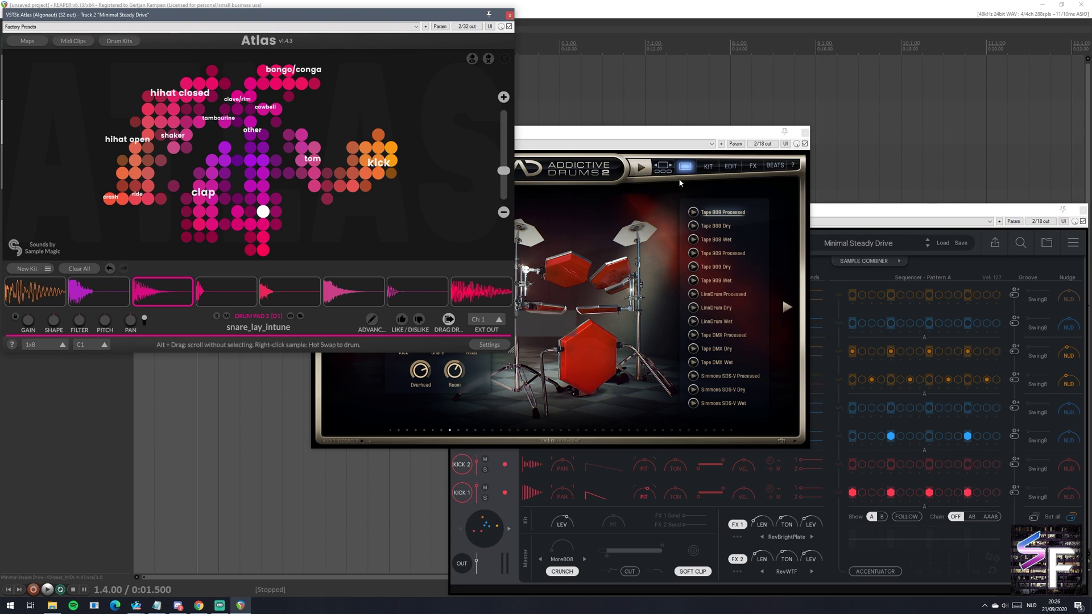
left_click(805, 133)
left_click(684, 211)
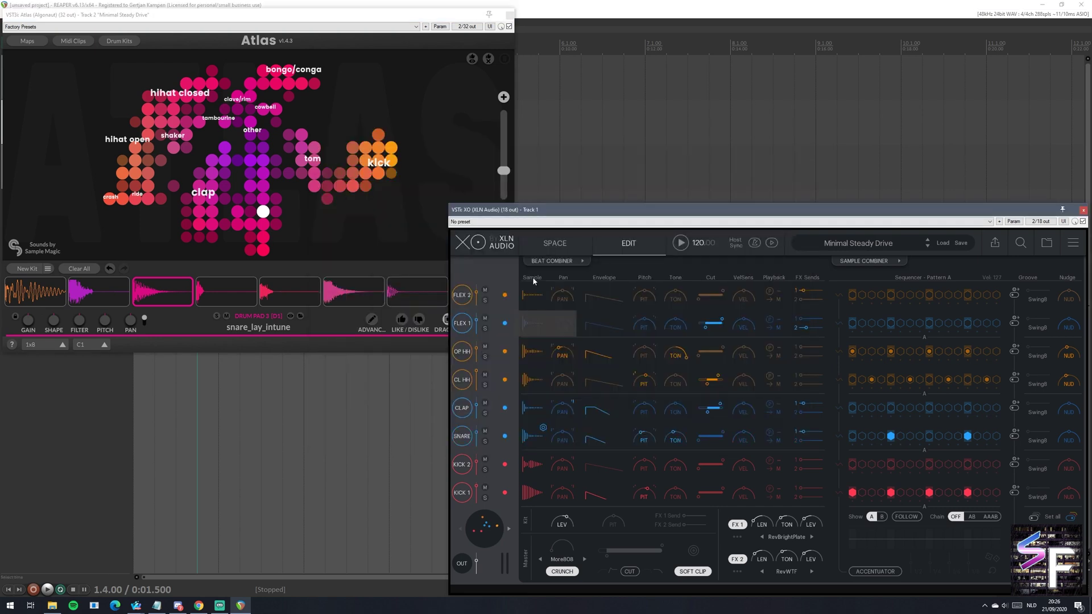
left_click(554, 243)
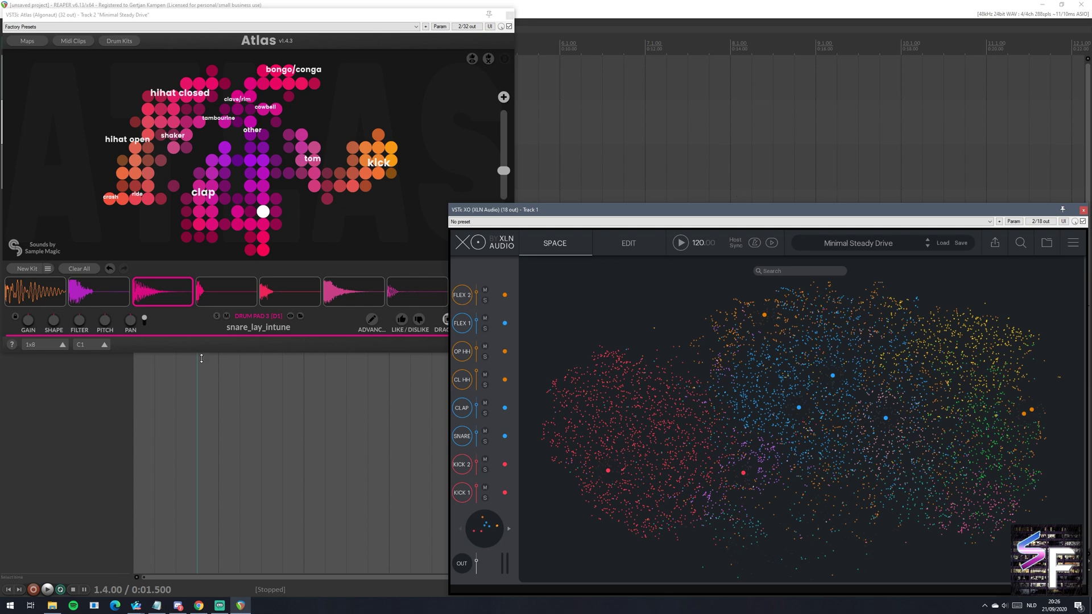
Step: Switch to Chrome and look over the XLN Audio home page and the XO product page with its sample map
left_click(202, 606)
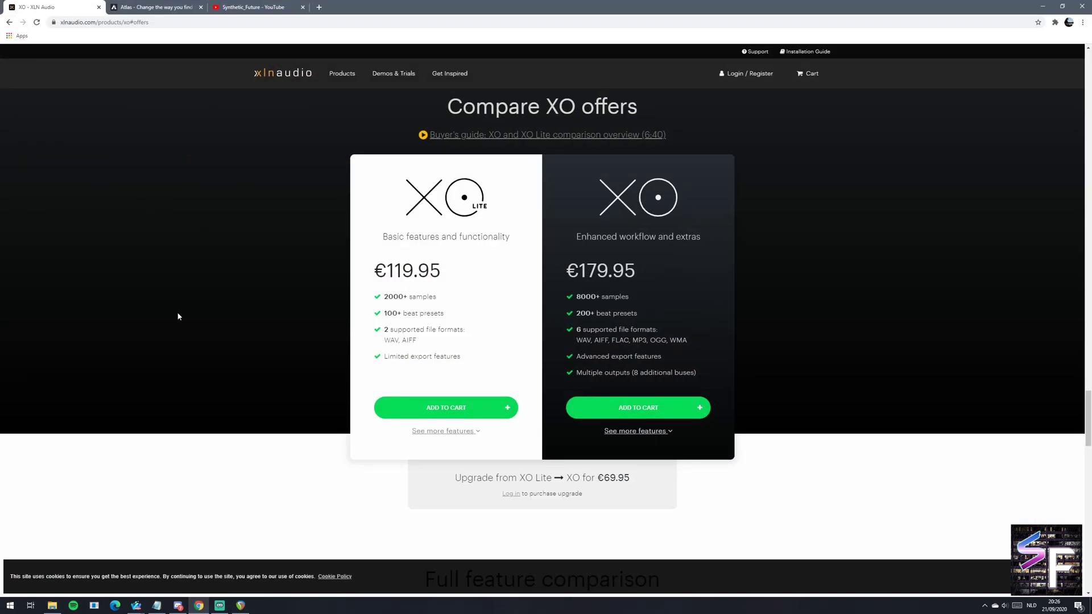
scroll(301, 171, "up", 5)
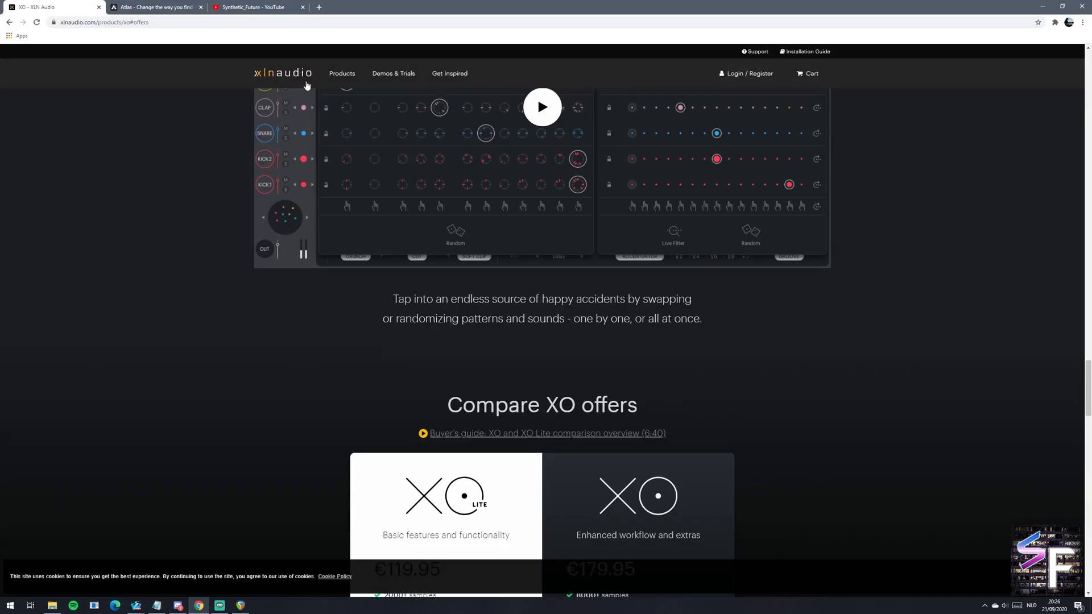
left_click(300, 74)
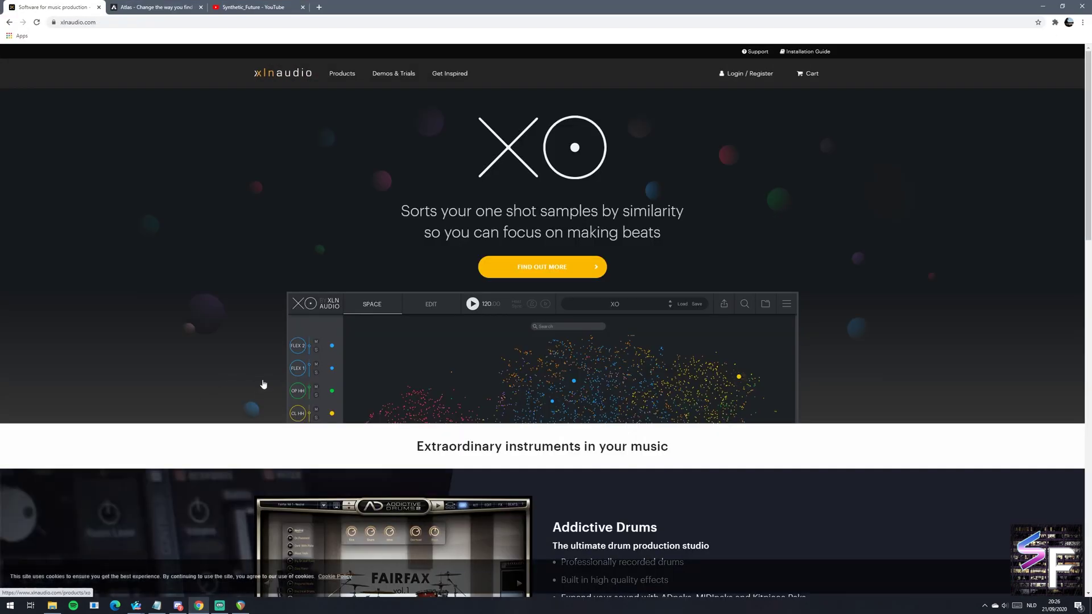
scroll(563, 256, "down", 3)
scroll(563, 256, "up", 2)
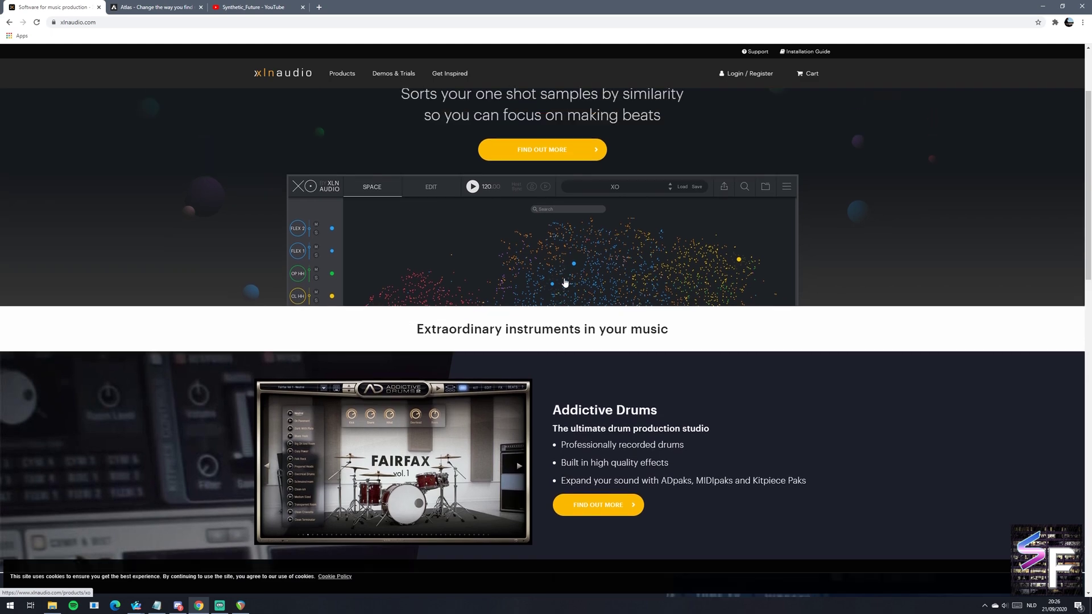
left_click(532, 224)
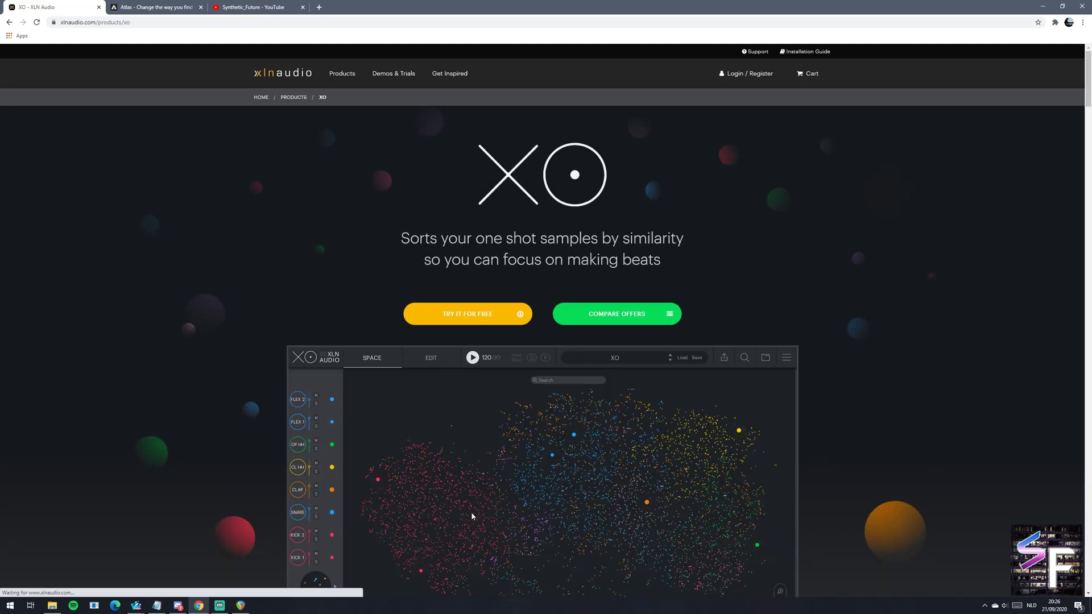
scroll(500, 511, "down", 2)
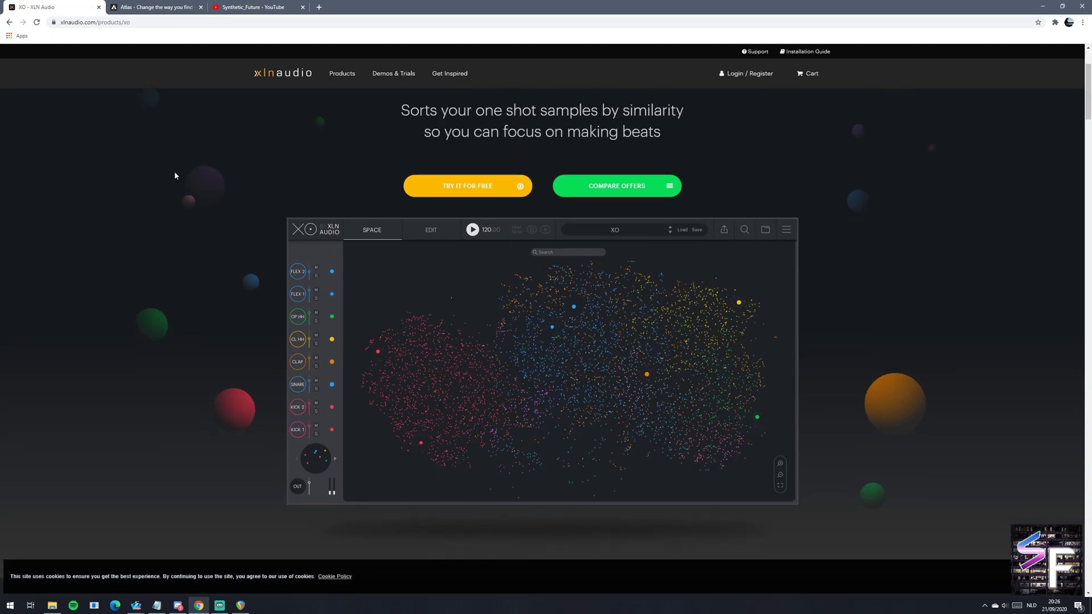
Step: Reload the Atlas overview on the Algonaut site, look over its sample map and trial sections, and minimize Chrome
left_click(151, 6)
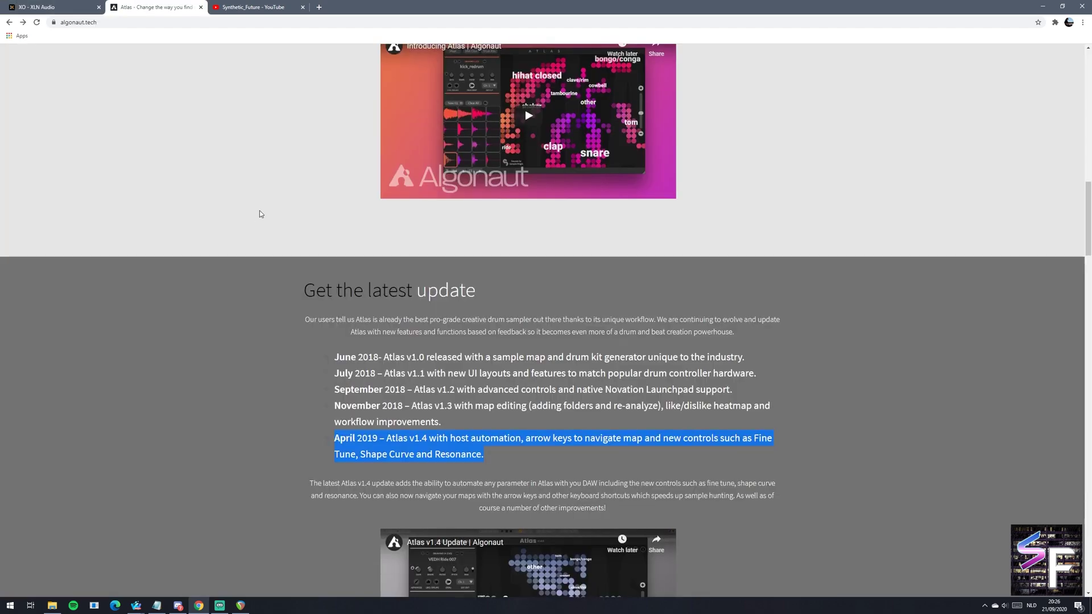
scroll(259, 211, "up", 5)
scroll(254, 142, "up", 5)
left_click(356, 79)
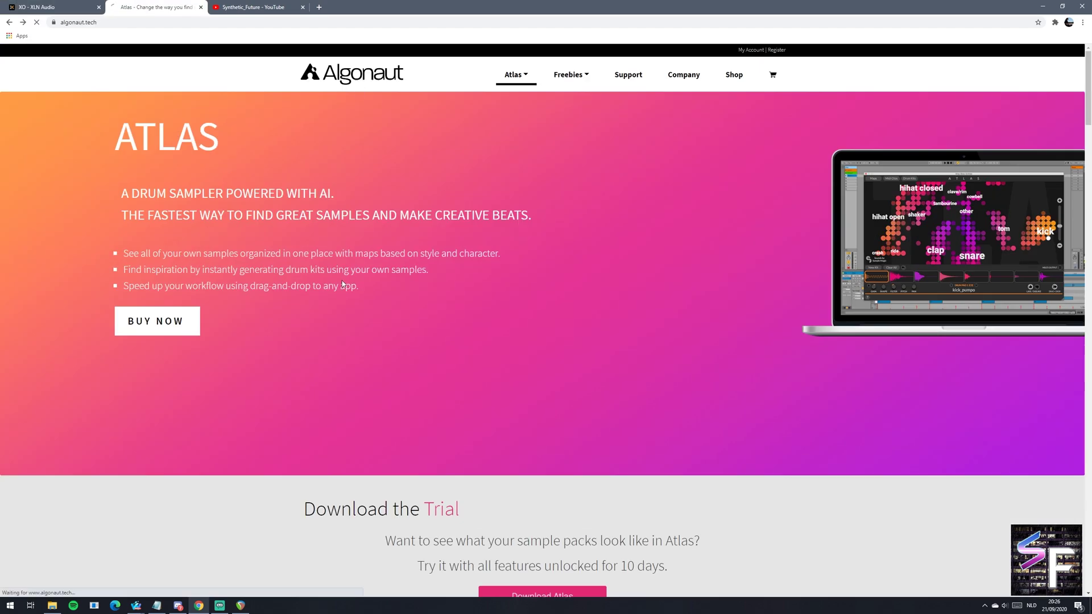
left_click(514, 75)
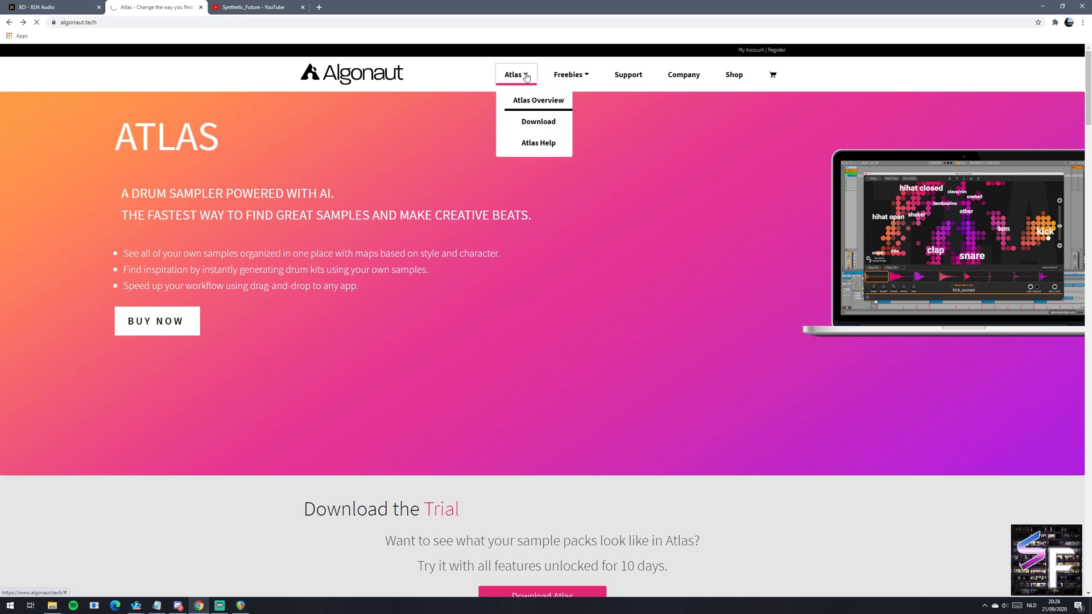
left_click(529, 108)
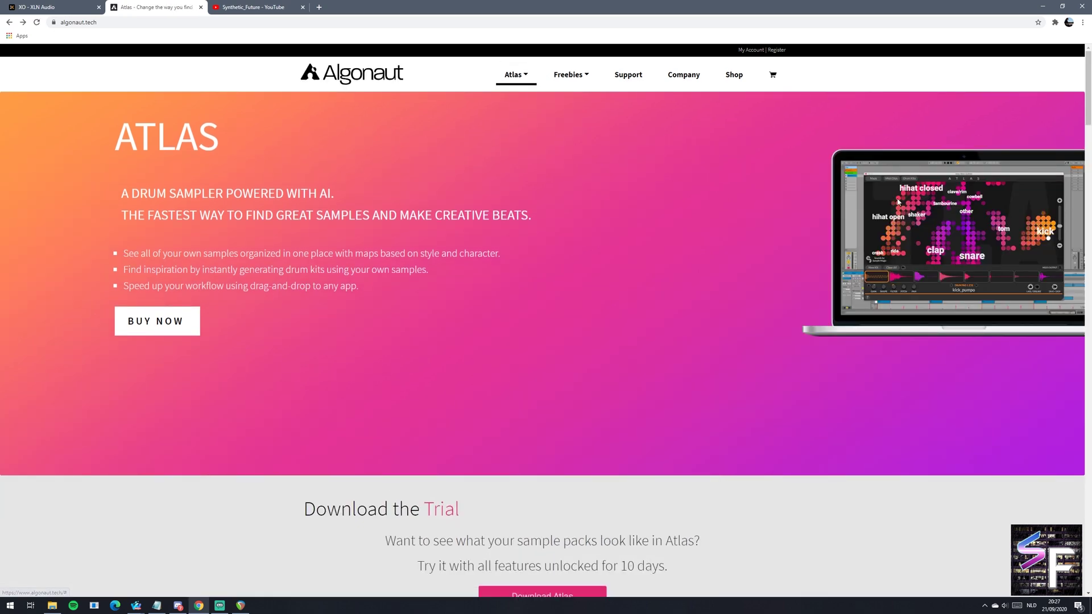
scroll(876, 223, "down", 6)
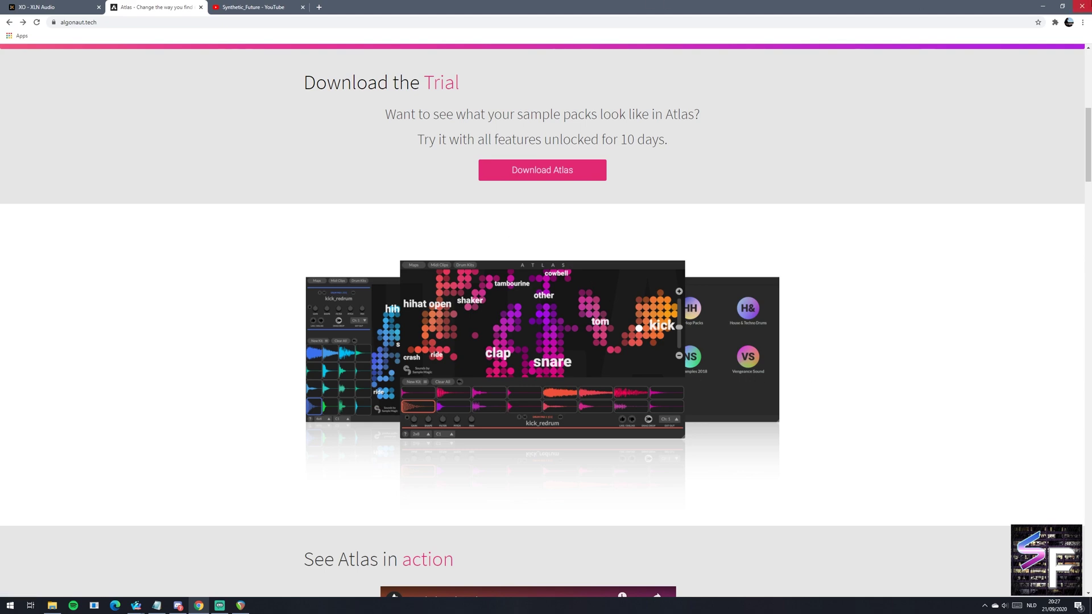
left_click(1042, 5)
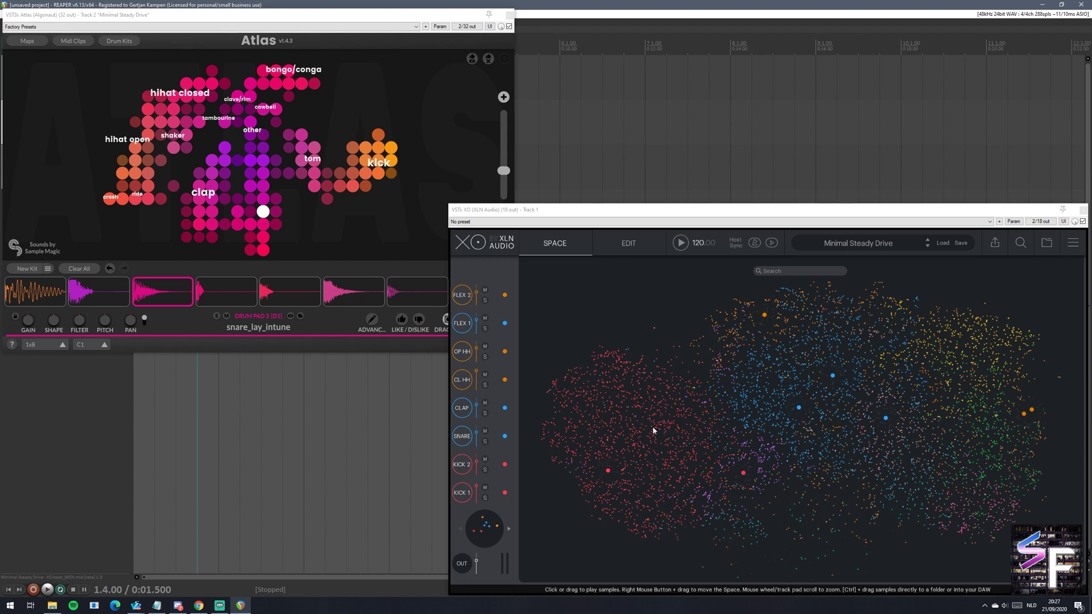
Step: Audition samples across the coloured clusters of XO's Space map, finishing in the red cluster
mouse_move(709, 458)
left_mouse_down()
mouse_move(722, 441)
mouse_move(928, 446)
mouse_move(985, 371)
mouse_move(971, 374)
left_mouse_up()
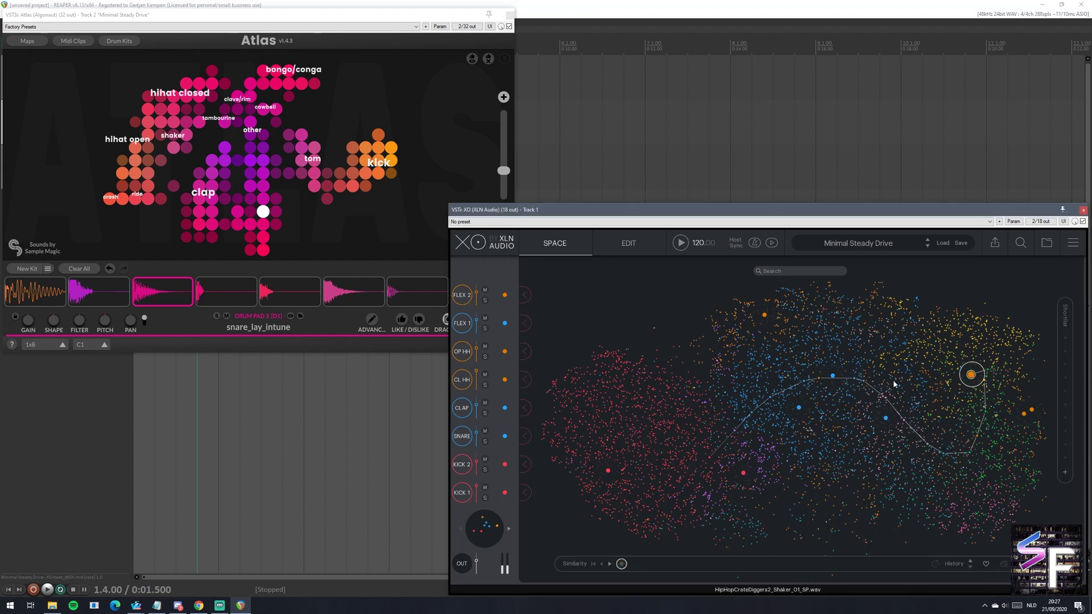
left_click_drag(894, 384, 682, 523)
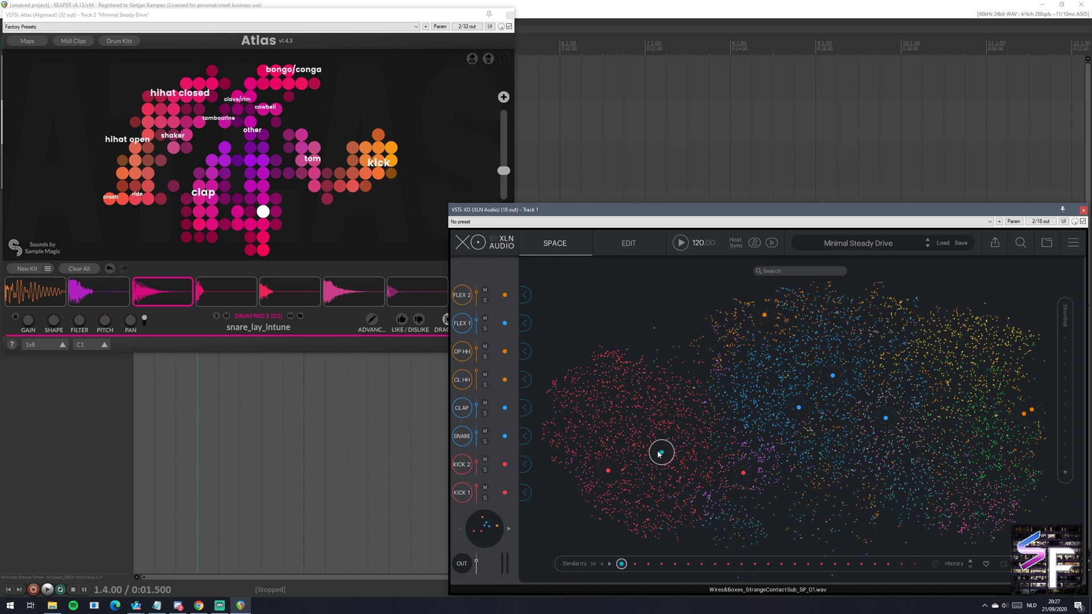
mouse_move(654, 454)
left_mouse_down()
mouse_move(700, 420)
mouse_move(887, 415)
mouse_move(999, 426)
mouse_move(931, 468)
mouse_move(766, 519)
mouse_move(634, 467)
mouse_move(578, 380)
mouse_move(663, 447)
left_mouse_up()
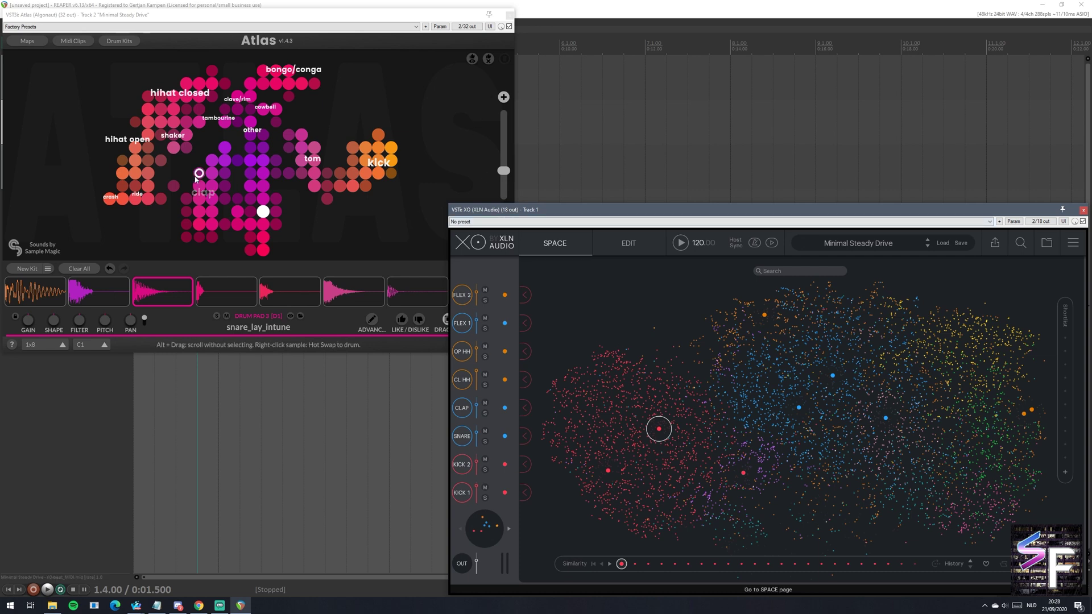
Step: Audition clap and snare samples on the Atlas map, including clap_hi_grave, clapsnare_powerful and clap_live_widecrisp
left_click(225, 160)
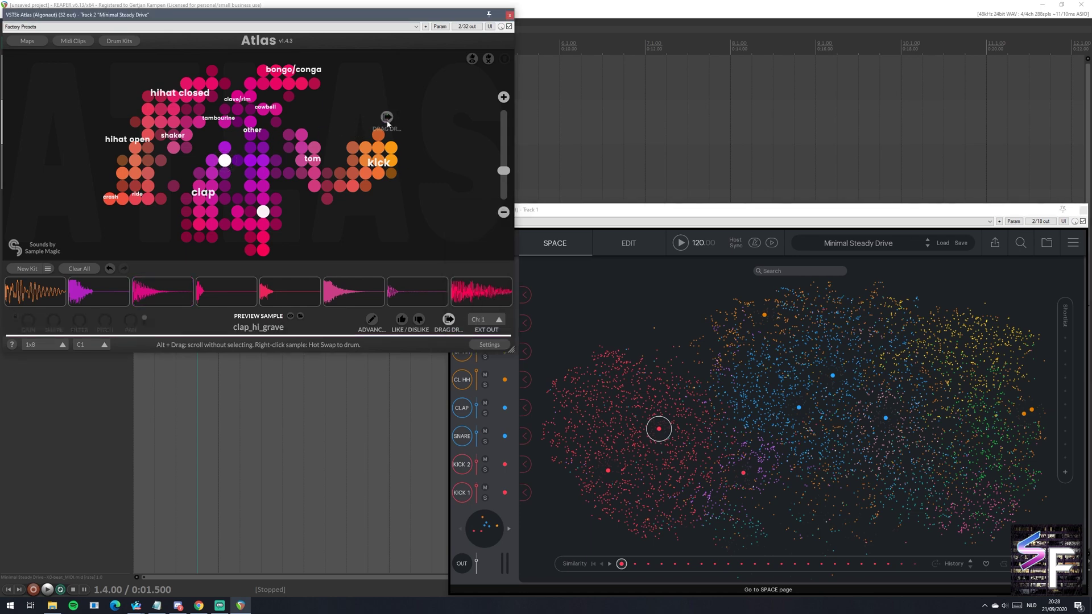
scroll(238, 93, "down", 2)
left_click_drag(247, 102, 348, 129)
scroll(387, 241, "up", 3)
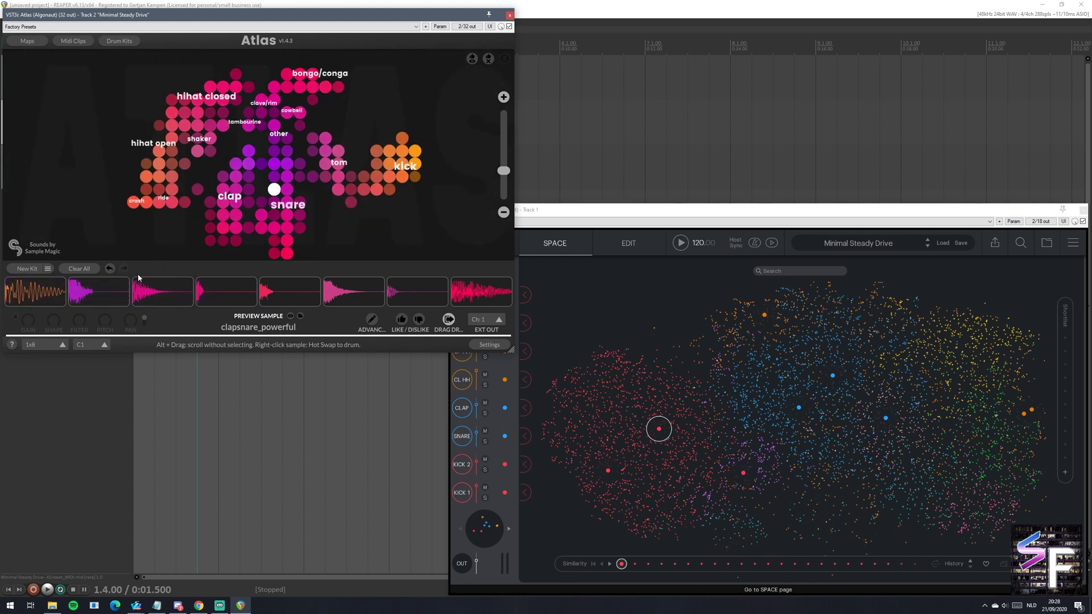
left_click_drag(224, 202, 88, 293)
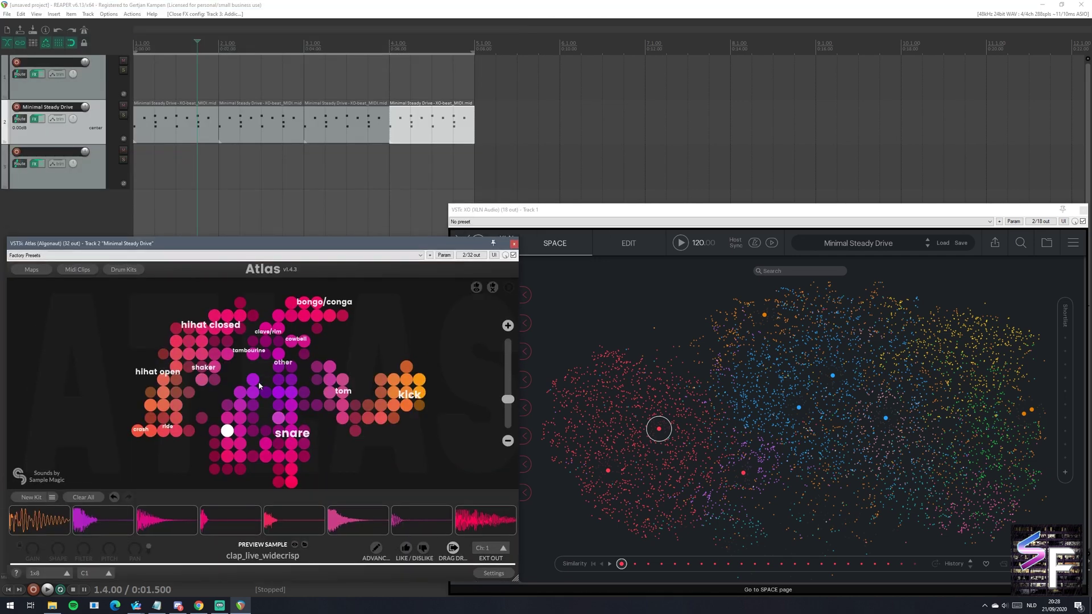
Step: Place clap_live_widecrisp from Atlas on the third track at 1.3.00, delete the item, and move the Atlas window back up
left_click_drag(227, 430, 169, 180)
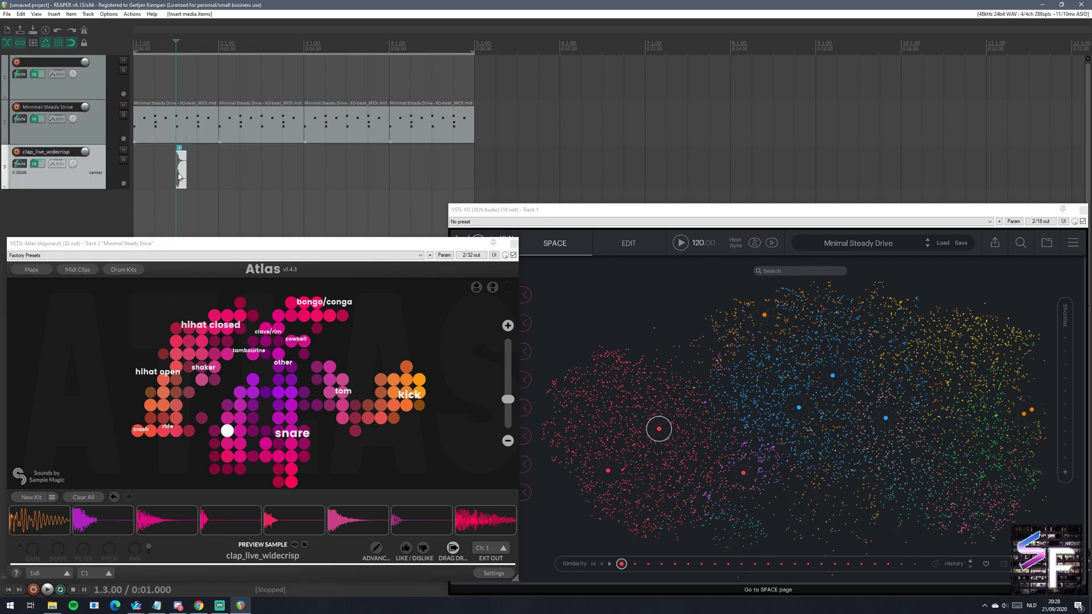
key("Delete")
left_click_drag(193, 246, 198, 49)
Step: Bring XO to the front and audition samples along a sweep through Space to the outer edge of the red cluster
left_click(630, 410)
mouse_move(1046, 438)
left_mouse_down()
mouse_move(724, 458)
mouse_move(543, 433)
left_mouse_up()
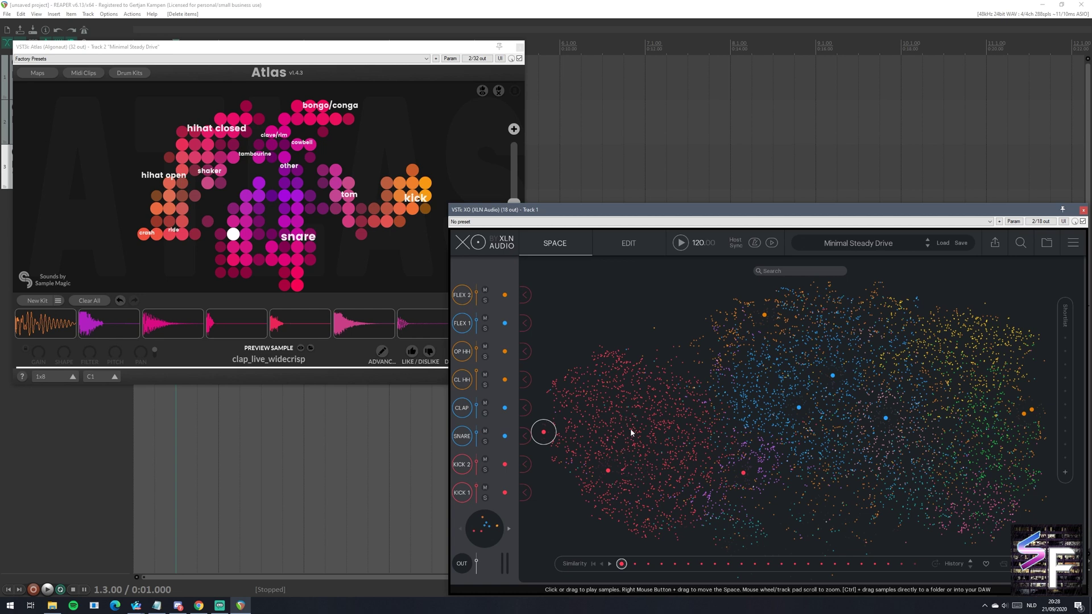
Step: Audition an analogue tom in XO's red cluster and step forward and backward through its similarity list
left_click(606, 438)
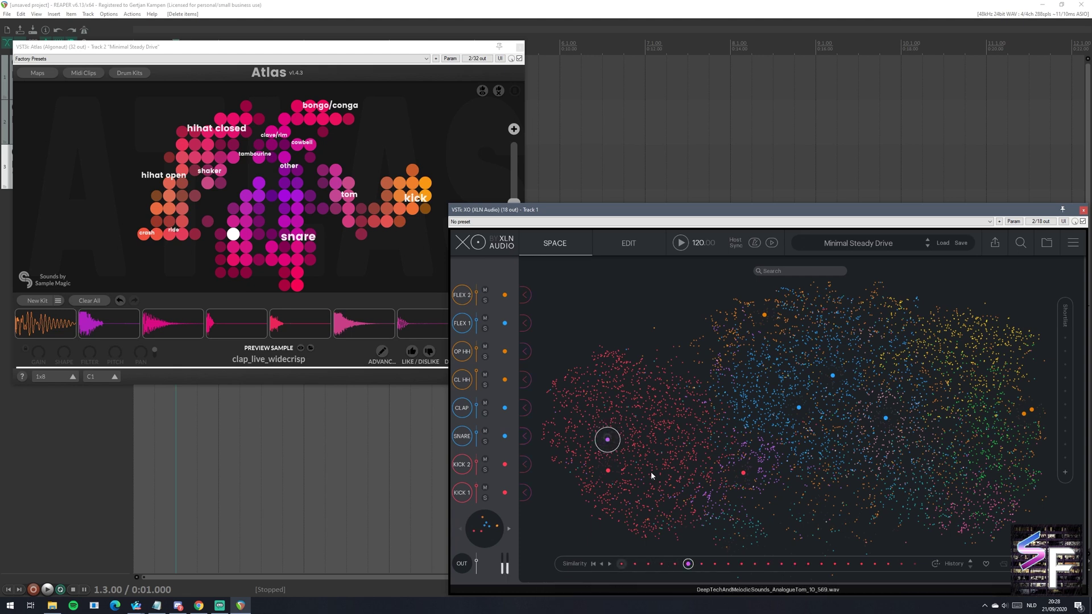
key("Right")
key("Right")
key("Right")
key("Right")
key("Right")
key("Left")
key("Left")
key("Left")
key("Left")
key("Left")
key("Left")
key("Left")
key("Left")
key("Left")
key("Left")
key("Left")
key("Left")
key("Left")
key("Left")
key("Left")
key("Left")
key("Left")
key("Left")
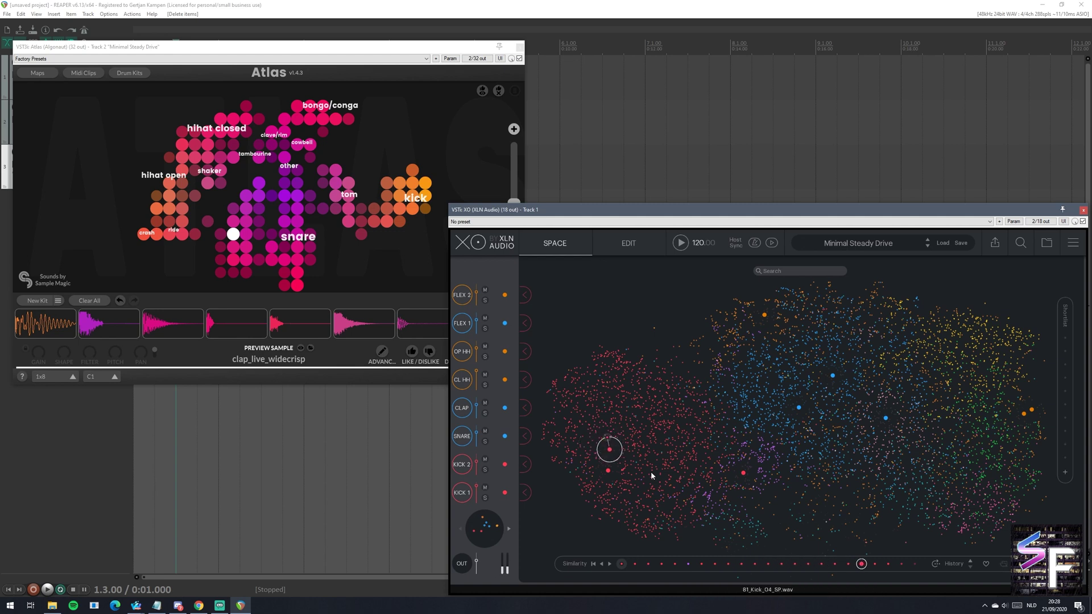
key("Right")
key("Right")
key("Right")
key("Right")
key("Right")
key("Right")
key("Right")
key("Right")
key("Right")
key("Right")
key("Right")
key("Right")
key("Right")
key("Right")
key("Right")
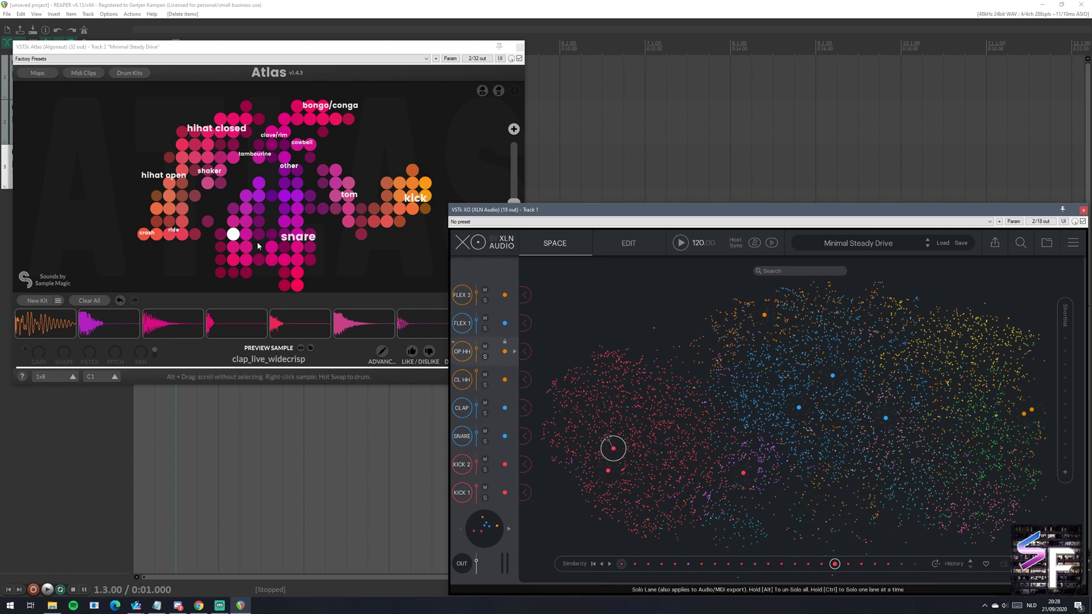
Step: Bring Atlas to the front and audition clap samples such as clap_krypto, clap_lay_inyourface, clapsnare_lowthud and clap_lay_trap
left_click(215, 184)
scroll(215, 184, "up", 5)
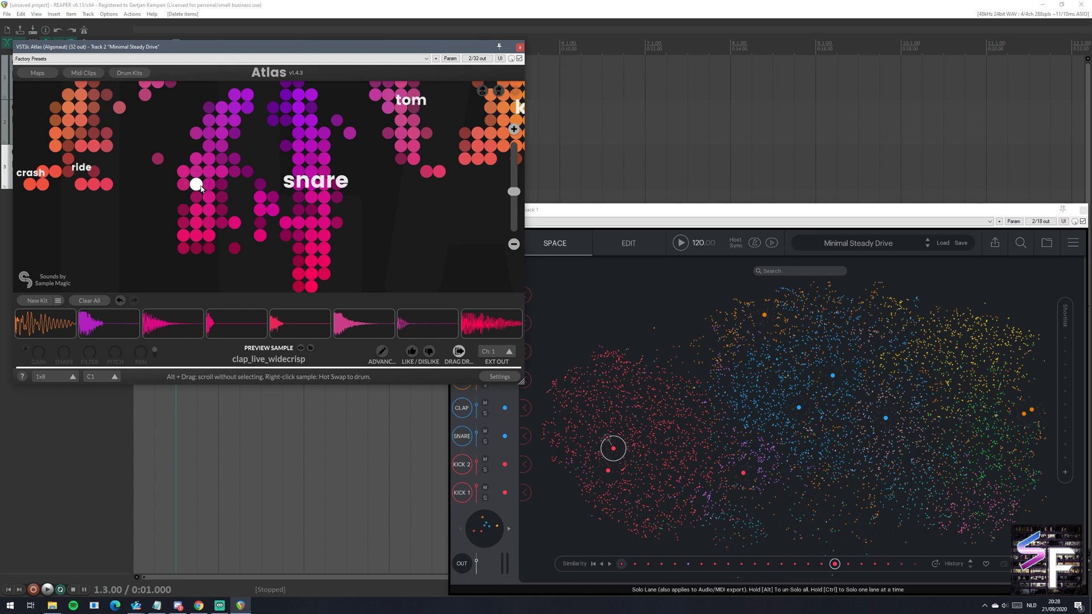
left_click(209, 158)
left_click(196, 184)
left_click(221, 120)
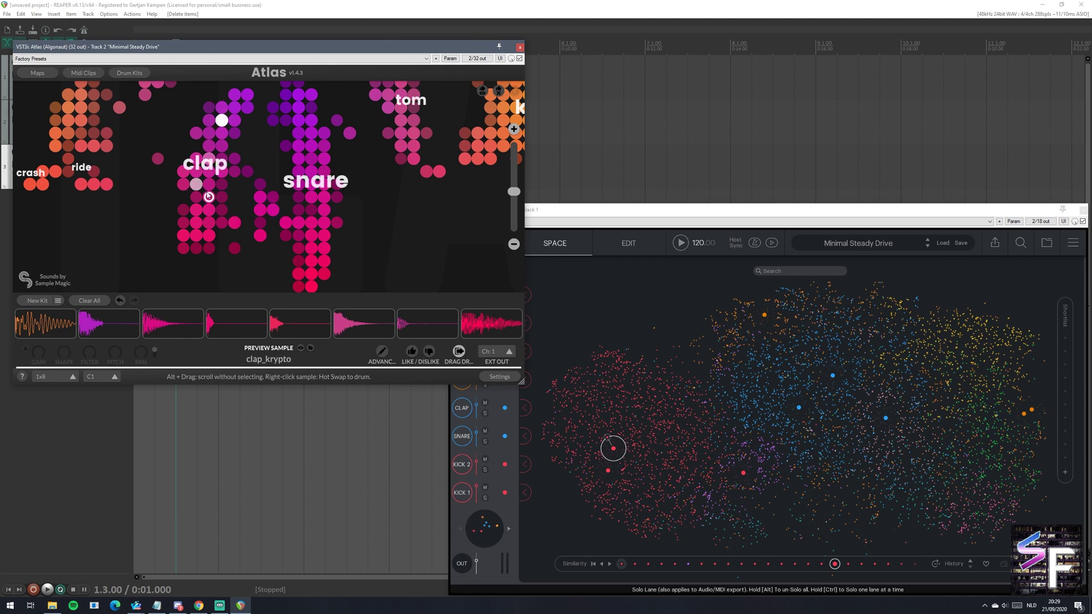
left_click(209, 159)
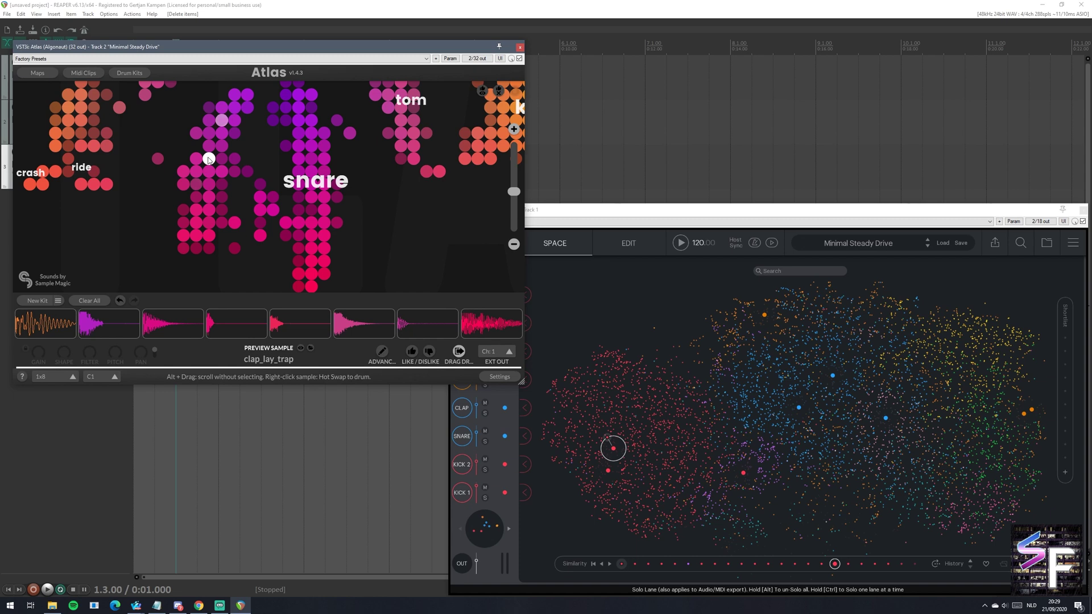
left_click(221, 119)
left_click(247, 171)
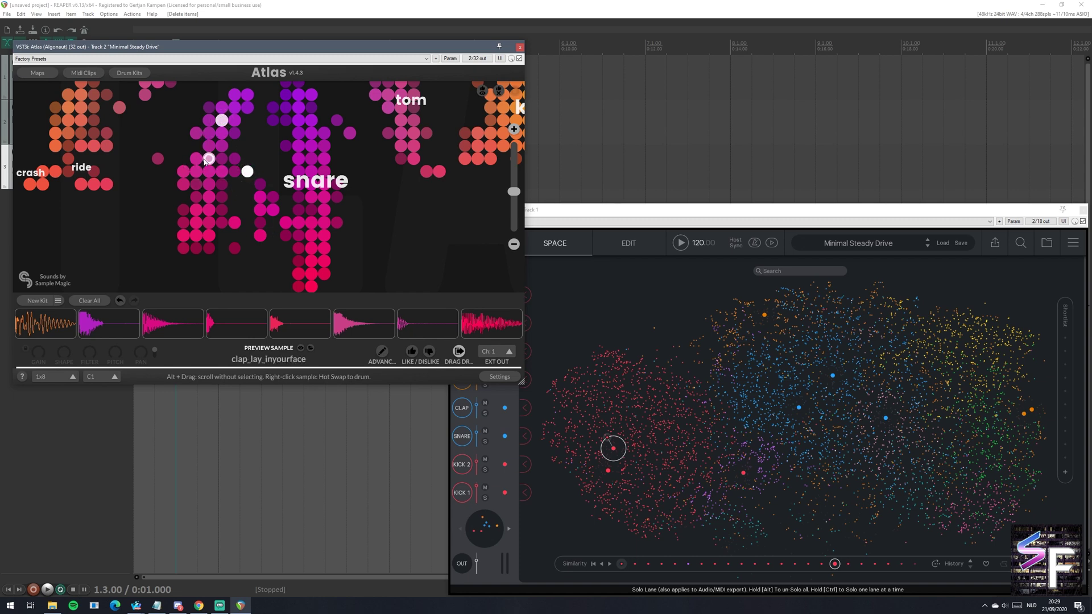
left_click(196, 171)
left_click(183, 183)
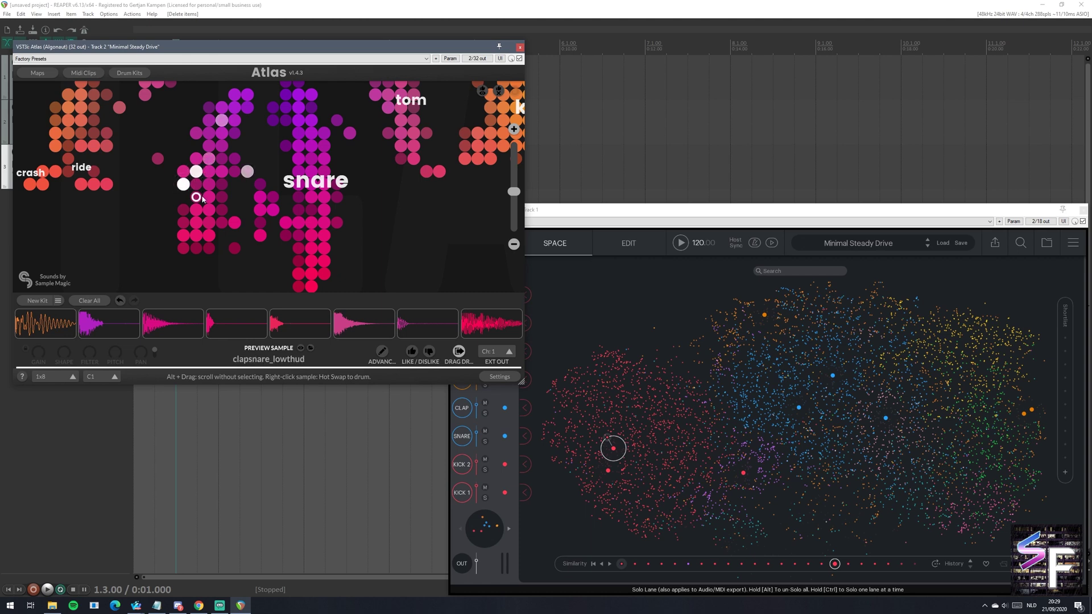
left_click(196, 196)
left_click(208, 158)
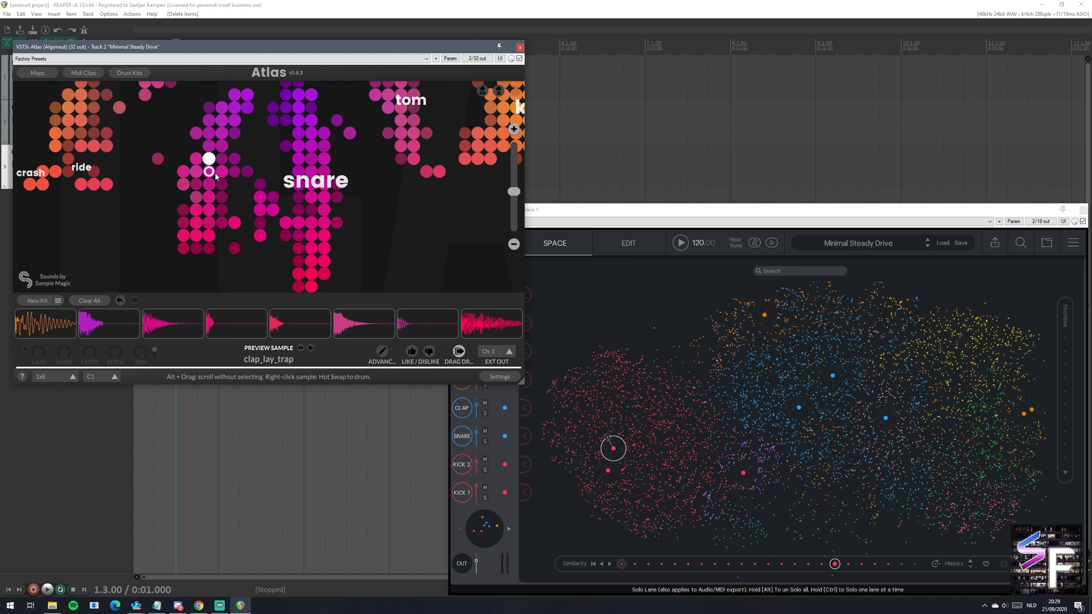
Step: Compare the full Atlas map with XO's Space in close-up and overview, auditioning 80sDrums_BD_Sprat_SP.wav in XO
scroll(283, 185, "down", 2)
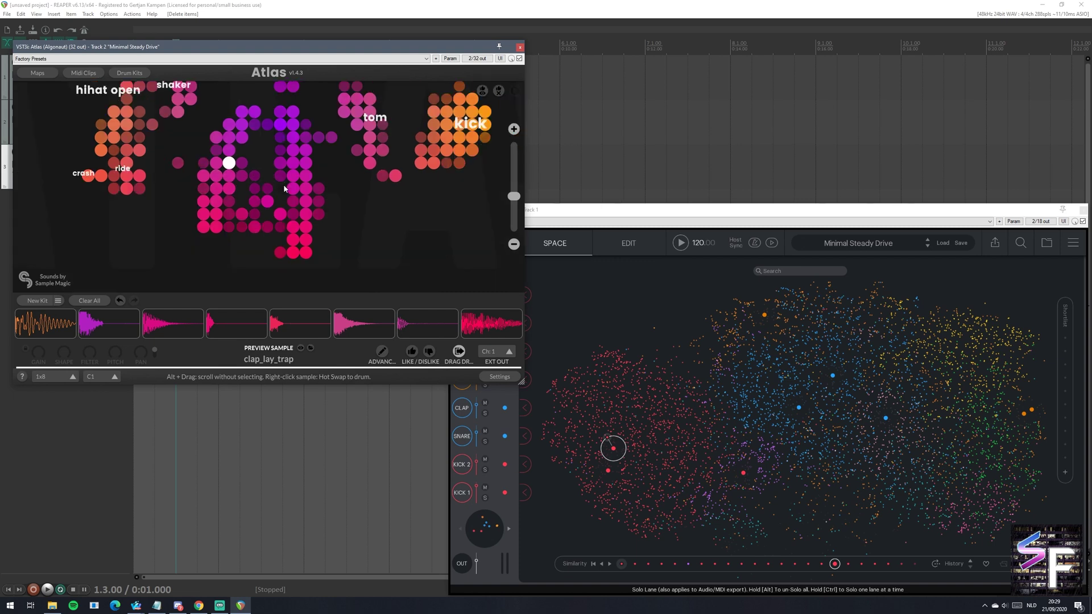
scroll(366, 233, "down", 2)
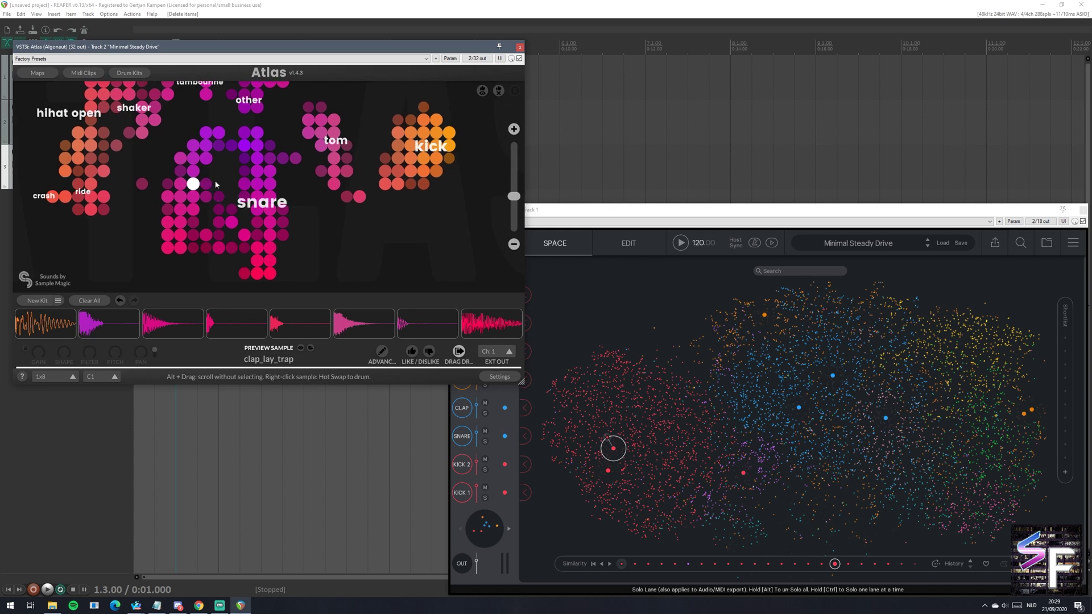
scroll(215, 183, "down", 1)
scroll(329, 219, "down", 1)
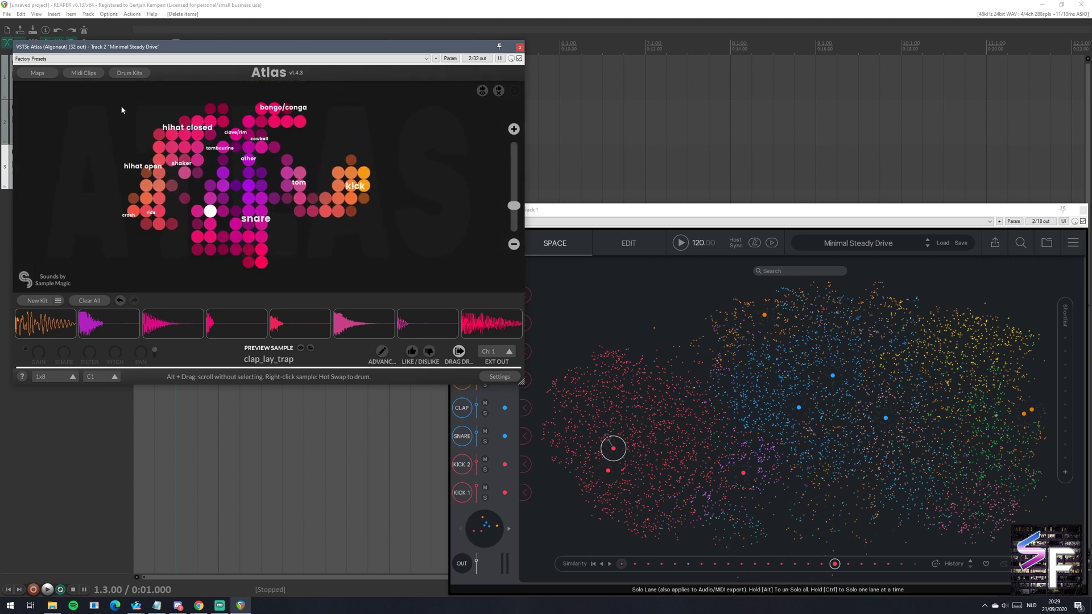
left_click(677, 318)
left_click(682, 377)
scroll(663, 471, "up", 5)
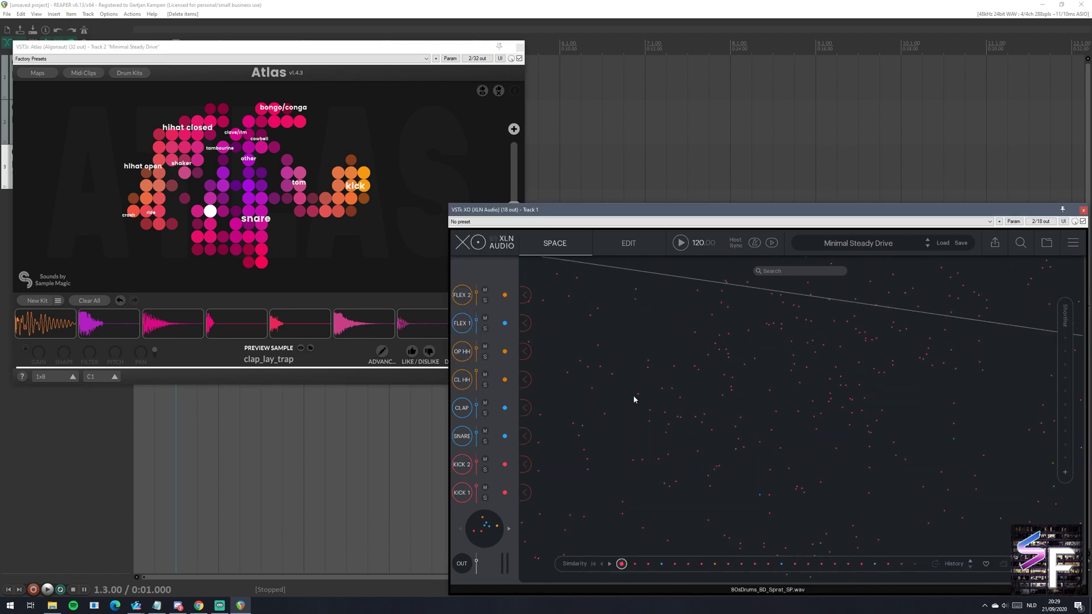
scroll(632, 381, "down", 5)
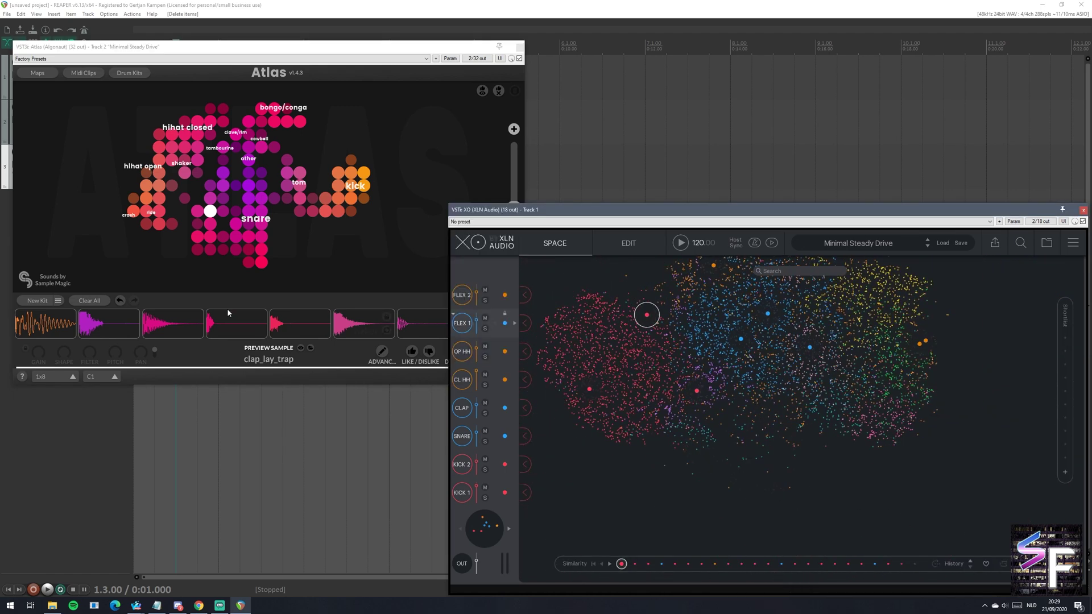
Step: Examine the Atlas map at several magnifications, from the whole map to the spacing of samples around the snare cluster
left_click(364, 148)
scroll(292, 194, "up", 6)
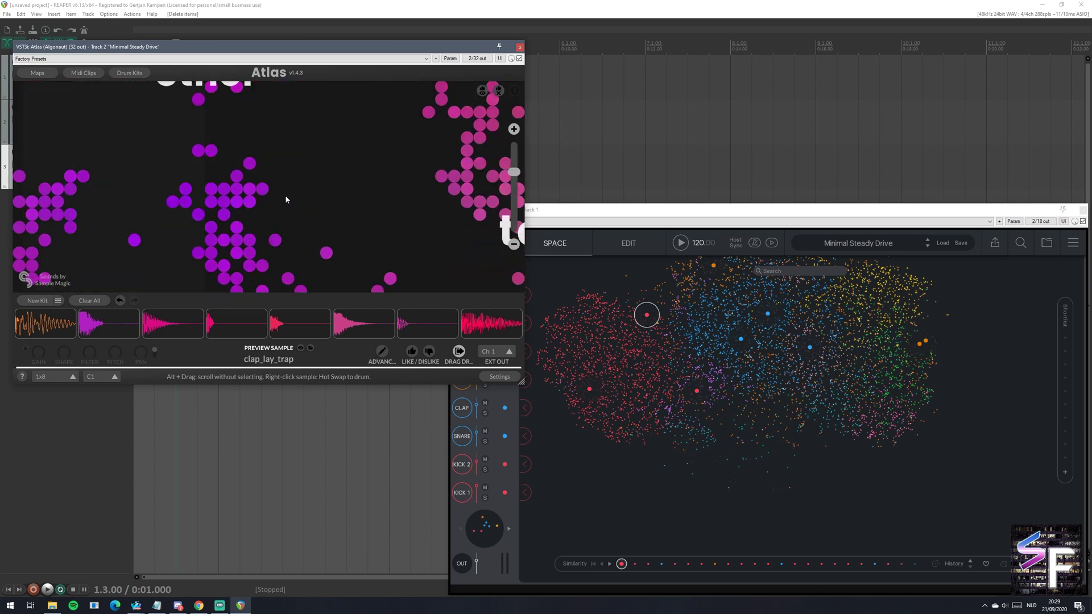
left_click_drag(286, 200, 356, 94)
mouse_move(414, 277)
left_mouse_down()
mouse_move(418, 147)
mouse_move(384, 197)
left_mouse_up()
scroll(384, 198, "up", 1)
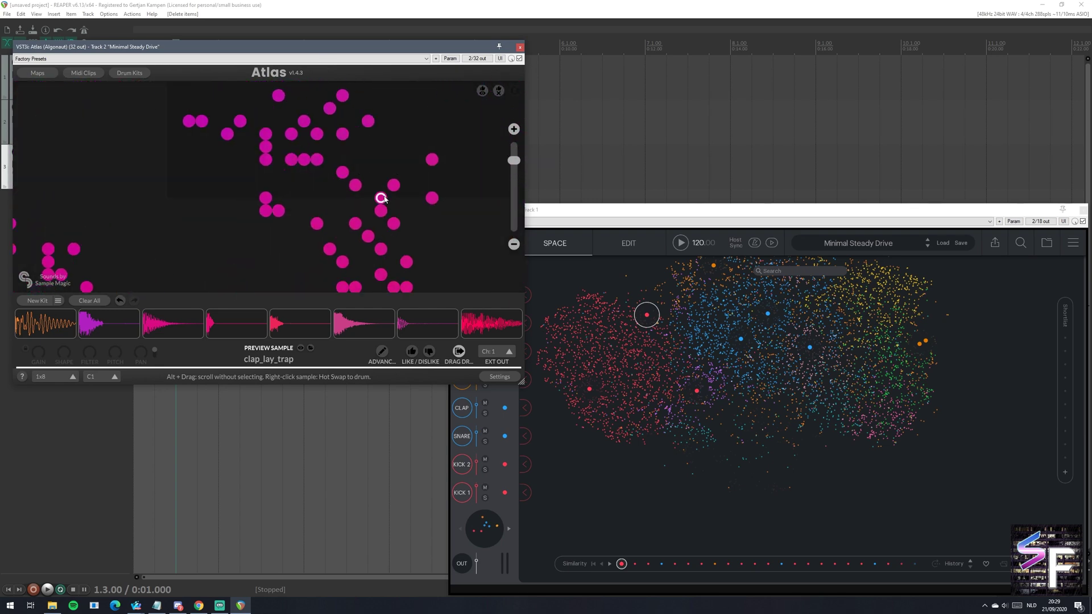
scroll(298, 188, "down", 8)
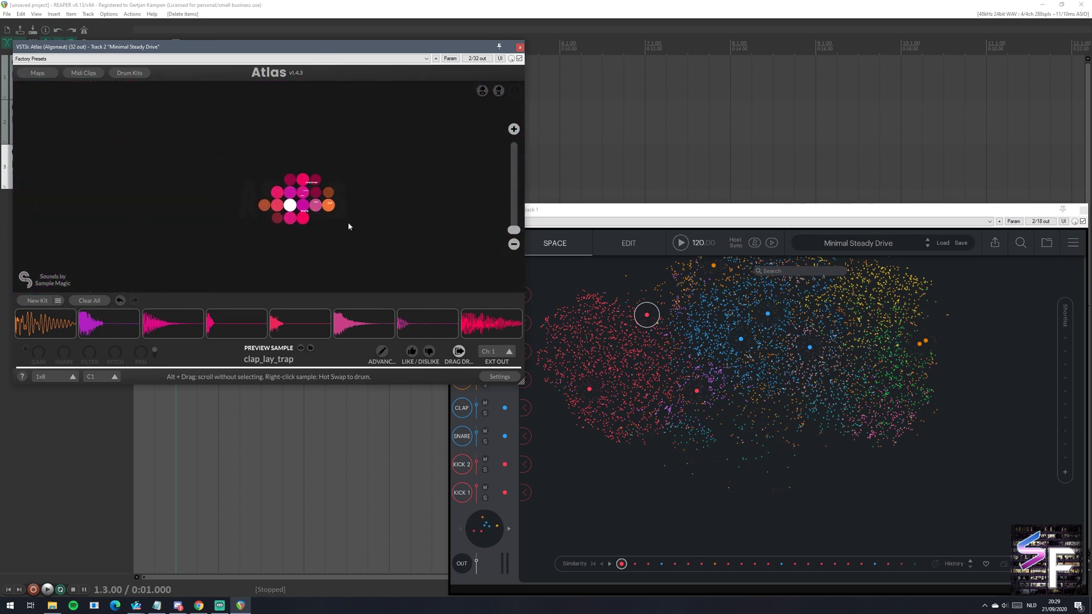
scroll(357, 240, "up", 4)
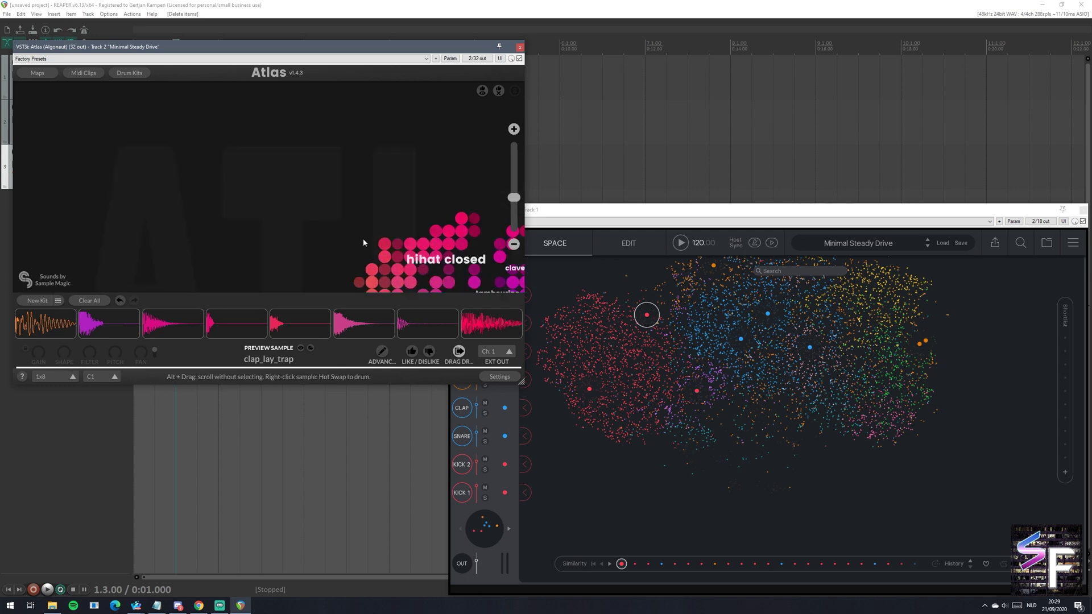
left_click_drag(446, 282, 178, 165)
left_click_drag(239, 184, 237, 109)
scroll(238, 171, "up", 3)
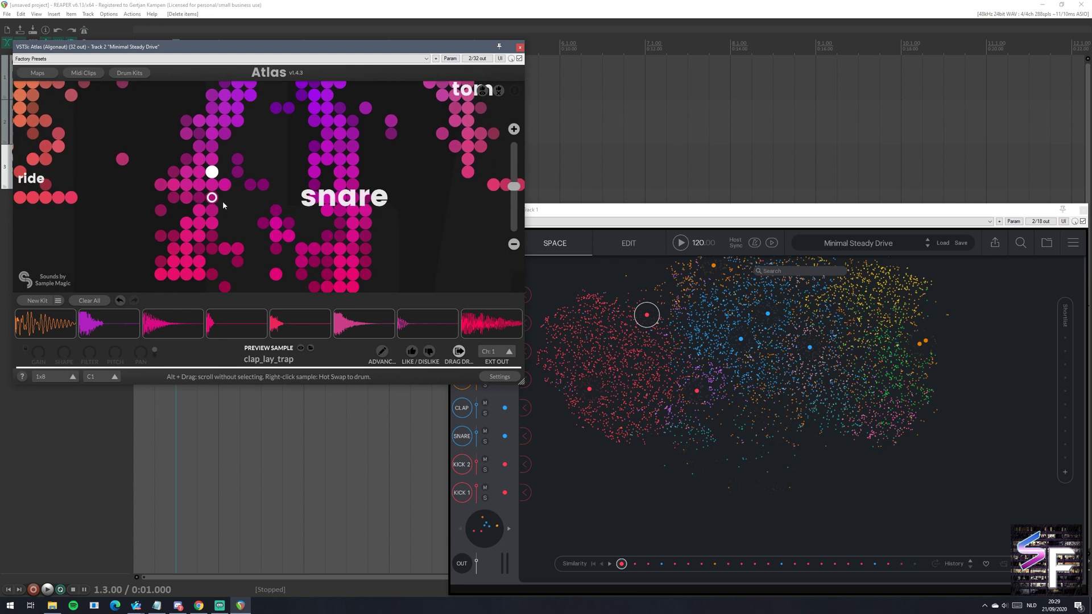
scroll(224, 203, "up", 2)
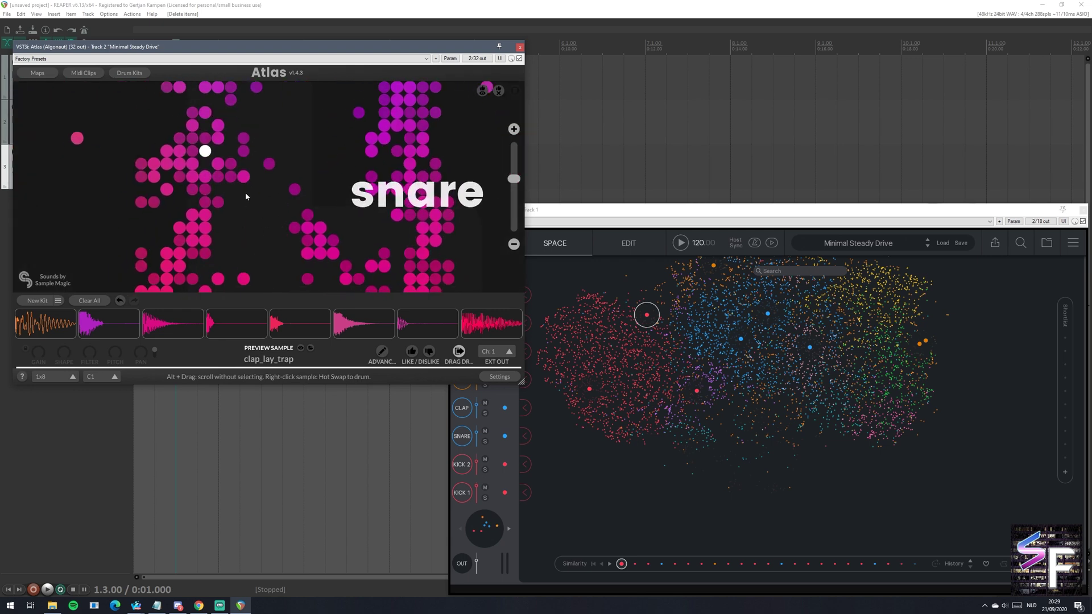
scroll(273, 231, "down", 3)
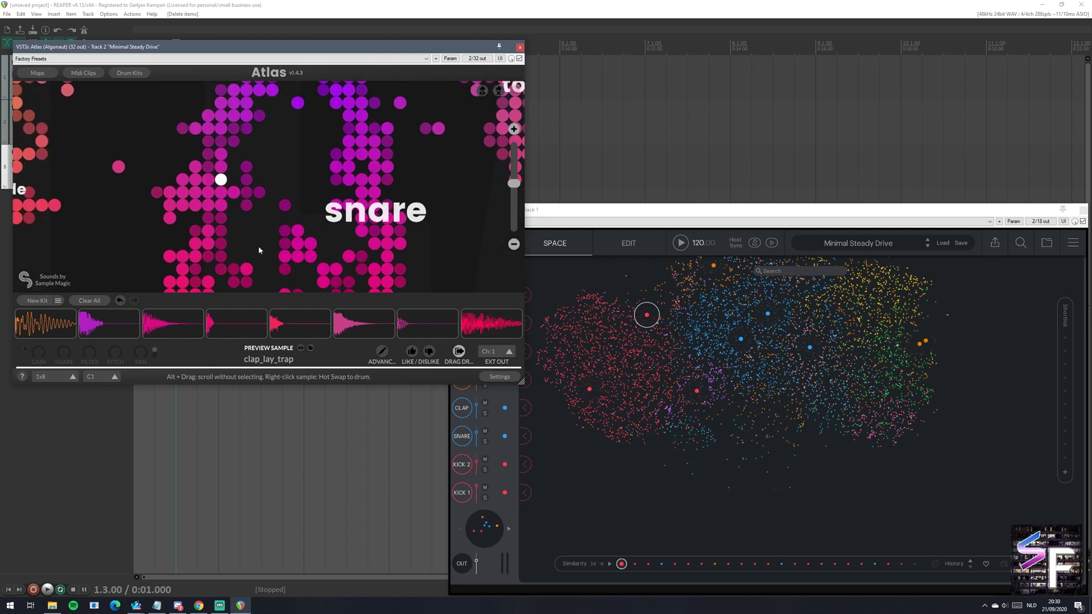
left_click_drag(261, 152, 244, 151)
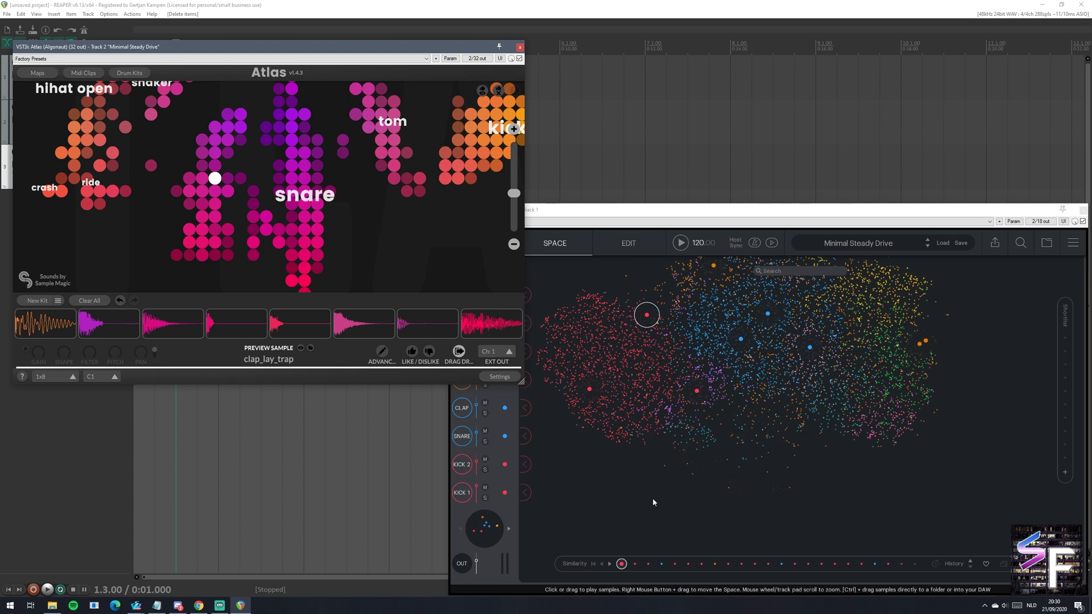
Step: Replay 80sDrums_BD_Sprat_SP.wav in XO, audition kicks across the red cluster including AbstractBreaks_Kick_472_SP_06.wav, and deselect the sample
left_click(650, 455)
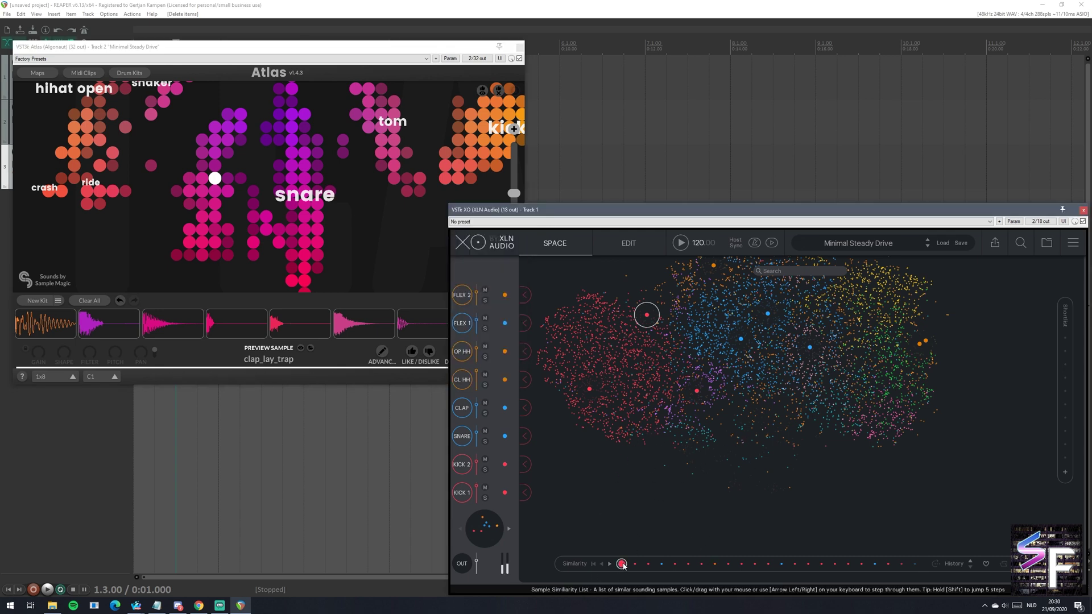
left_click(622, 564)
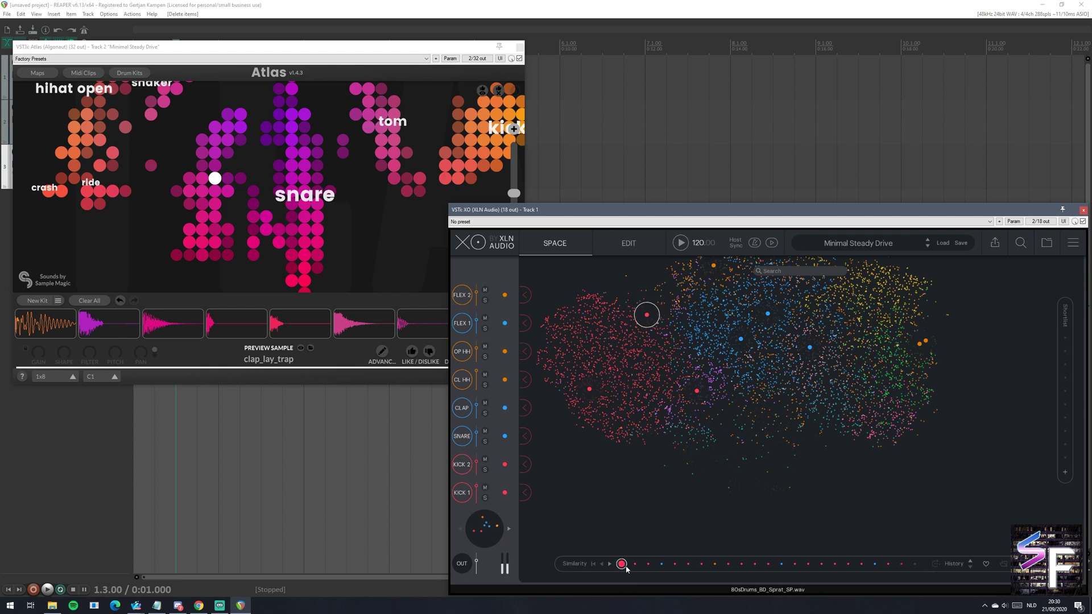
left_click(580, 354)
left_click(614, 366)
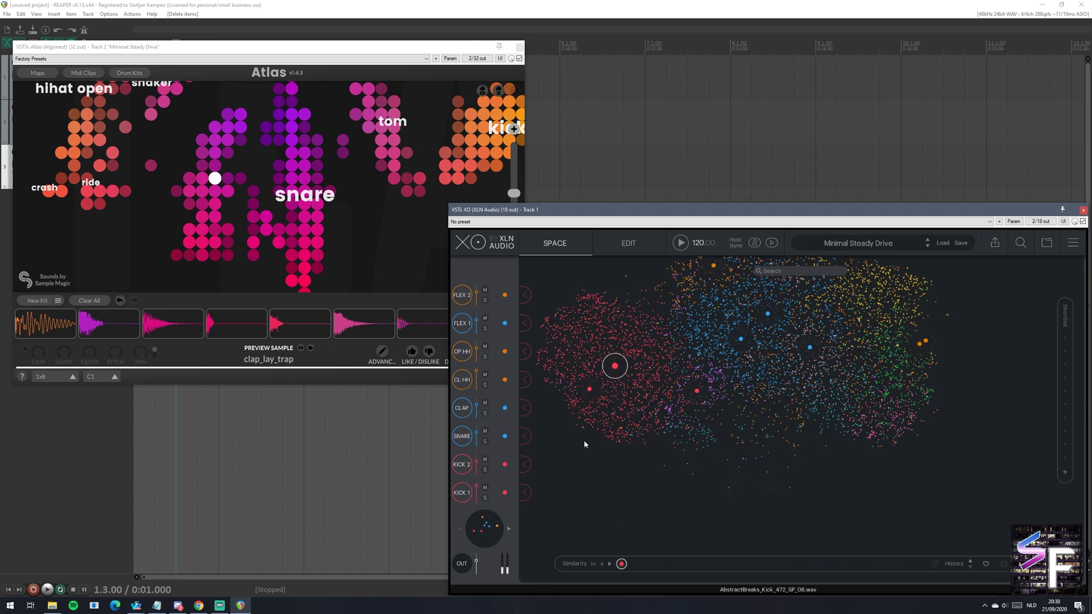
left_click(592, 428)
left_click(593, 304)
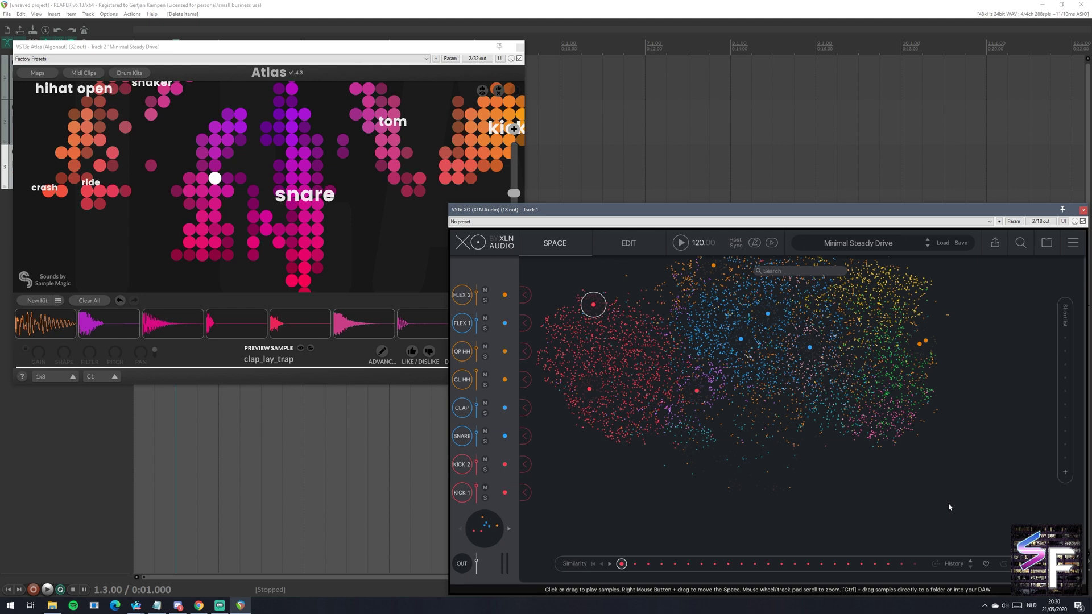
left_click(926, 481)
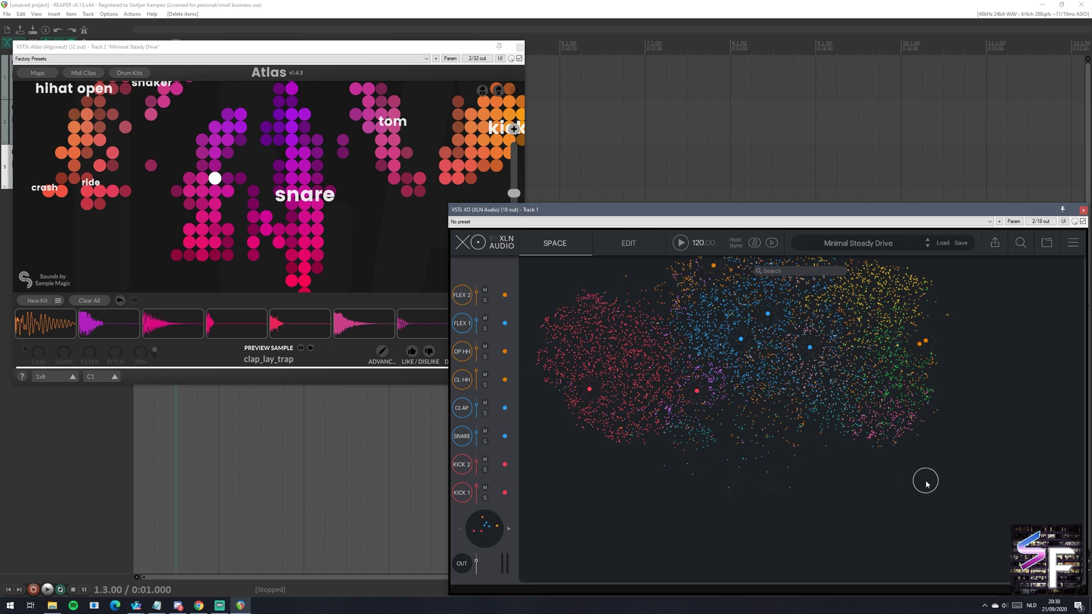
Step: Open XO's Search & Filter, limit Space to the Kick category, and search for 808
left_click(1021, 243)
left_click(1011, 296)
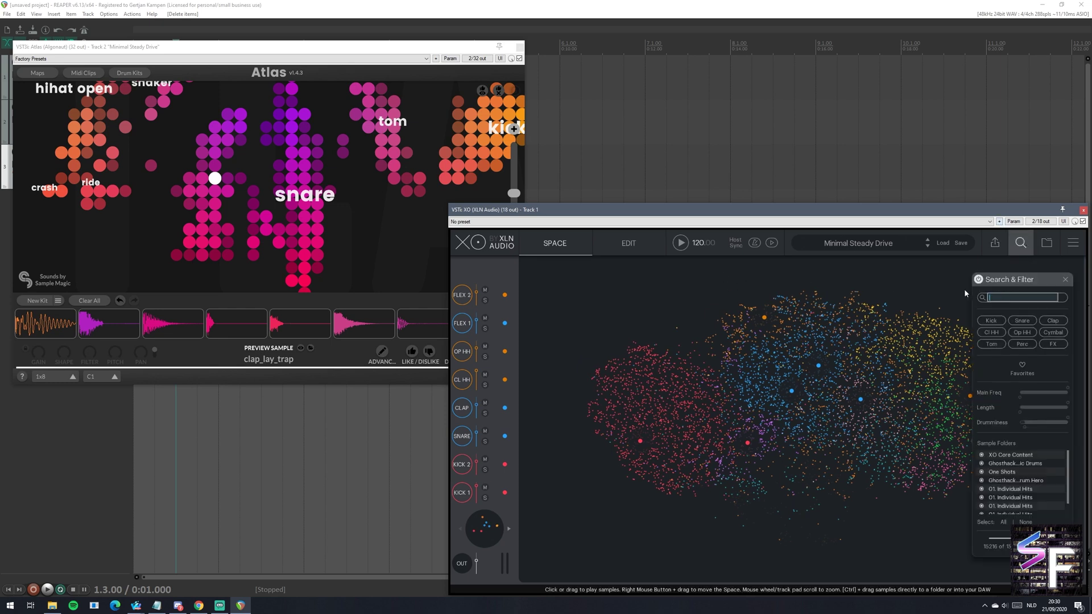
left_click(993, 316)
left_click(993, 297)
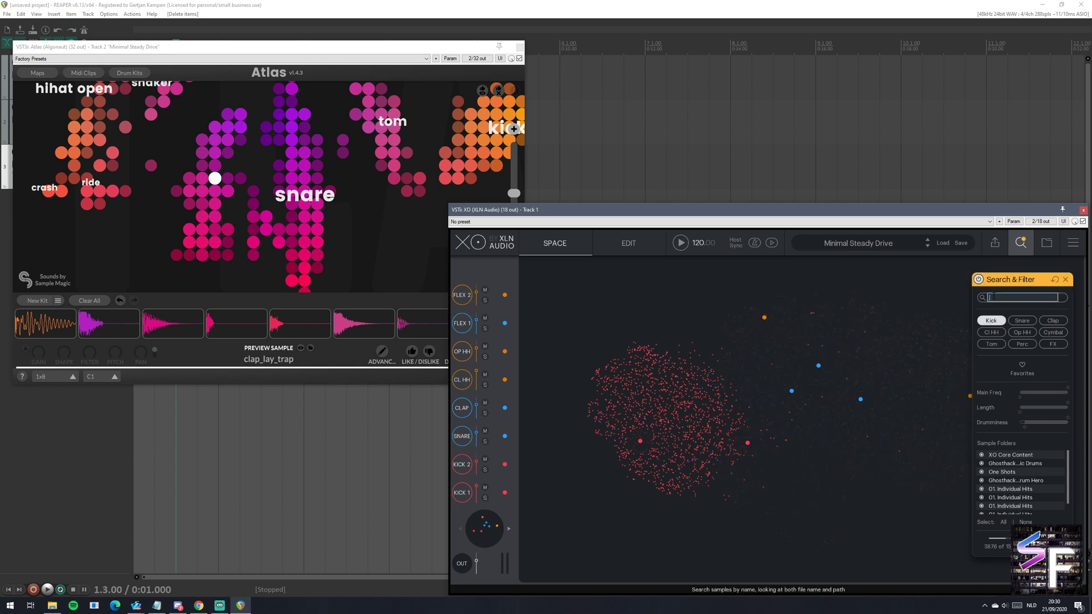
type("808")
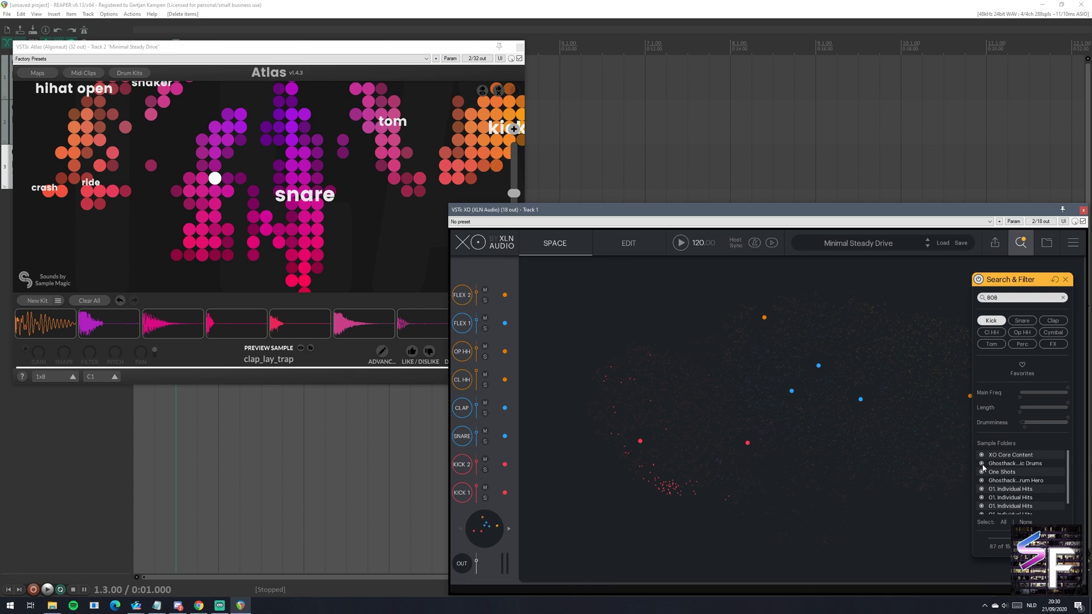
Step: Review XO's sample folders, switch the 808 search's category from Kick to Snare and Tom, and clear the category filter
scroll(990, 469, "down", 1)
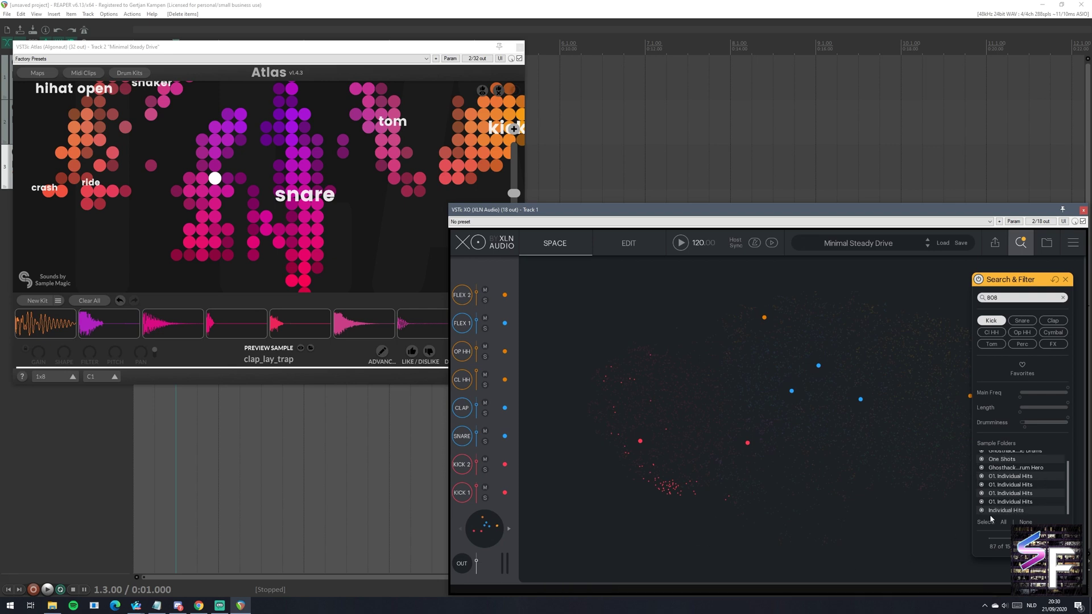
scroll(993, 501, "up", 2)
left_click(1032, 297)
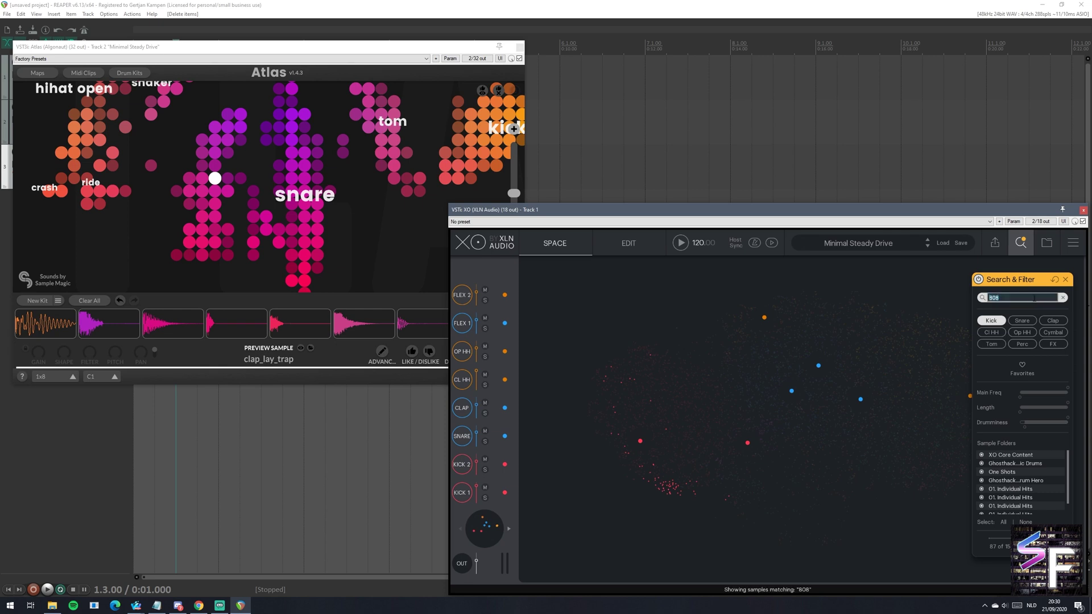
left_click(1003, 320)
left_click(1025, 331)
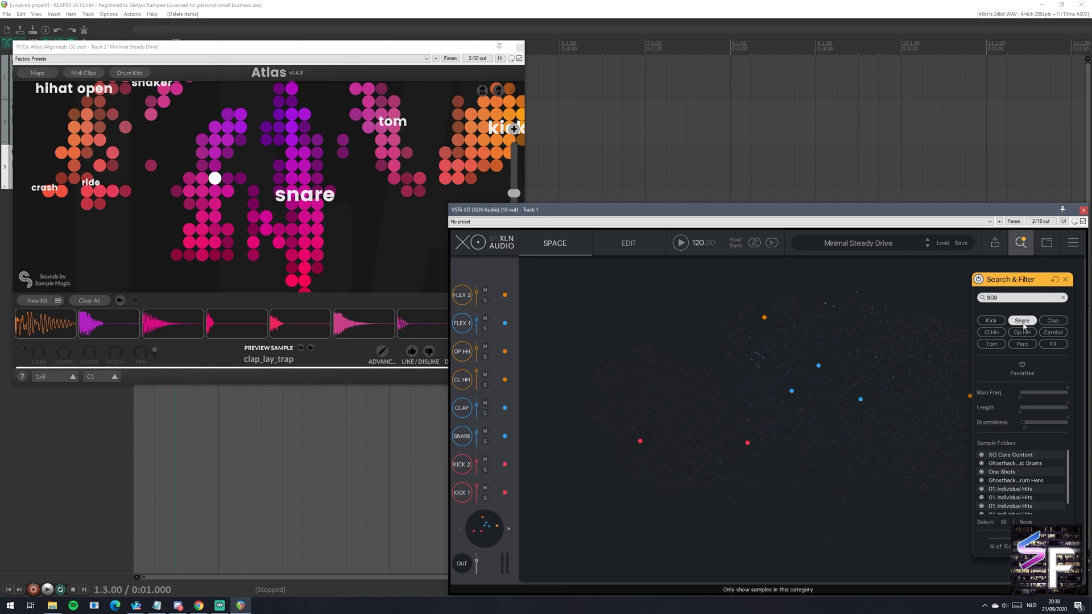
left_click(991, 344)
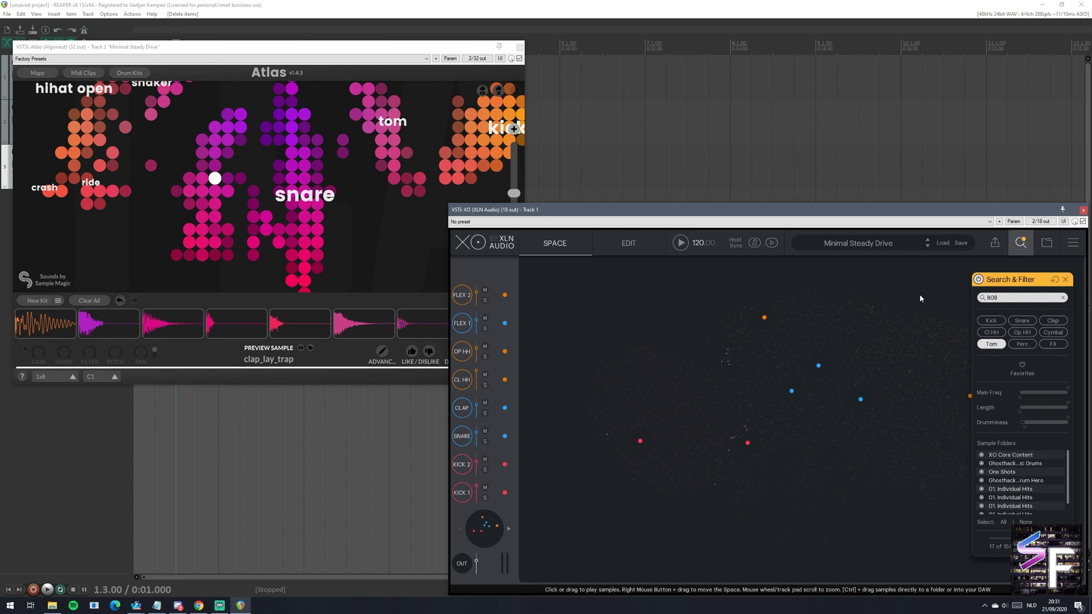
left_click(993, 344)
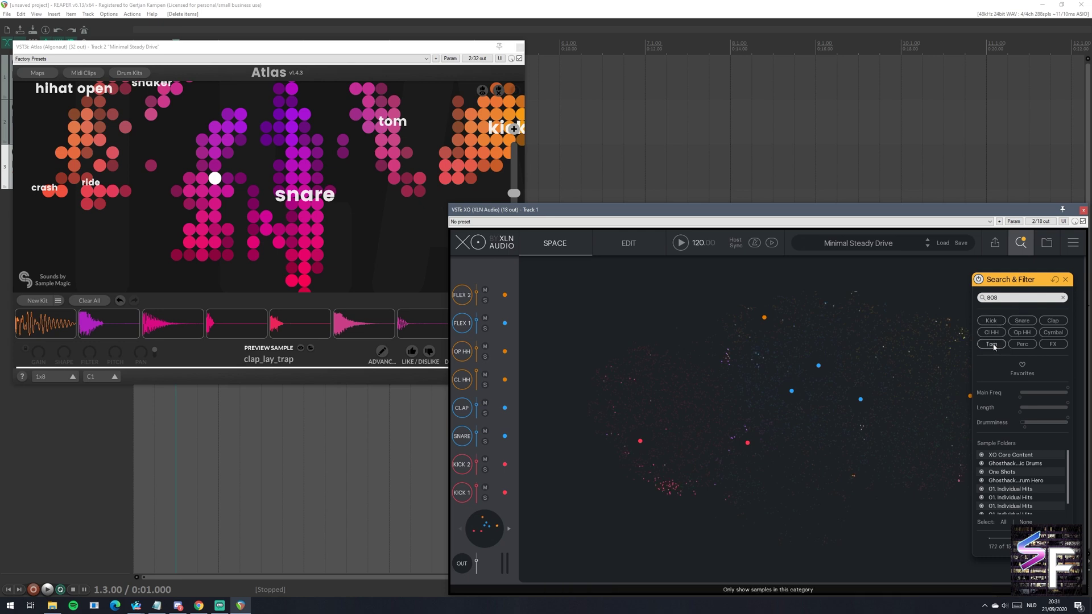
Step: Audition XO's 808 search results across the map, from the red kick cluster to the yellow closed hi-hats
left_click(1007, 300)
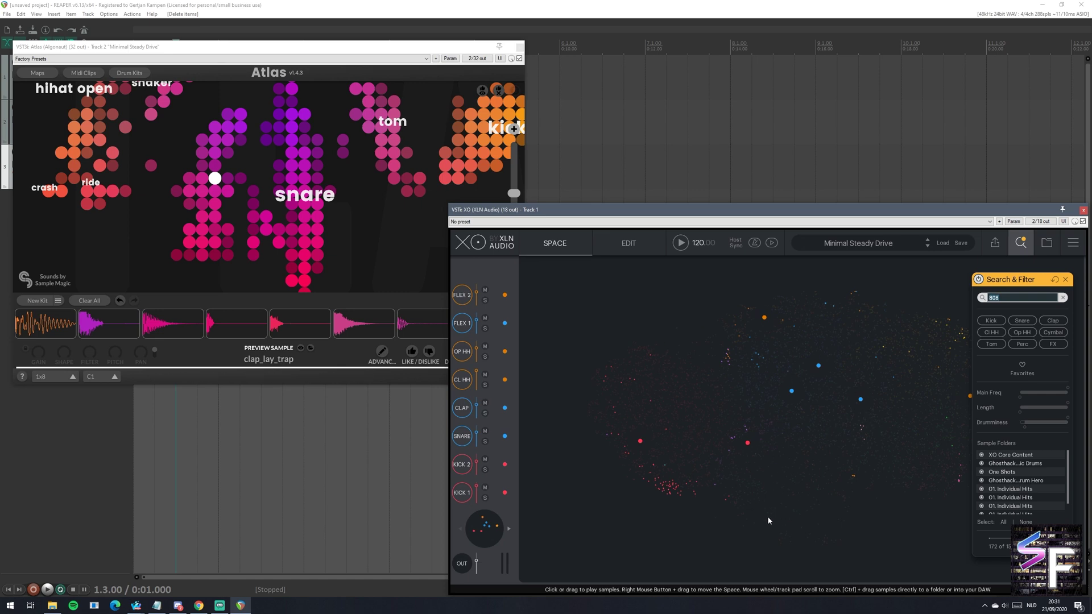
left_click(695, 496)
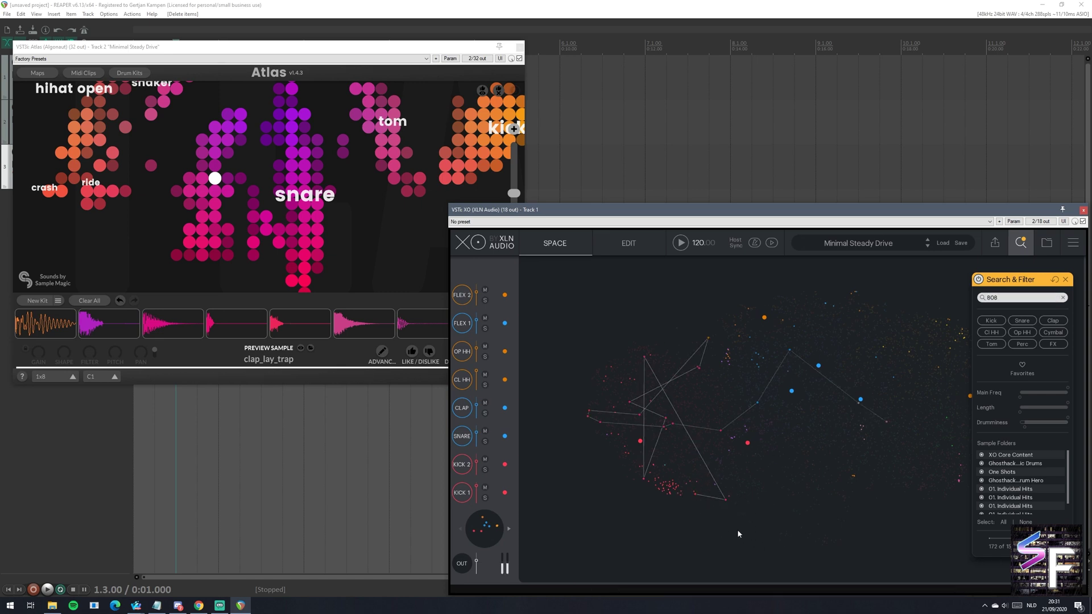
left_click_drag(737, 529, 669, 524)
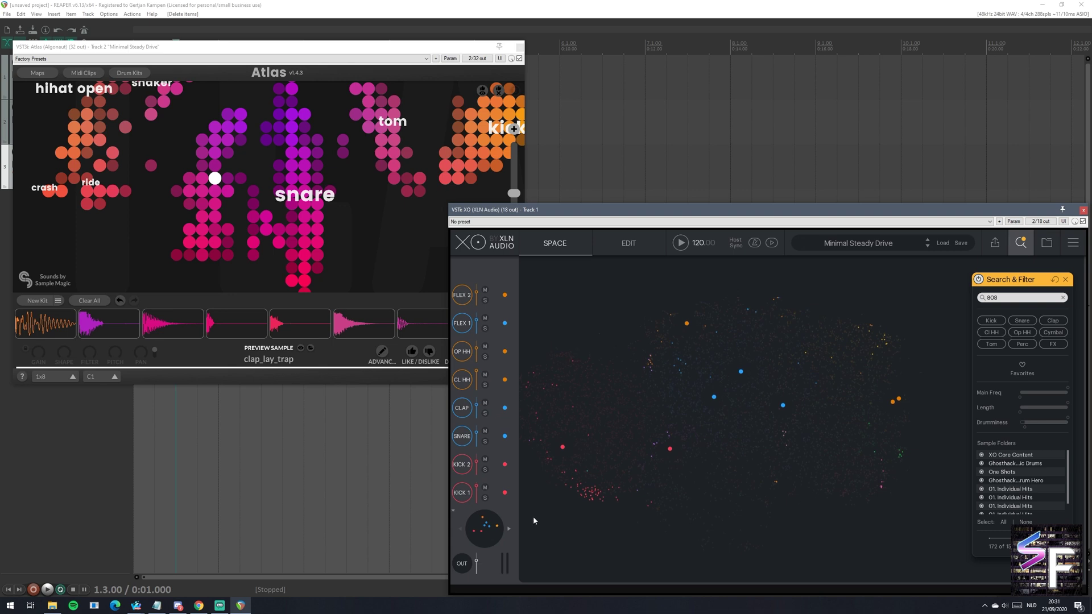
left_click(580, 494)
left_click(876, 337)
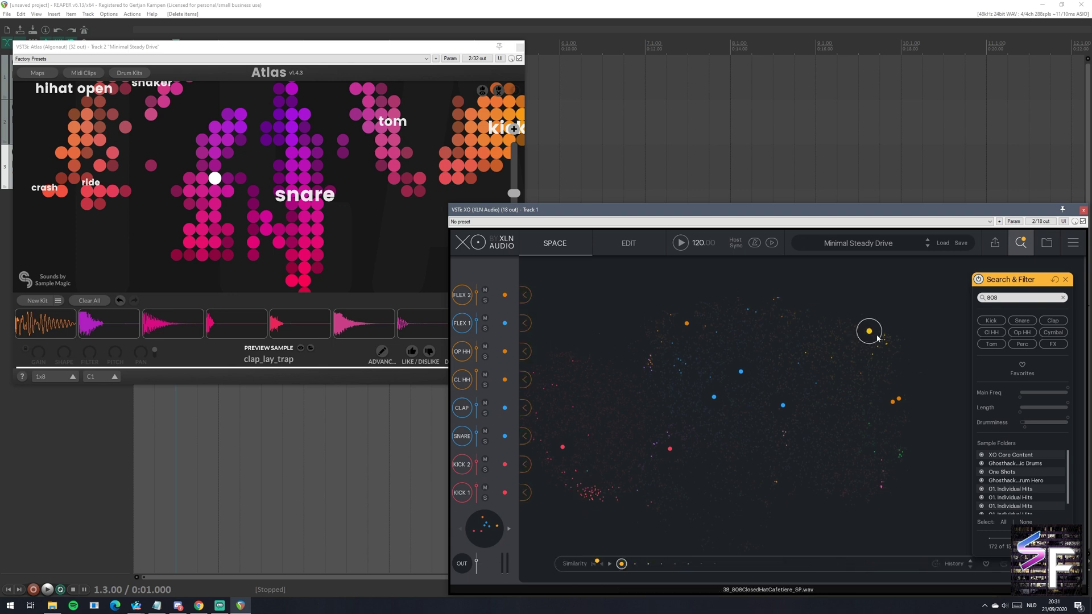
left_click(611, 497)
Step: Play a few more 808 results in XO and examine how they are spread, from the kick cluster to the whole map
scroll(871, 329, "up", 3)
left_click(777, 392)
left_click(821, 342)
left_click(792, 356)
left_click_drag(856, 325, 620, 402)
scroll(648, 433, "down", 5)
left_click_drag(616, 462, 868, 307)
left_click_drag(540, 477, 707, 426)
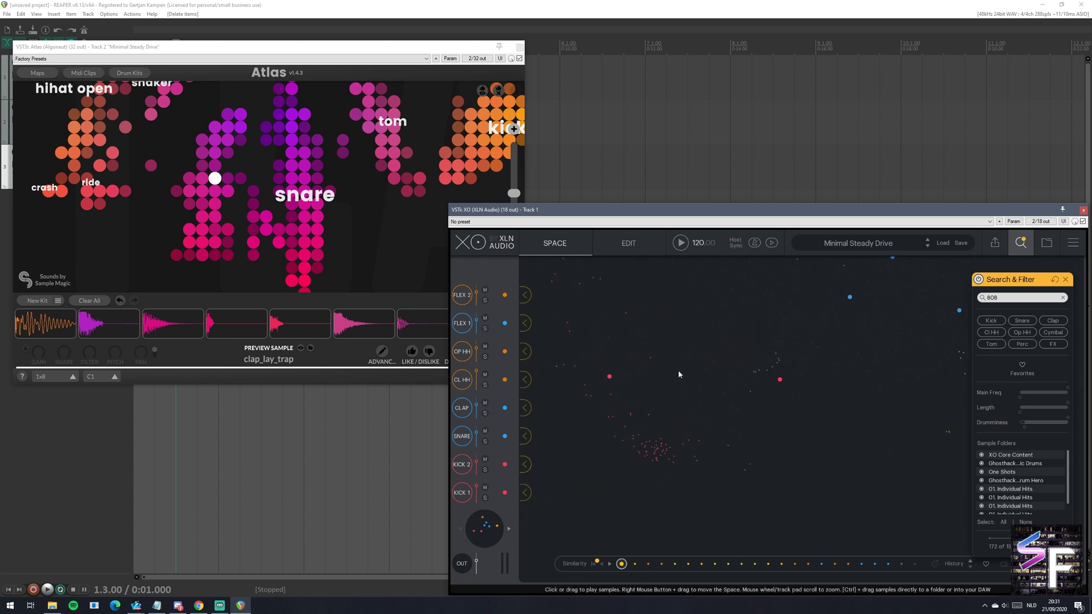
left_click_drag(697, 358, 566, 397)
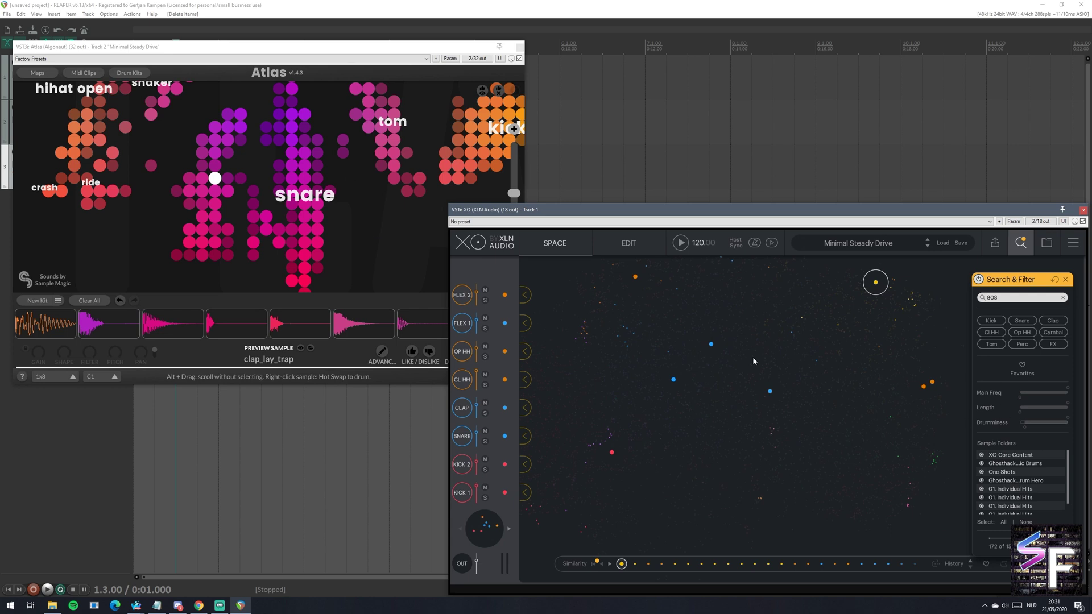
scroll(752, 358, "down", 3)
left_click_drag(724, 405, 768, 430)
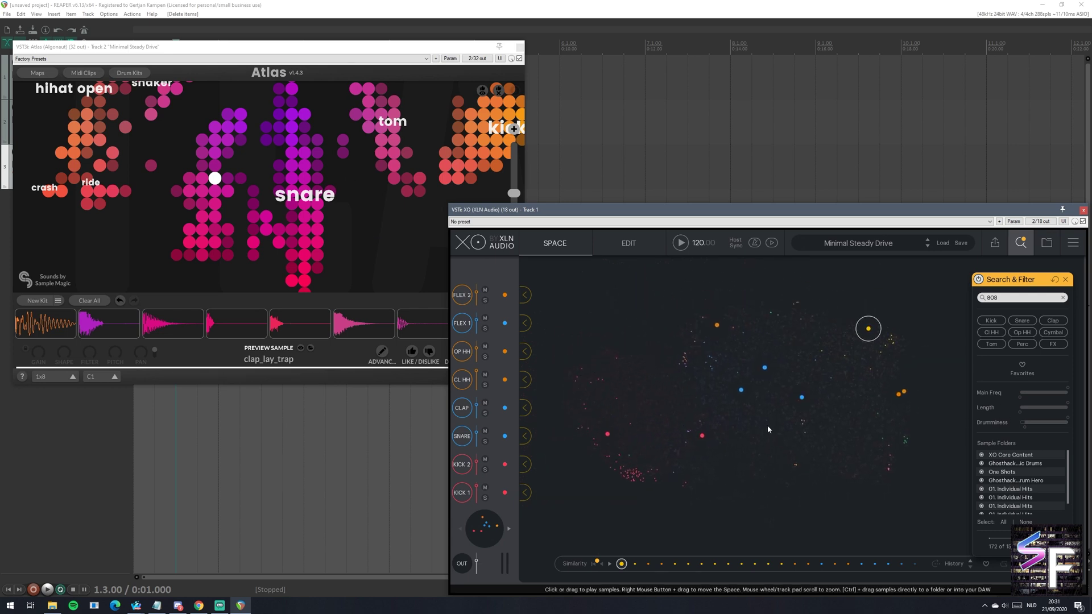
Step: Open Atlas's map library and load the SyntheticDrums map
left_click(312, 53)
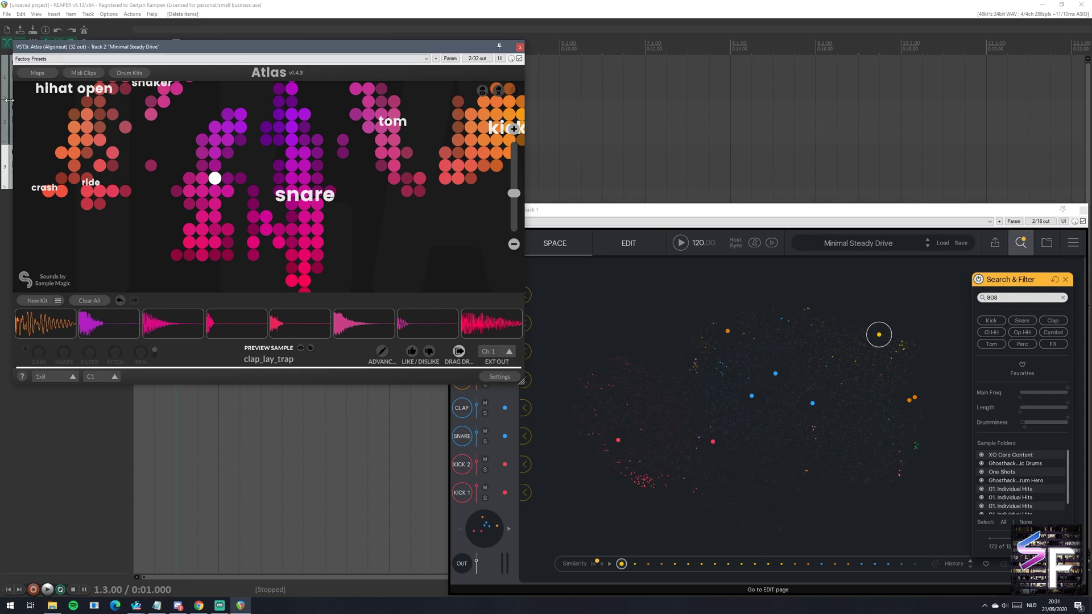
left_click(32, 75)
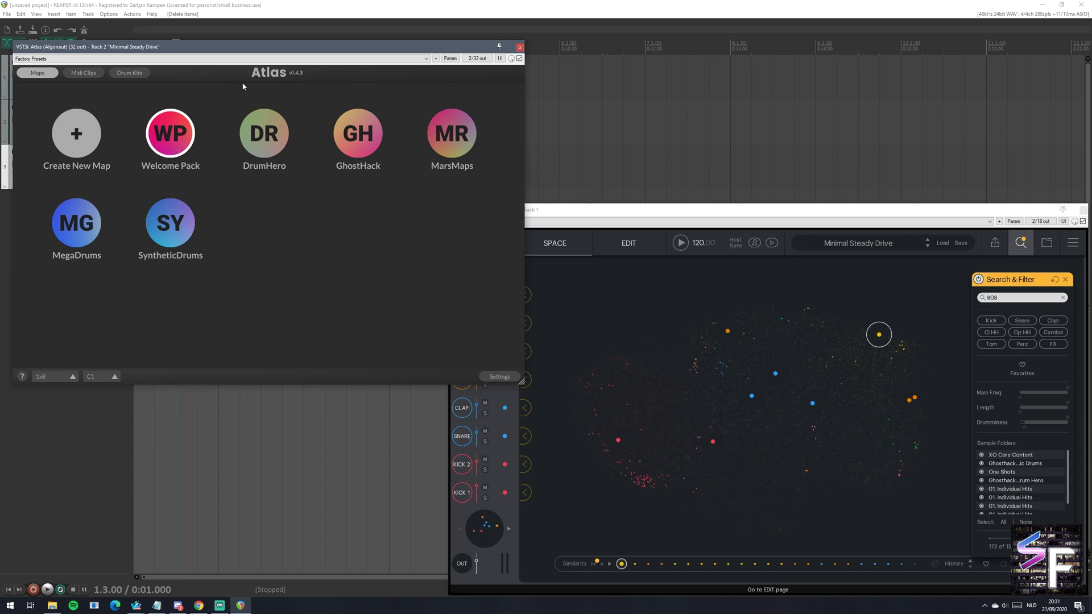
left_click(635, 209)
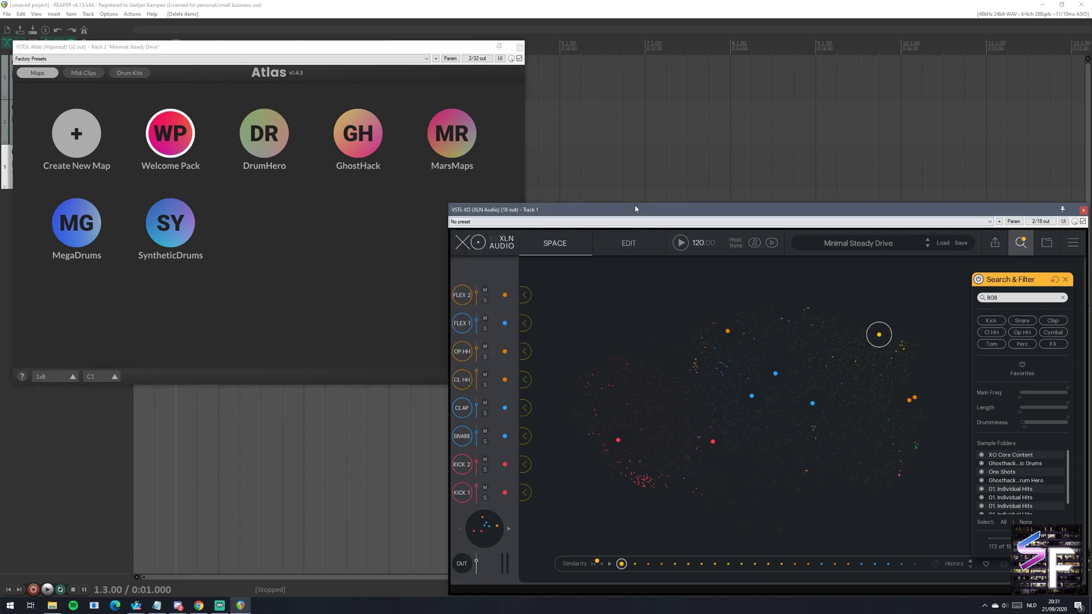
left_click(283, 207)
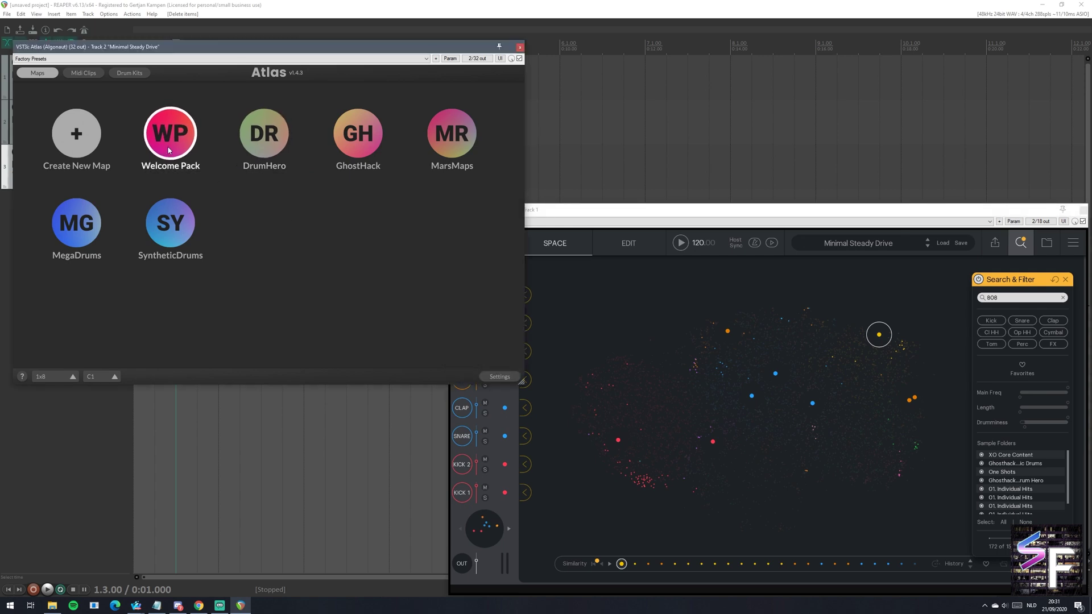
left_click(171, 224)
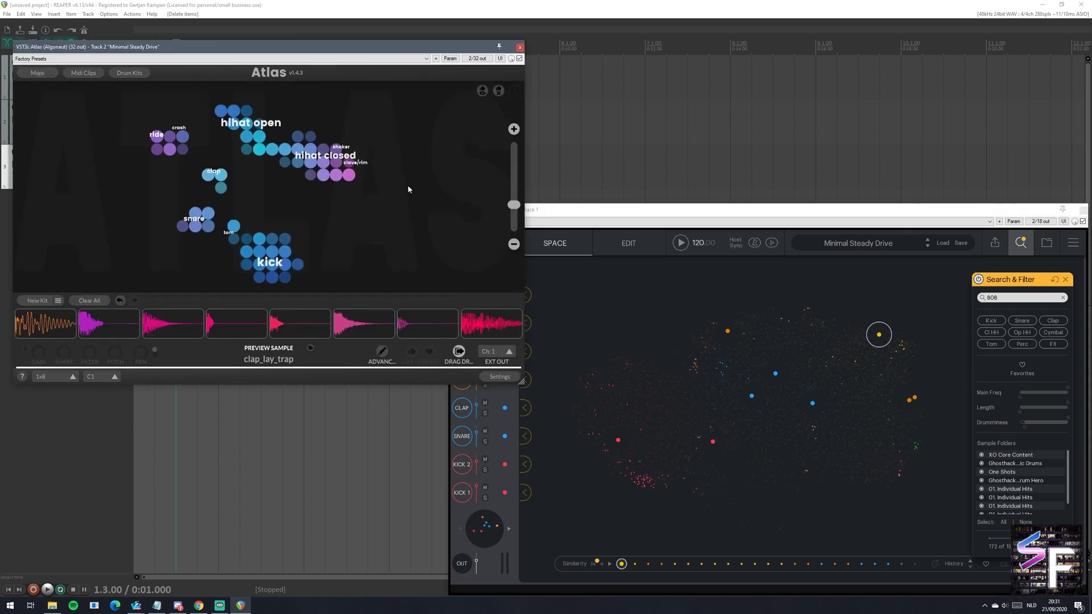
Step: Load the DrumHero map in Atlas and switch back to the Welcome Pack map
left_click(35, 76)
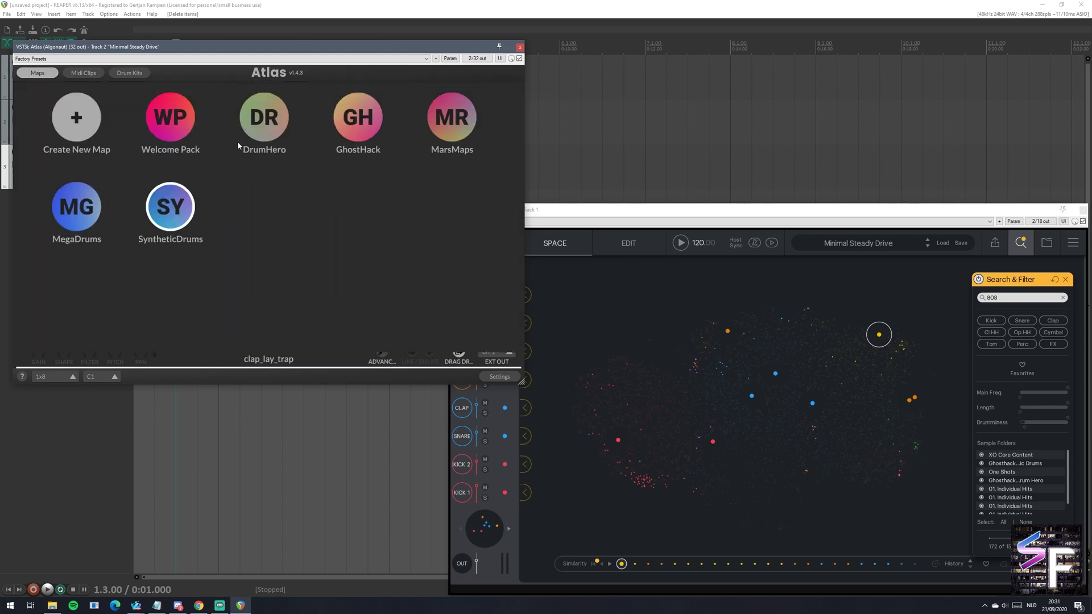
left_click(267, 134)
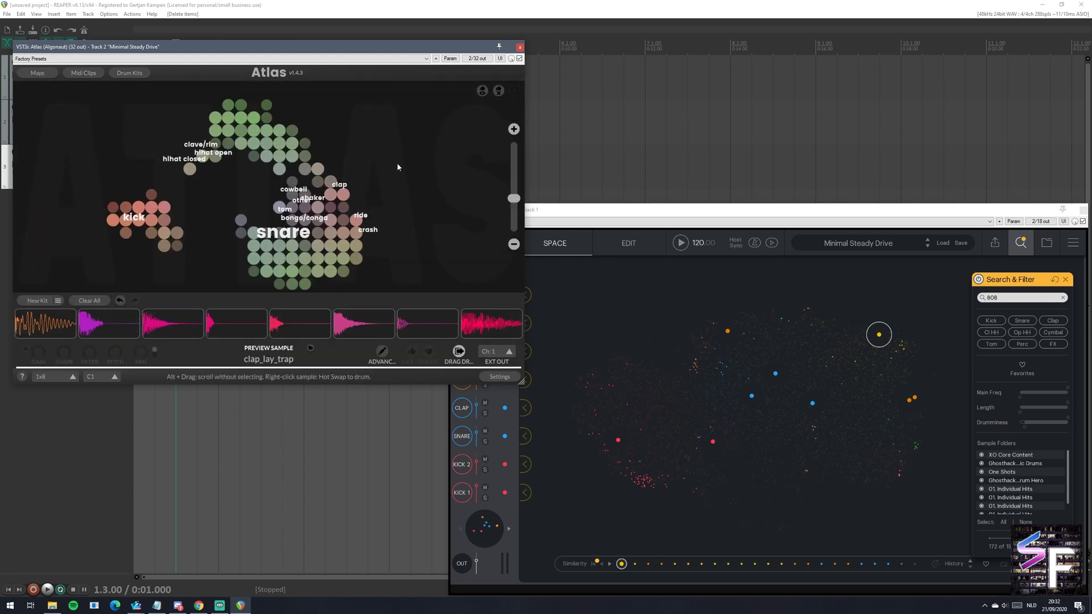
left_click(33, 78)
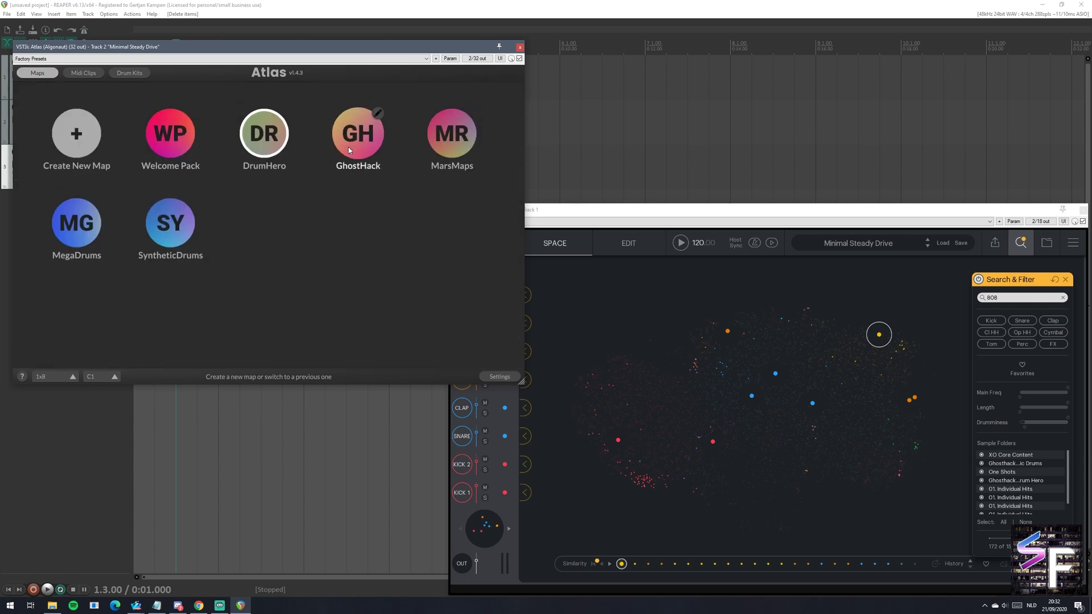
left_click(174, 136)
Step: Clear XO's 808 search and hide XO Core Content, both Ghosthack folders, One Shots and the first two 01. Individual Hits folders
left_click(719, 208)
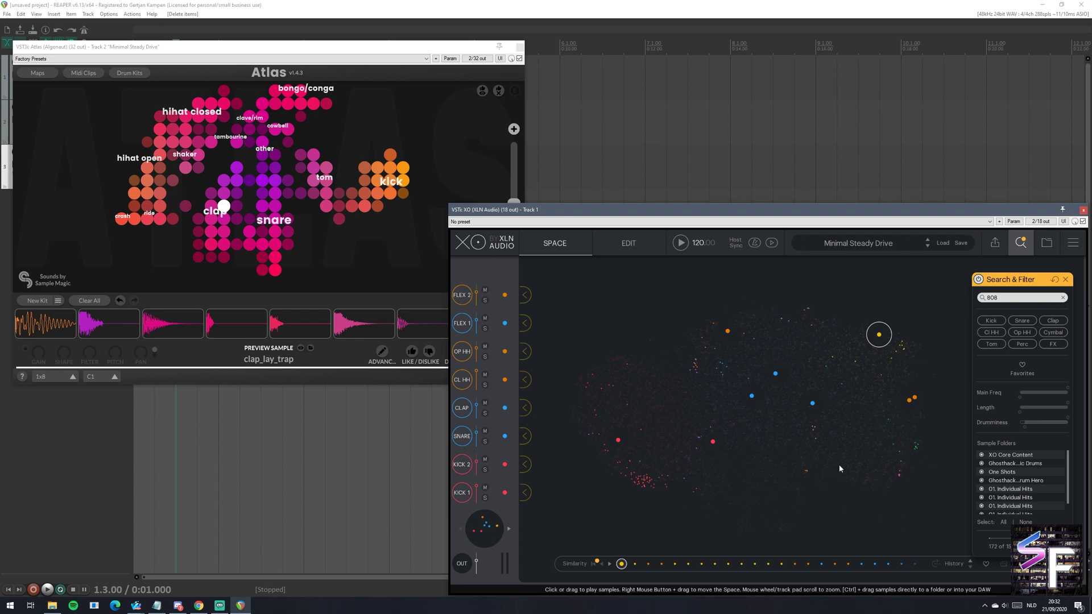
left_click(1064, 298)
left_click(982, 465)
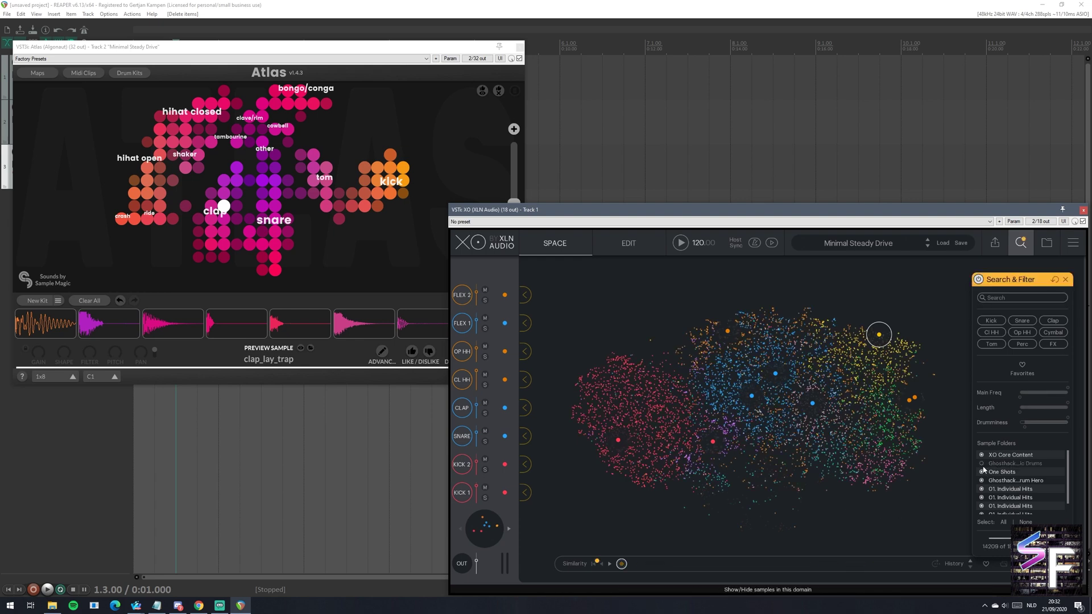
left_click(982, 472)
left_click(983, 489)
left_click(982, 498)
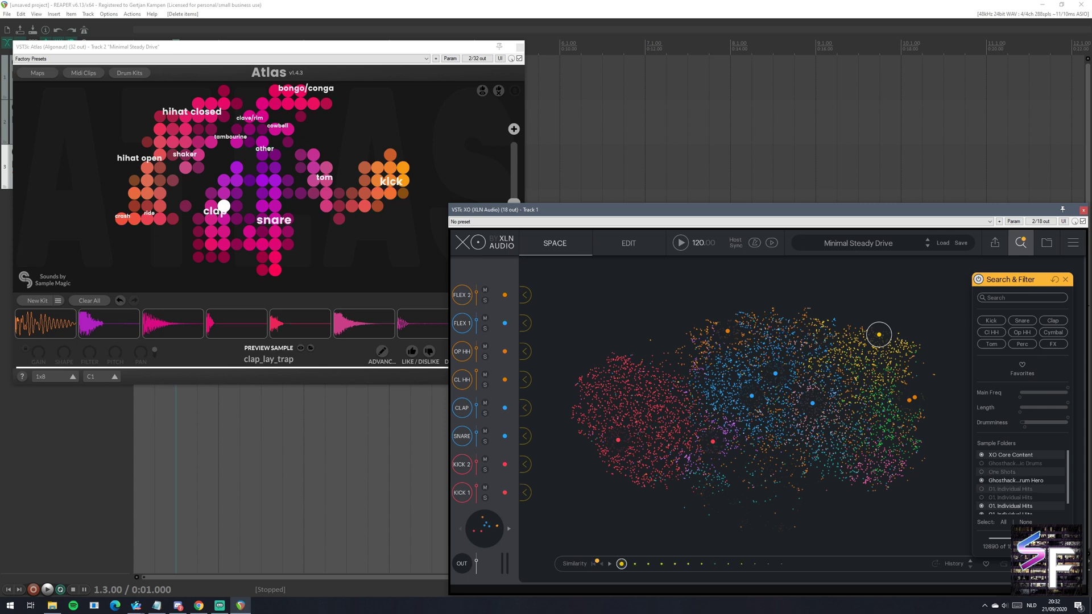
left_click(982, 480)
left_click(982, 455)
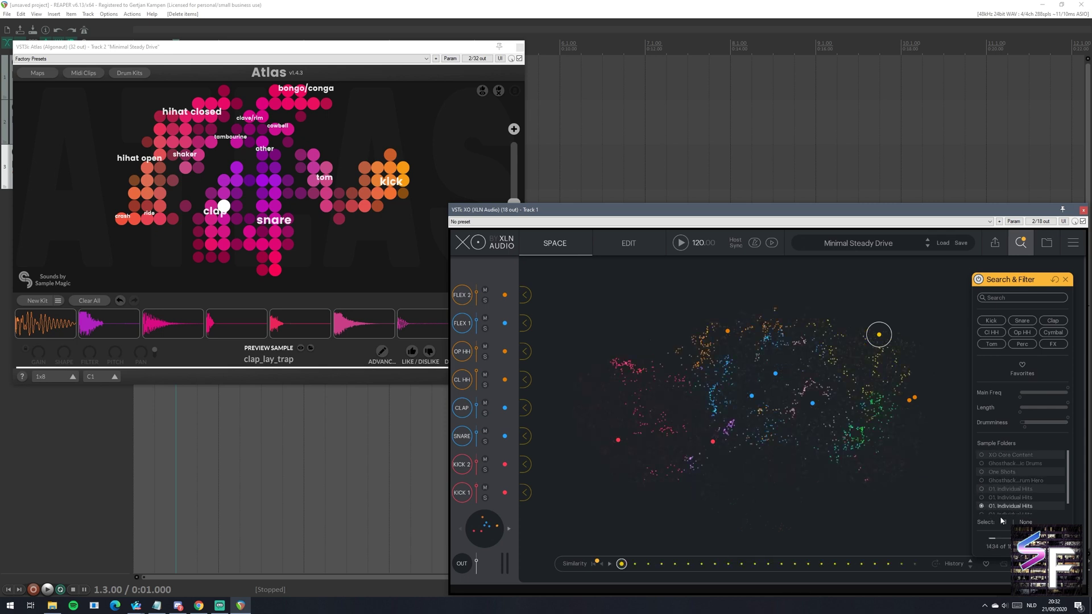
Step: Show only XO's Ghosthack Drum Hero folder, add the first 01. Individual Hits folder, restore all sample folders and close Search & Filter
left_click(1025, 522)
left_click(982, 481)
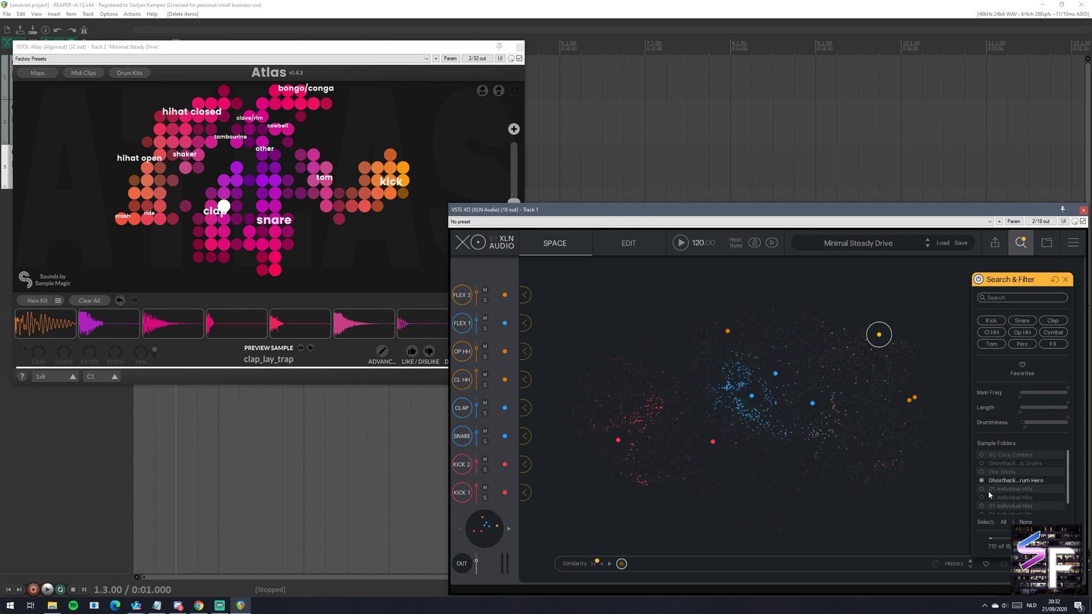
left_click(982, 489)
left_click(1025, 522)
left_click(1004, 523)
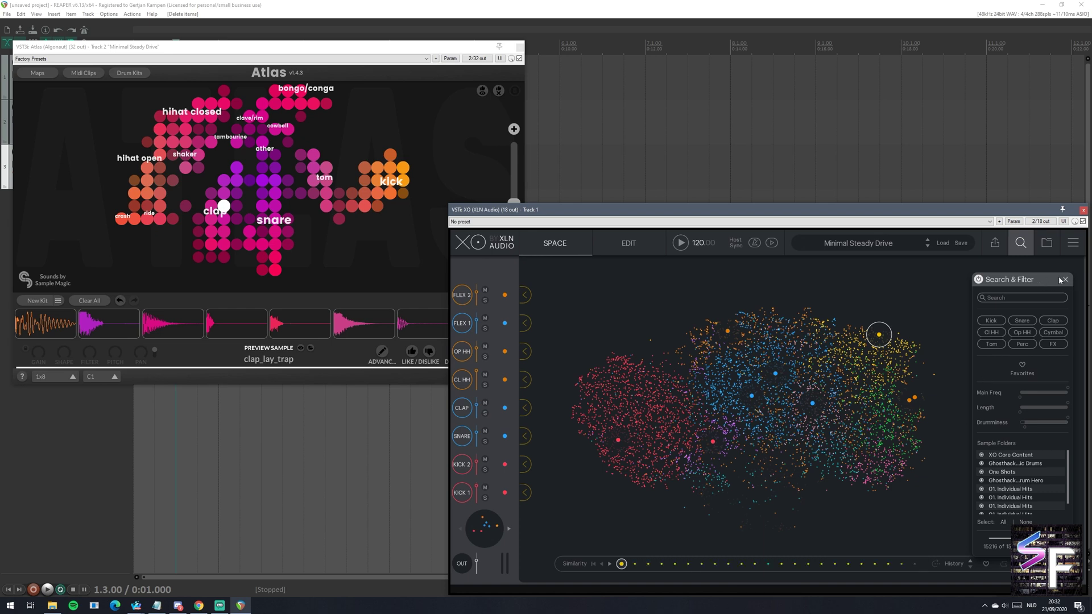
left_click(1064, 279)
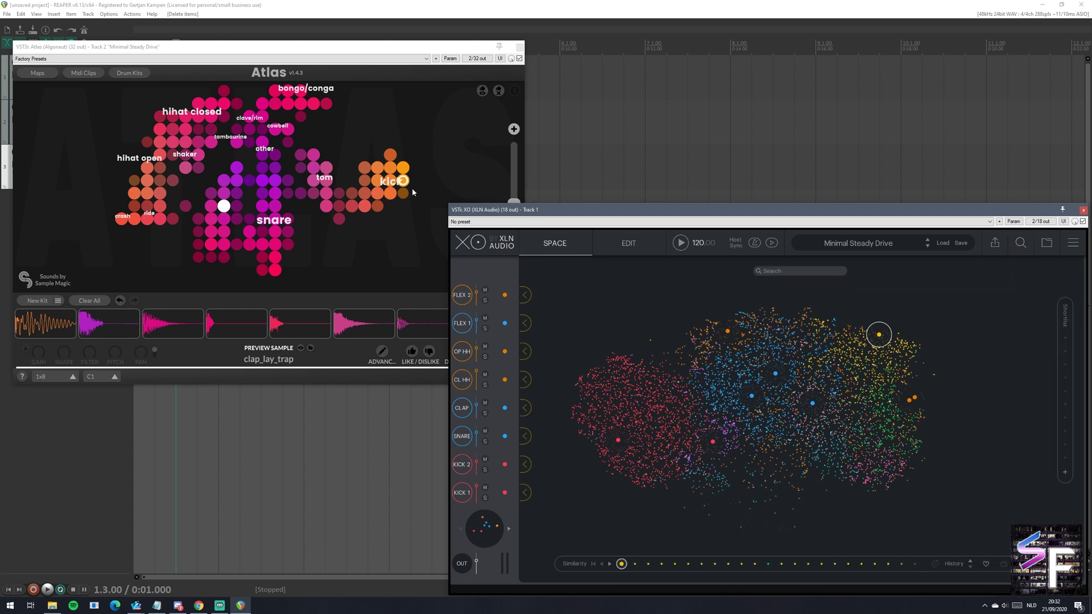
Step: Deselect the XO sample and examine the unfiltered Space map at several magnifications for comparison with Atlas
left_click_drag(455, 129, 446, 142)
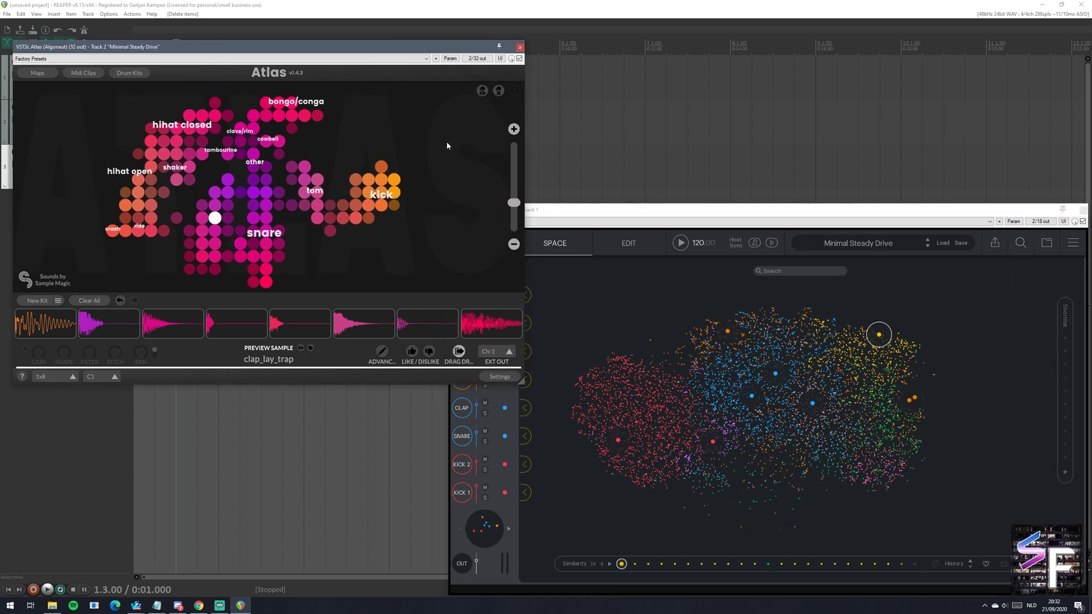
left_click(645, 280)
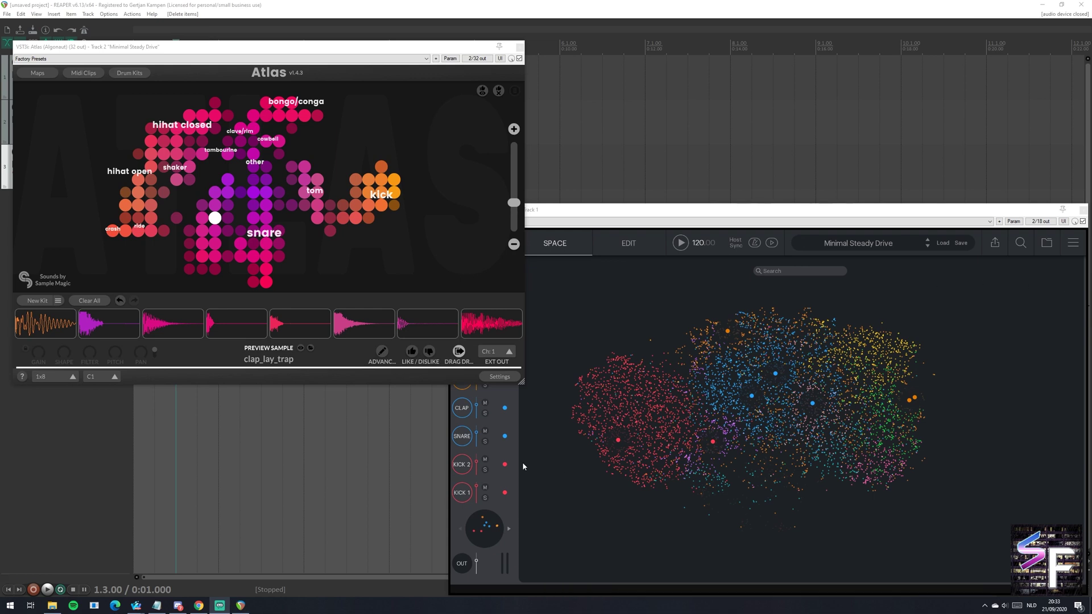
left_click(592, 293)
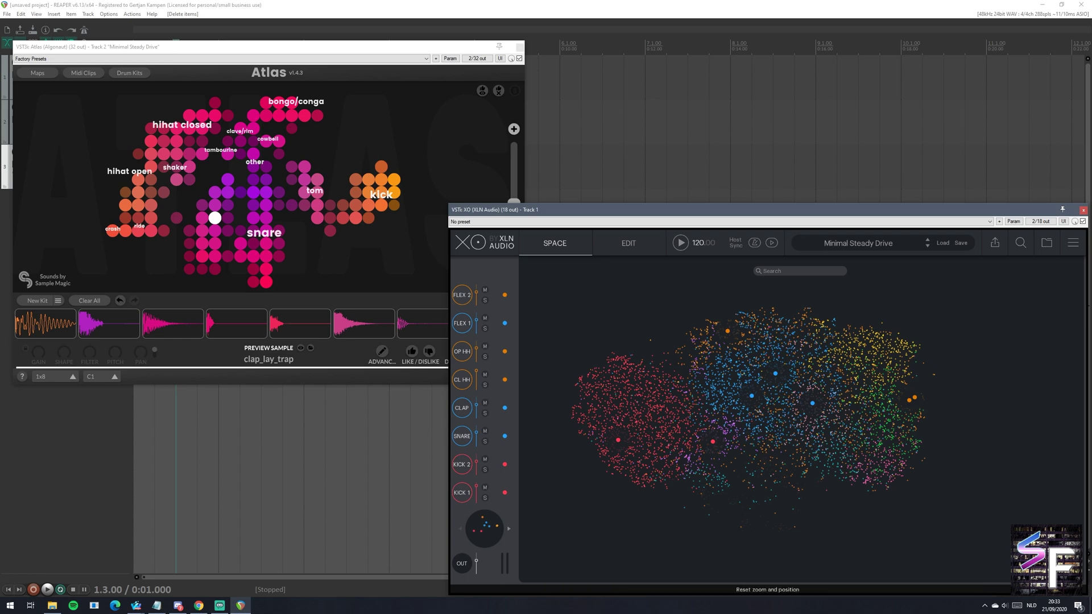
scroll(648, 370, "up", 2)
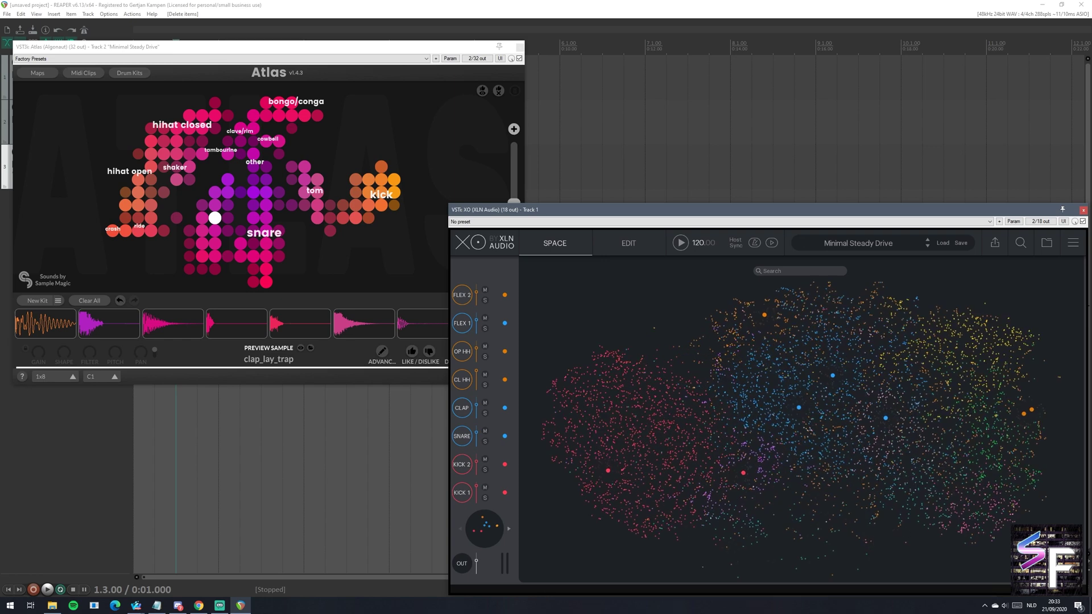
scroll(733, 360, "up", 5)
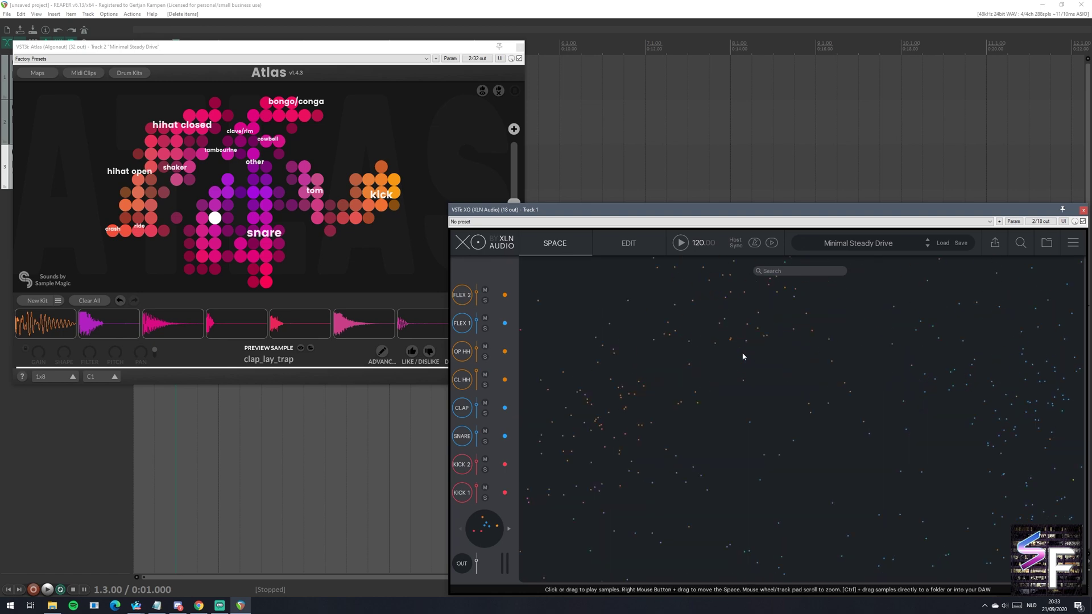
scroll(743, 362, "down", 5)
scroll(767, 392, "up", 5)
scroll(732, 433, "down", 5)
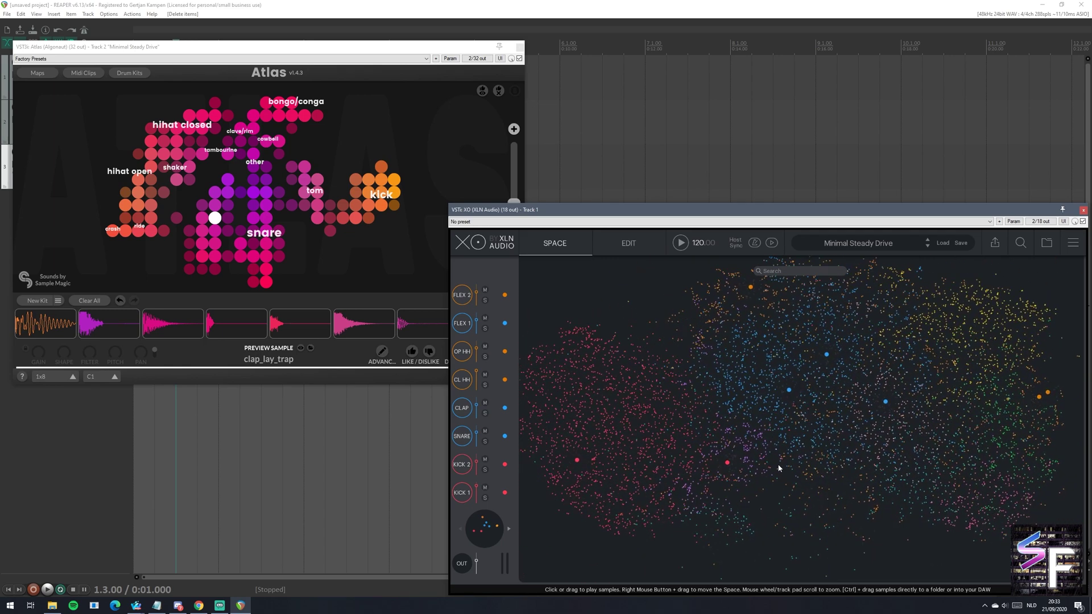
Step: Examine Atlas's Welcome Pack map from close up around the other and tom clusters out to the whole map
left_click(466, 74)
scroll(310, 260, "up", 6)
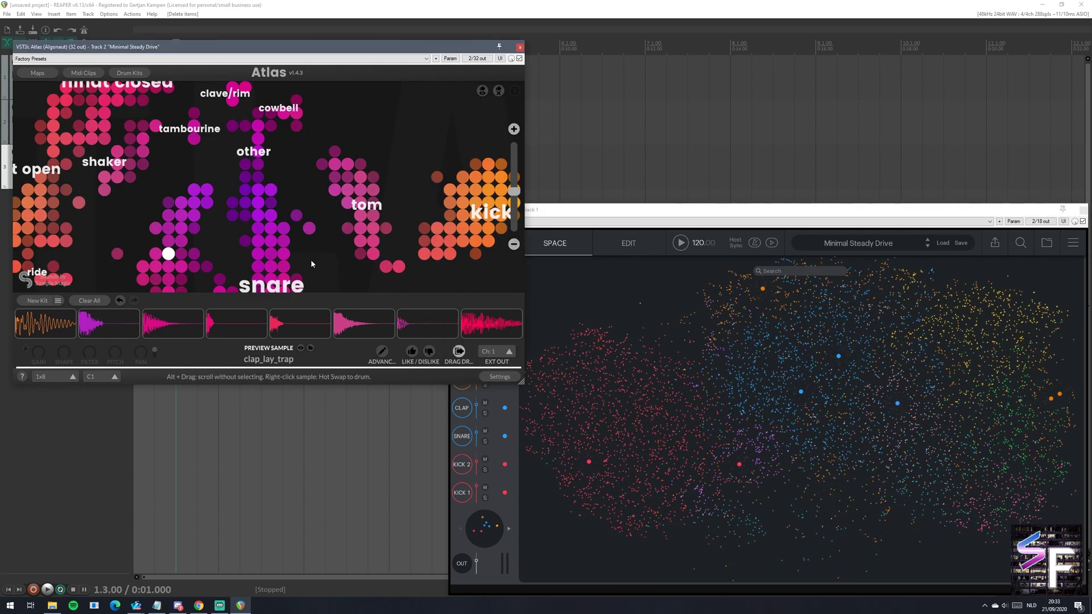
scroll(302, 218, "down", 5)
scroll(309, 213, "up", 3)
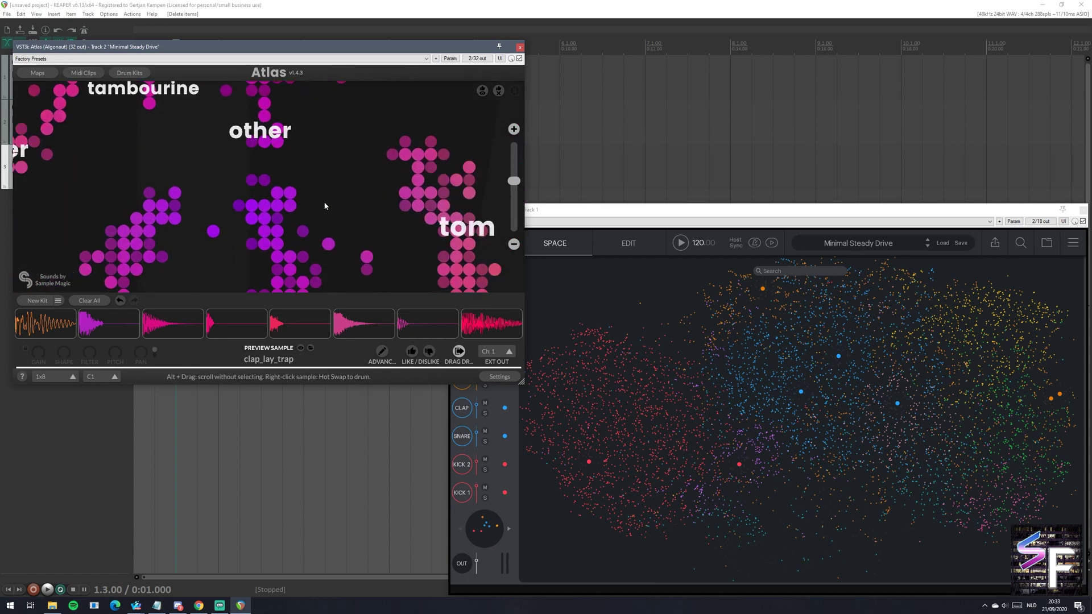
left_click_drag(324, 204, 255, 176)
scroll(455, 205, "down", 5)
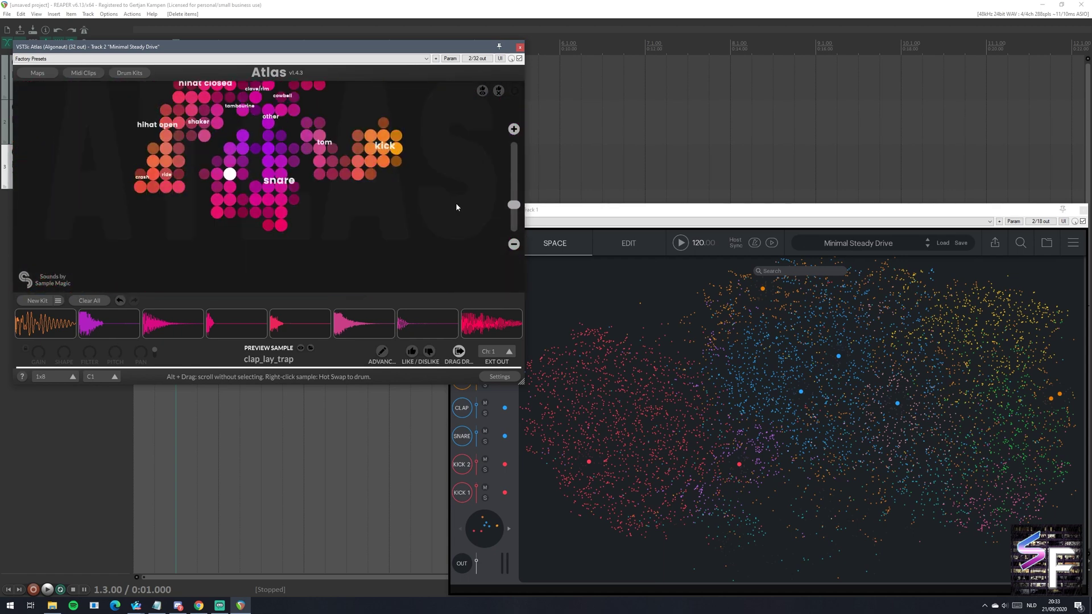
left_click_drag(390, 254, 401, 264)
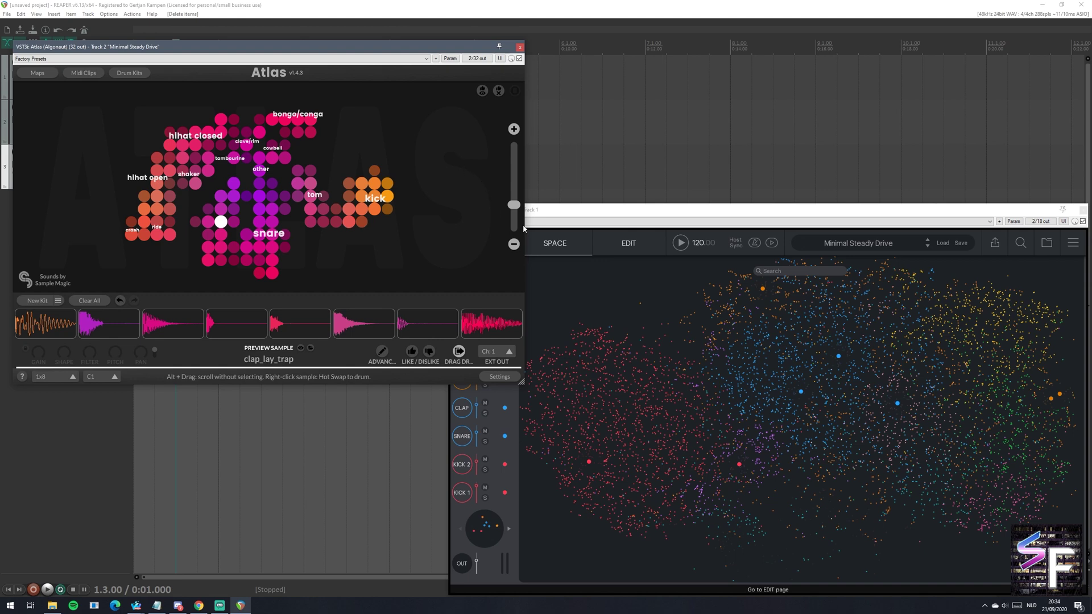
Step: Show XO's Edit page with its sequencer and move the Atlas window down to uncover the REAPER tracks
left_click(638, 222)
left_click(621, 249)
left_click(621, 249)
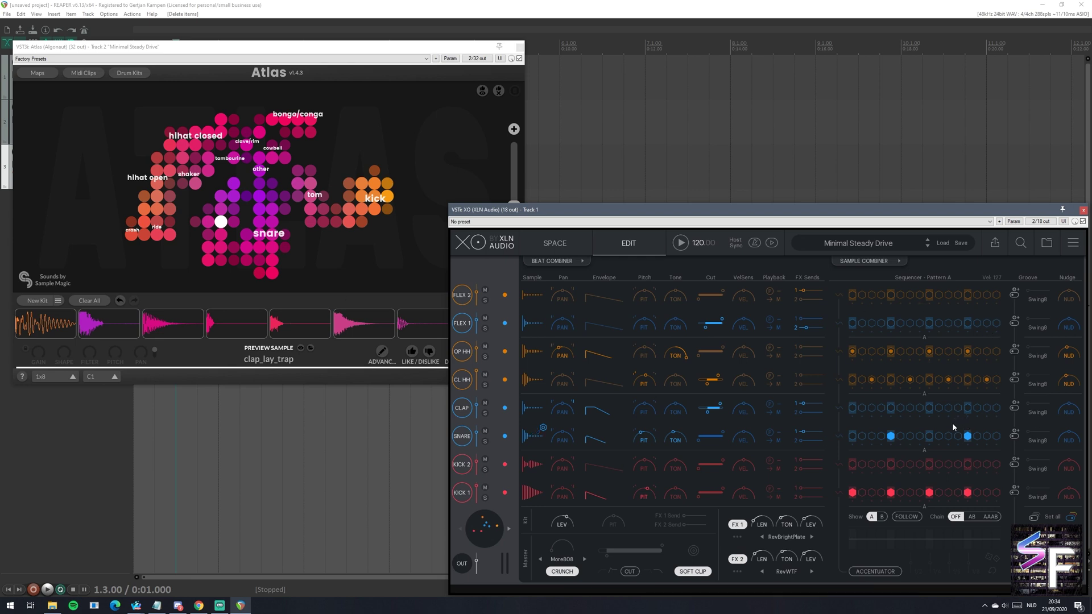
left_click(39, 218)
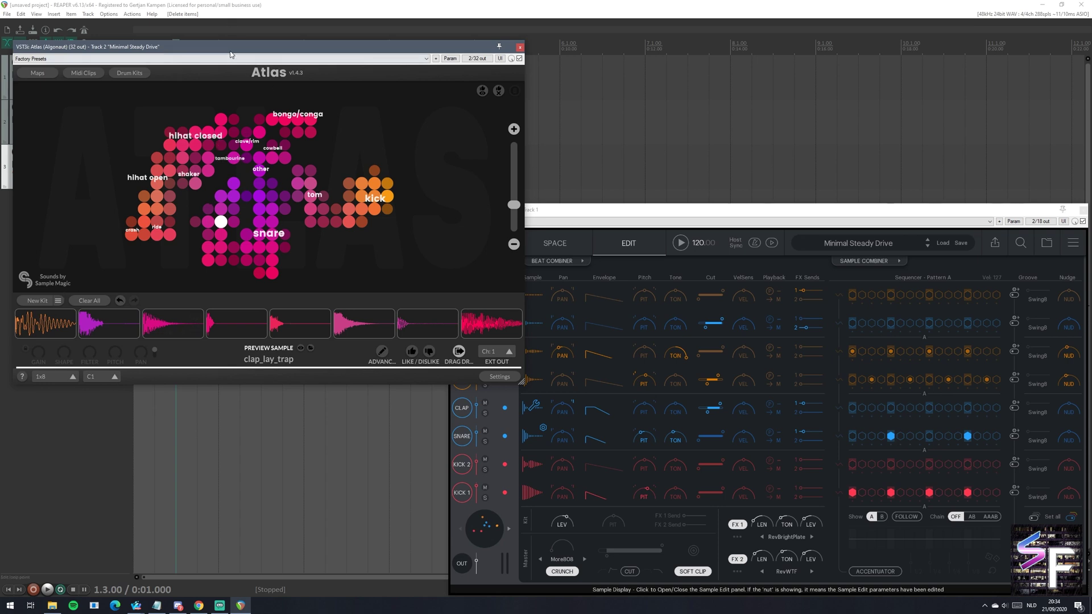
left_click_drag(230, 55, 232, 158)
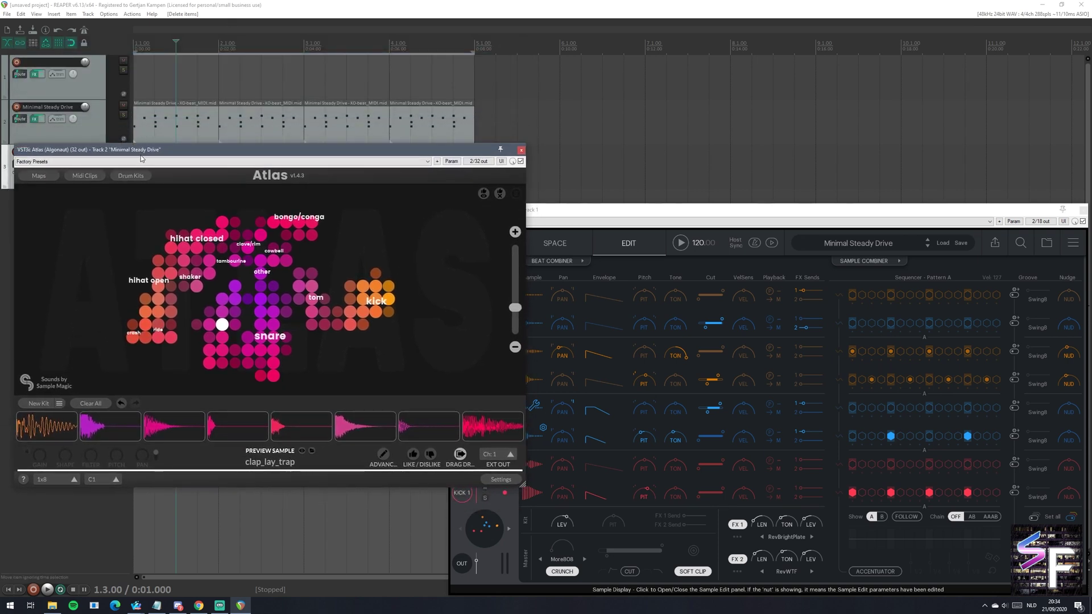
Step: Select the first Minimal Steady Drive MIDI item, play the beat and select the kick drum pad in Atlas
left_click(144, 132)
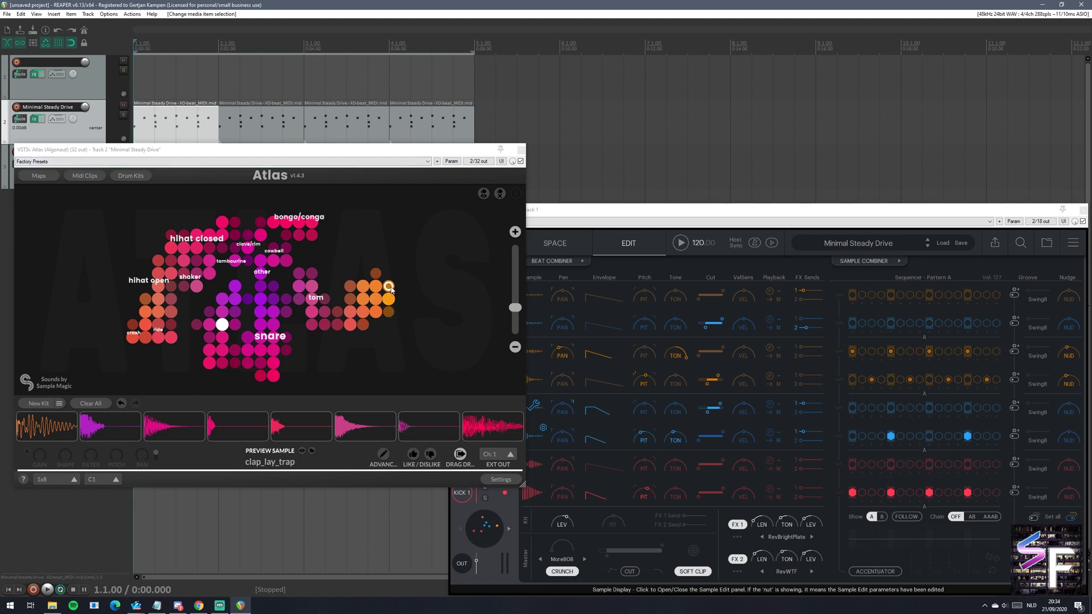
key("space")
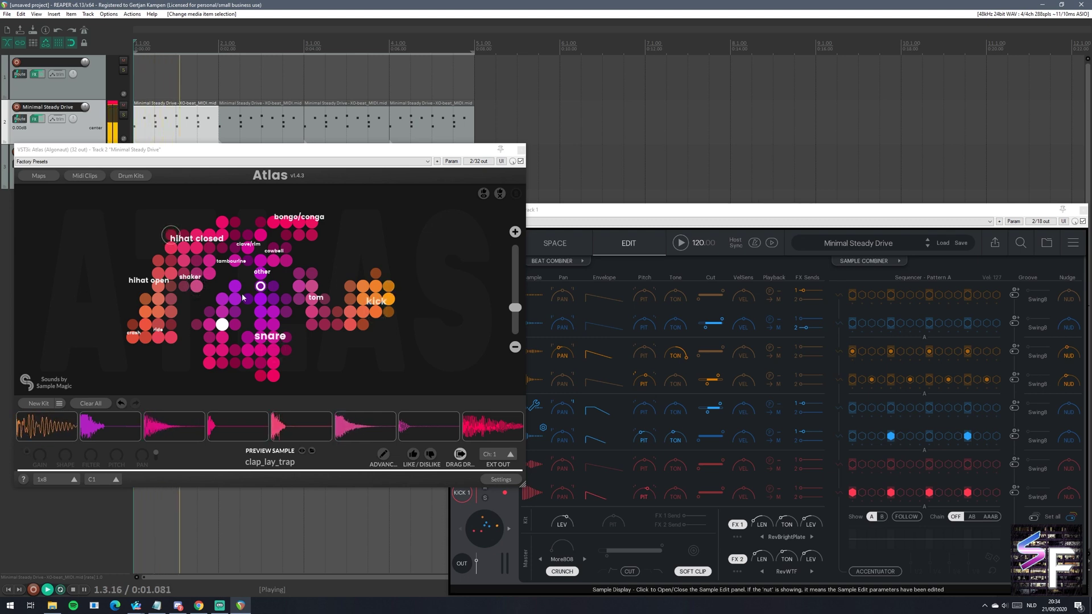
left_click(50, 426)
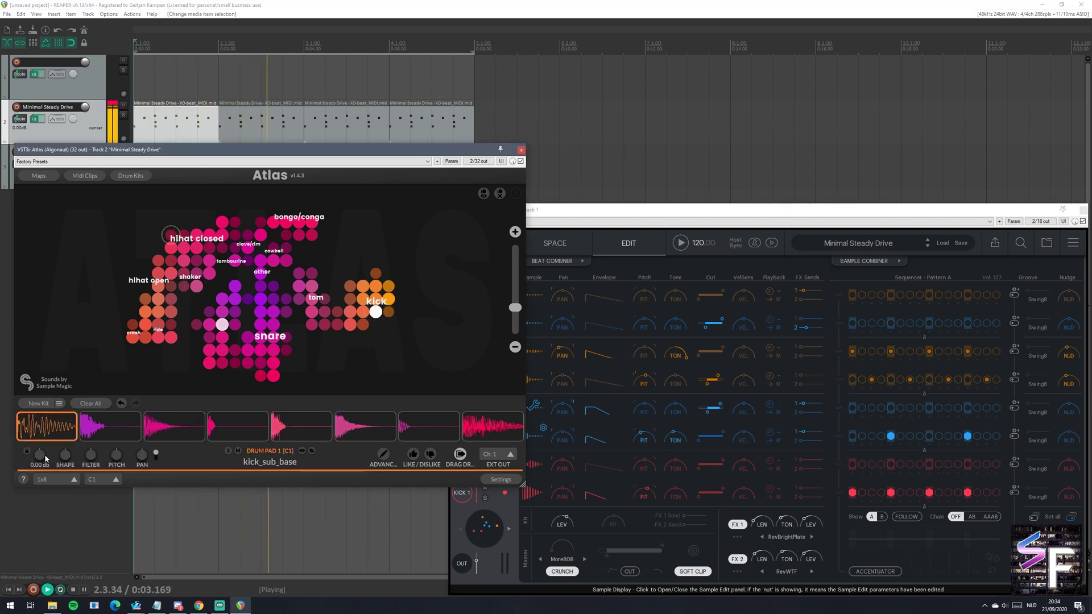
Step: Try the kick pad's gain, a 2.1 kHz high-pass filter, pitch and a 50L pan during playback, and reset the knobs
left_click_drag(40, 454, 102, 513)
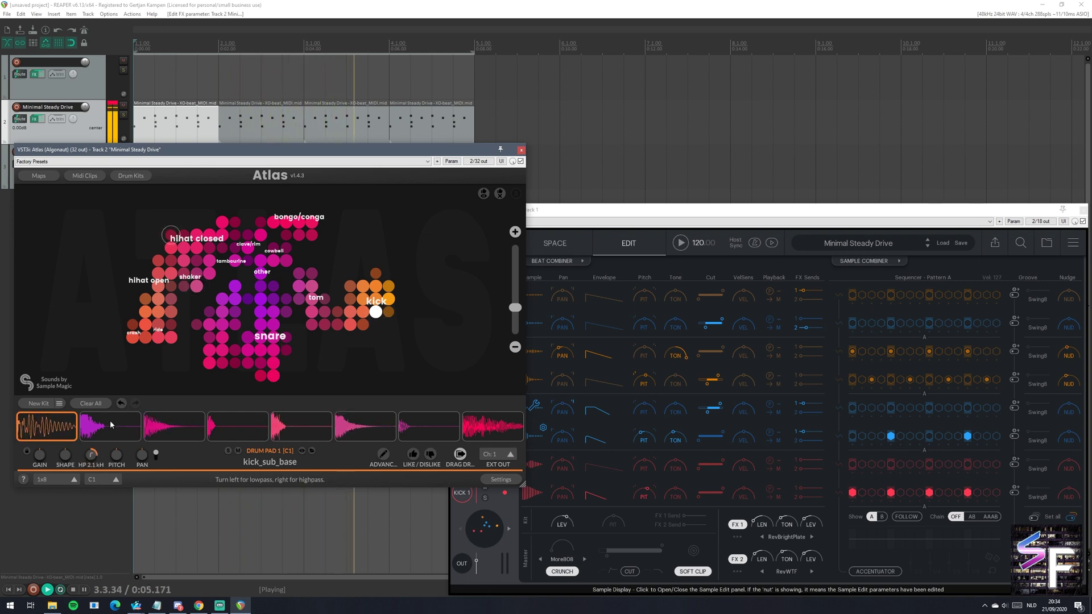
left_click_drag(92, 453, 138, 410)
double_click(91, 457)
double_click(116, 455)
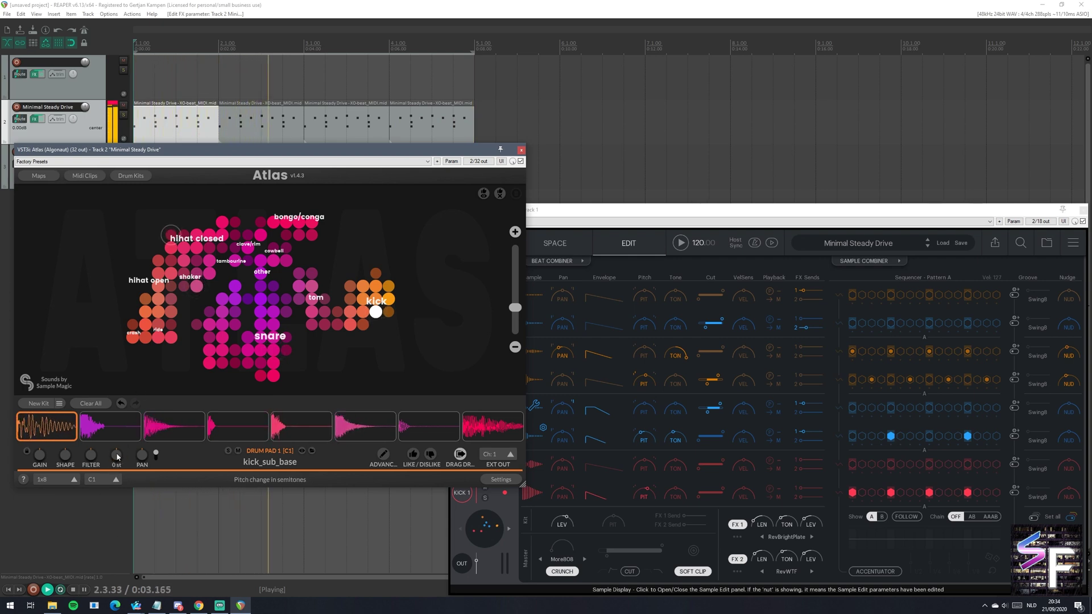
scroll(143, 459, "up", 5)
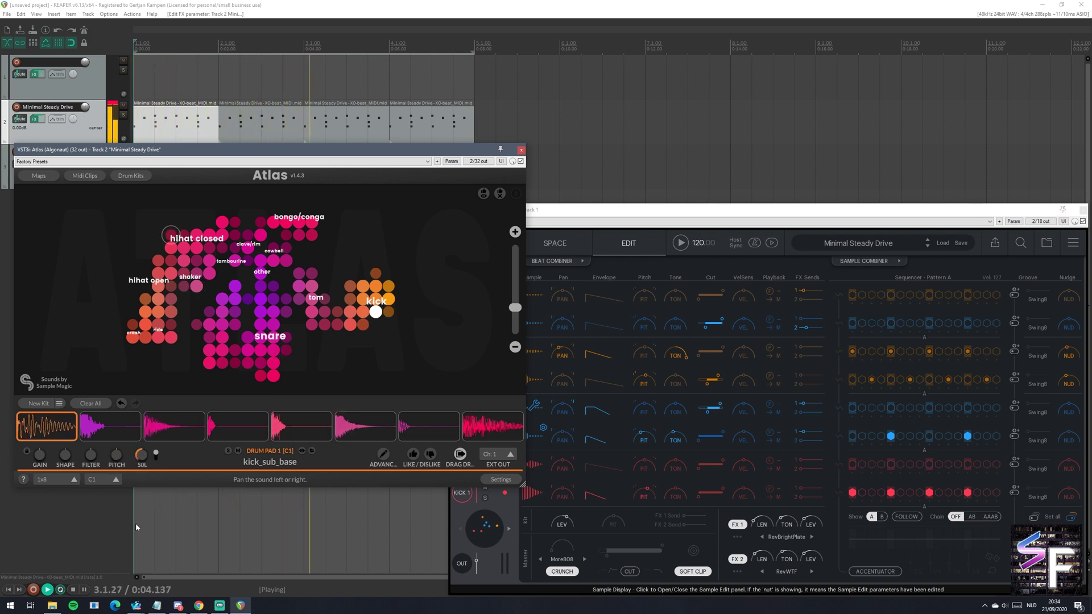
double_click(142, 455)
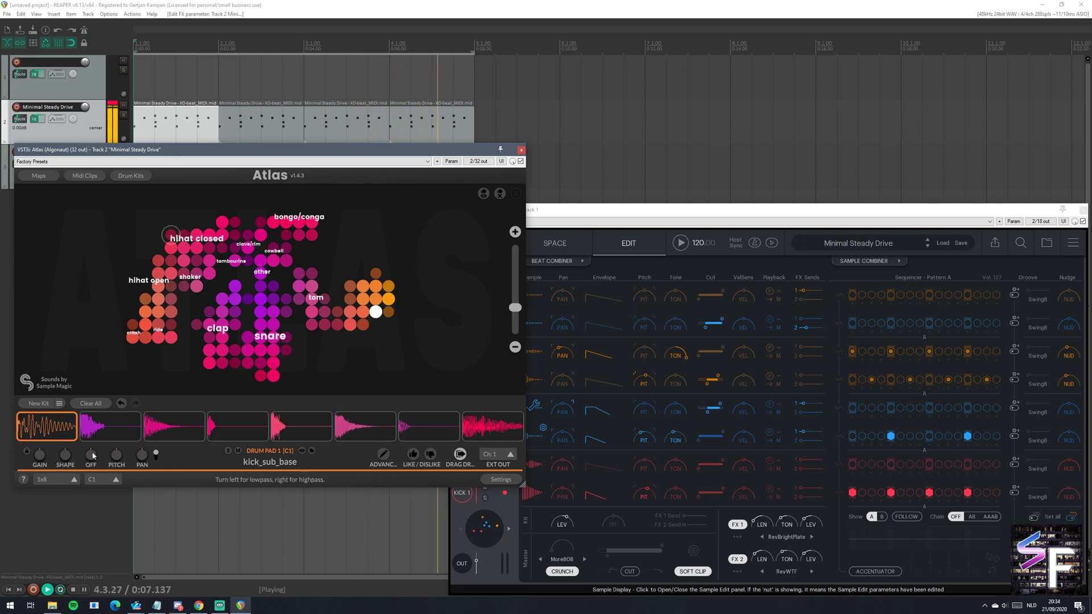
Step: Try the kick pad's alternate shape curve, filter resonance and fine-tune knobs, stop playback and restore the defaults and main knobs
left_click(156, 455)
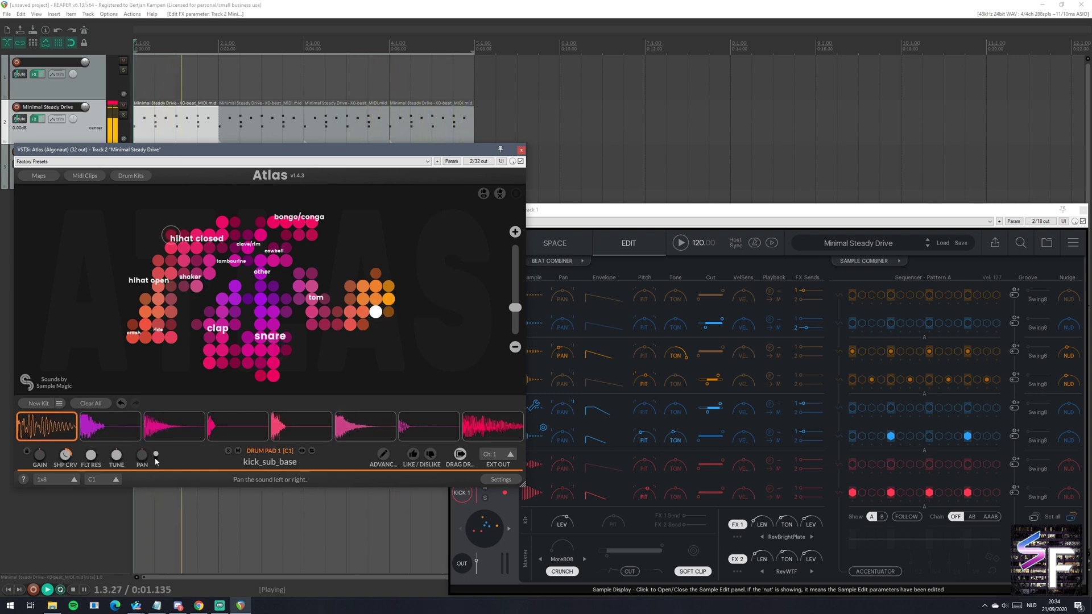
scroll(91, 454, "up", 7)
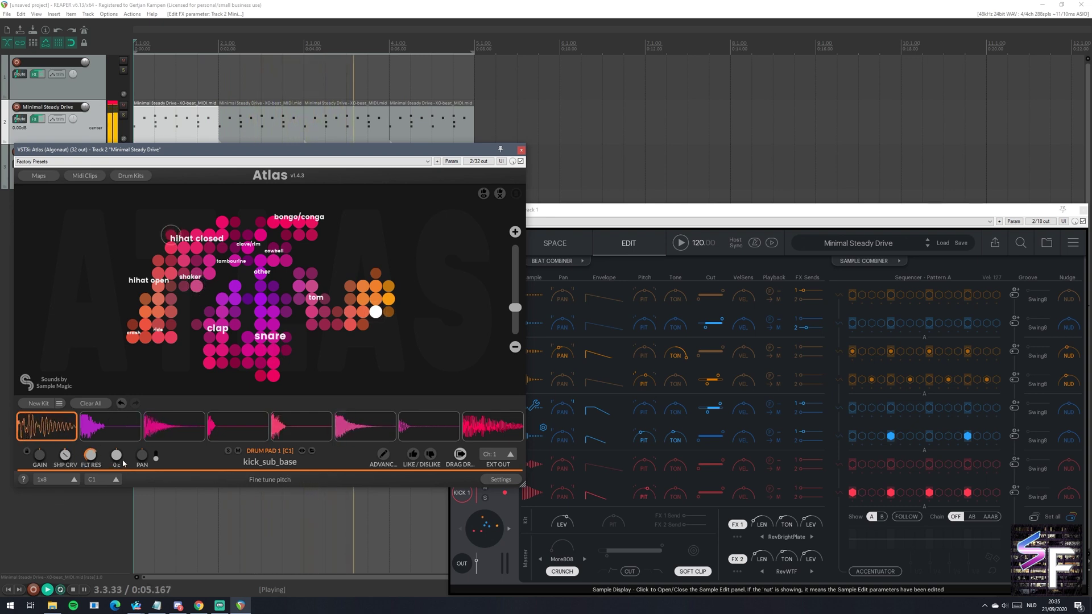
left_click_drag(116, 455, 112, 483)
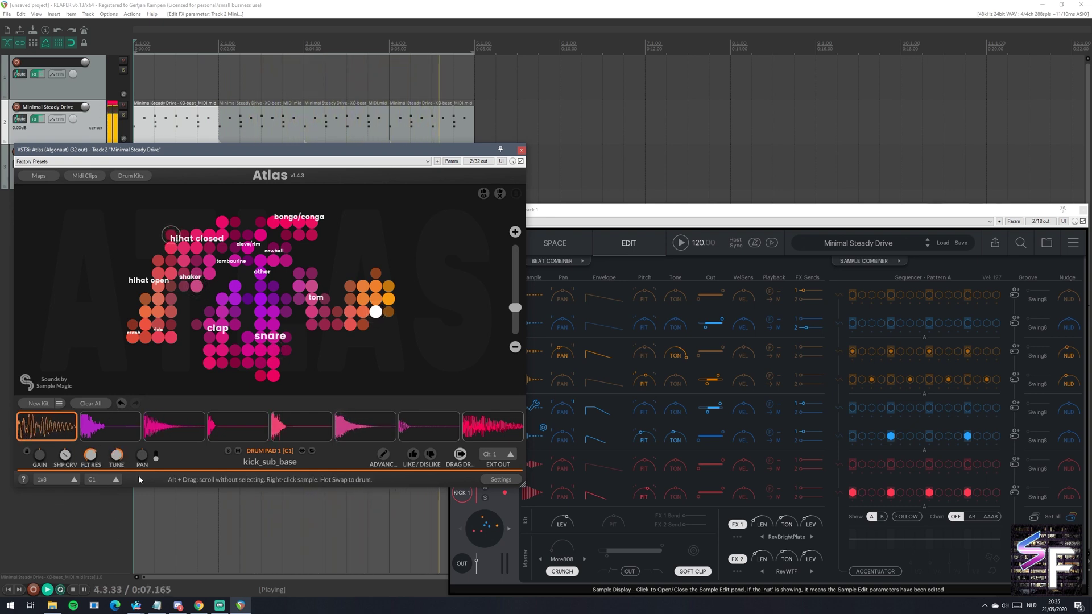
left_click(305, 3)
key("space")
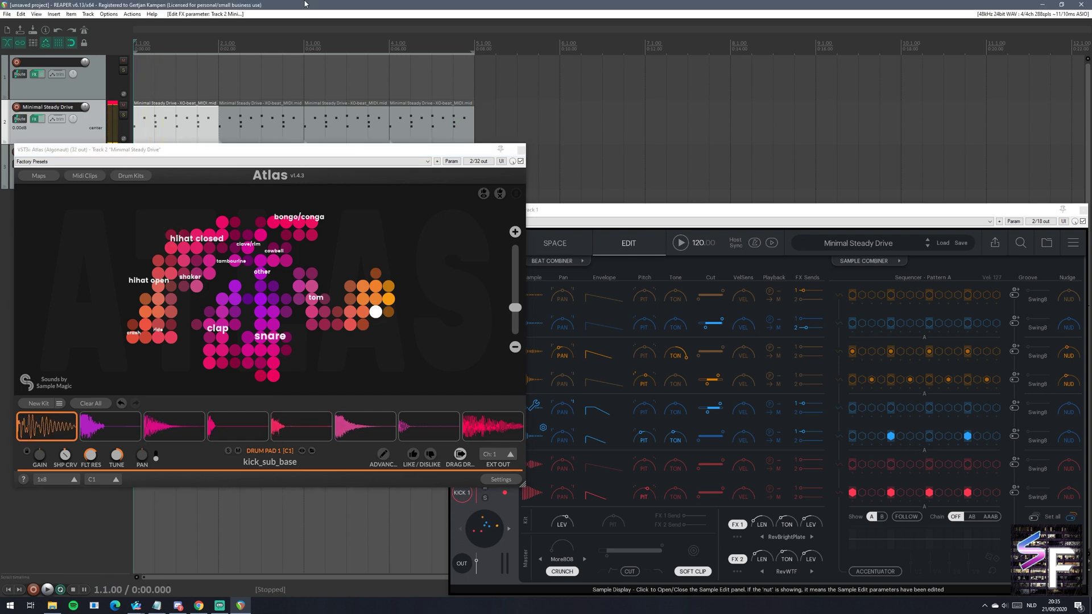
left_click(70, 459)
mouse_move(124, 457)
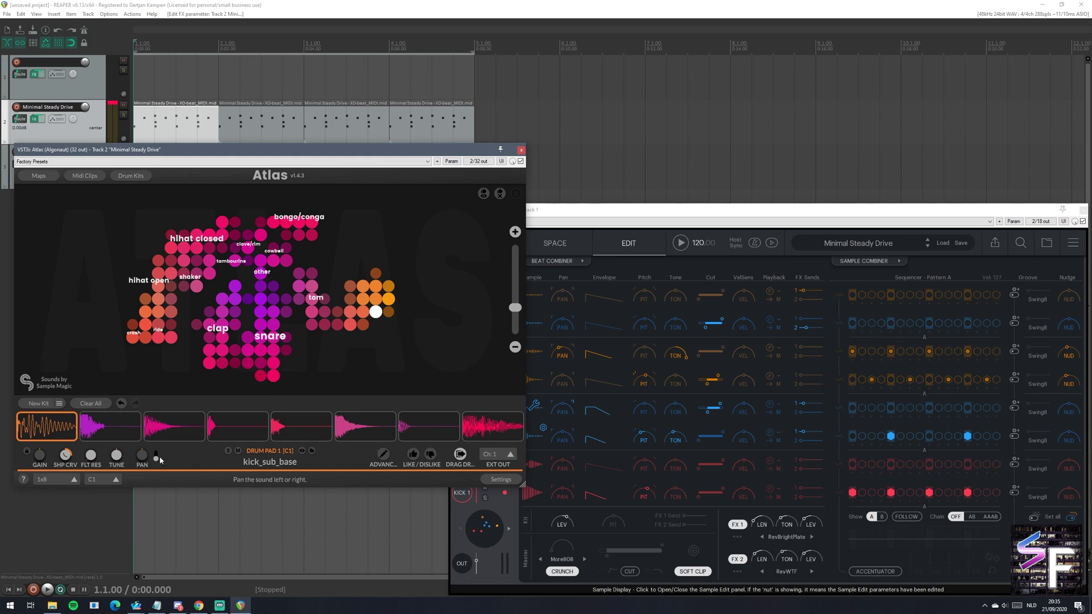
left_click(156, 457)
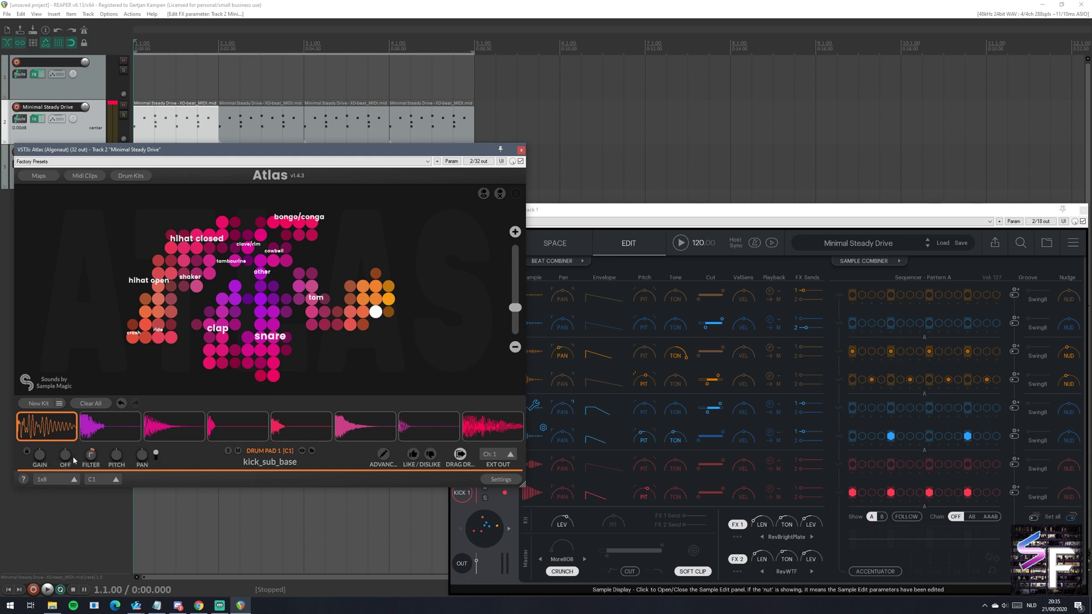
Step: Reset the kick pad's filter, try its pan, filter resonance and tune with playback stopped, and return to the main knobs
mouse_move(84, 460)
double_click(94, 459)
left_click_drag(142, 457, 140, 483)
left_click(157, 455)
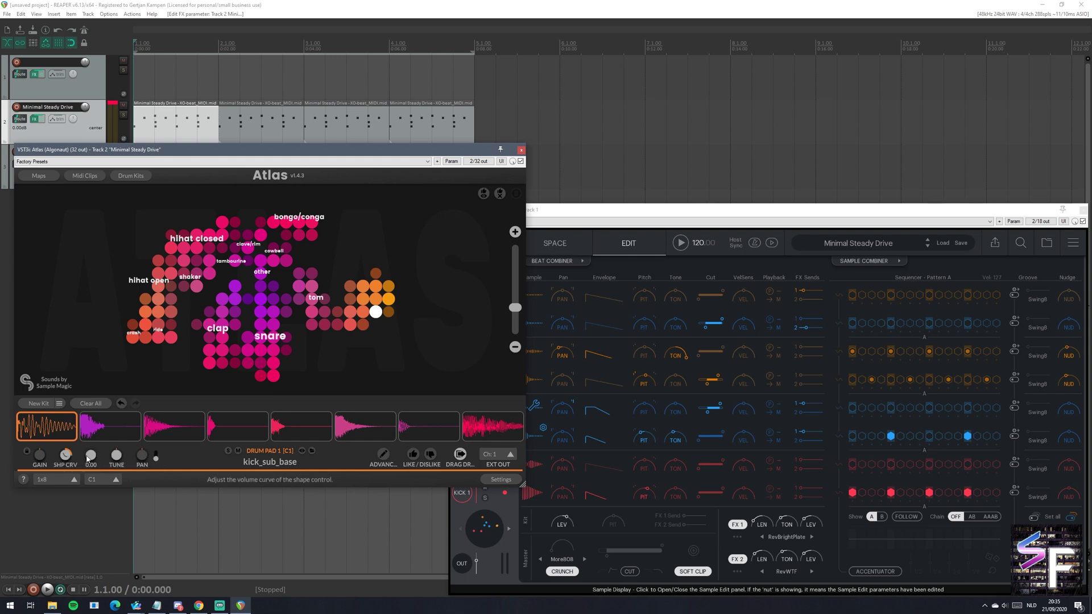
left_click_drag(98, 452, 94, 386)
left_click_drag(112, 513, 115, 460)
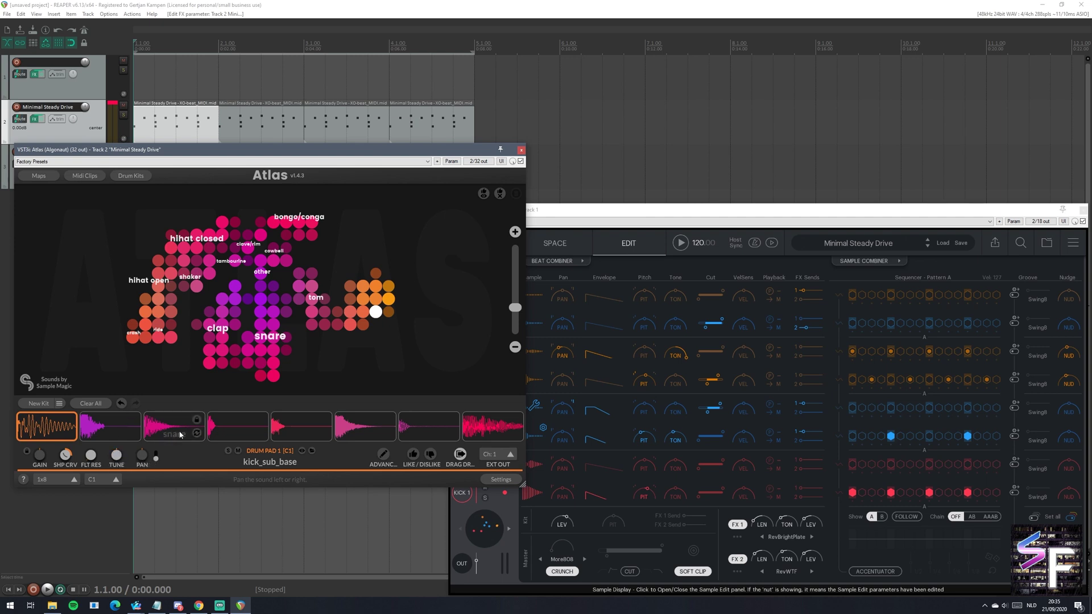
left_click(156, 458)
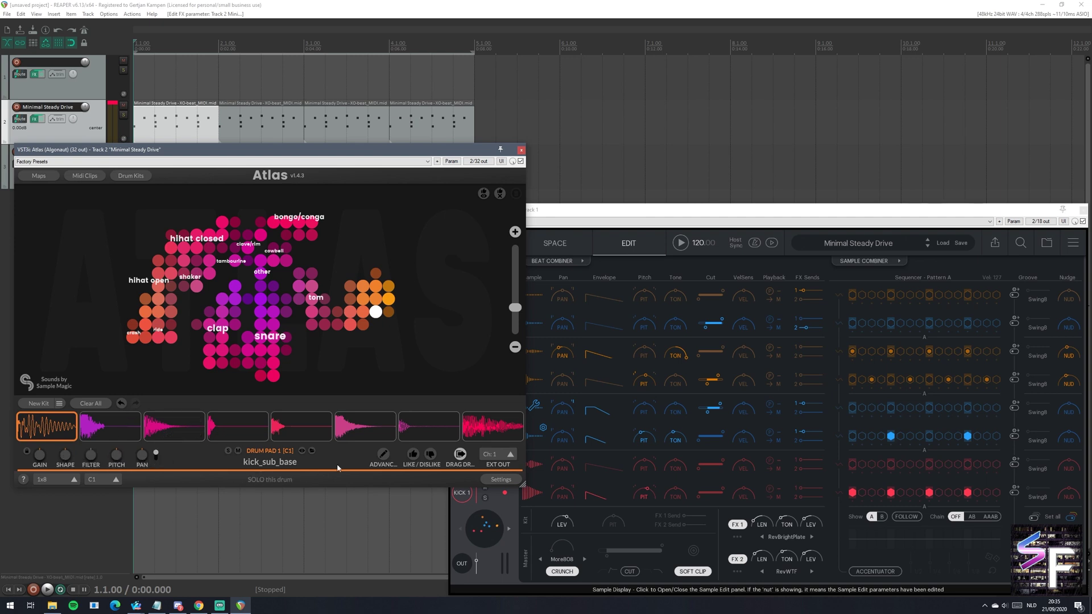
Step: Try trimming the kick sample's start to about 0.12 in Atlas's advanced waveform editor, audition it, restore the start and close the editor
left_click(383, 453)
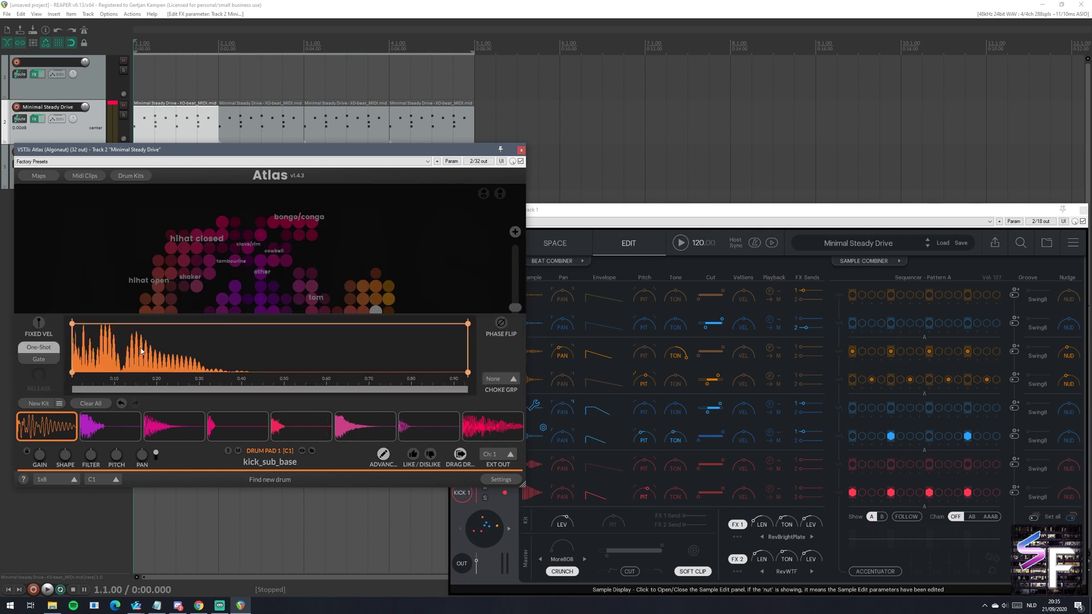
left_click_drag(72, 373, 124, 379)
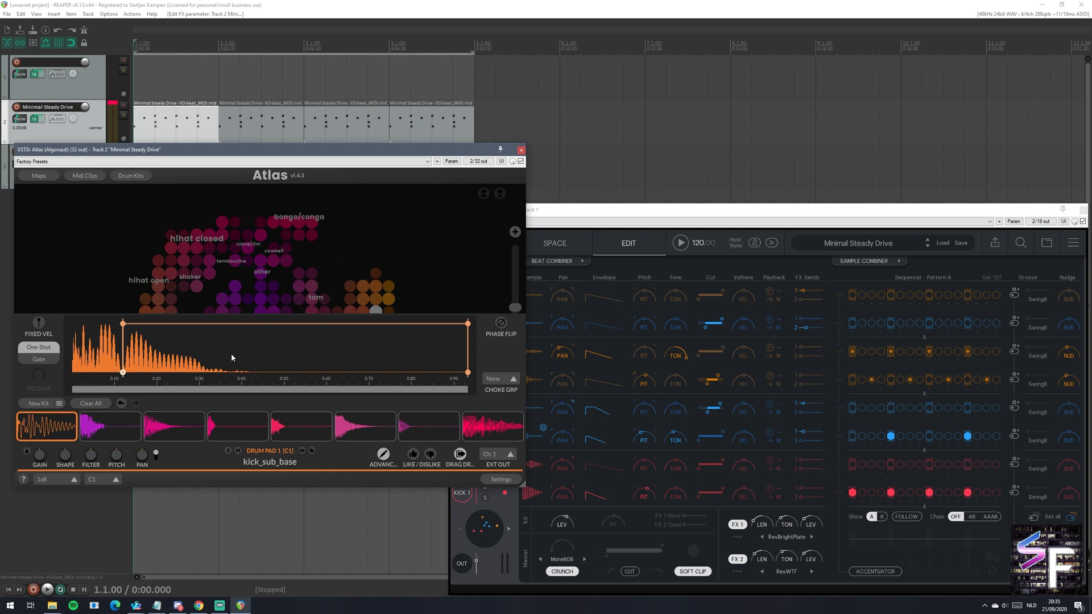
left_click(45, 433)
left_click_drag(121, 372, 72, 375)
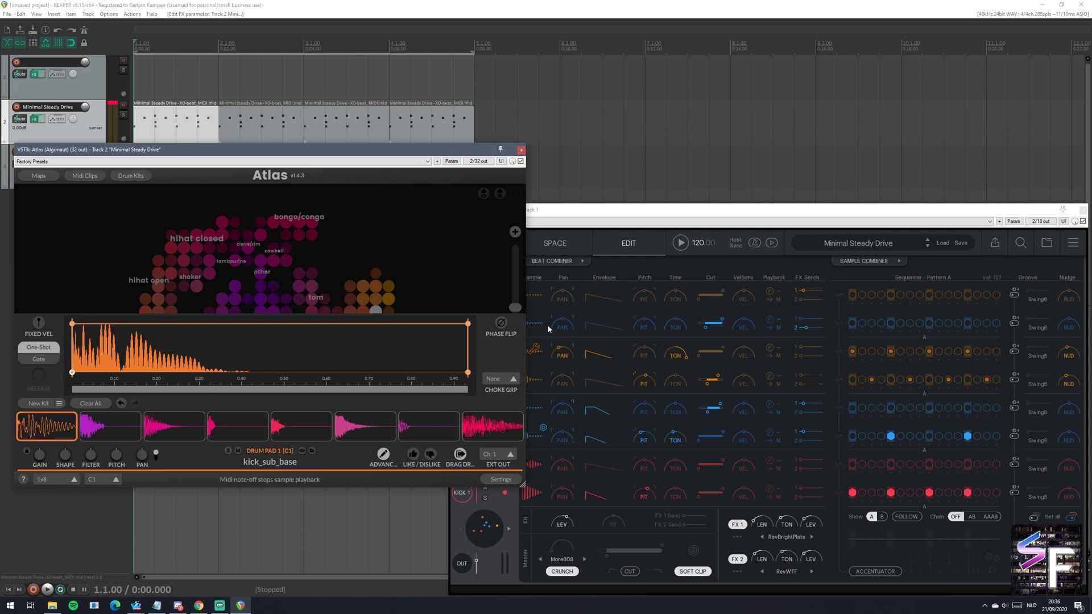
left_click(449, 287)
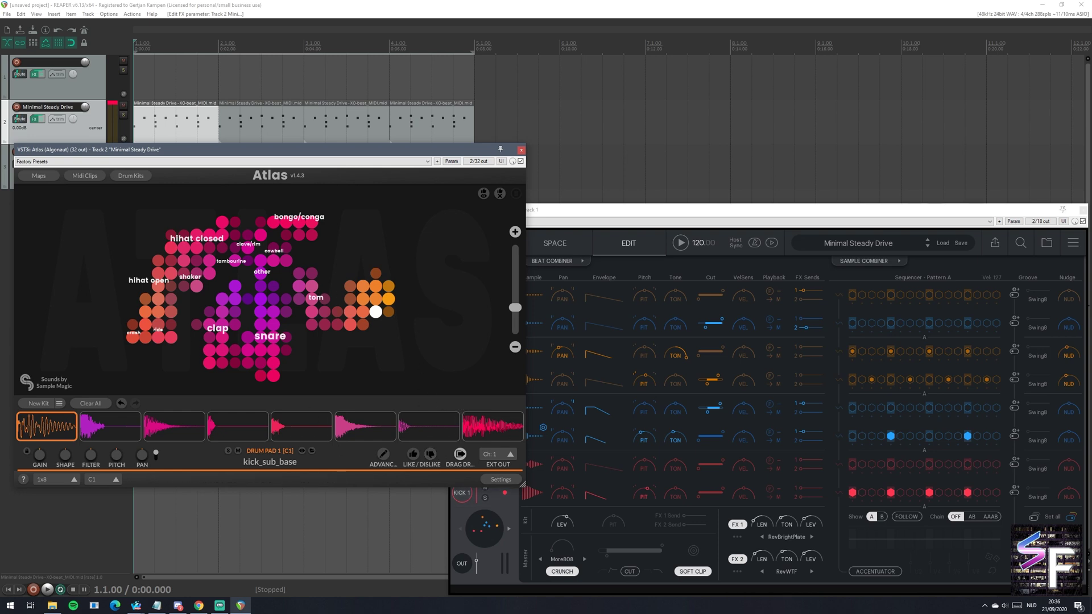
Step: Bring XO to the front and open the Sample Edit window for KICK 1
left_click(711, 212)
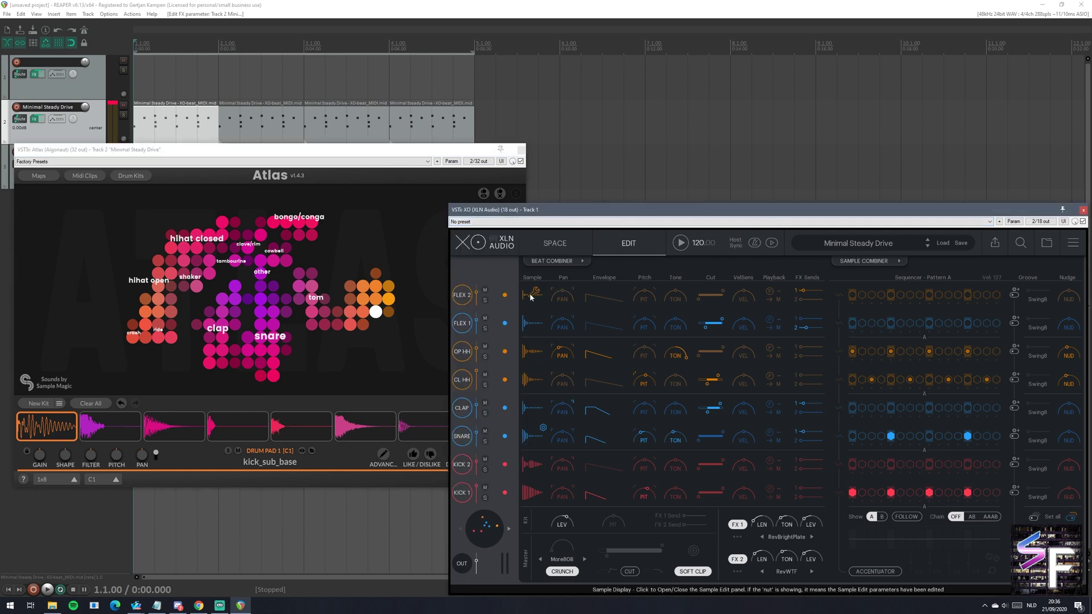
left_click(533, 492)
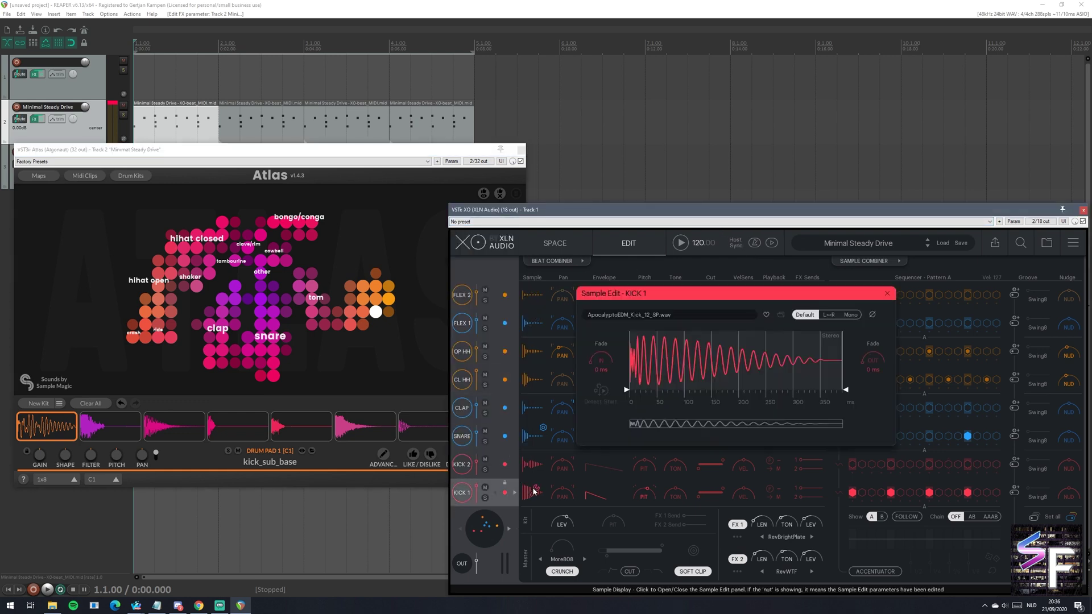
left_click(634, 345)
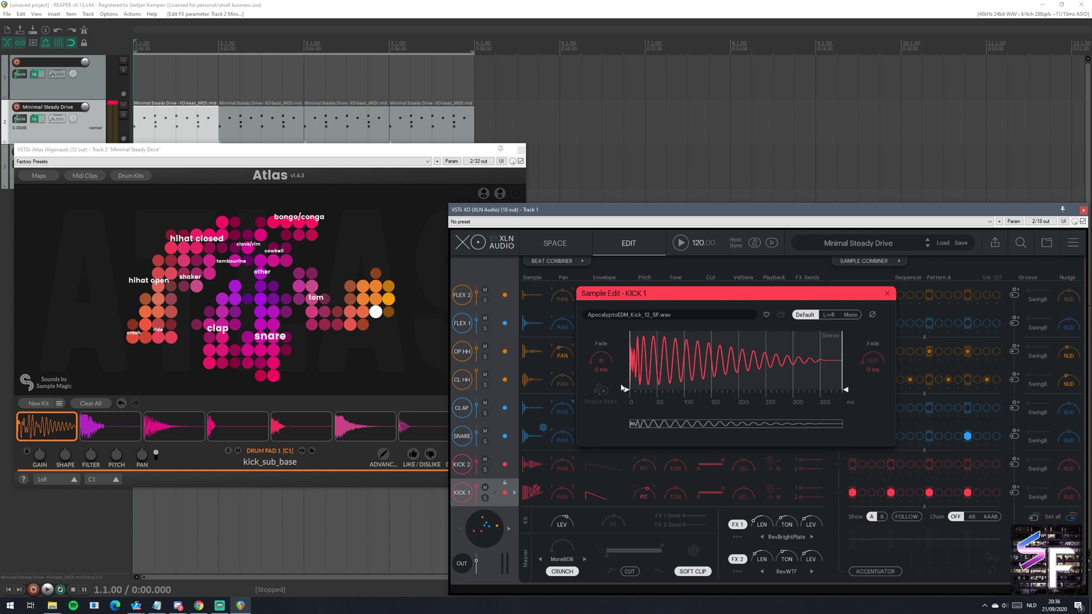
Step: Try a fade-in of about 150 ms on the KICK 1 sample, audition it and reset the fade-in to 0 ms
left_click_drag(597, 361, 601, 326)
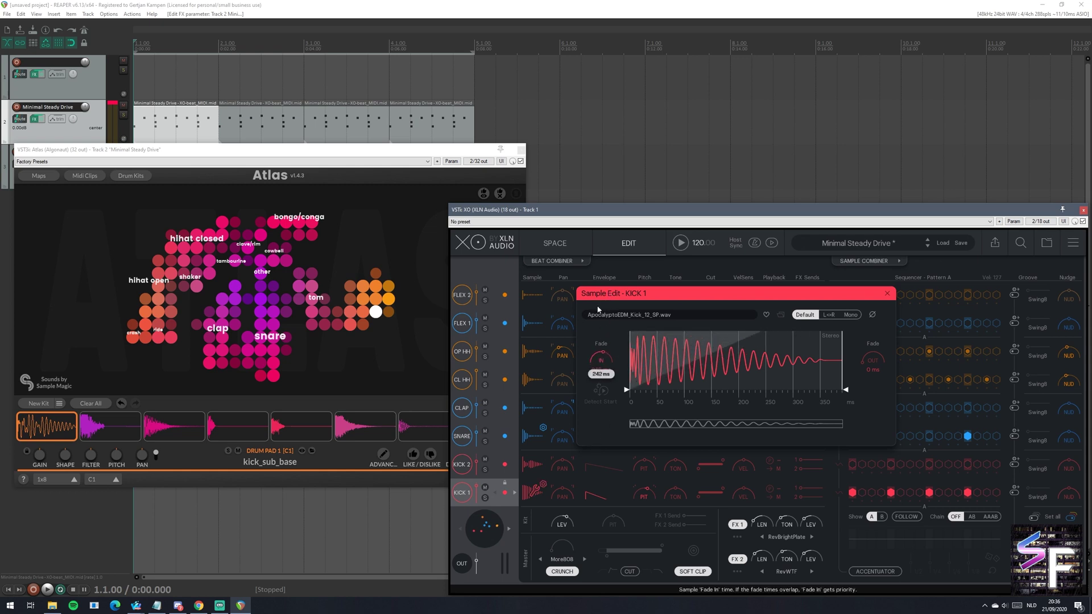
left_click(466, 493)
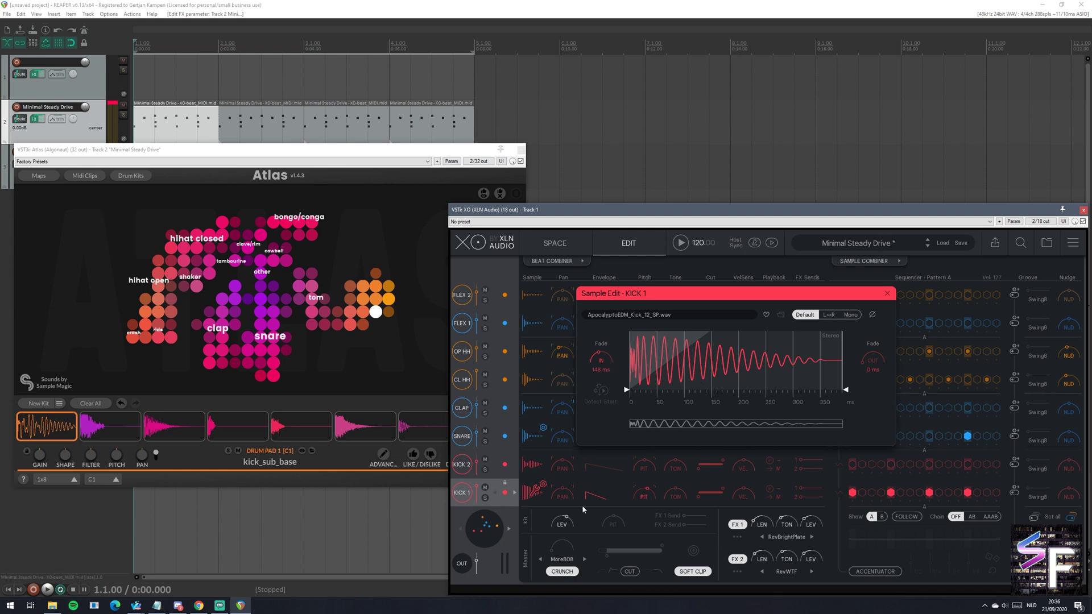
left_click(462, 493)
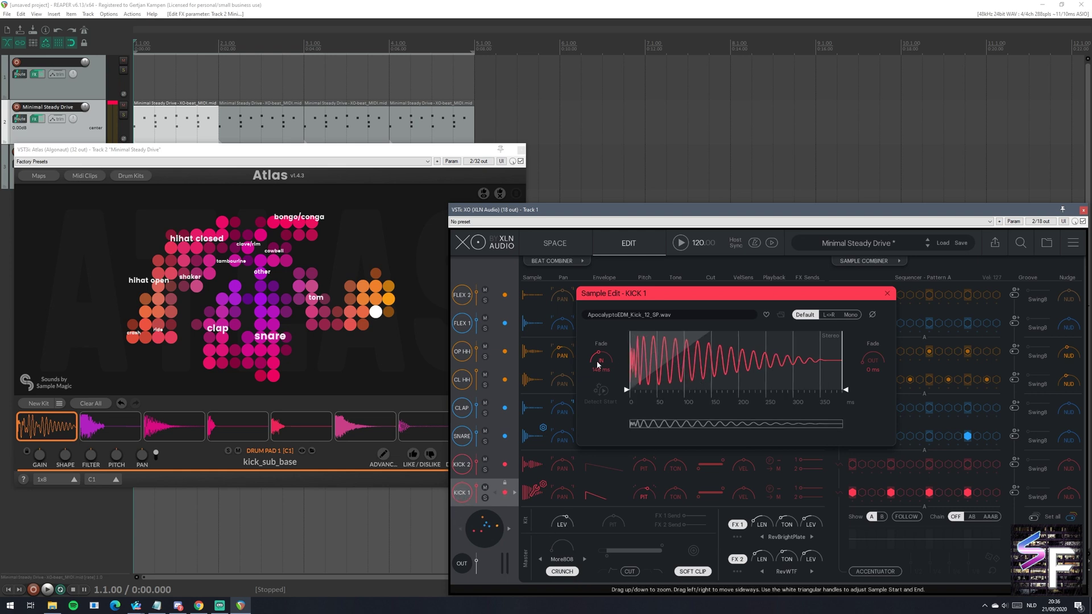
left_click_drag(601, 360, 592, 449)
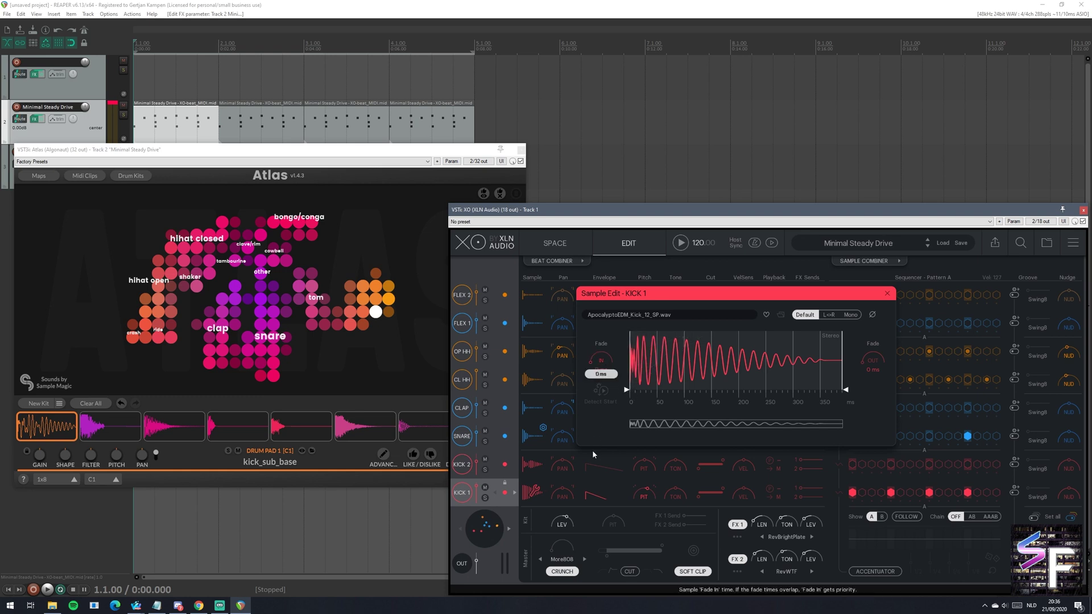
Step: Try starting the KICK 1 sample at about 130 ms with a fade-in, audition it and restore the start, fade and waveform view
left_click_drag(630, 397, 701, 390)
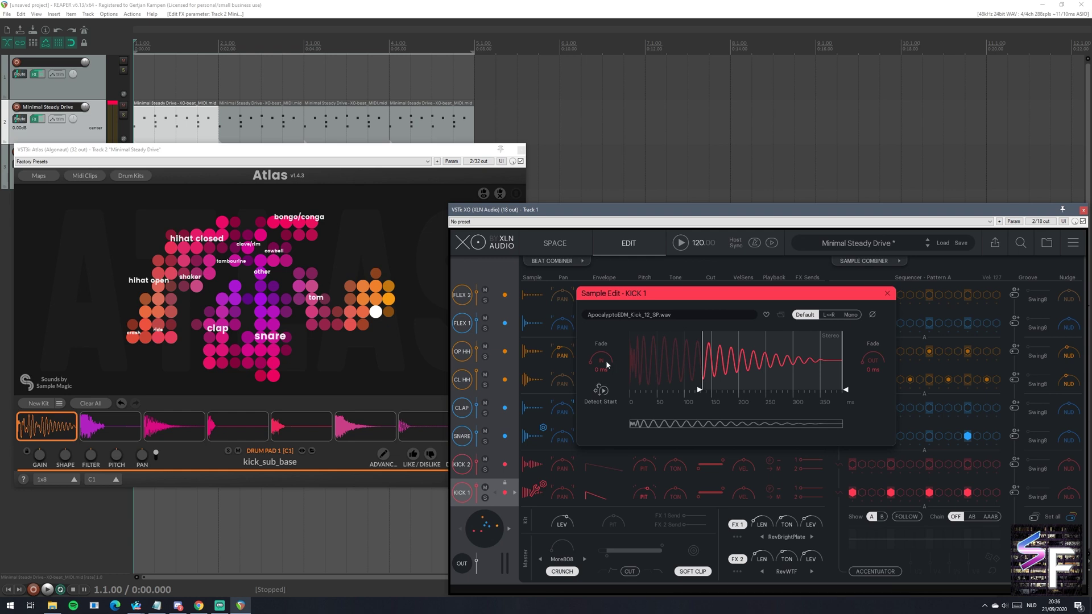
left_click_drag(606, 364, 605, 332)
left_click(467, 493)
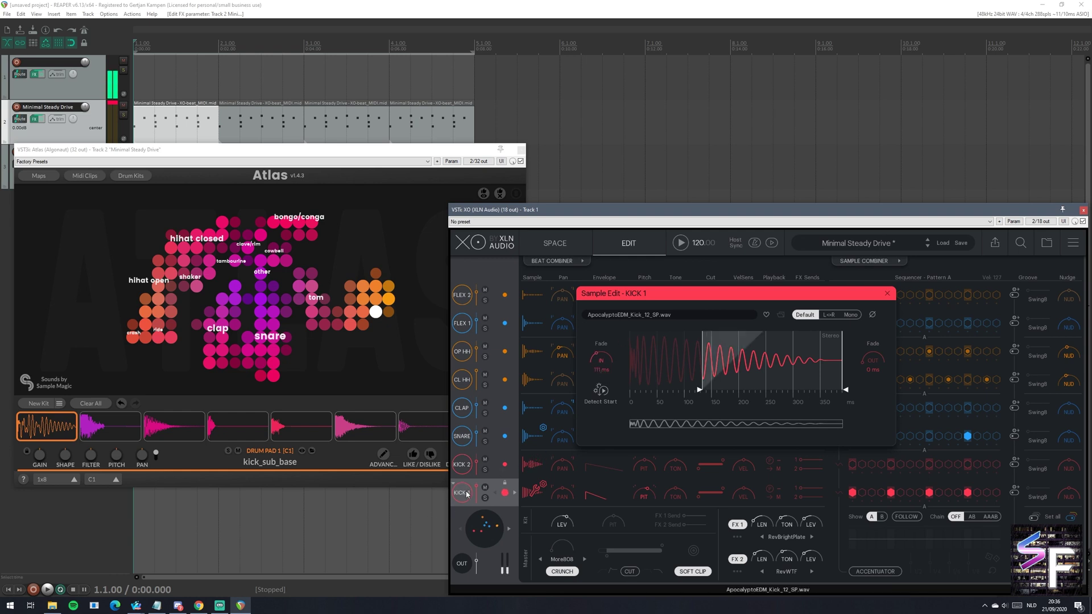
double_click(700, 390)
left_click_drag(658, 346, 506, 356)
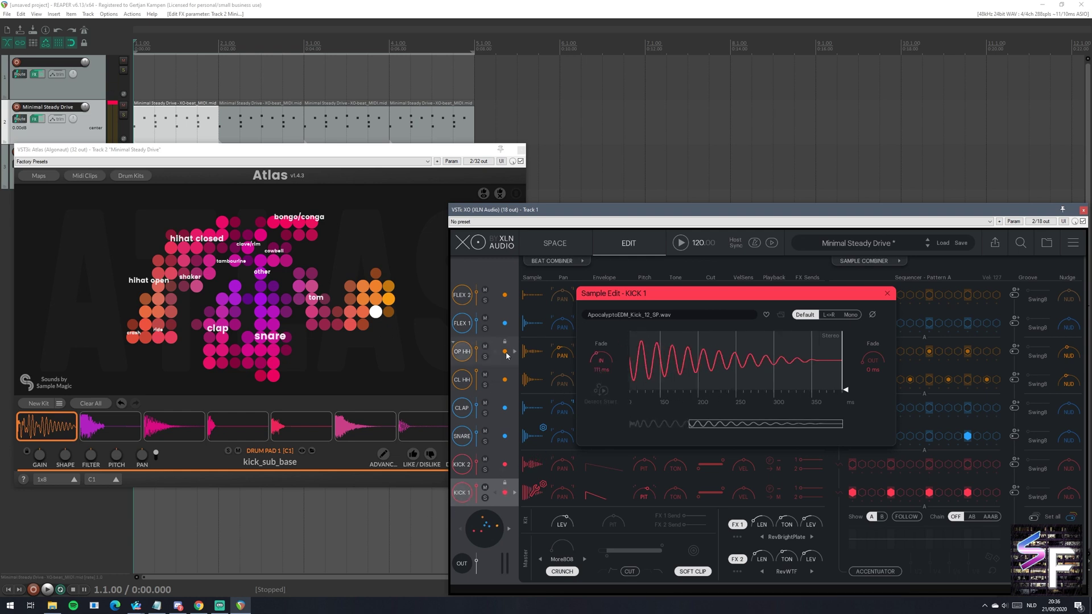
double_click(599, 362)
left_click_drag(634, 381, 687, 515)
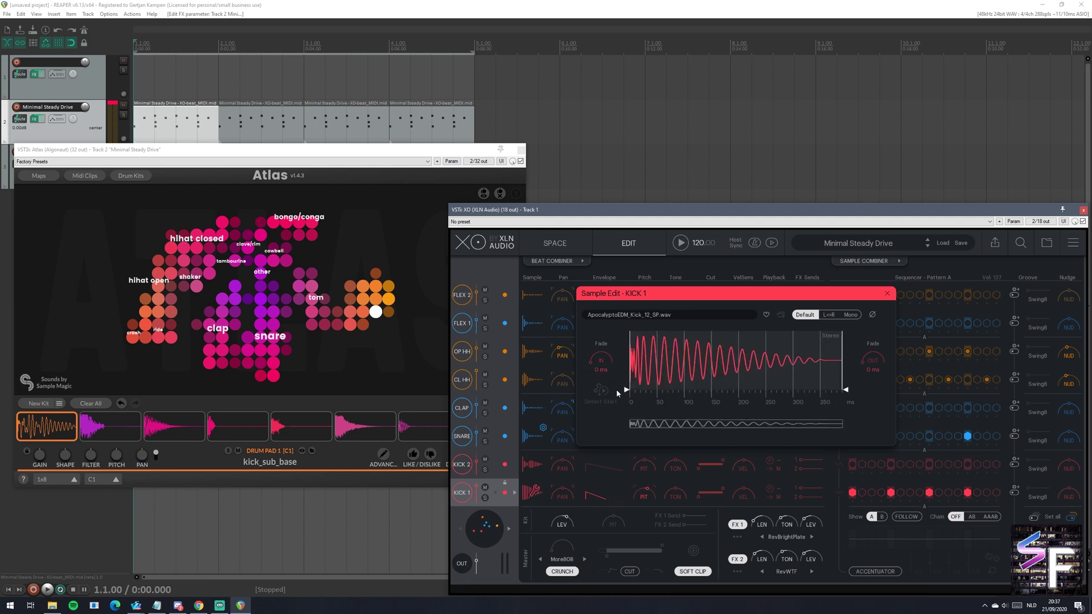
Step: Try a much later sample start for KICK 1, restore it with Detect Start and close Sample Edit
left_click_drag(625, 390, 799, 390)
left_click(601, 401)
left_click(887, 293)
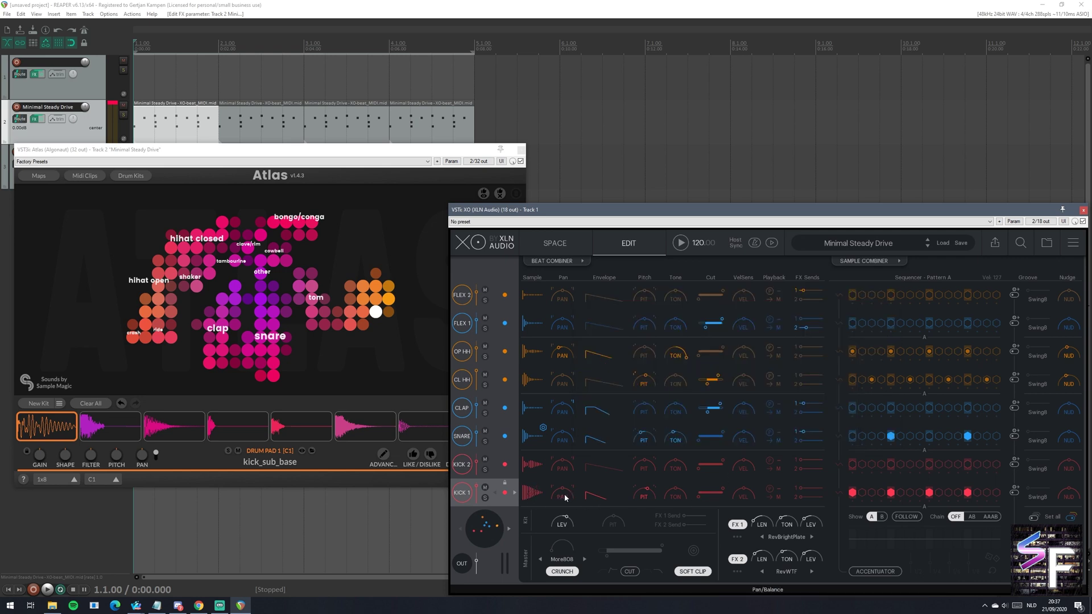
Step: Try panning KICK 1 to 100% and other amounts such as 67%, and reset its pan to centre
scroll(564, 497, "up", 10)
mouse_move(565, 498)
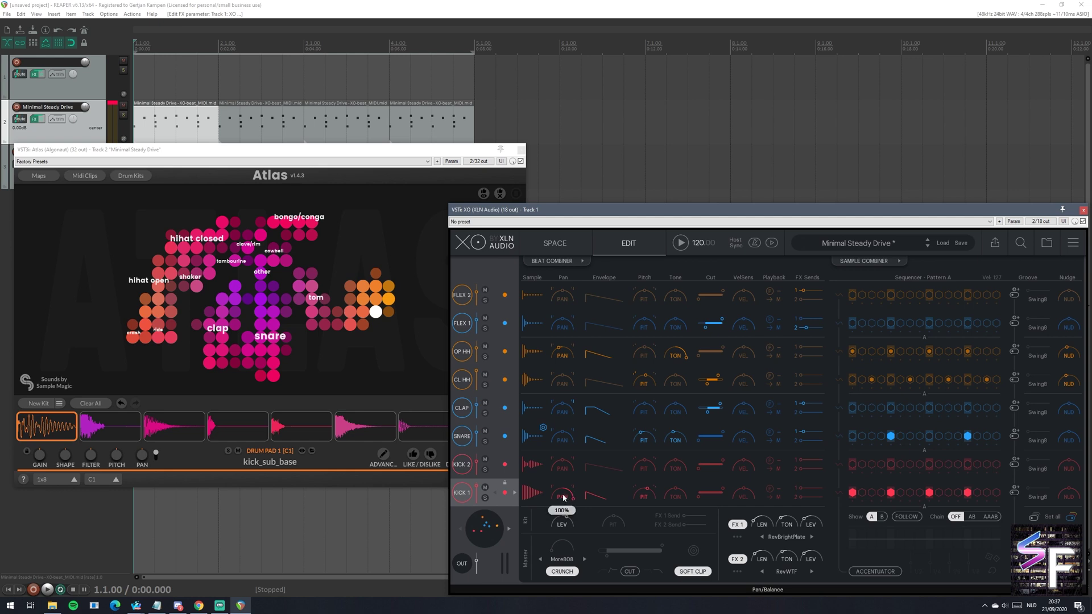
double_click(565, 498)
left_click_drag(565, 499, 589, 340)
scroll(563, 497, "down", 8)
scroll(562, 498, "up", 8)
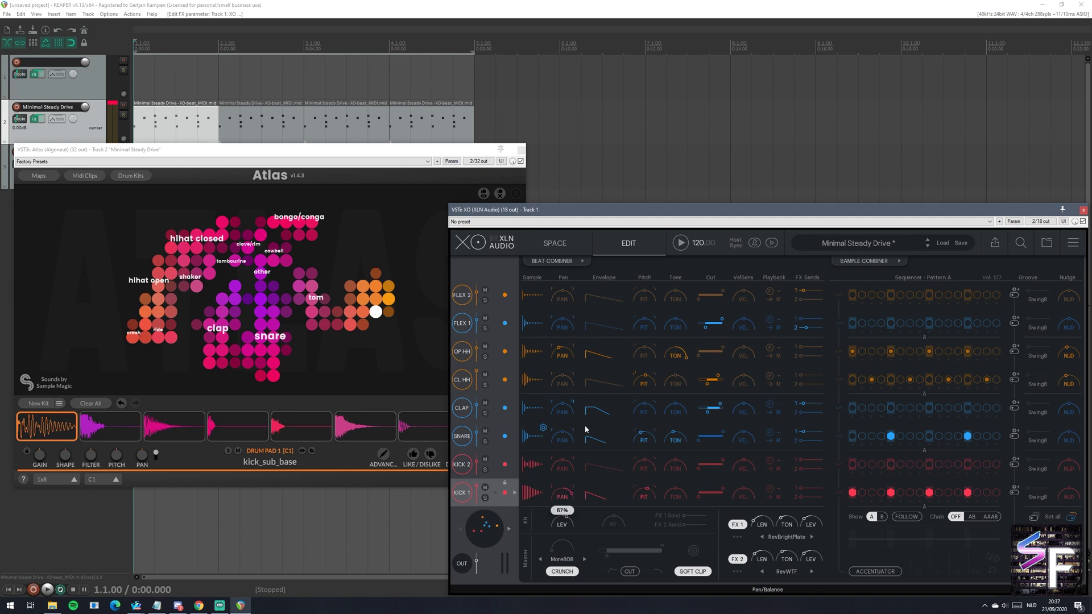
double_click(561, 499)
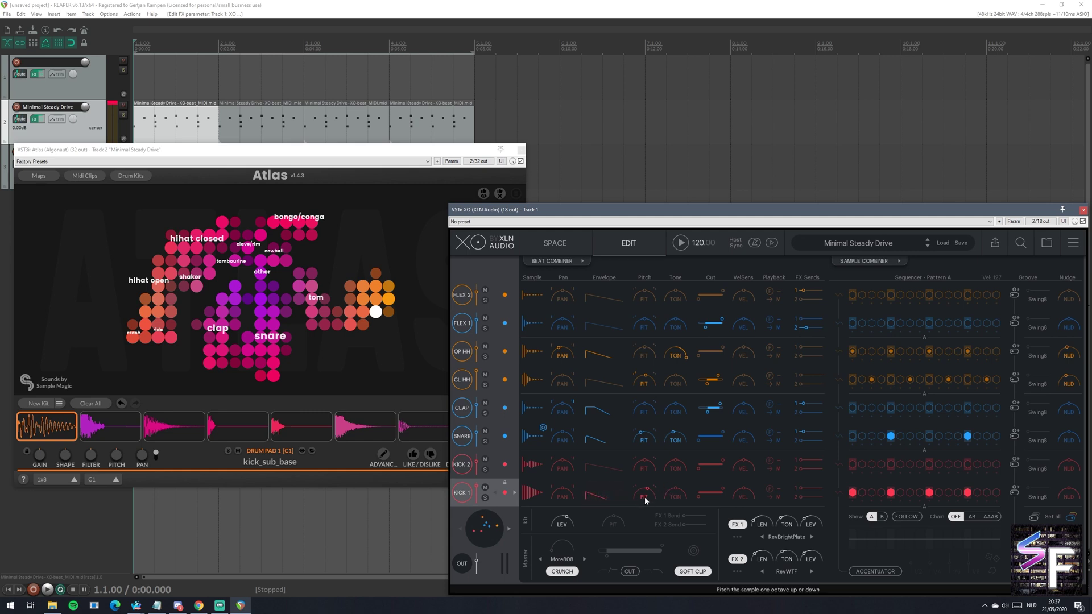
Step: Audition KICK 1 and try its pitch, tone and cut filter while the beat plays, restoring each setting and stopping playback
left_click(533, 497)
left_click(531, 496)
left_click(680, 243)
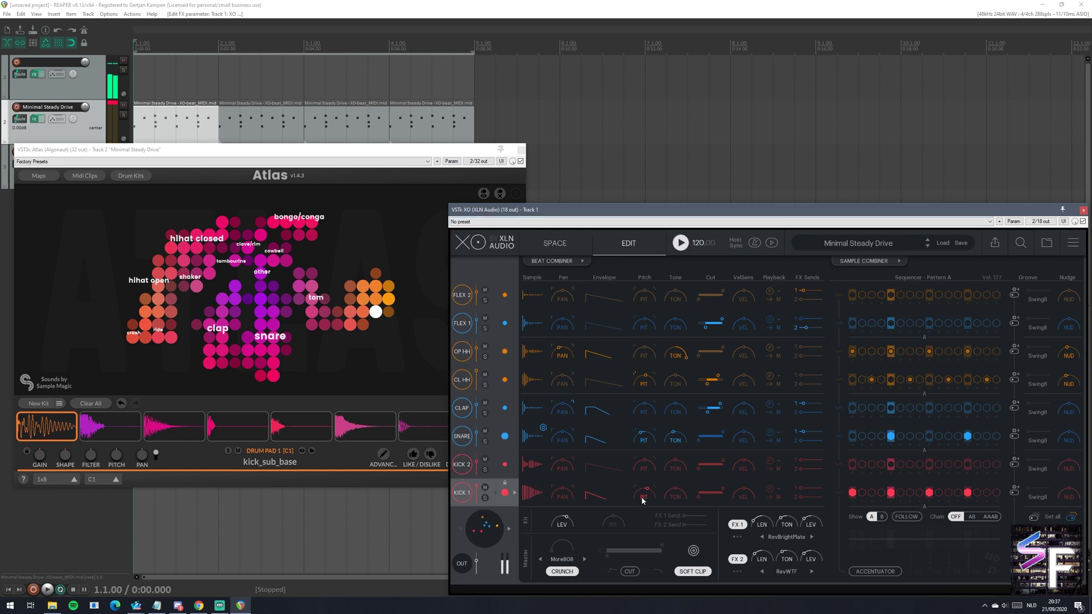
left_click_drag(641, 495, 646, 504)
left_click_drag(679, 430, 686, 408)
left_click_drag(699, 496, 714, 499)
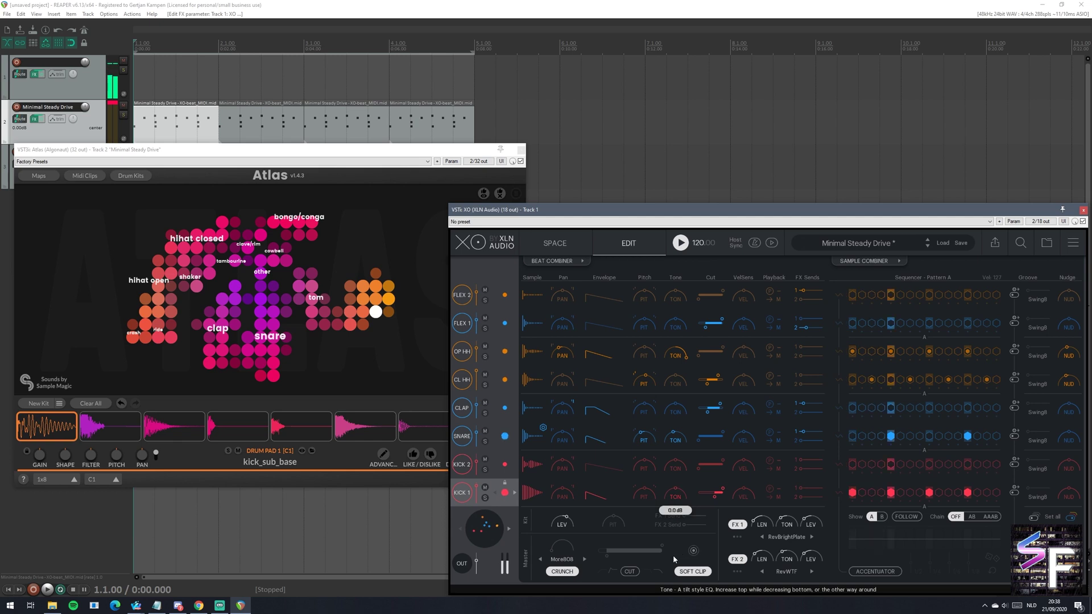
mouse_move(715, 498)
left_mouse_down()
mouse_move(664, 498)
mouse_move(720, 496)
left_mouse_up()
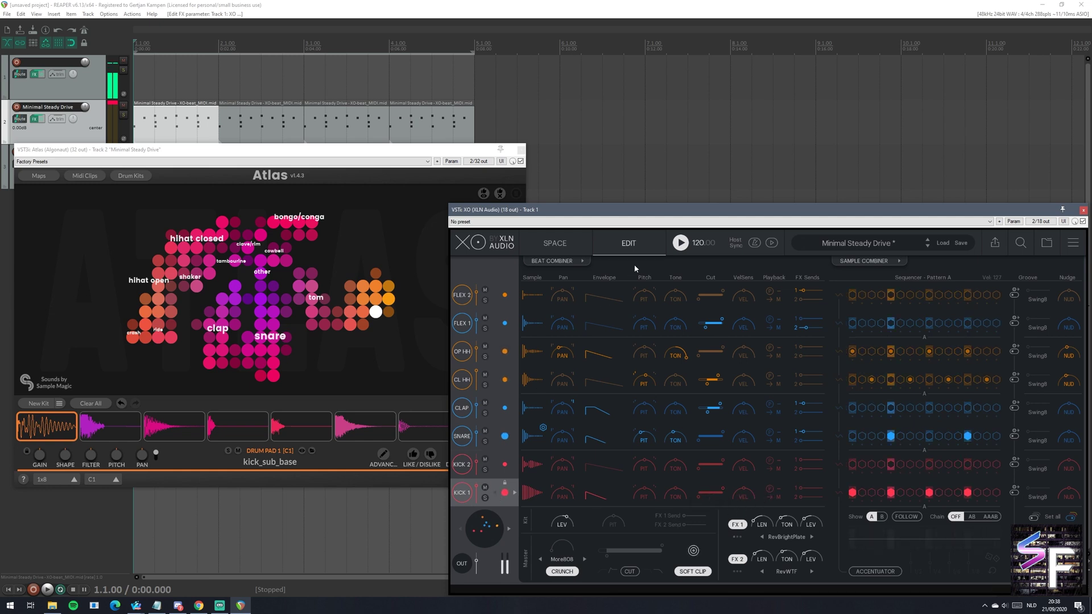
left_click(679, 244)
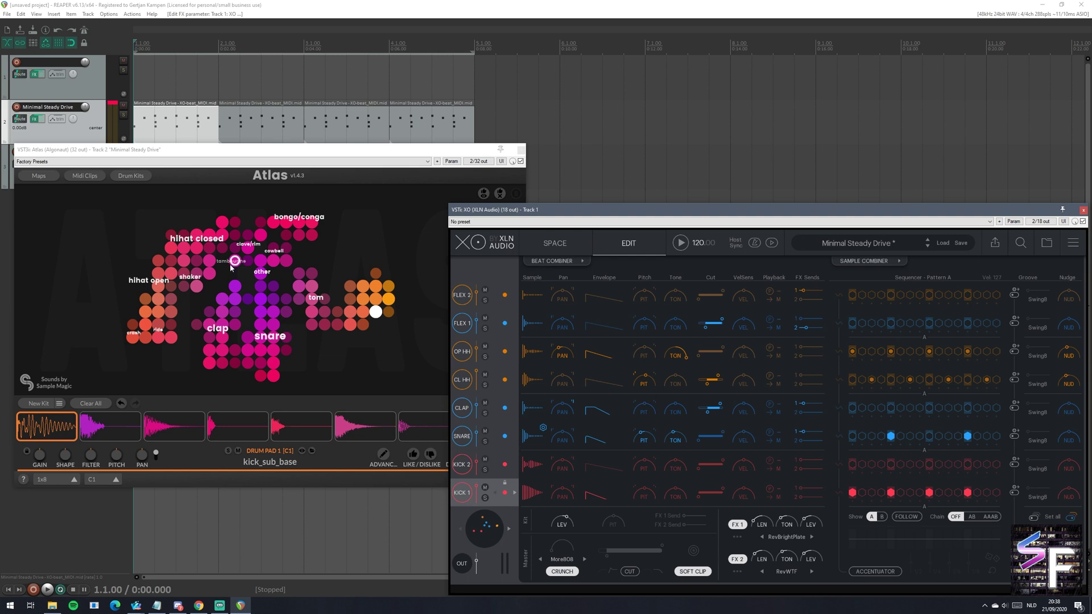
Step: Examine the FX 1 effect choices, KICK 1's FX sends and the master crunch types, keeping Bright Plate and More 808
left_click(340, 251)
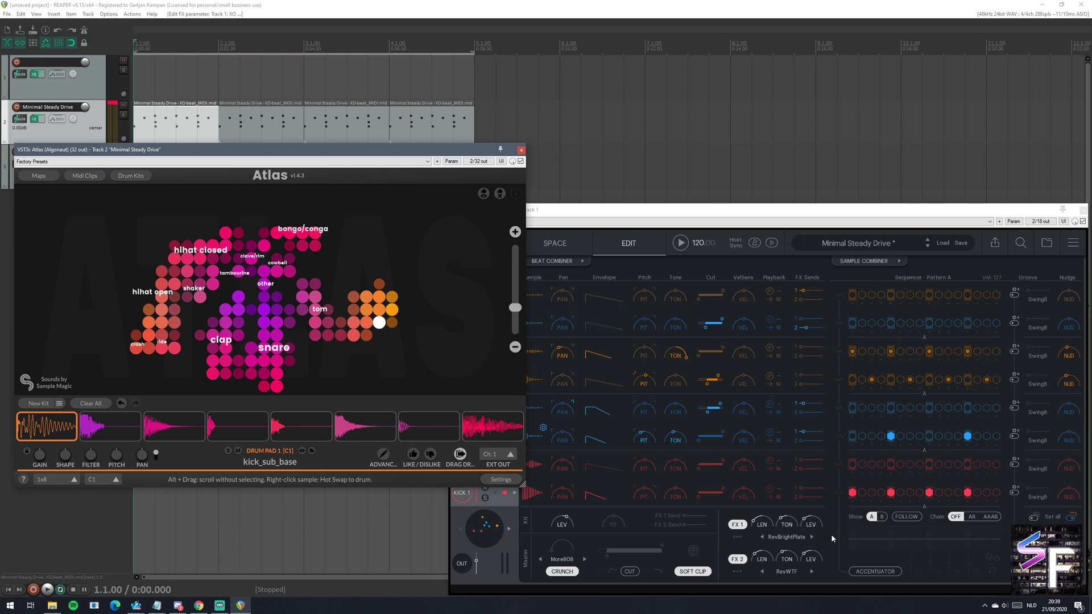
left_click(788, 481)
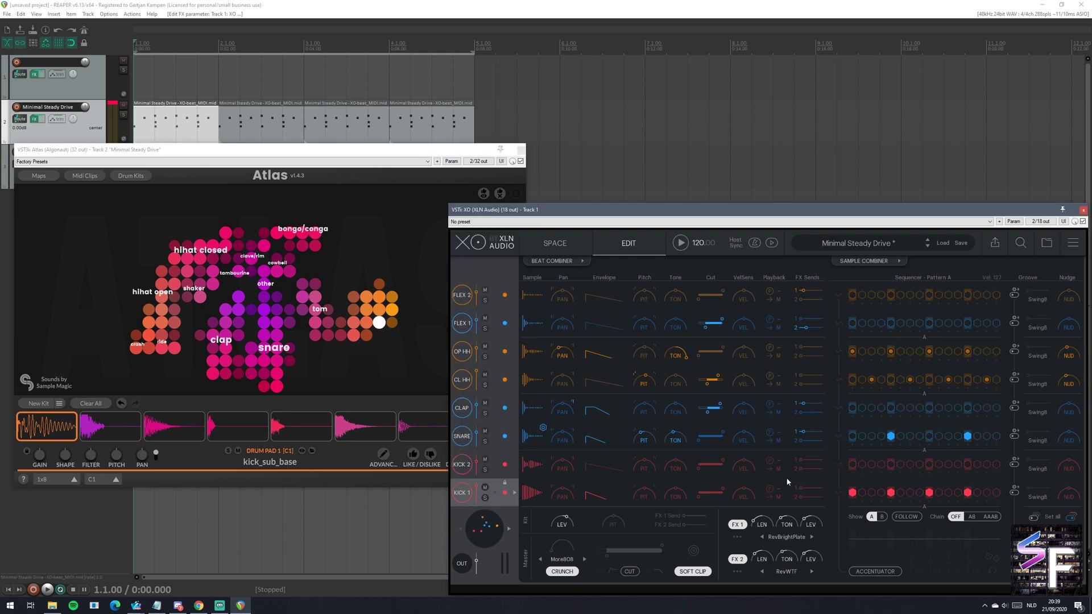
left_click(771, 538)
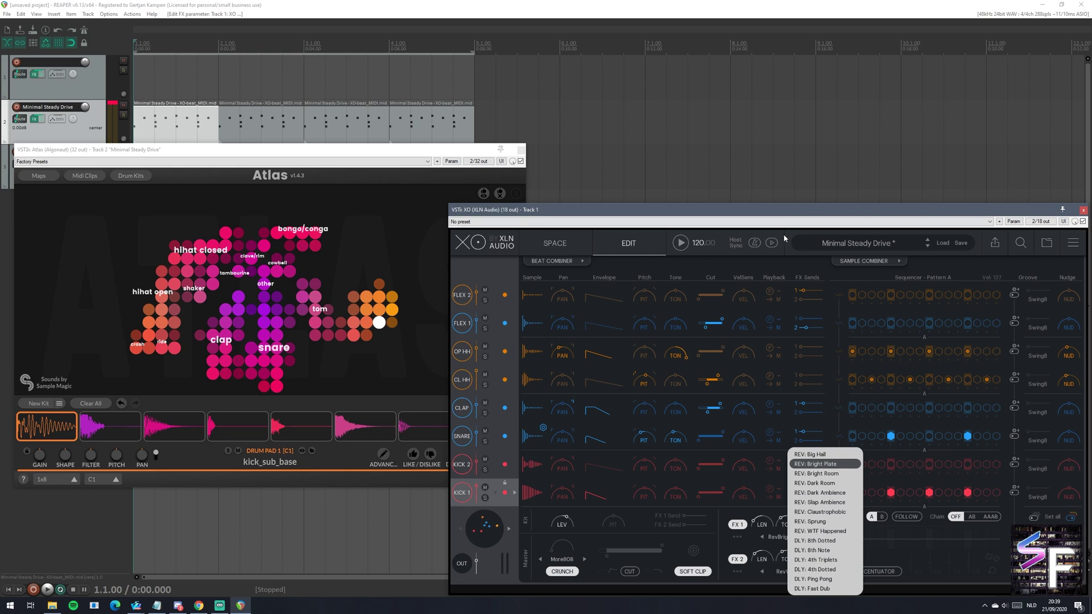
left_click(742, 515)
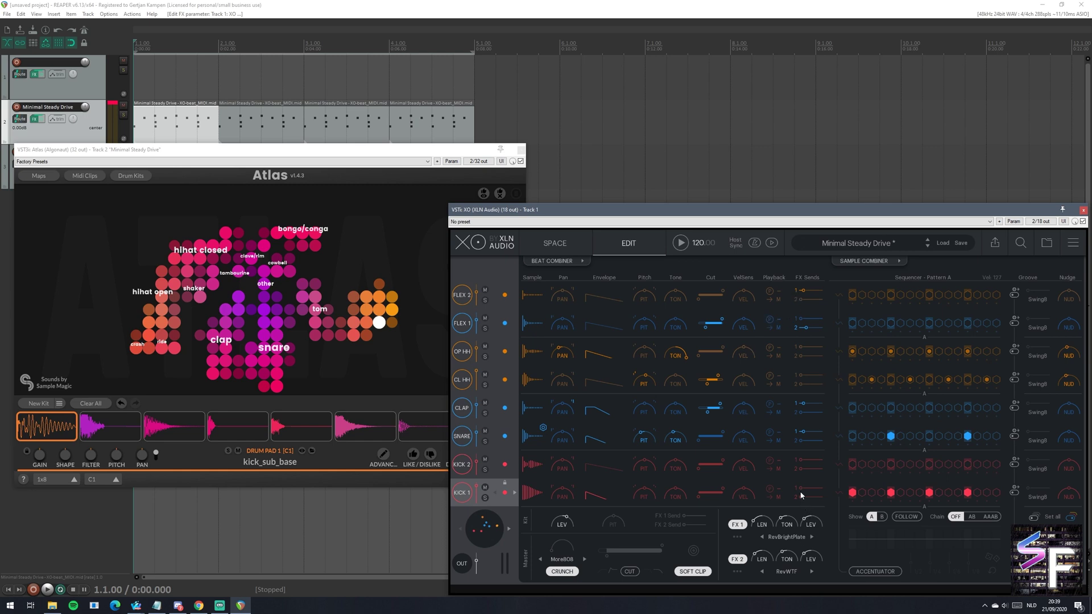
left_click_drag(799, 493, 780, 507)
left_click(559, 558)
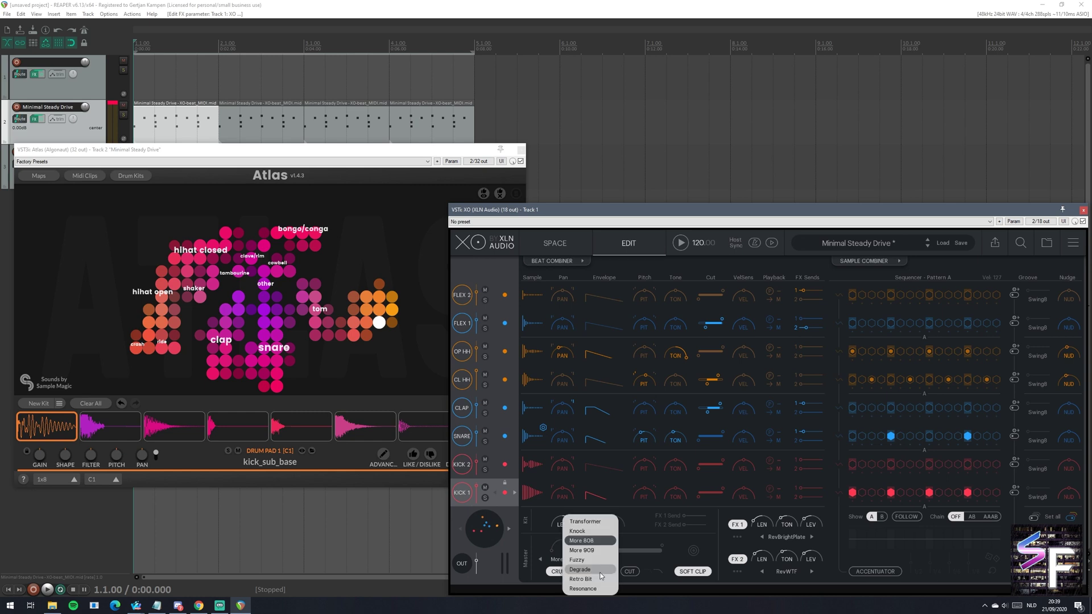
left_click(605, 541)
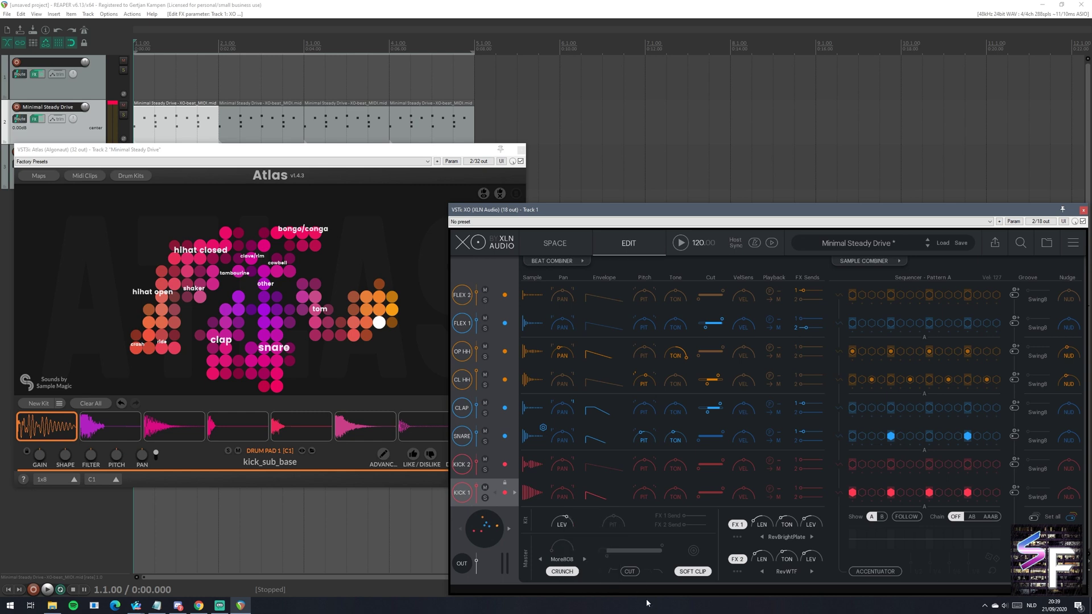
Step: Play the beat, try the More 808 master crunch at about 51% and compare the sound with crunch off and on
left_click(680, 243)
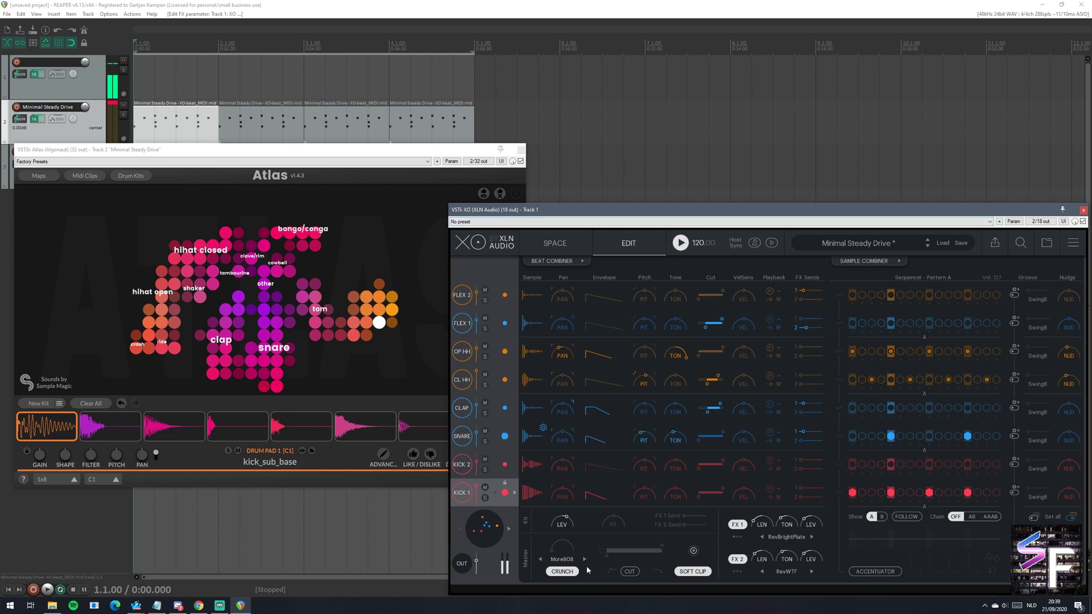
left_click_drag(562, 546, 564, 515)
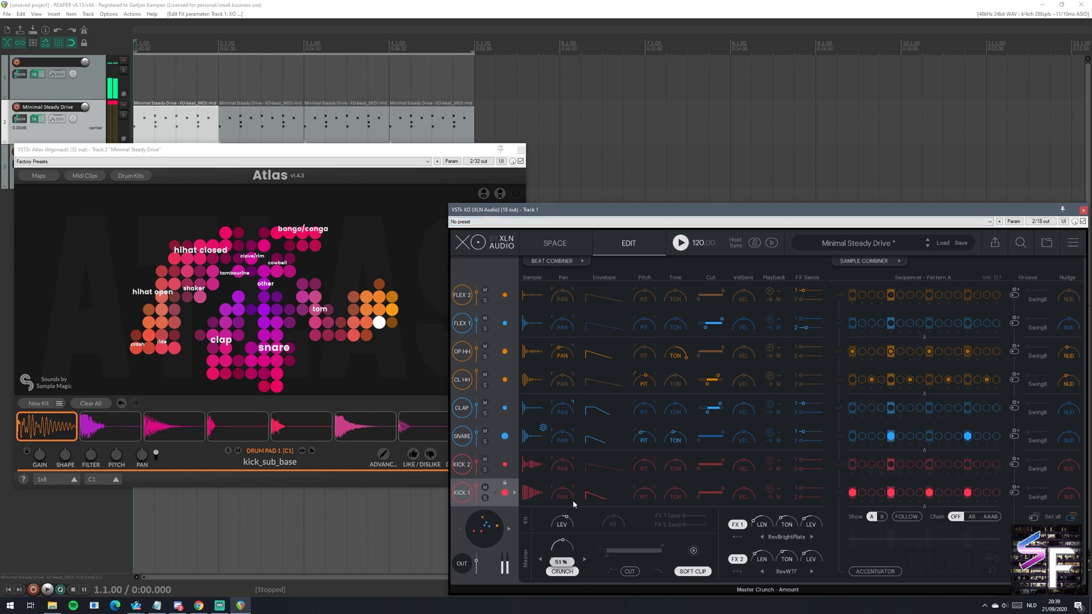
left_click(568, 573)
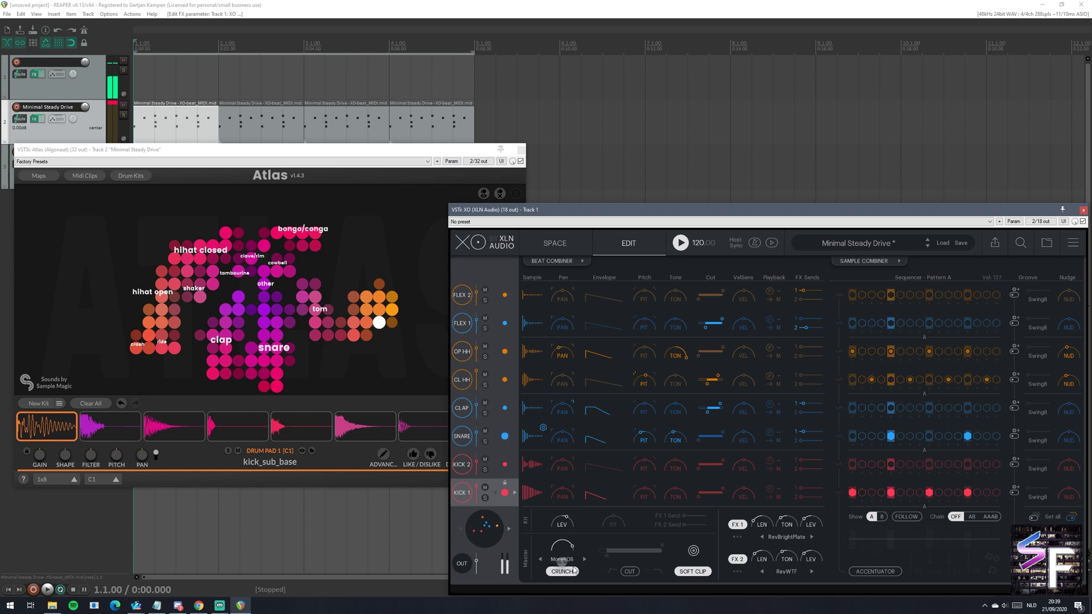
left_click(563, 571)
Step: Step the master crunch through its types to Resonance, compare it off and on at maximum amount, and stop playback
left_click(584, 559)
left_click(585, 560)
left_click(586, 559)
left_click_drag(564, 549, 573, 602)
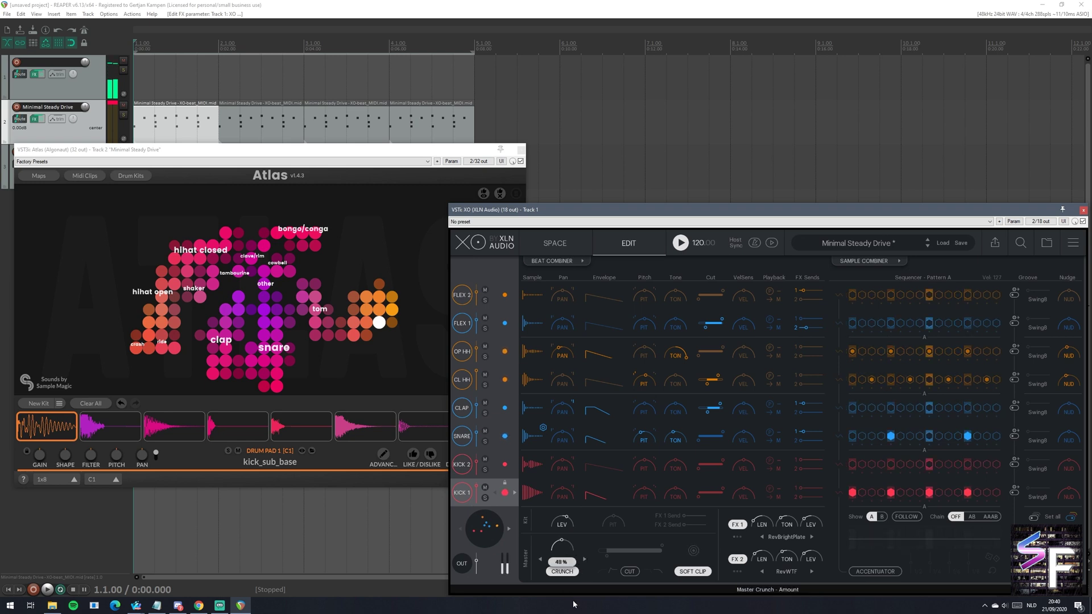
left_click(584, 559)
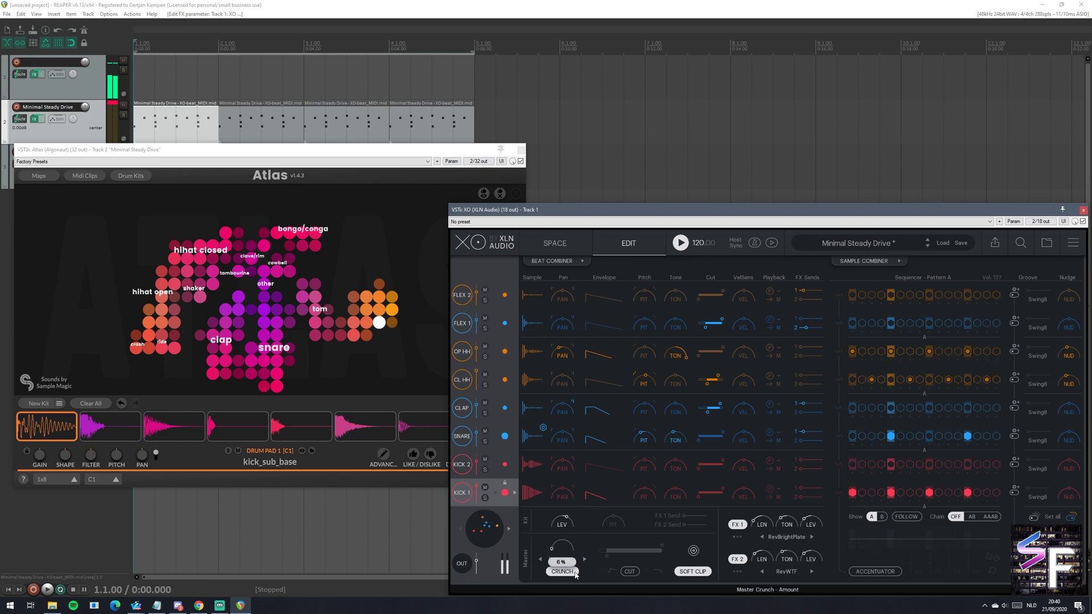
left_click_drag(566, 552, 608, 464)
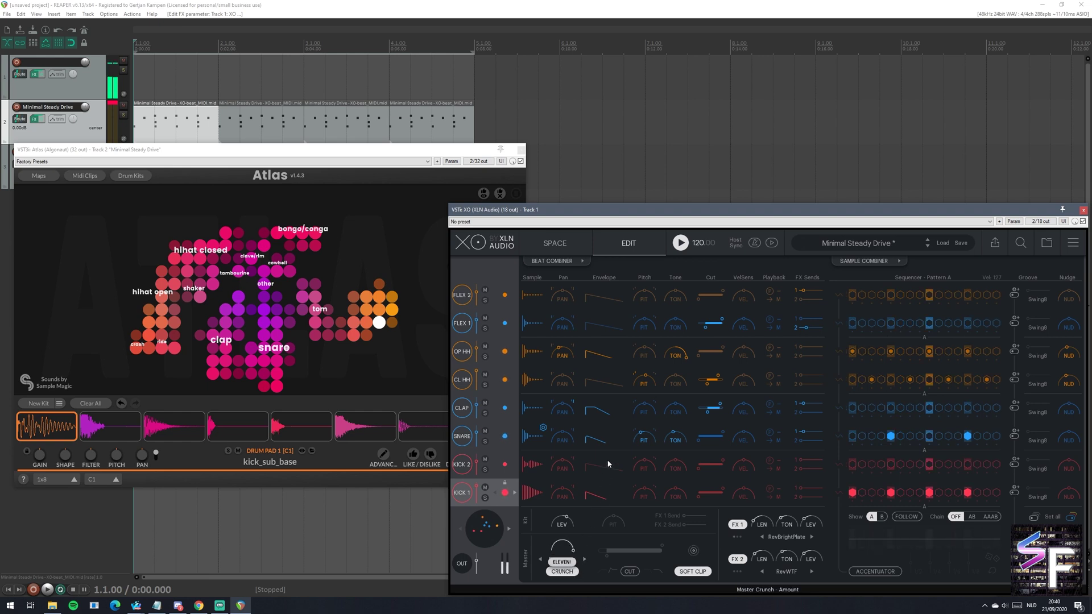
left_click(563, 572)
left_click(566, 571)
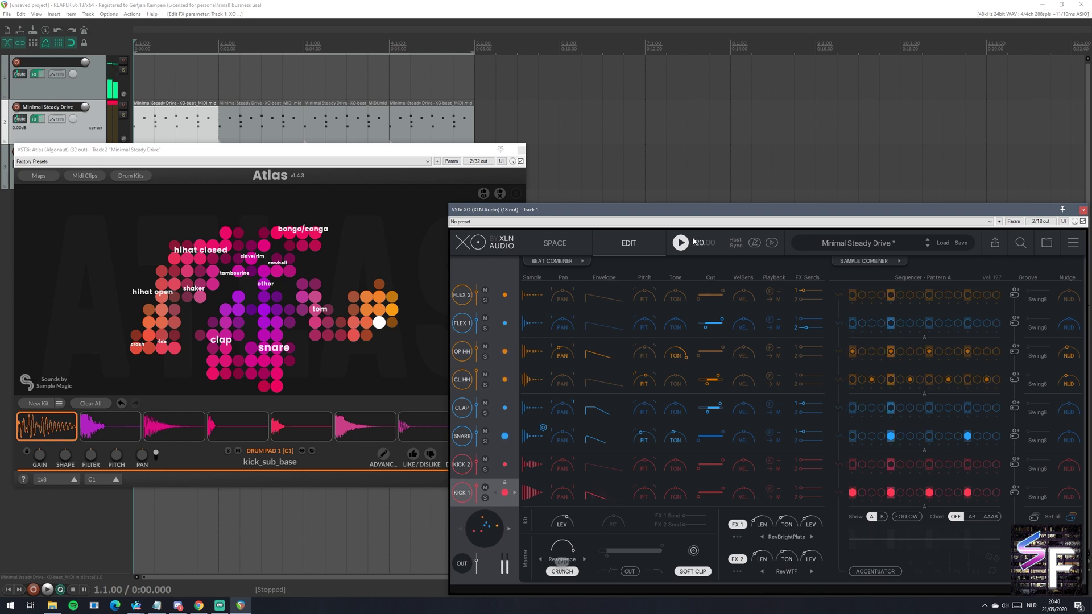
left_click(683, 250)
Step: Try kit pitch changes while the beat plays, reset the pitch, and turn the master crunch down to 0% and off
mouse_move(561, 550)
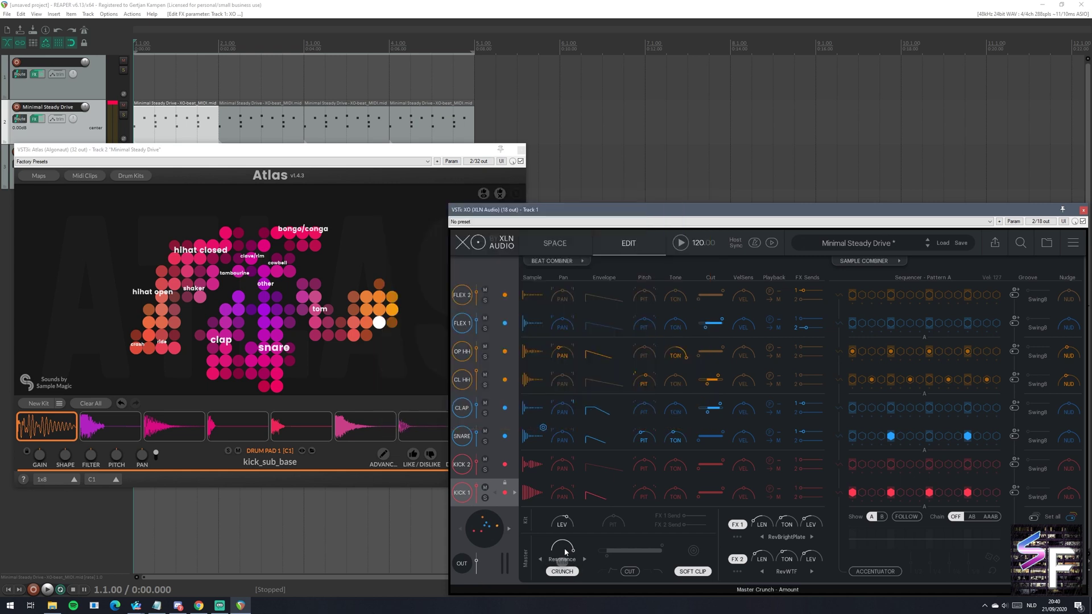
left_click_drag(564, 552, 565, 589)
mouse_move(613, 526)
left_mouse_down()
mouse_move(640, 375)
mouse_move(619, 524)
left_mouse_up()
left_click(680, 243)
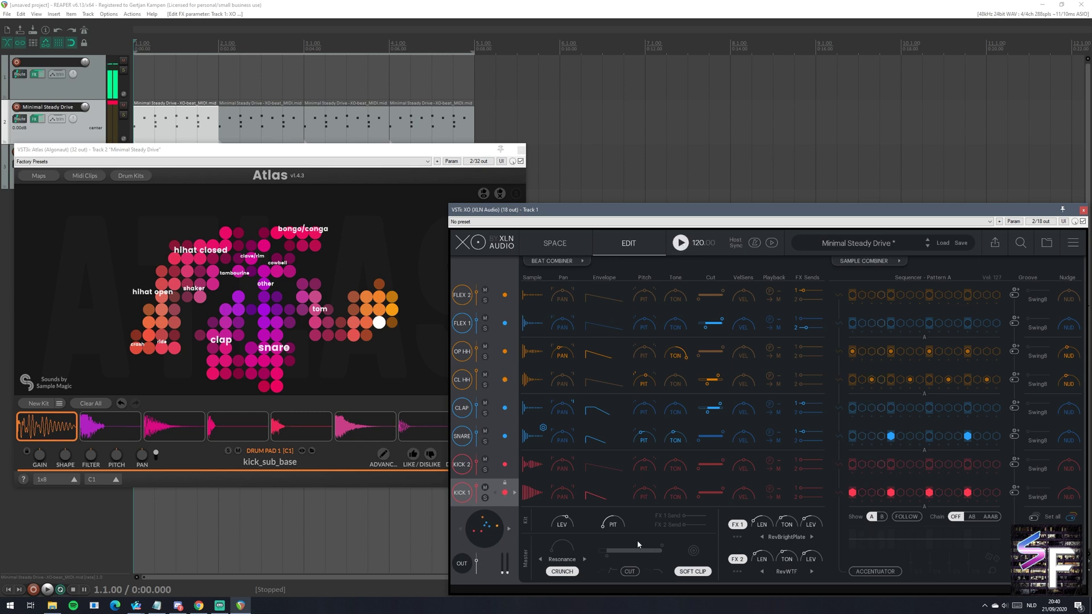
left_click_drag(615, 521, 602, 575)
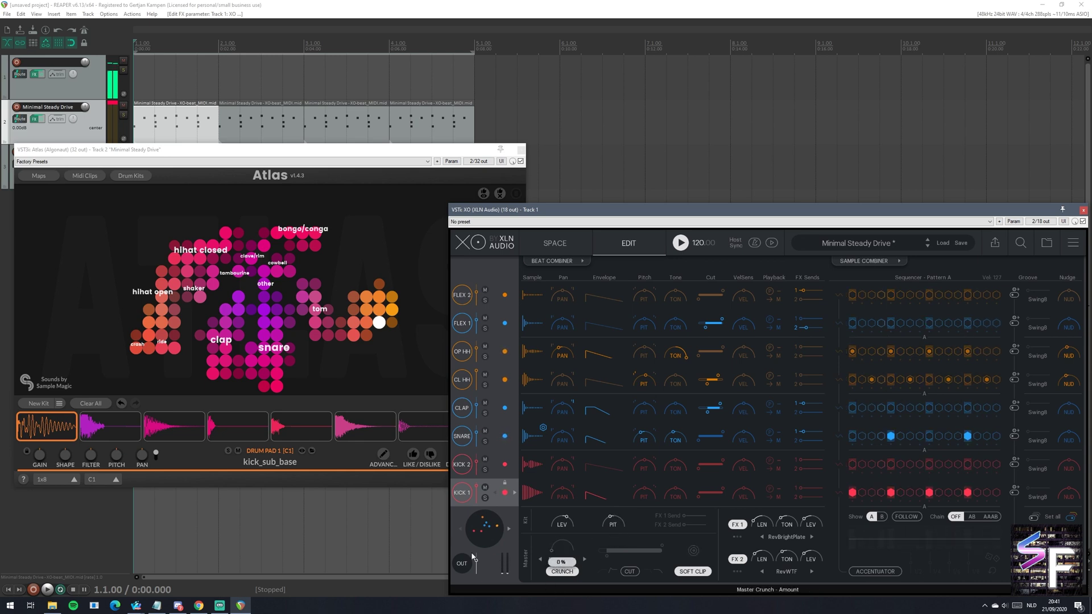
left_click(551, 570)
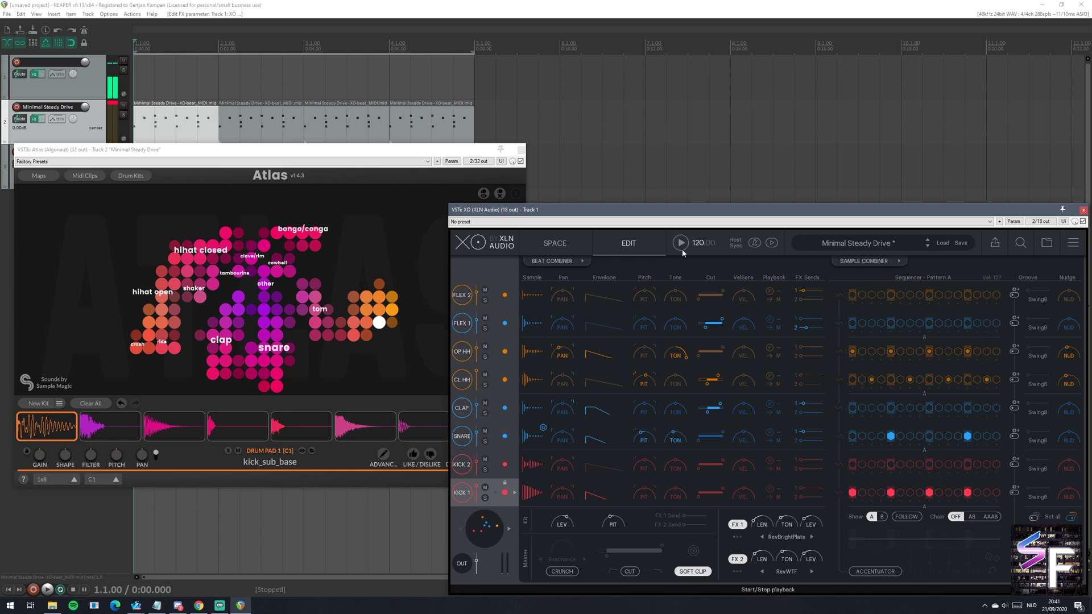
left_click(616, 530)
Step: Move the Atlas window clear of the REAPER tracks and look through its bundled MIDI clips
left_click_drag(316, 151, 321, 22)
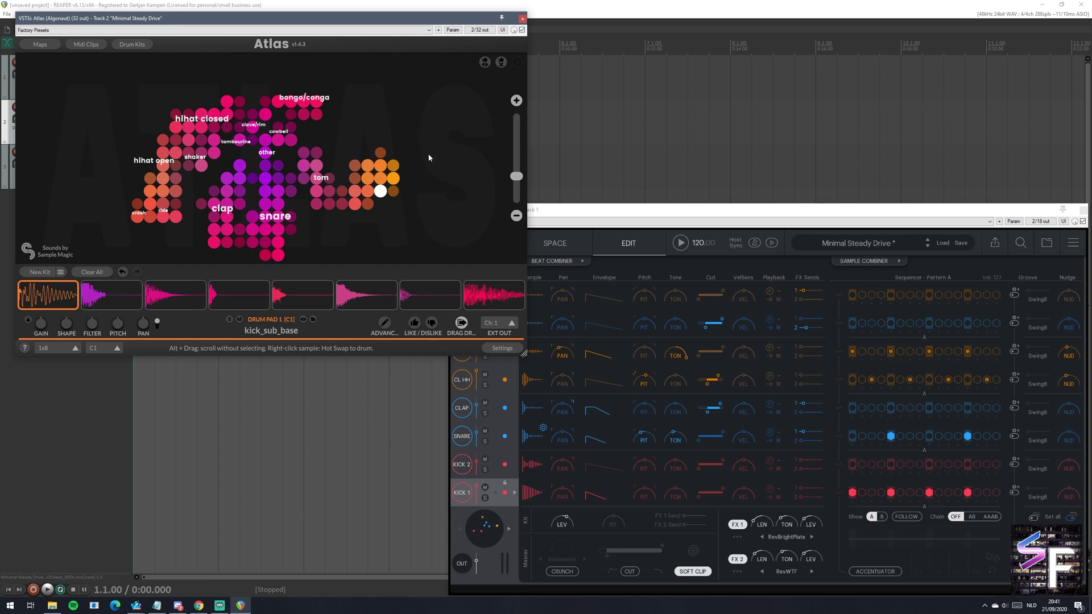
left_click_drag(190, 21, 219, 314)
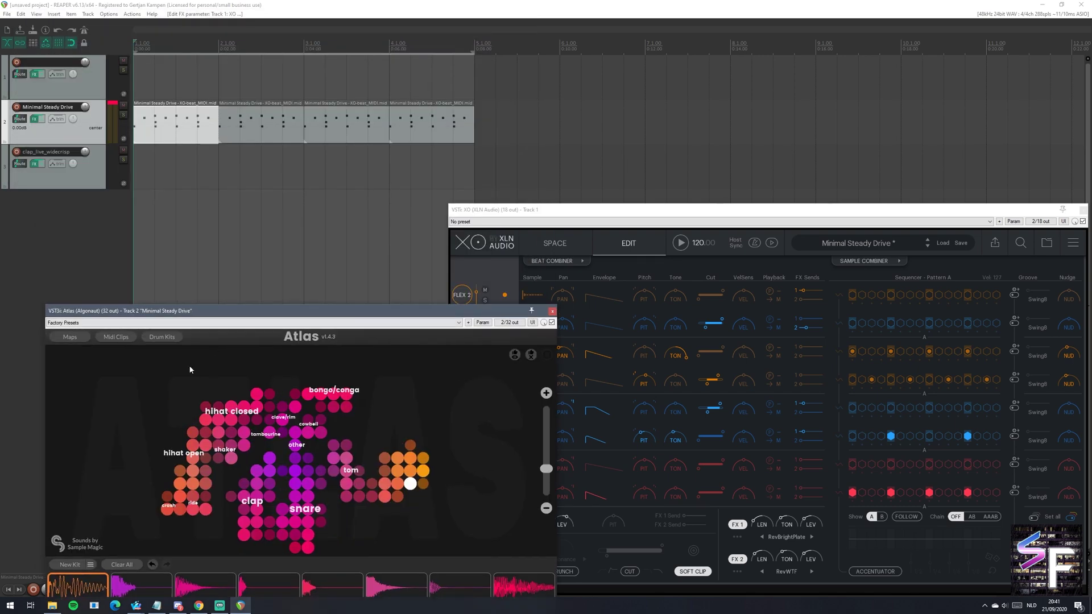
left_click(128, 340)
scroll(253, 480, "down", 7)
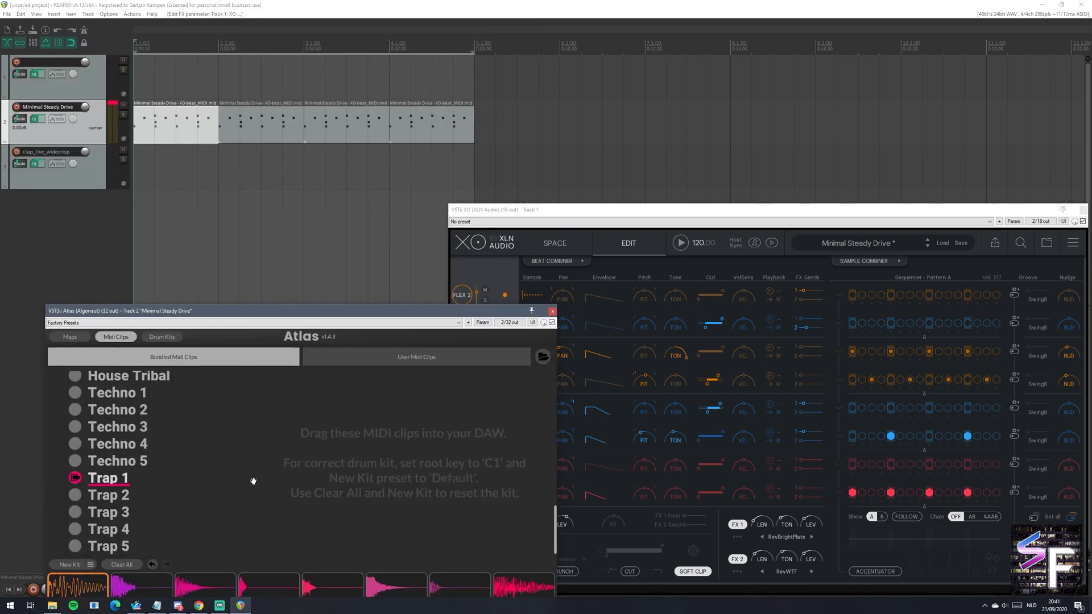
scroll(253, 481, "up", 7)
scroll(257, 526, "down", 7)
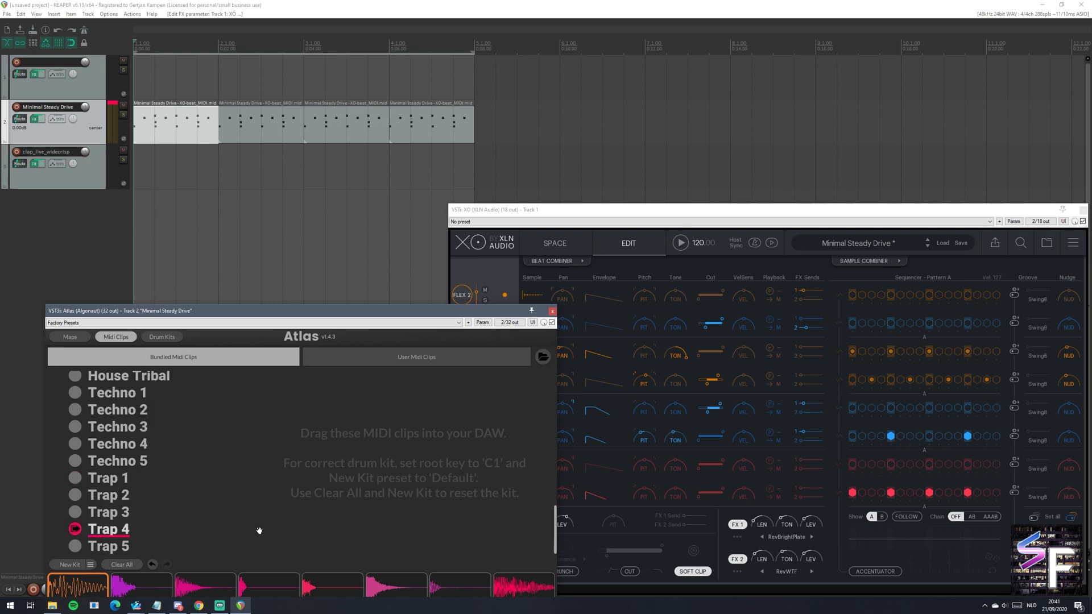
scroll(259, 530, "up", 7)
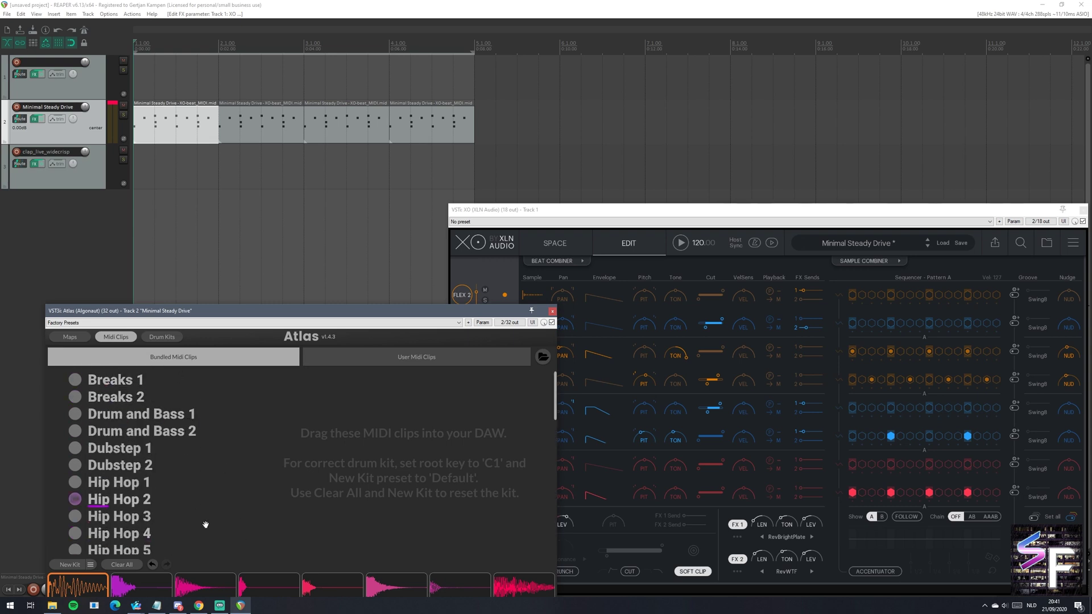
scroll(205, 525, "down", 7)
scroll(206, 520, "up", 7)
Step: Try placing the Breaks 2 MIDI clip on the clap_live_widecrisp track and delete it again
left_click_drag(114, 397, 160, 162)
left_click(224, 188)
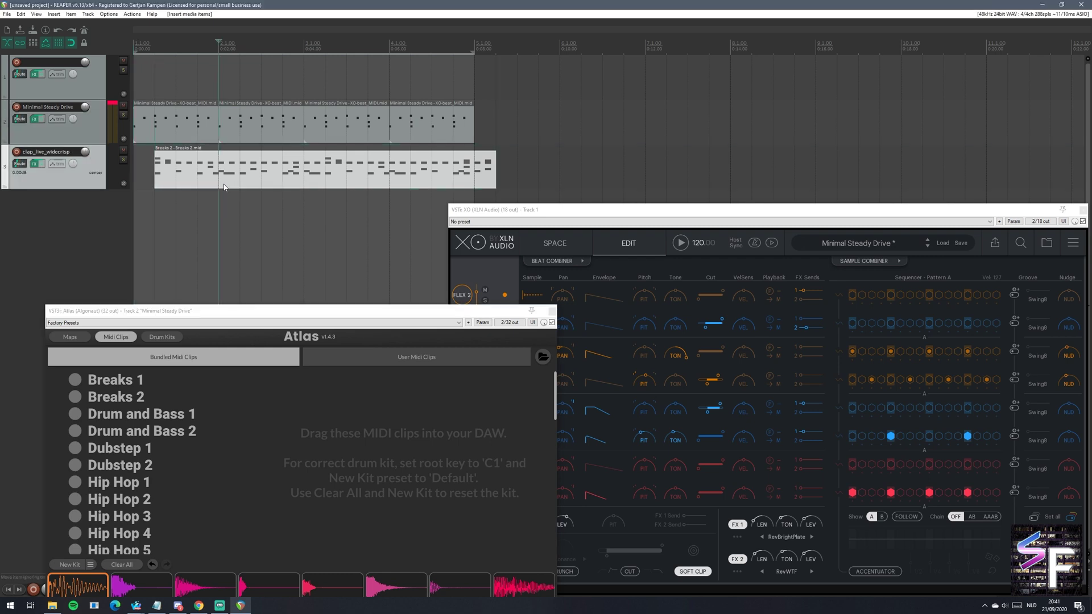
key("Delete")
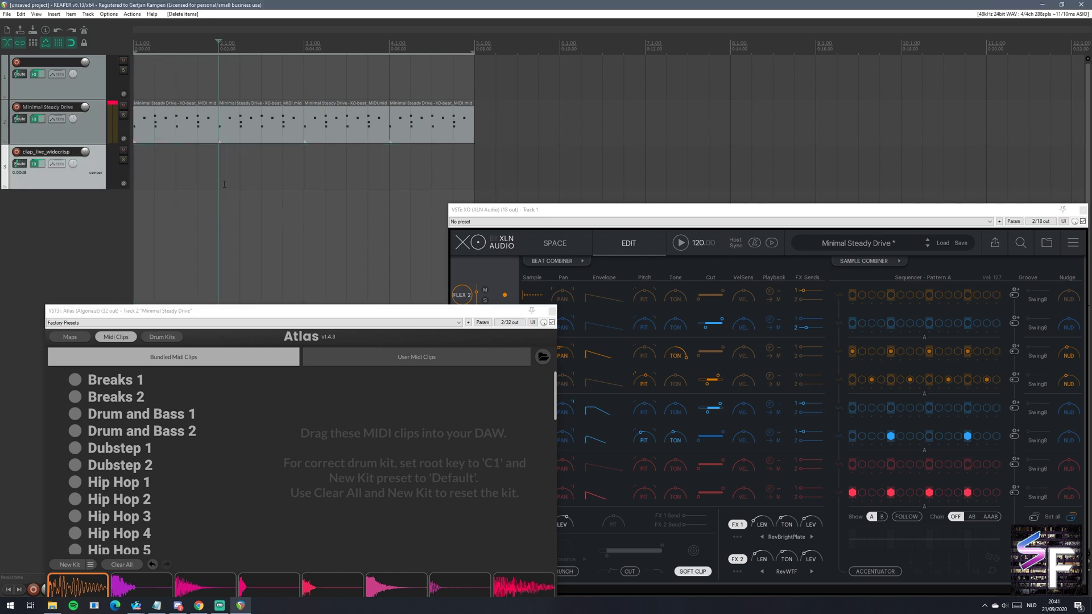
Step: Move the Atlas window up to show its drum pads, review the bundled MIDI clips again and open the Maps overview
left_click(333, 322)
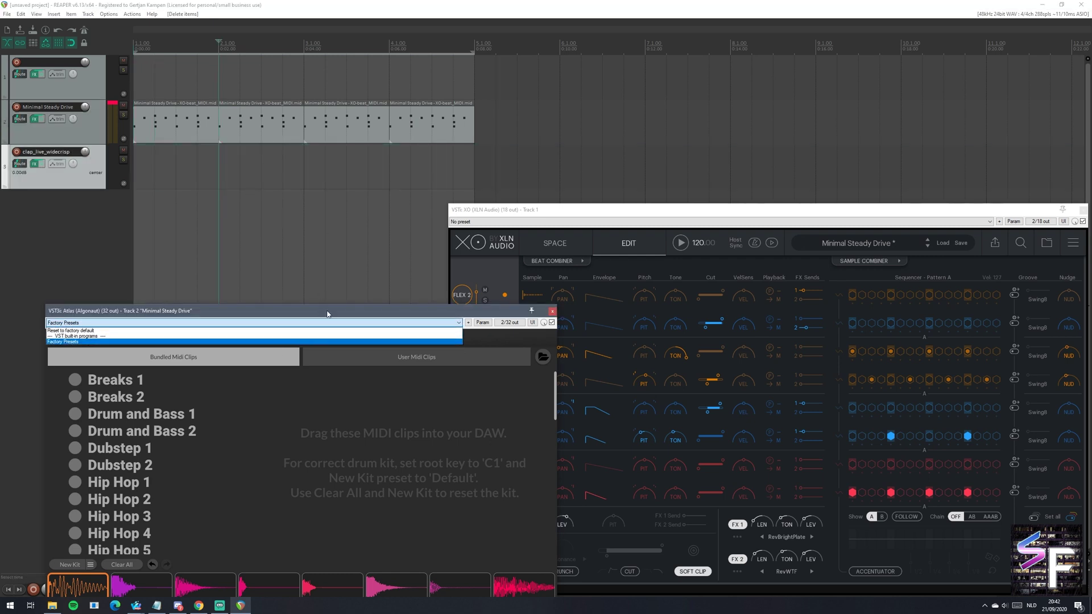
left_click(328, 314)
left_click_drag(317, 319, 292, 236)
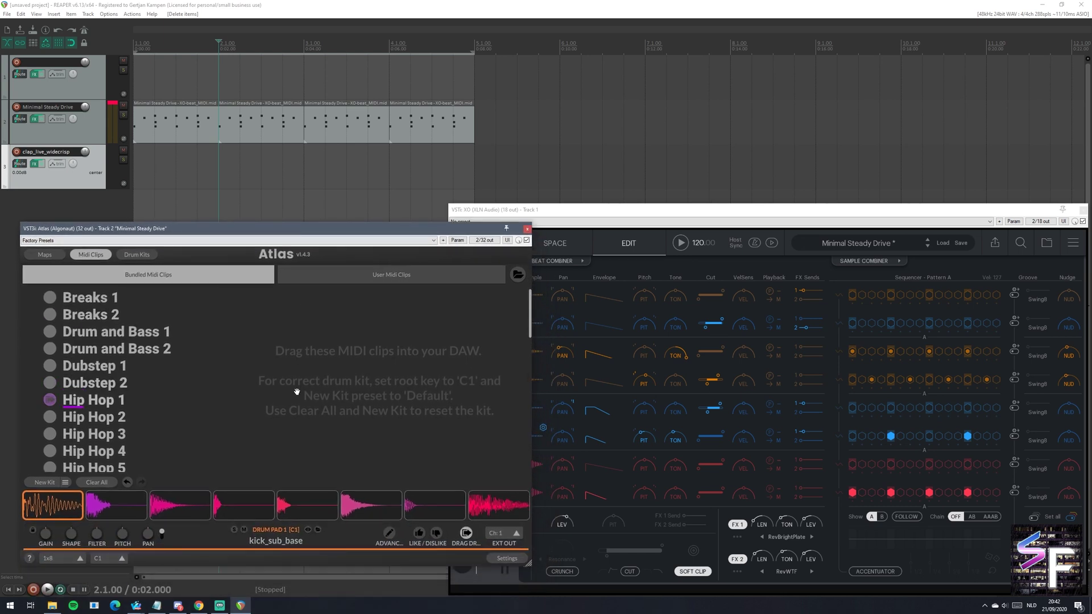
scroll(109, 370, "down", 10)
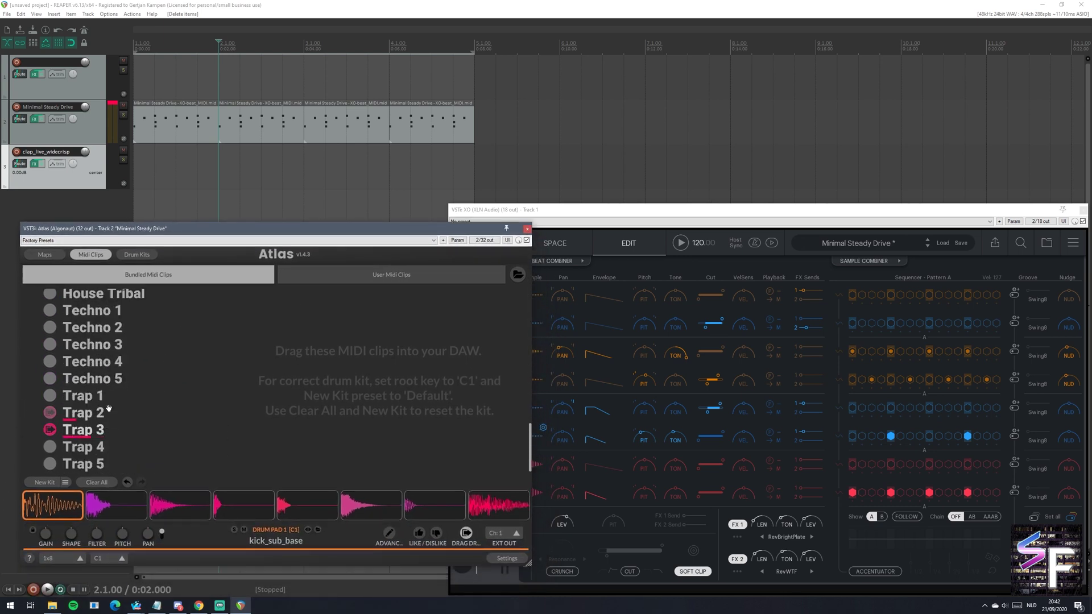
scroll(108, 408, "up", 10)
left_click(122, 417)
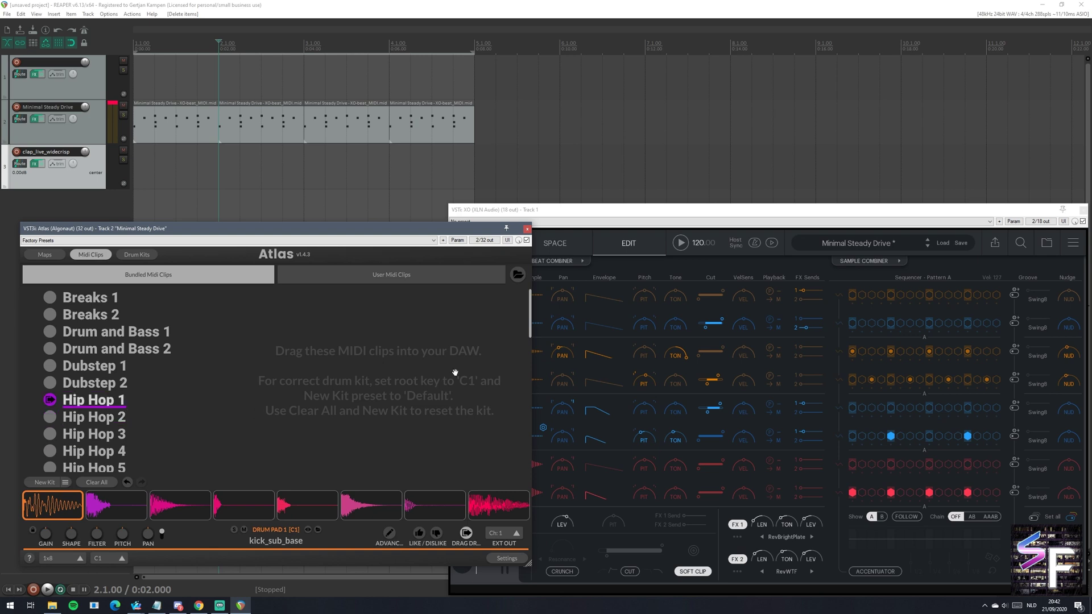
scroll(359, 381, "down", 7)
scroll(360, 381, "down", 3)
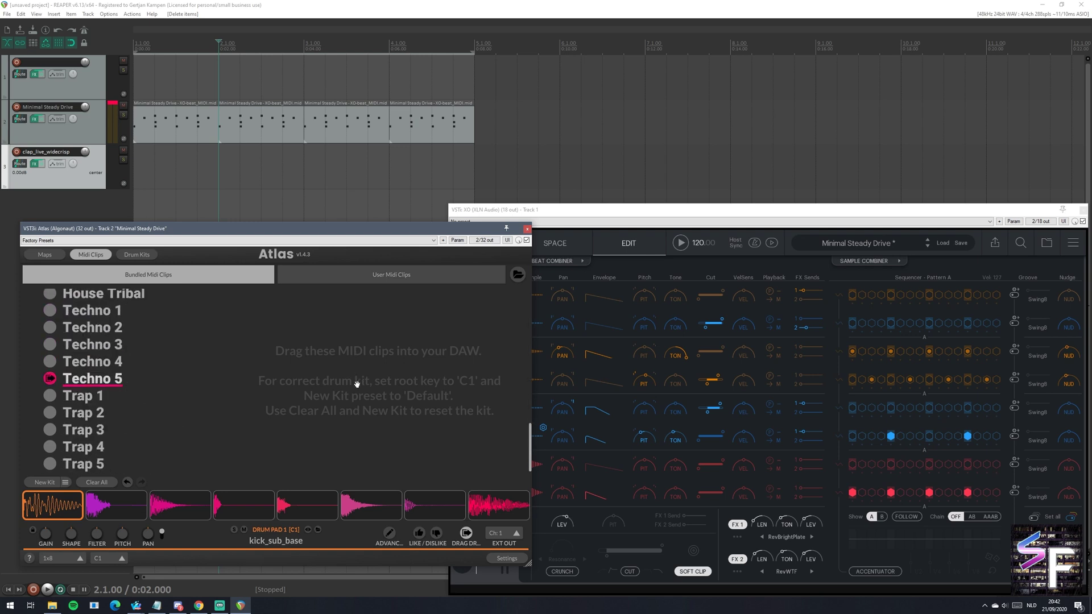
scroll(363, 386, "up", 10)
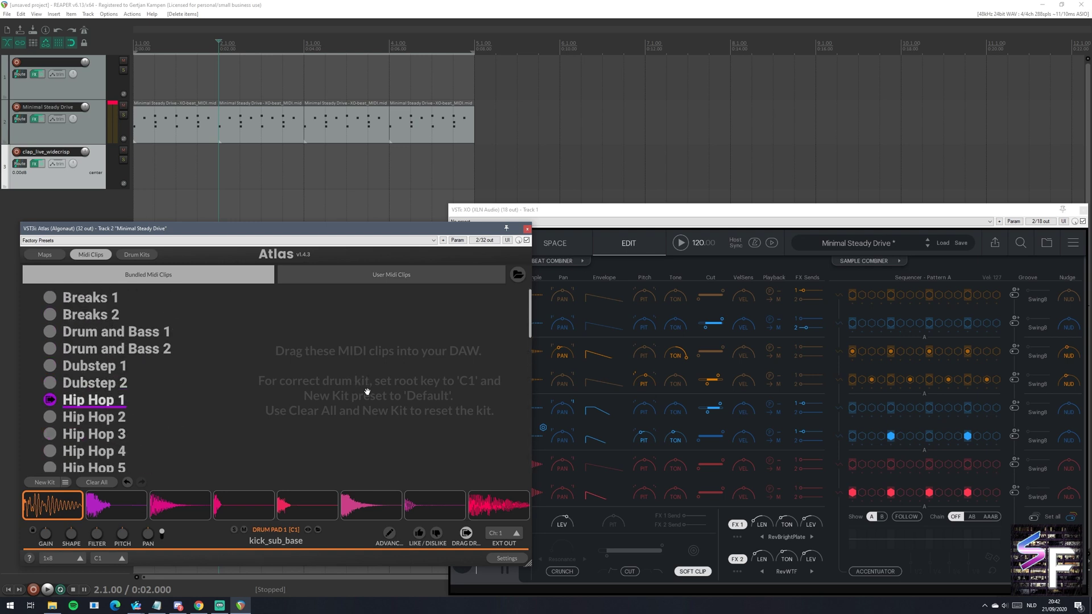
left_click(60, 256)
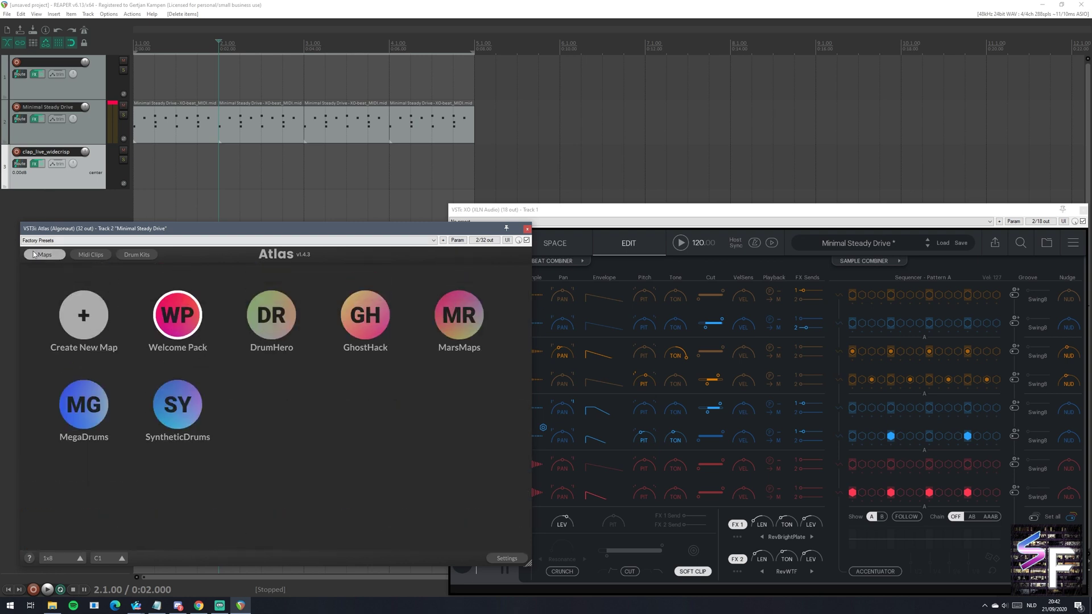
Step: Close the Maps overview in Atlas, then load the Industrial preset in XO and return to its edit page
left_click(43, 256)
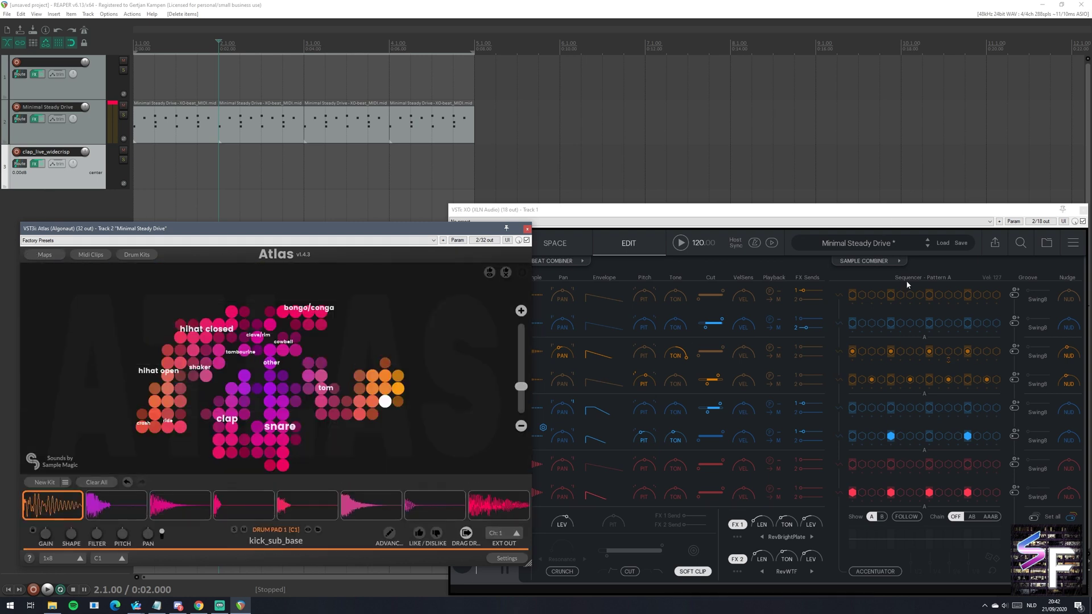
left_click(895, 214)
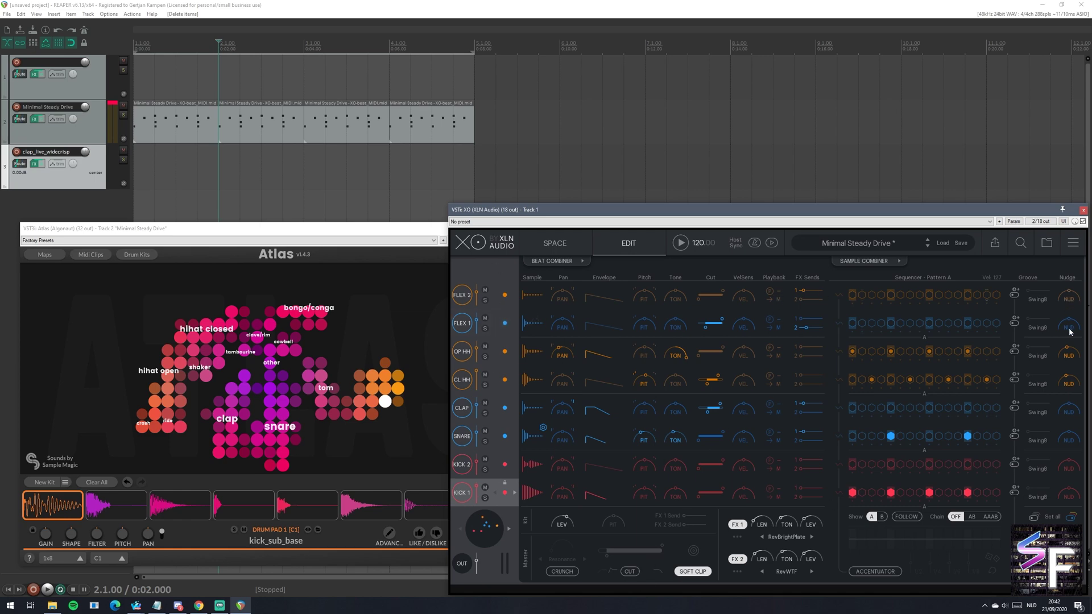
left_click(846, 243)
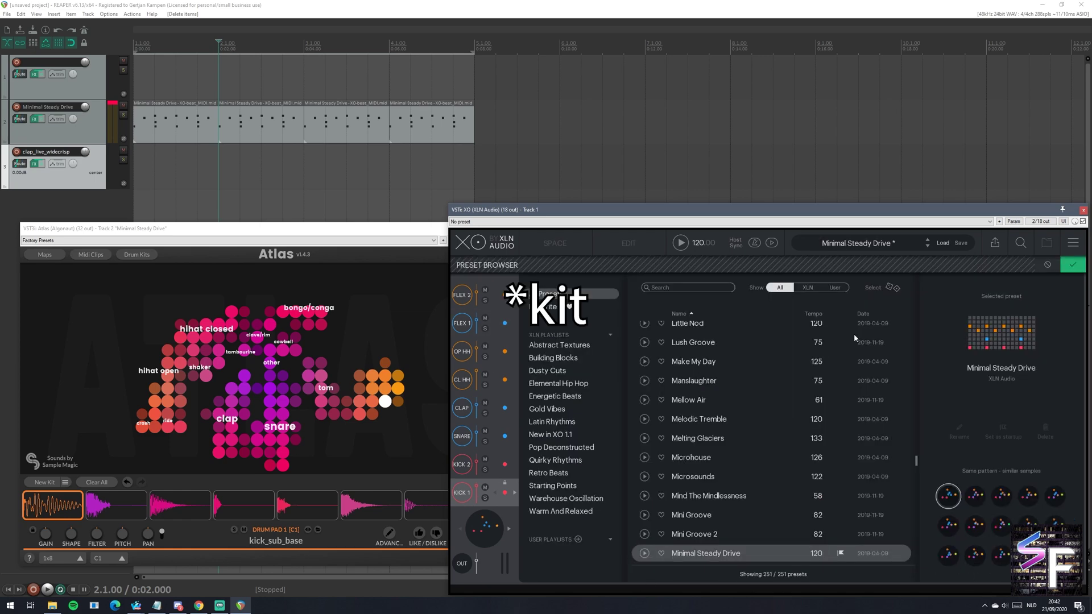
scroll(759, 469, "up", 10)
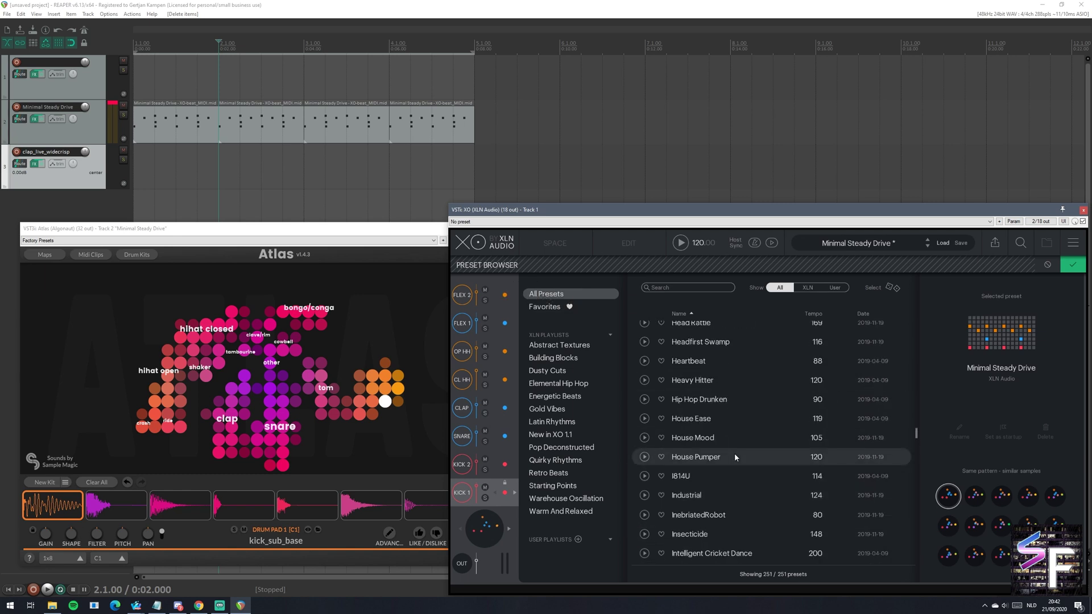
left_click(717, 495)
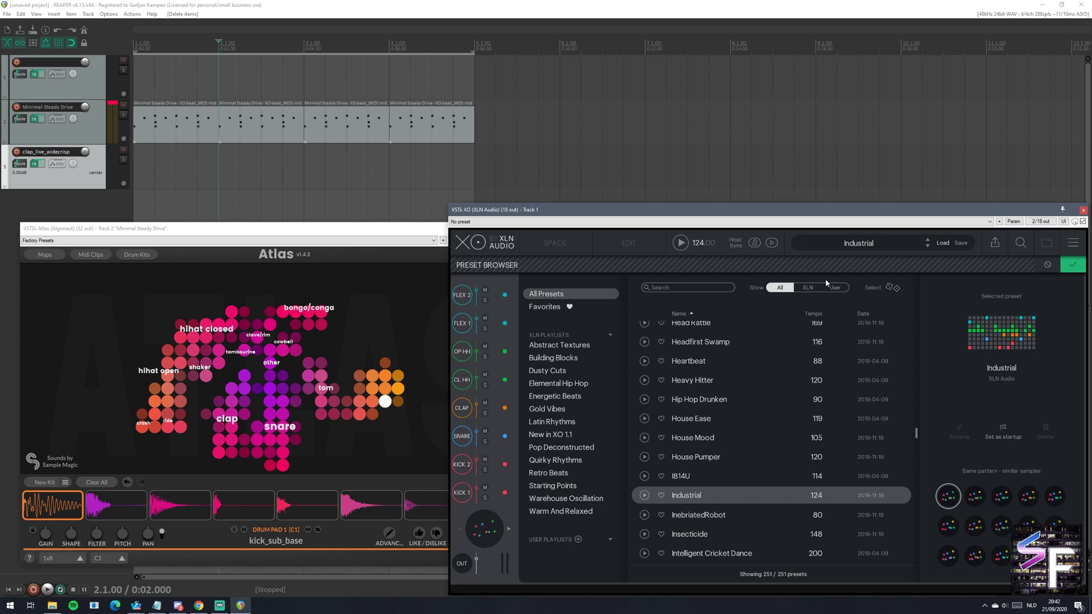
left_click(862, 245)
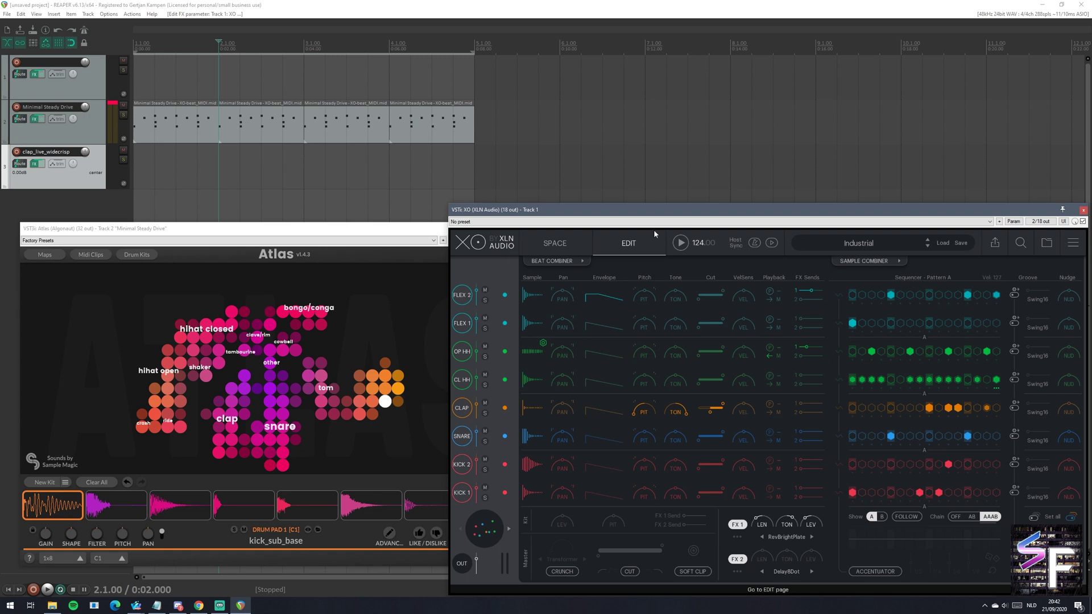
Step: Play the Industrial beat, randomize its lane patterns several times with the Beat Combiner and stop playback
left_click(681, 243)
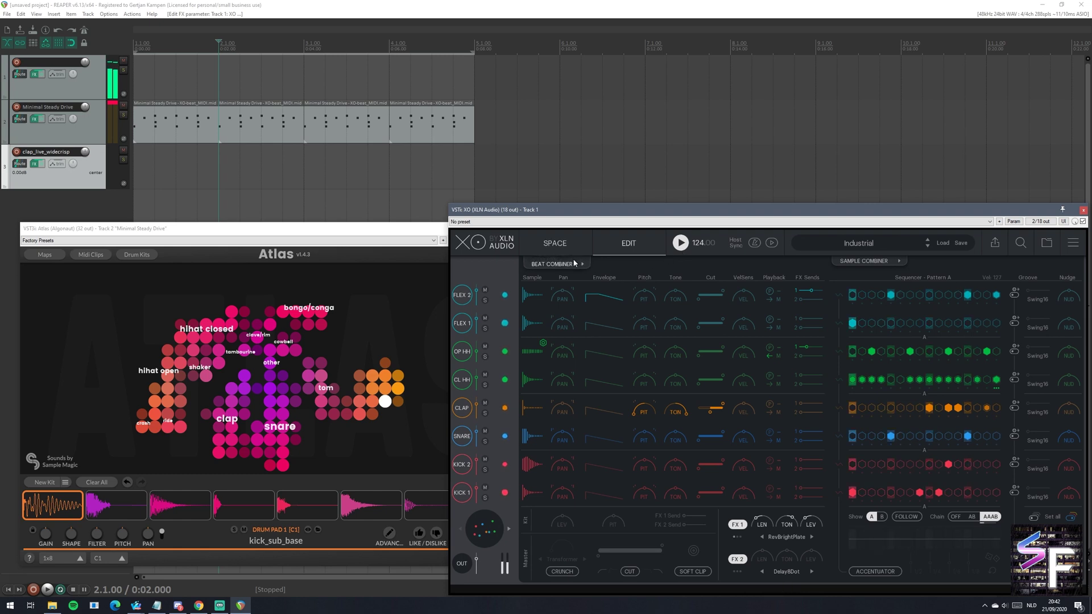
left_click(555, 261)
left_click(677, 544)
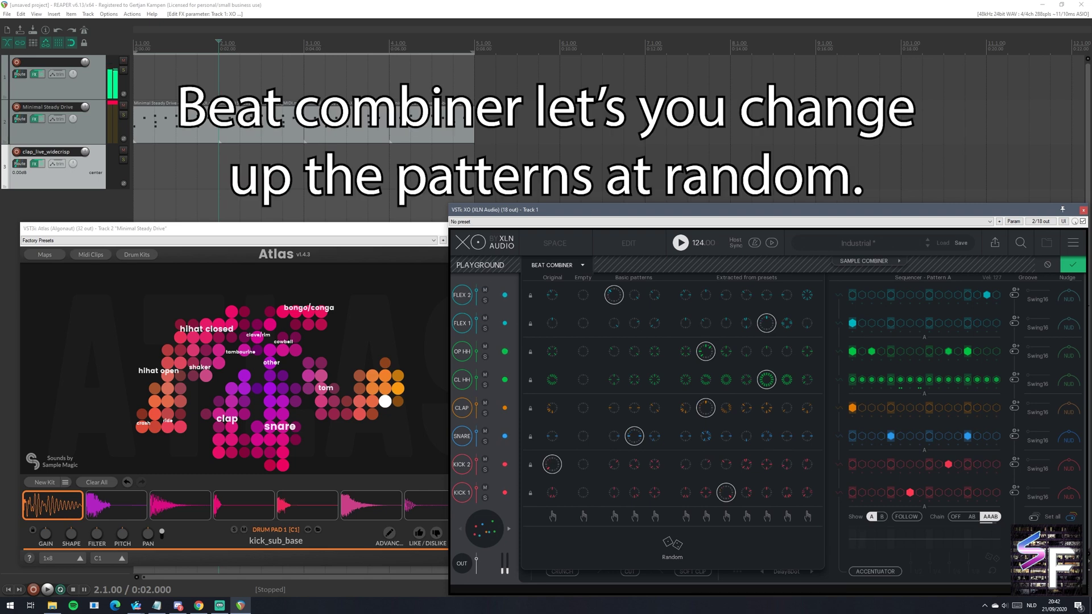
left_click(669, 549)
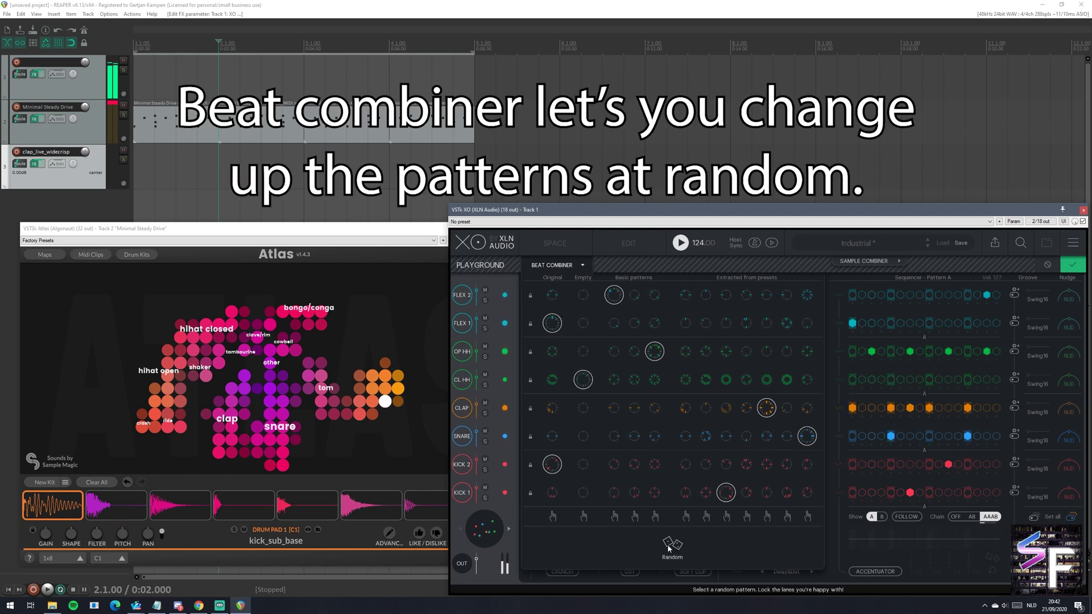
left_click(669, 549)
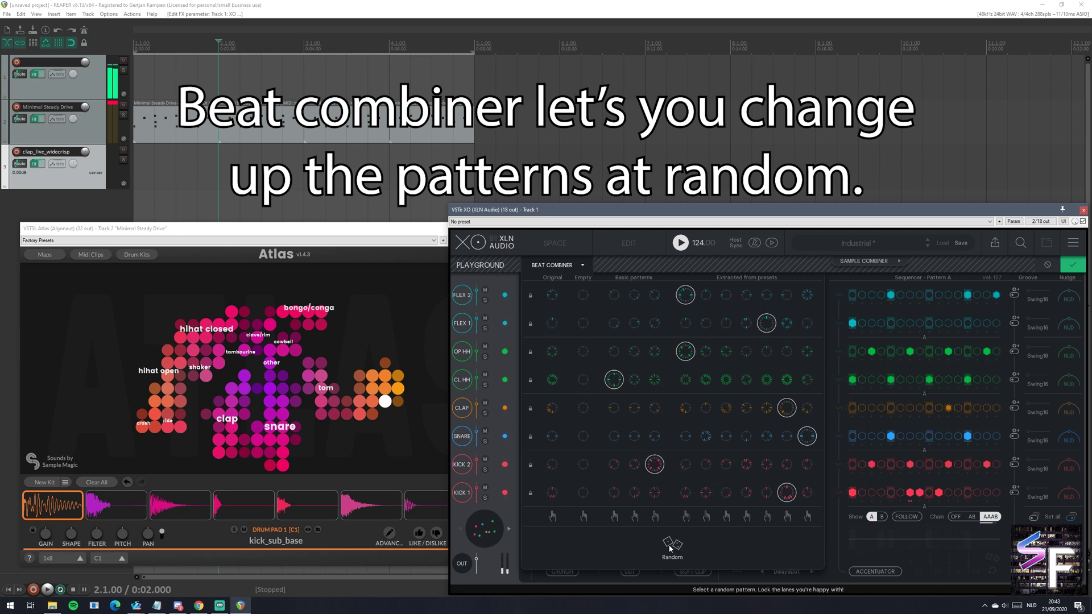
left_click(675, 545)
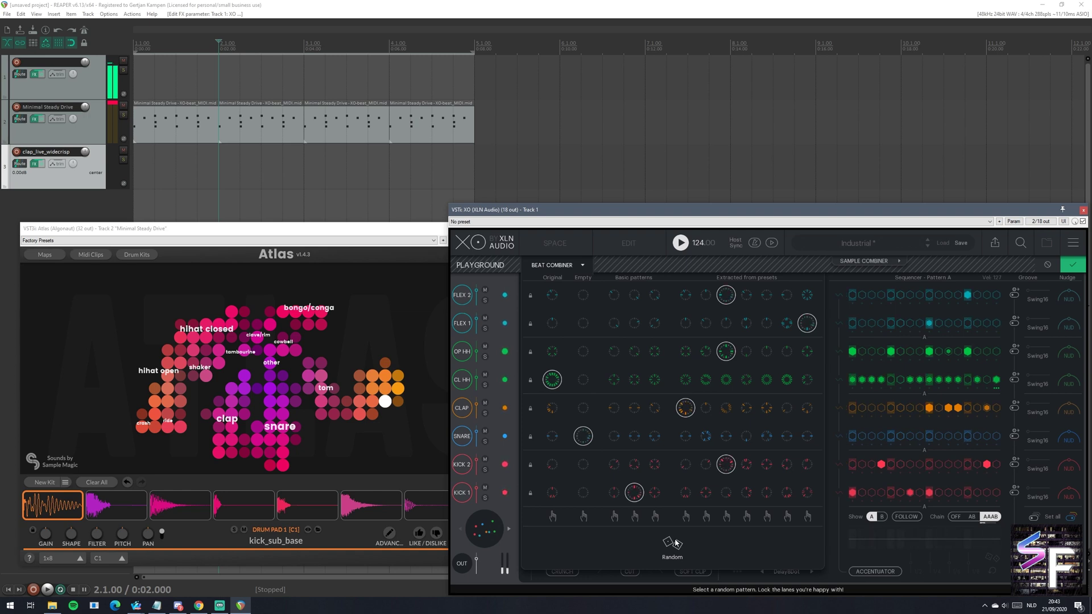
left_click(675, 544)
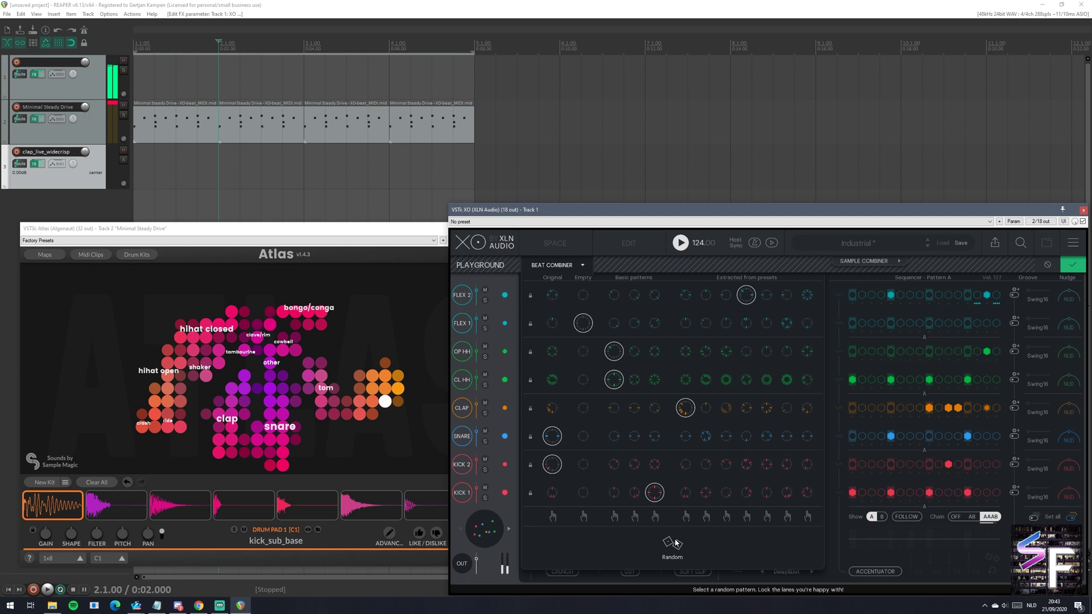
left_click(675, 545)
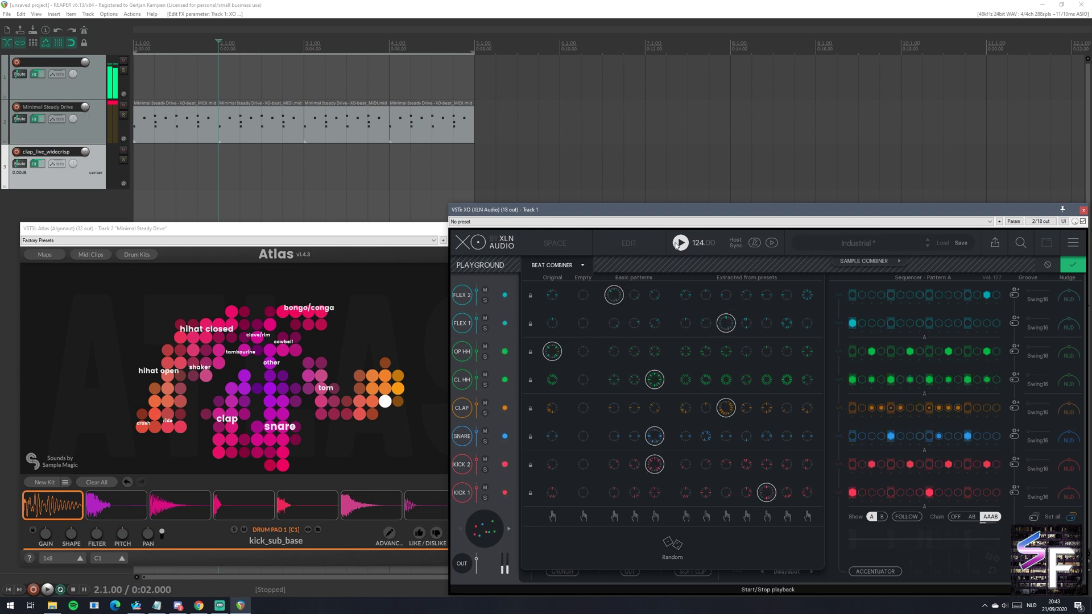
left_click(678, 244)
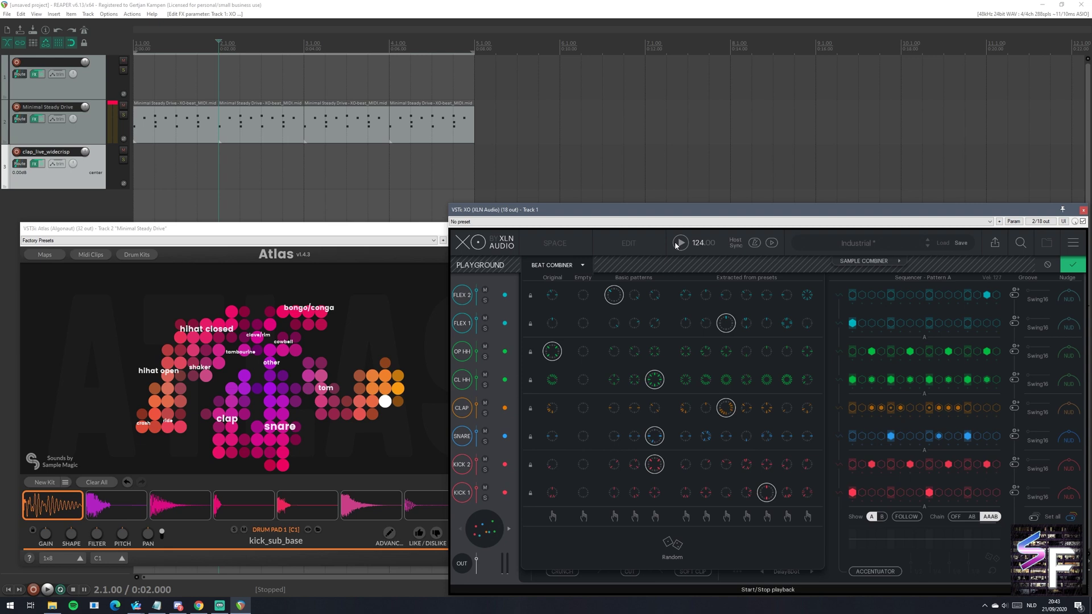
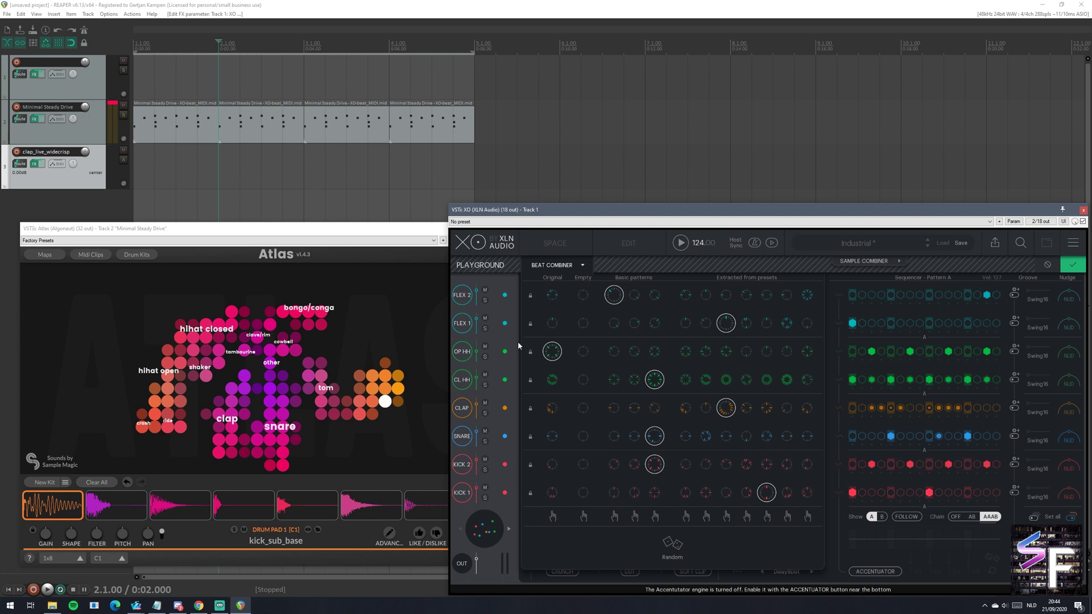
Step: Assign the empty pattern to the FLEX 1 lane in the Beat Combiner
left_click(577, 327)
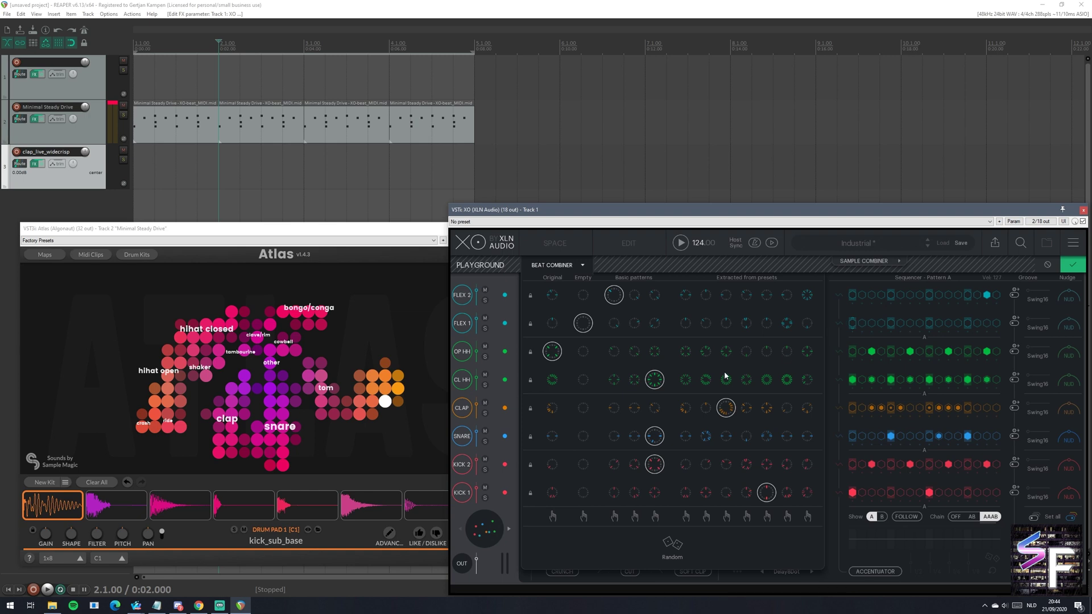
Step: Set the Flex 1 lane back to the empty pattern and show the Sample Combiner alongside the Beat Combiner
left_click(616, 325)
left_click(583, 325)
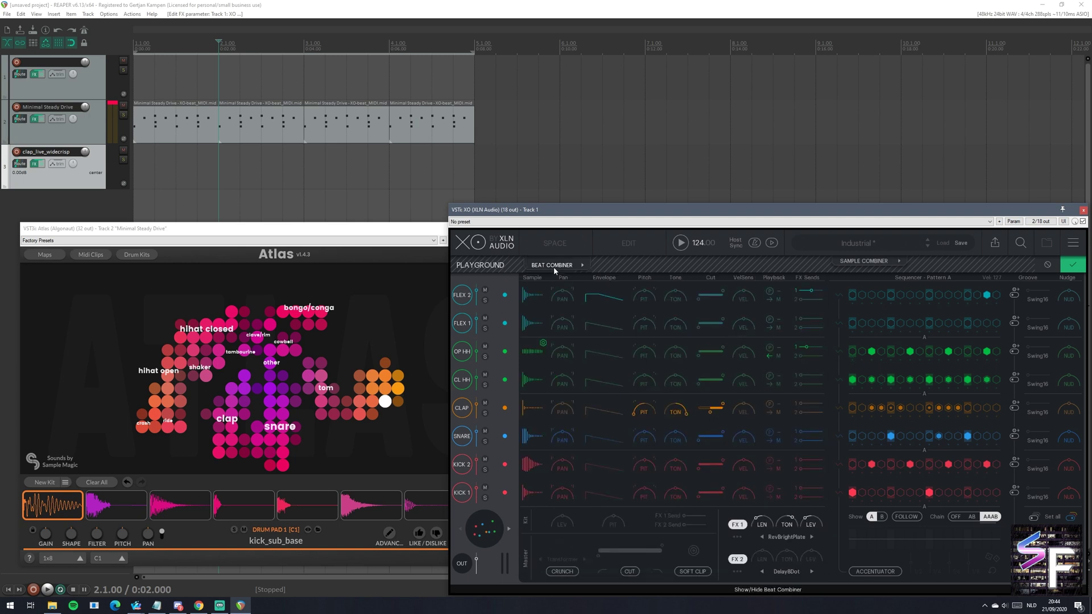
left_click(885, 268)
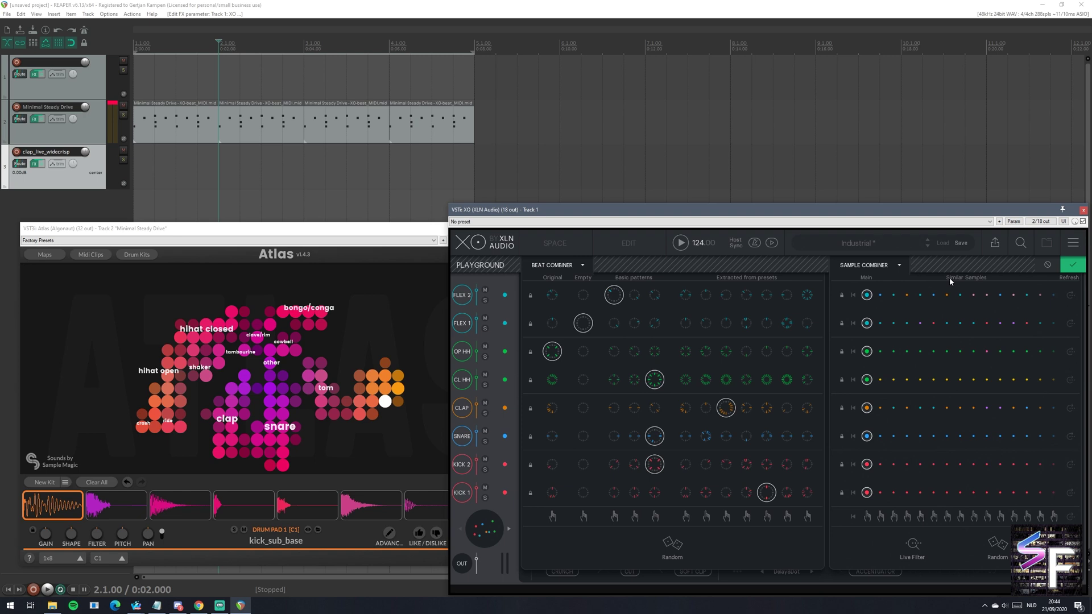
Step: Play the beat while repeatedly randomizing the samples and patterns of all lanes, and stop playback
left_click(681, 249)
left_click(1001, 554)
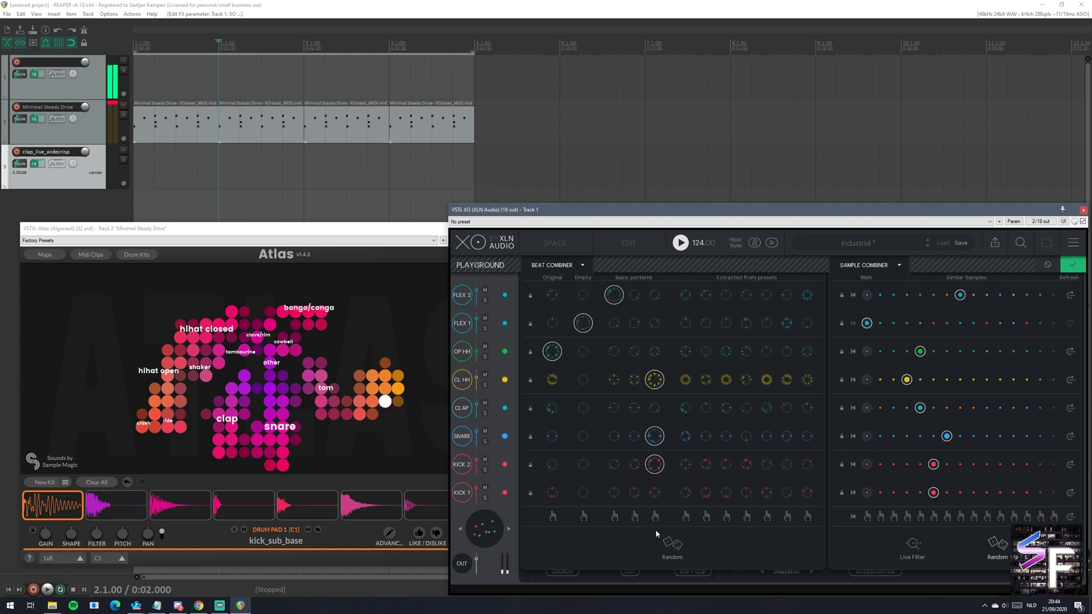
left_click(672, 545)
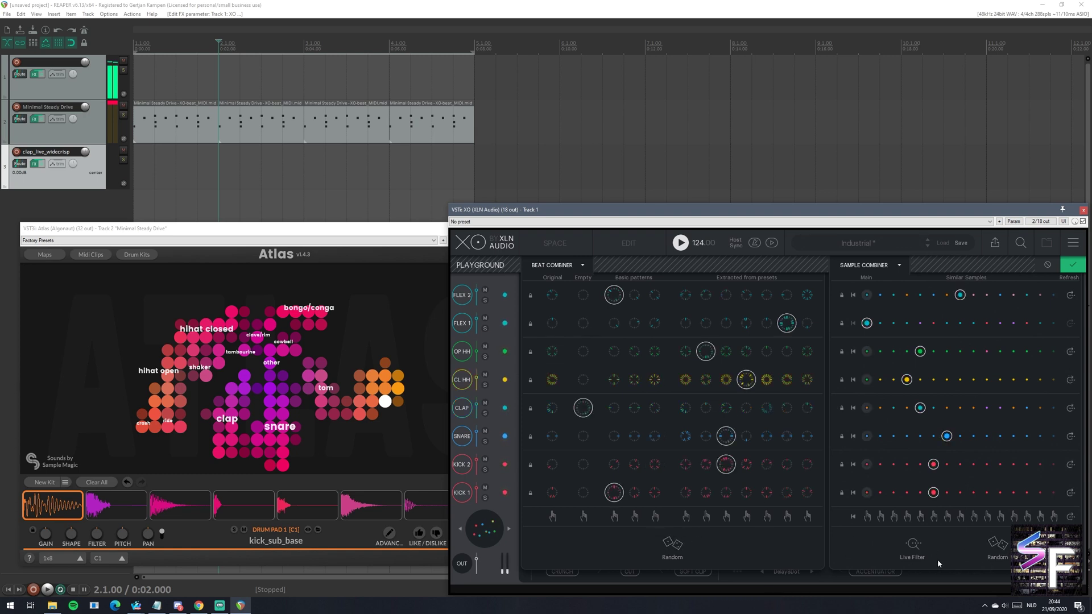
left_click(667, 549)
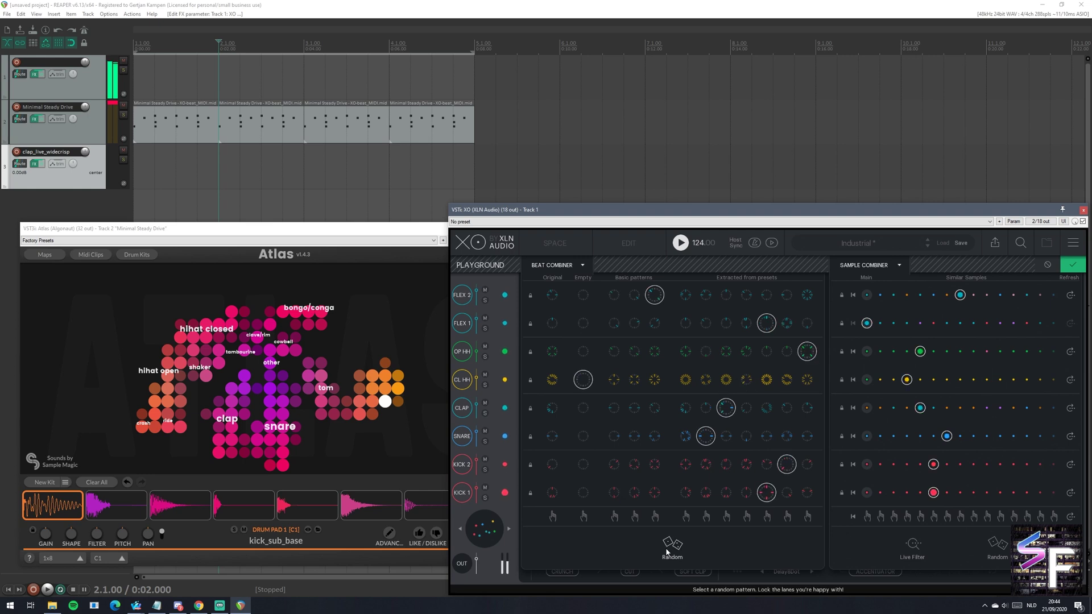
left_click(997, 545)
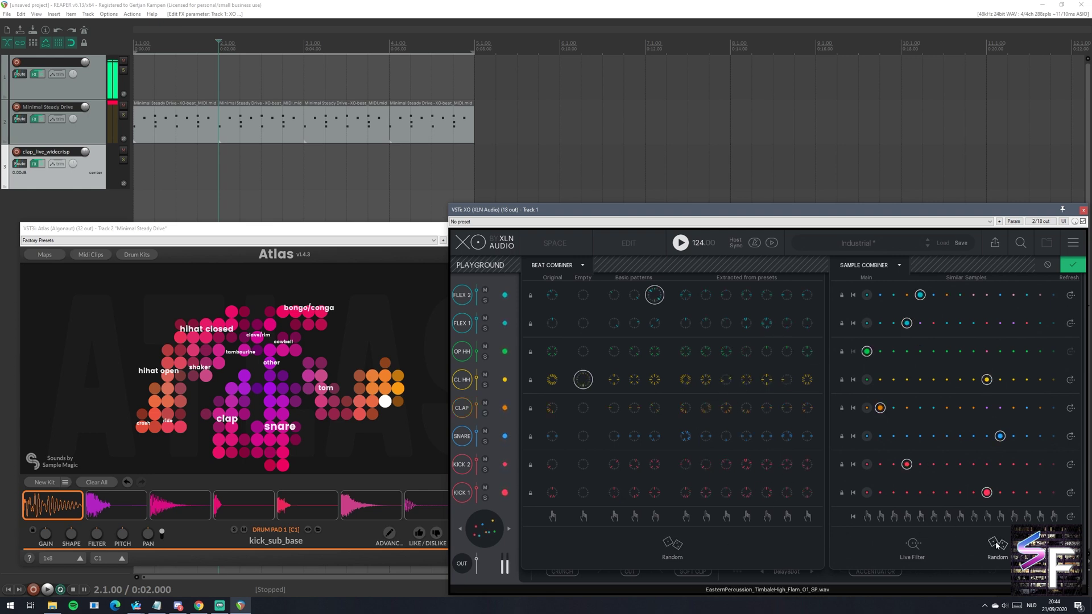
left_click(997, 545)
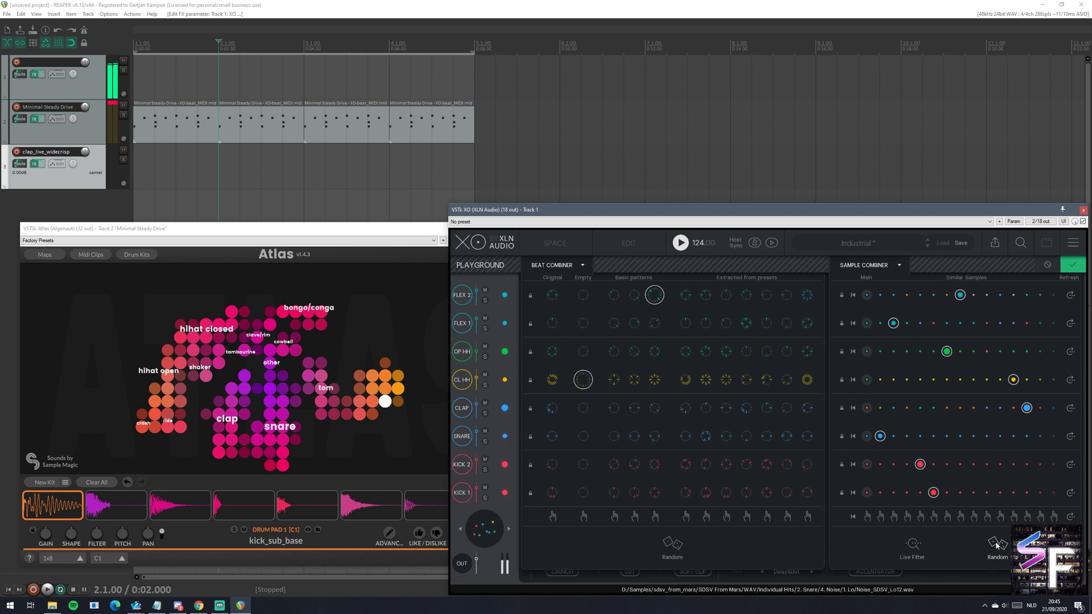
left_click(997, 545)
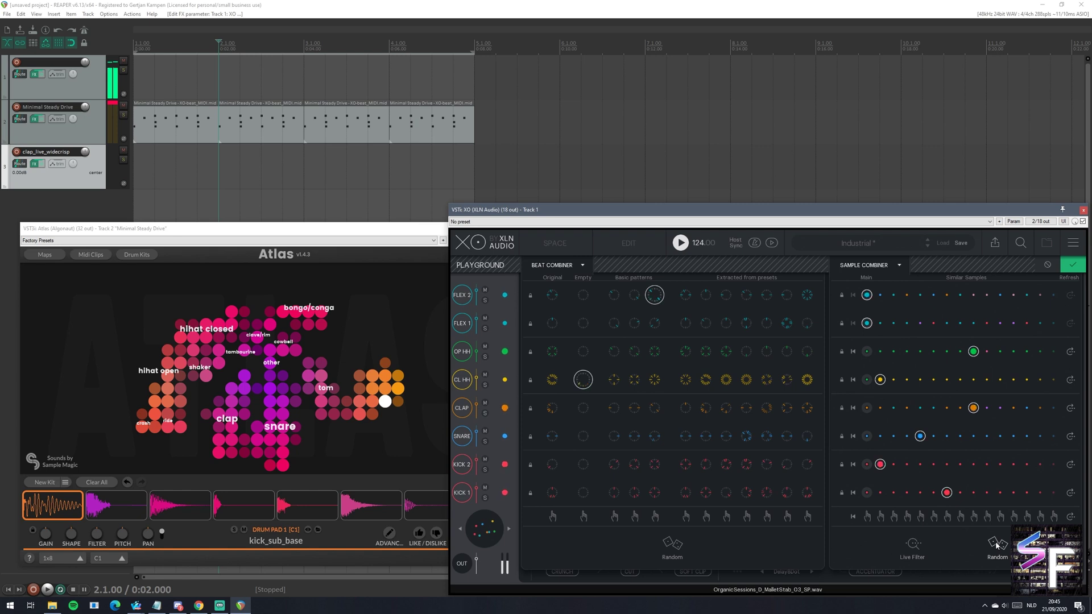
left_click(671, 547)
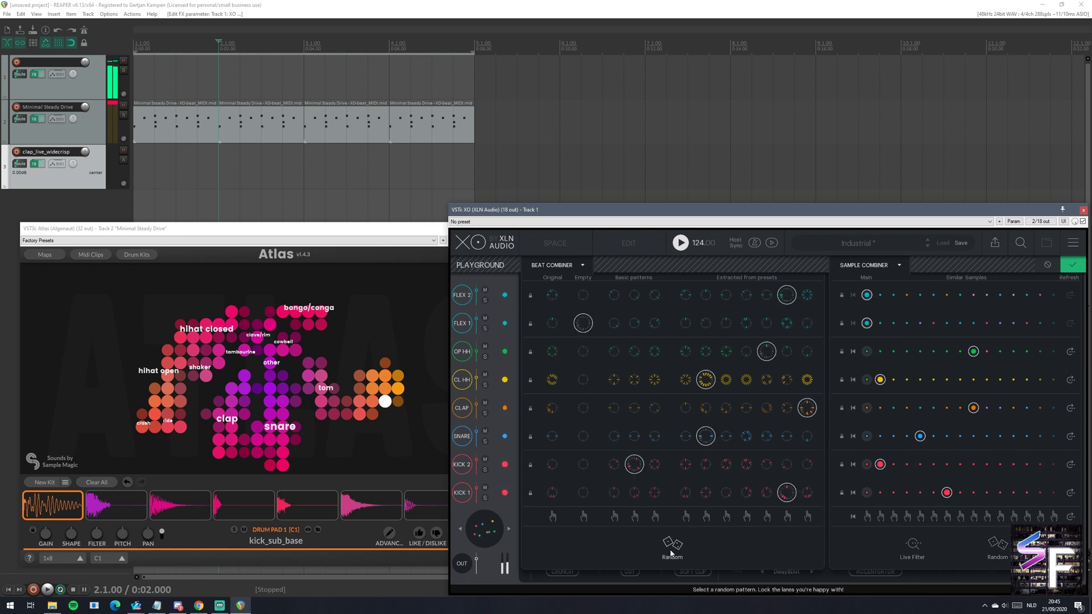
left_click(1004, 548)
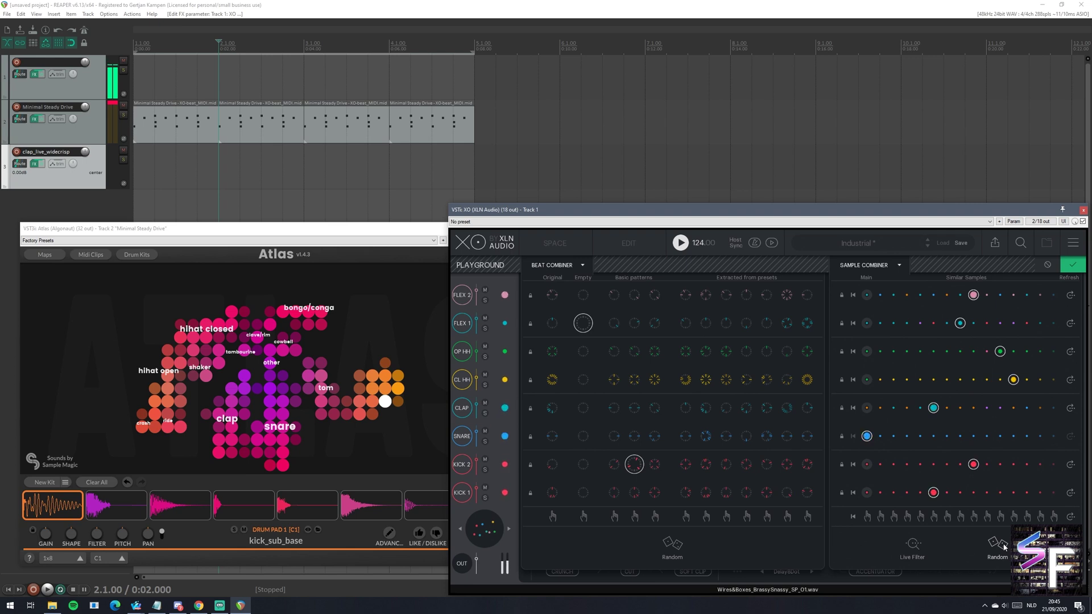
left_click(1004, 547)
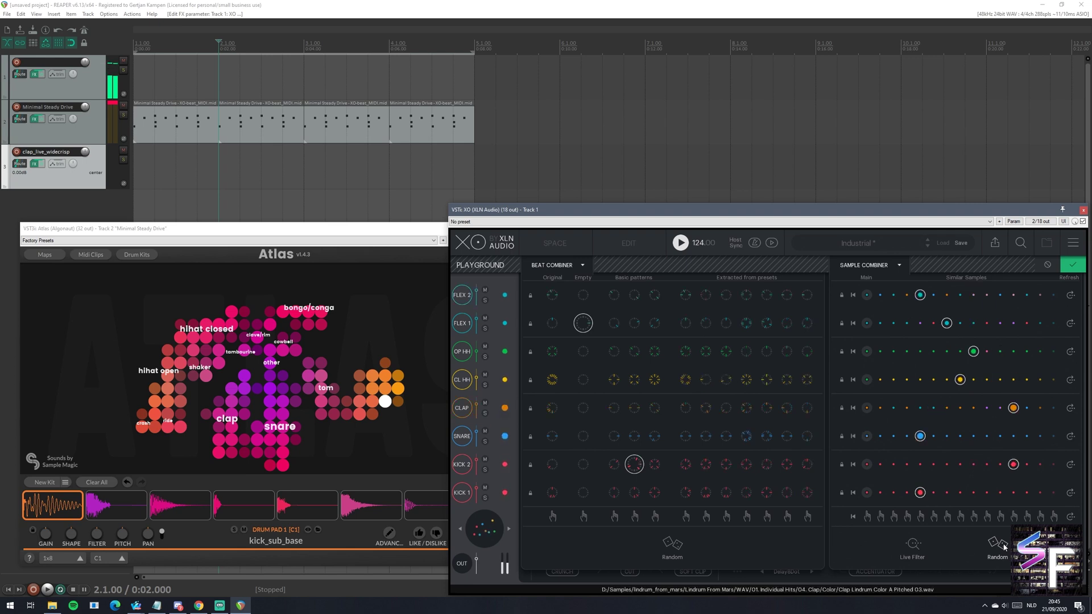
left_click(671, 546)
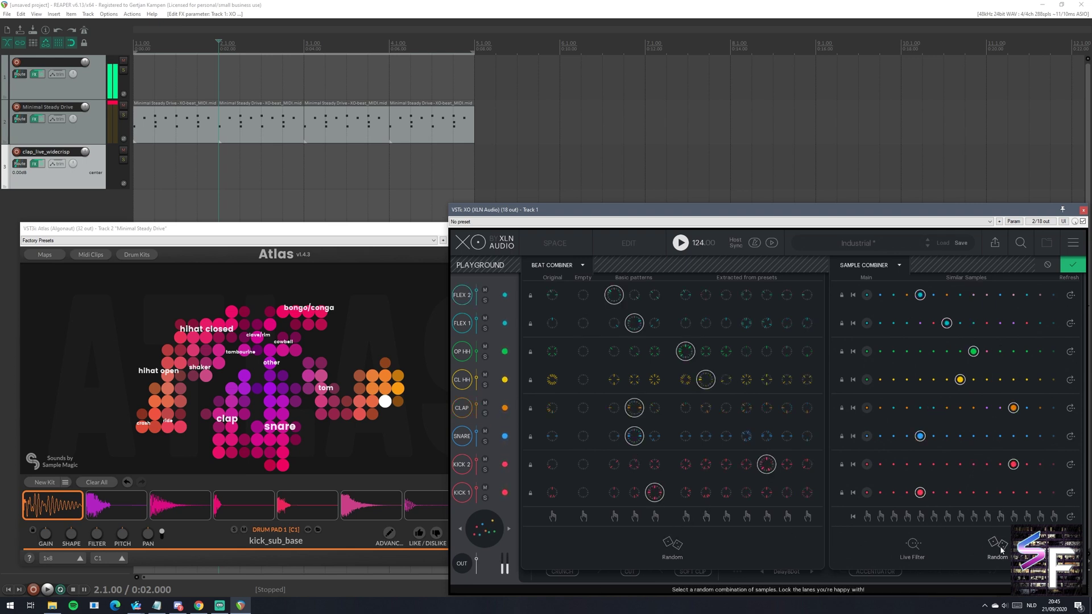
left_click(999, 547)
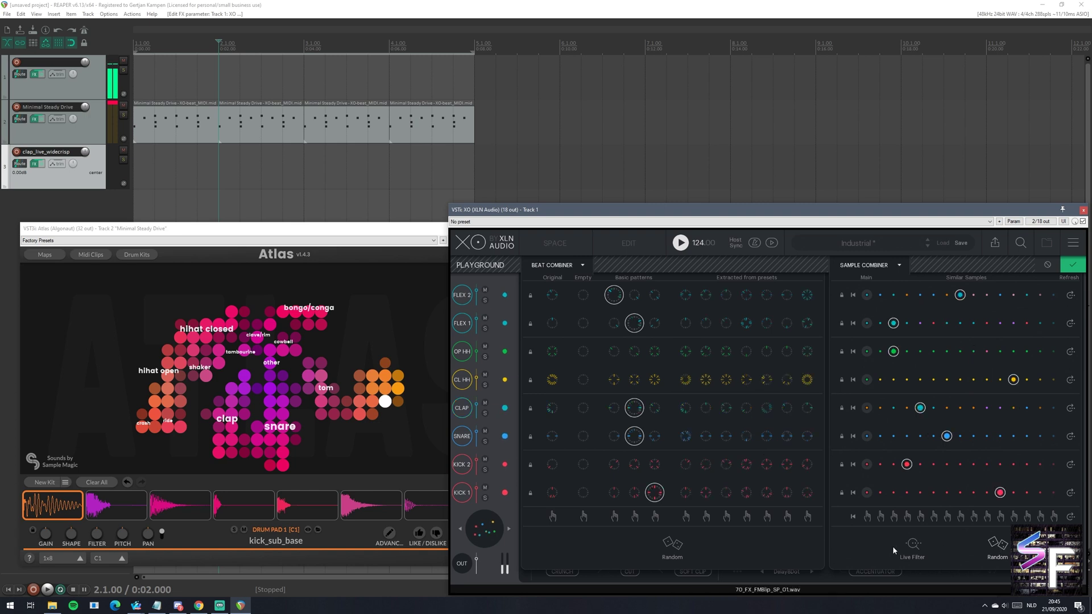
left_click(677, 546)
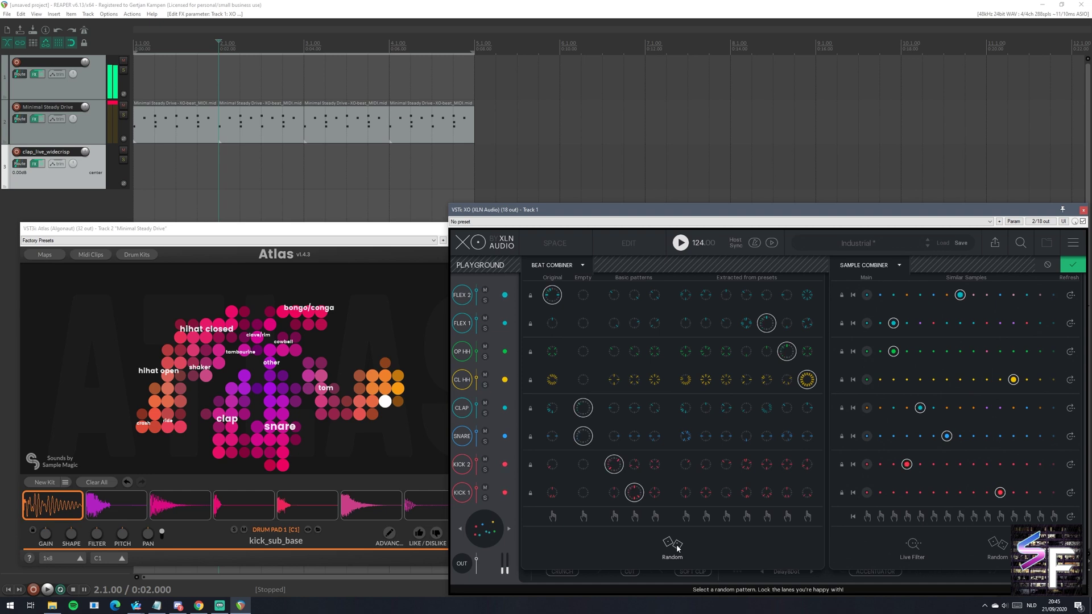
left_click(677, 546)
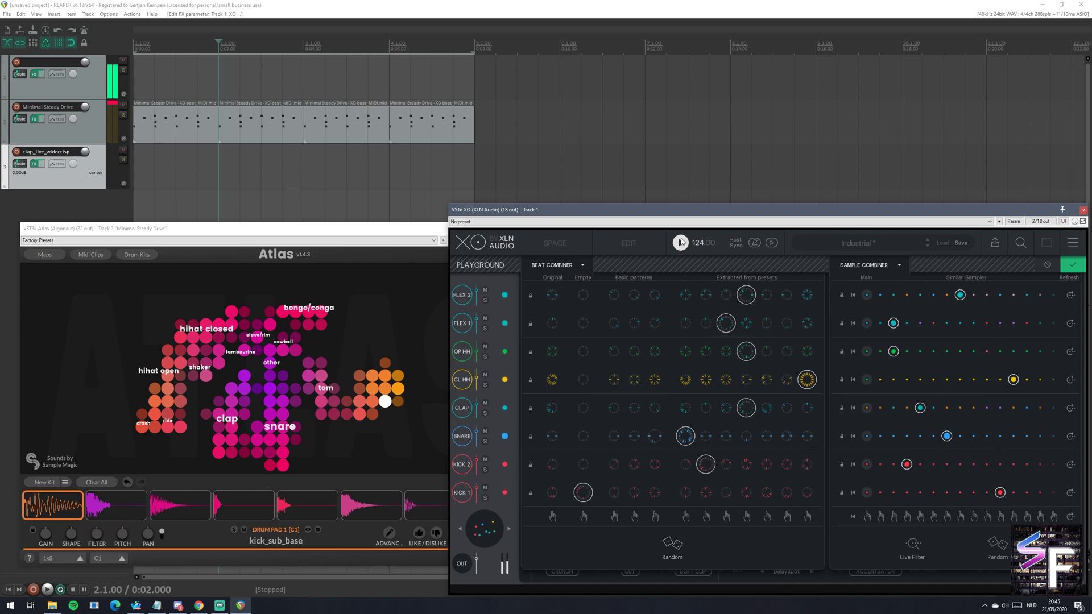
left_click(680, 249)
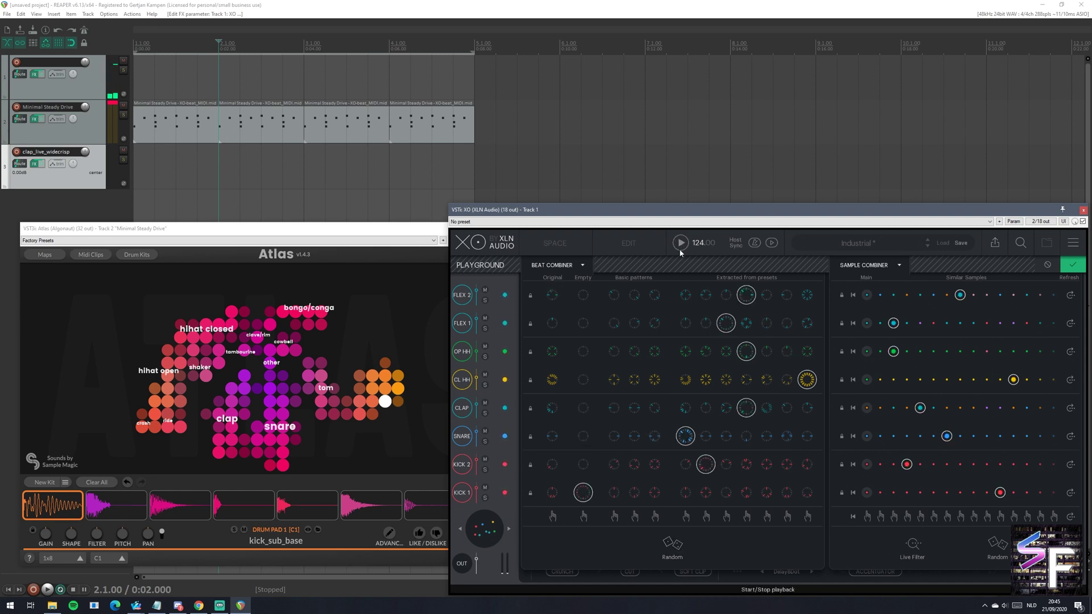
Step: Restore every lane to its original pattern and main sample, play the beat, and accept the playground result
left_click(552, 516)
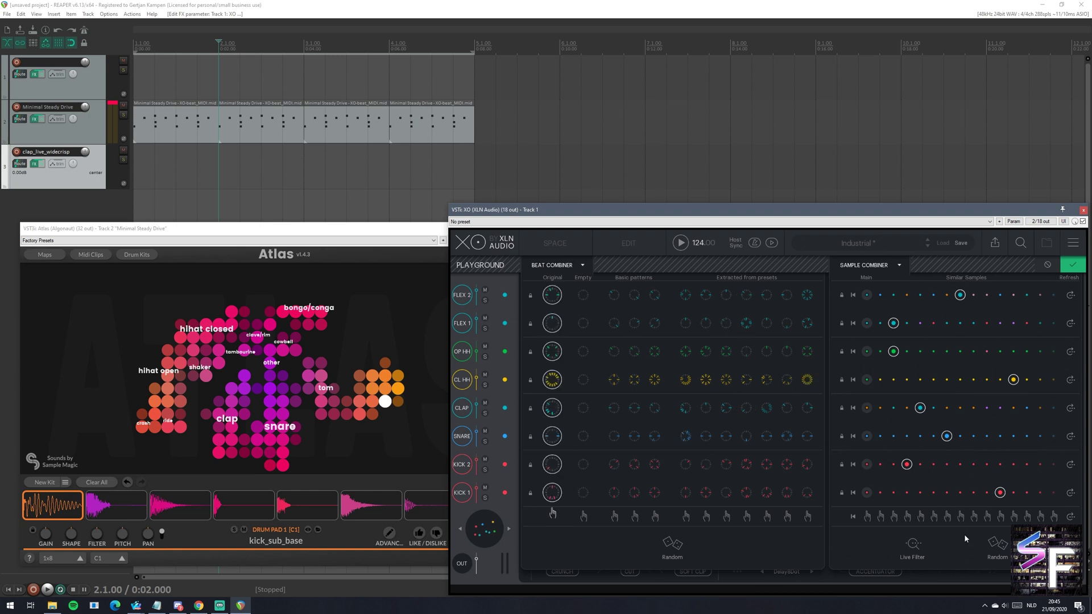
left_click(867, 516)
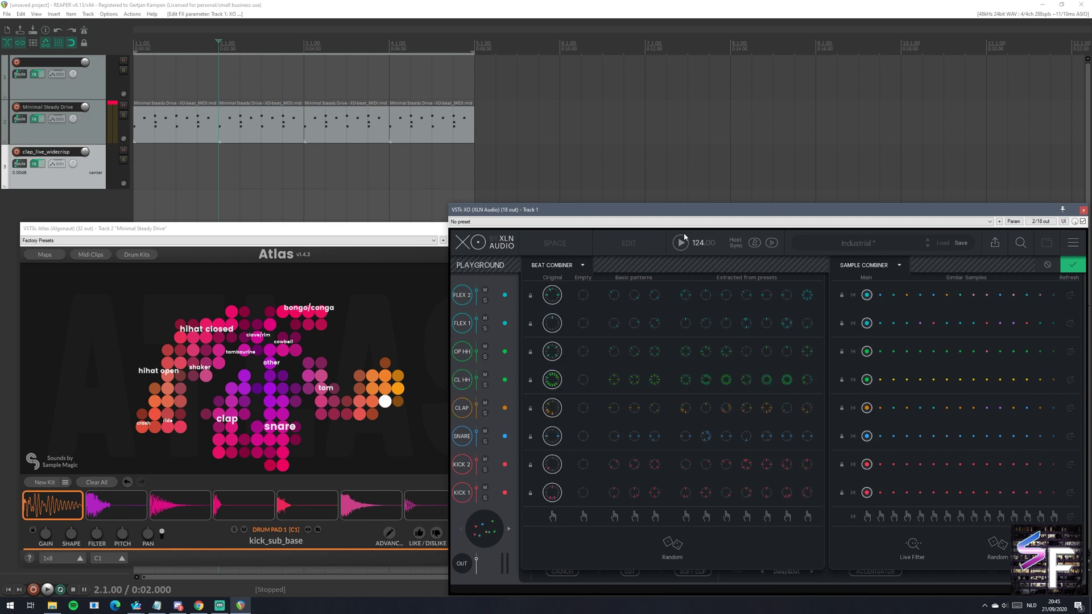
left_click(682, 242)
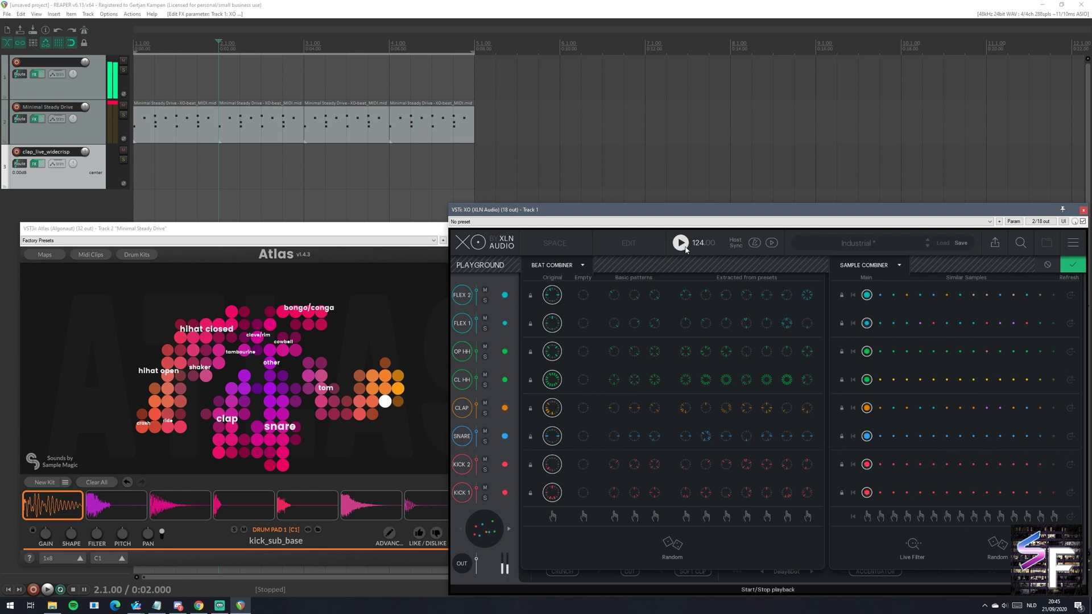
left_click(685, 248)
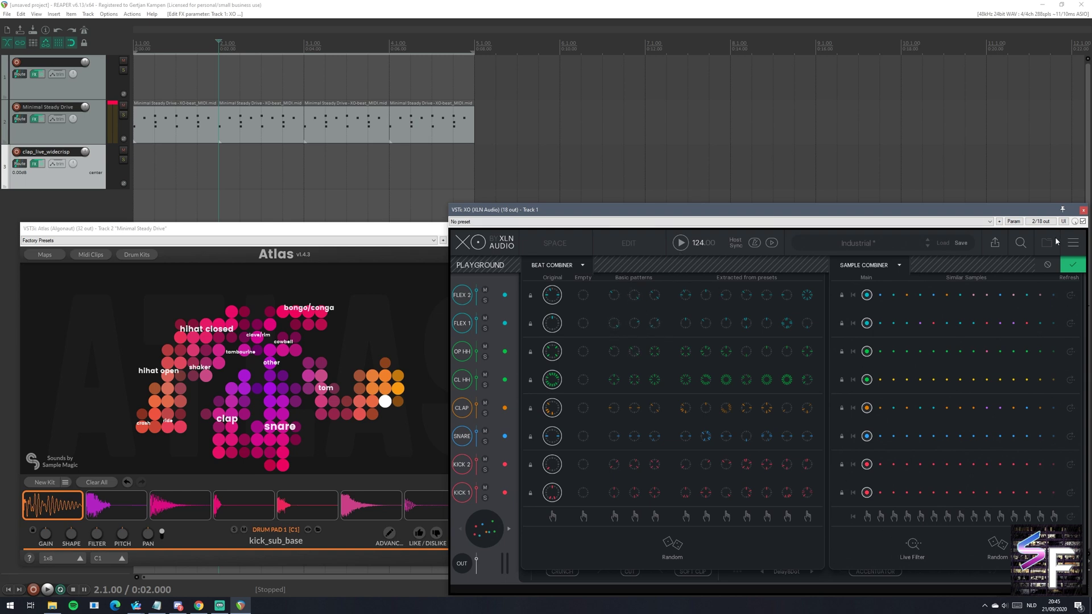
left_click(1067, 266)
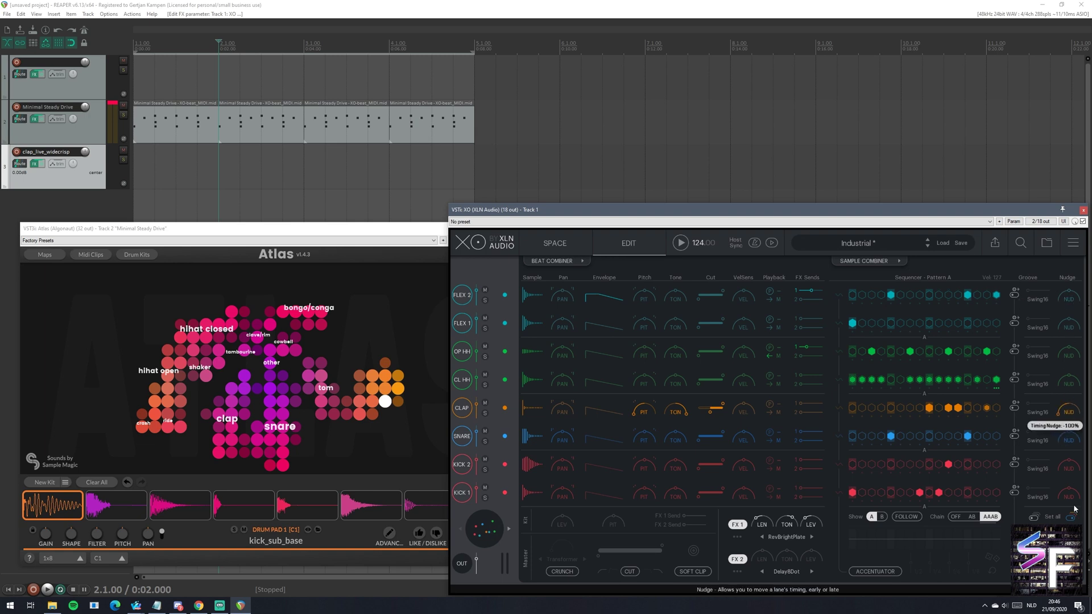
Step: Try out the Clap lane's timing nudge, return it to neutral, and use the set-all nudge control
scroll(1070, 415, "up", 3)
left_click_drag(1070, 415, 1059, 460)
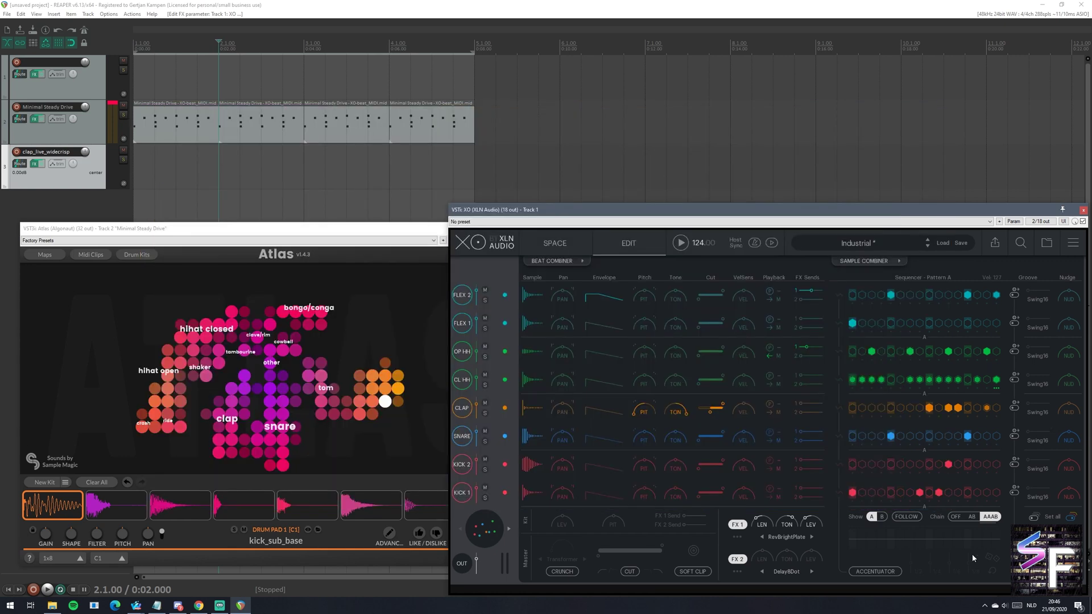
left_click(1071, 517)
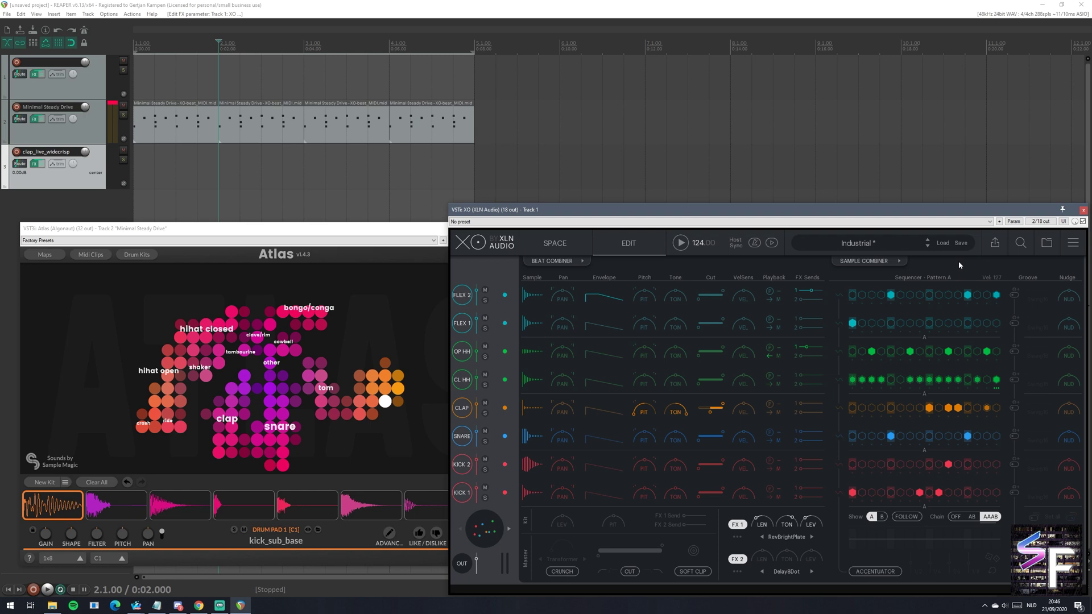
Step: Enable the Accentuator and play the beat, switching the effect off and on to compare
left_click(871, 573)
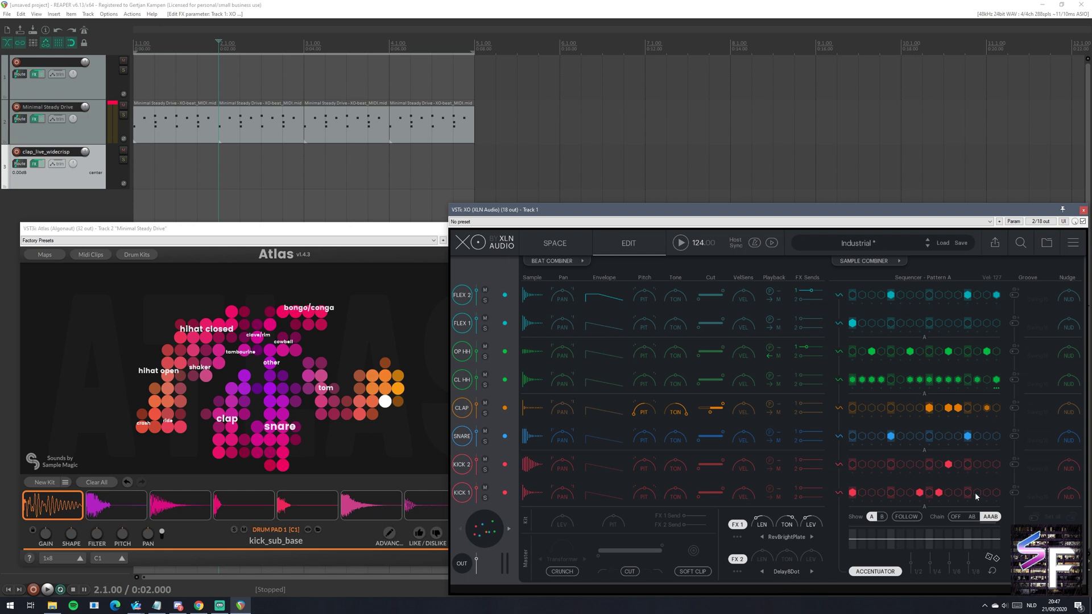
left_click(680, 244)
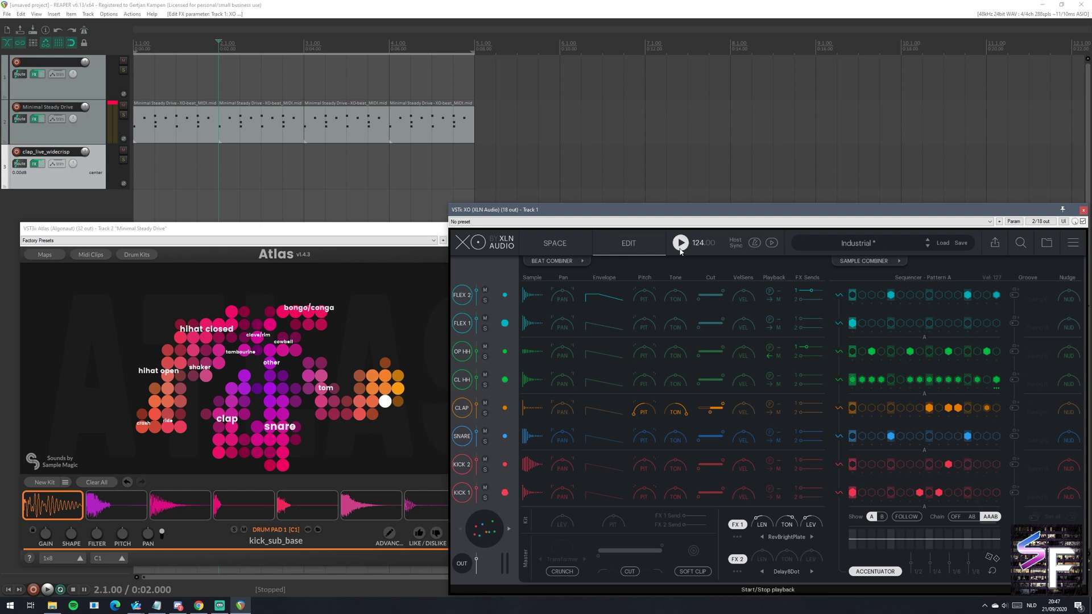
left_click(880, 573)
left_click(880, 573)
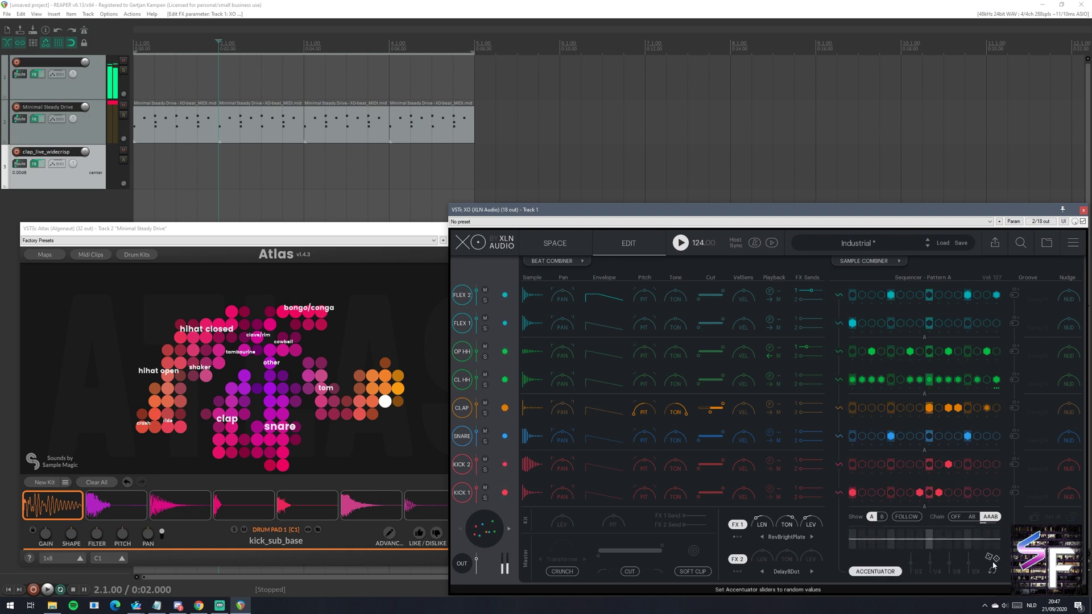
Step: Randomize the Accentuator sliders several times while the beat plays, and stop playback
left_click(993, 565)
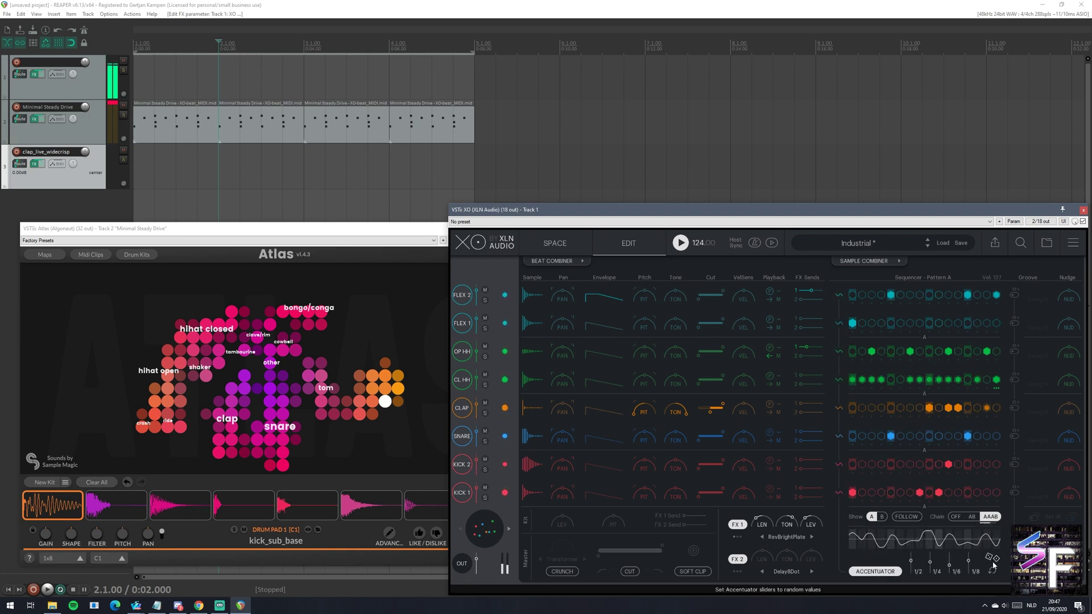
left_click(993, 565)
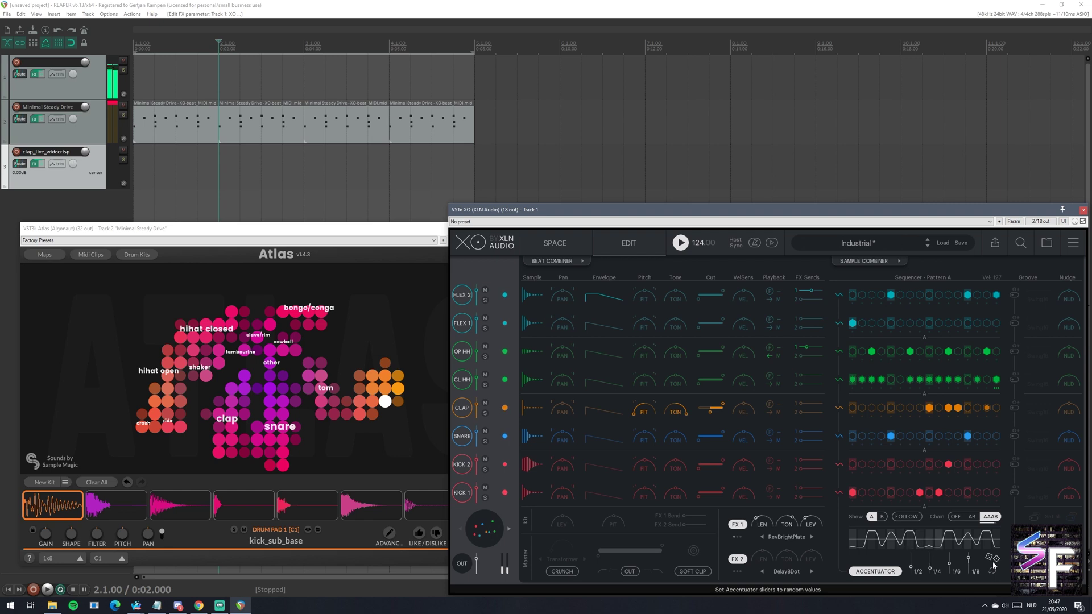
left_click(993, 564)
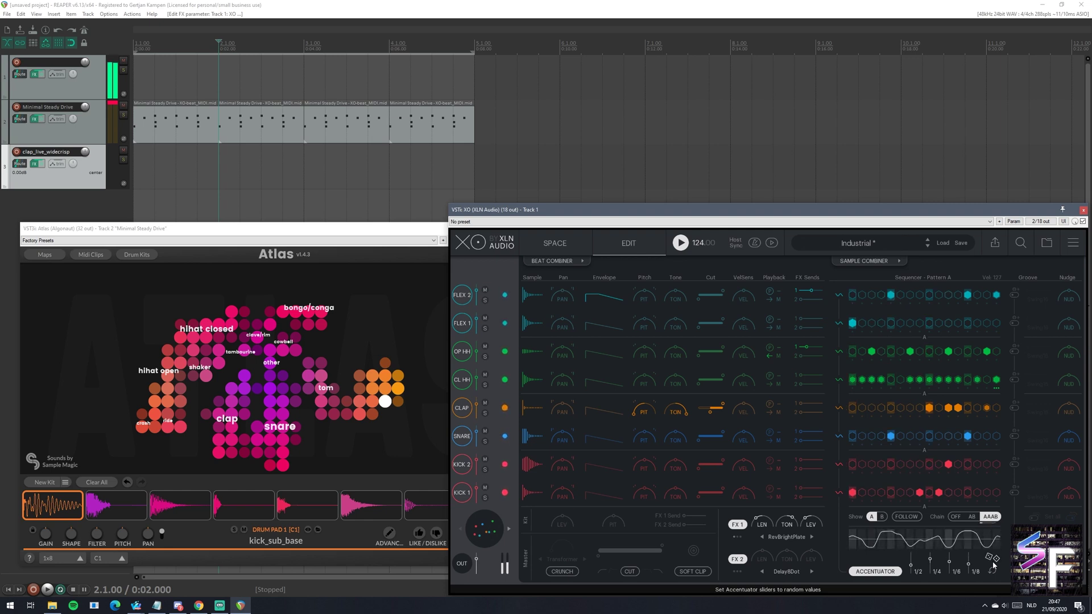
left_click(993, 565)
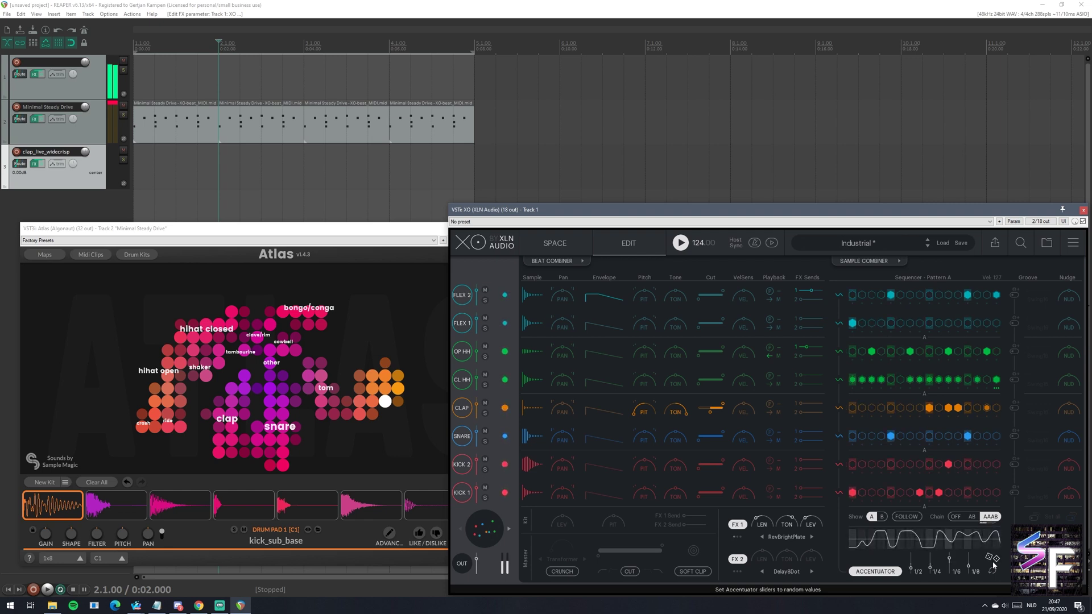
left_click(993, 565)
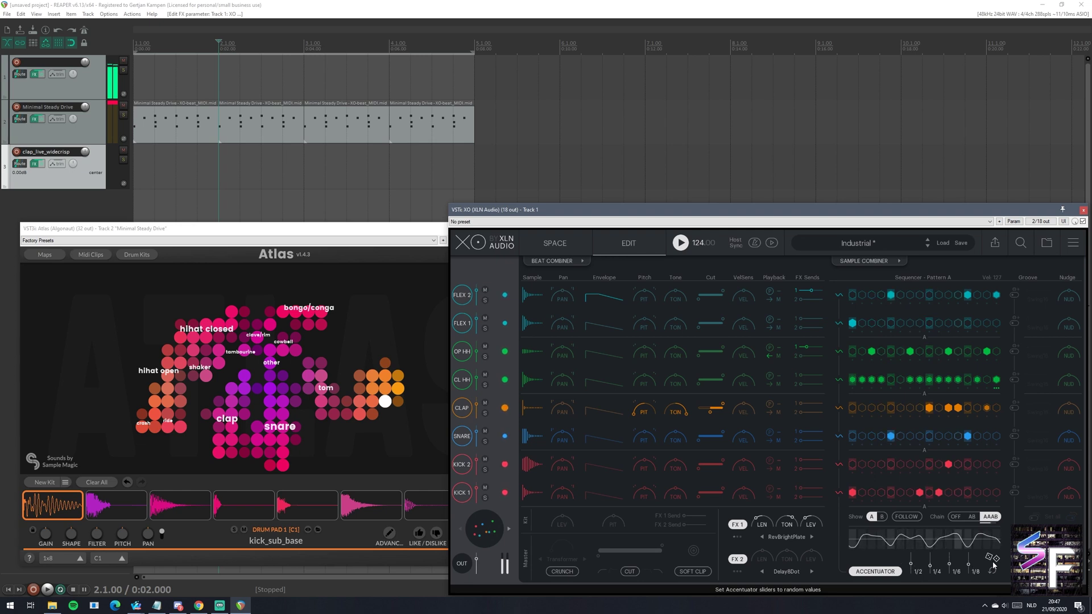
left_click(993, 565)
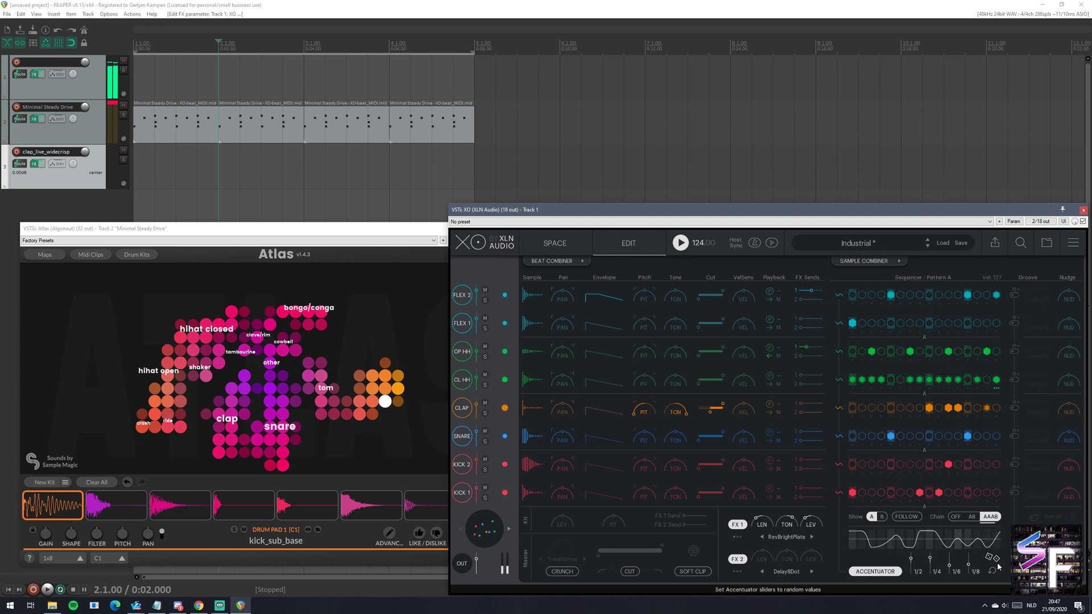
left_click(997, 566)
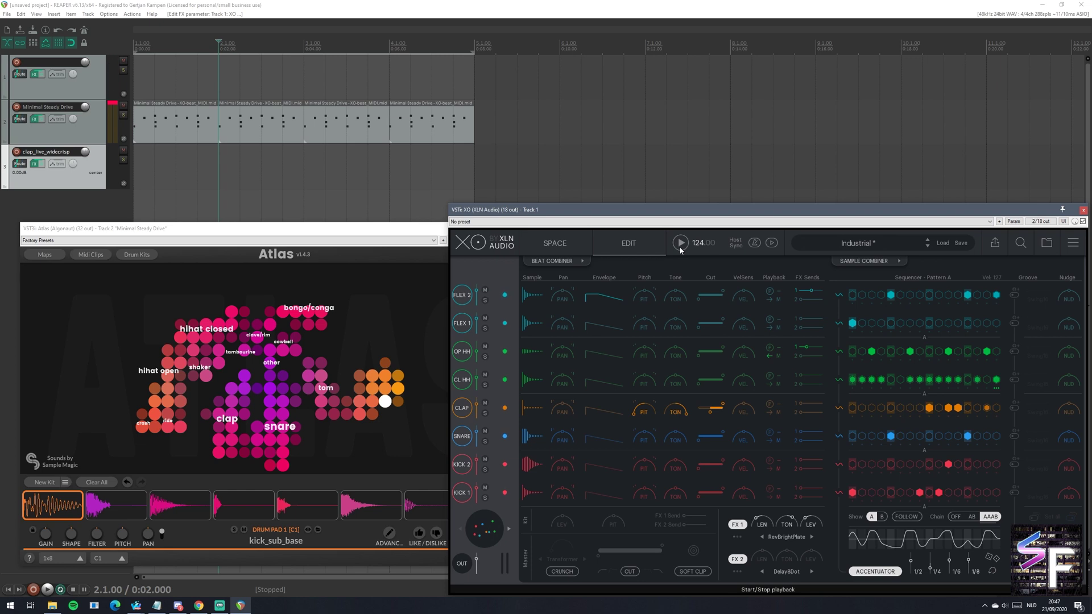
Step: Load the Funker! preset and play it, switch to the Fast Funky Loop preset, and confirm the choice
left_click(846, 244)
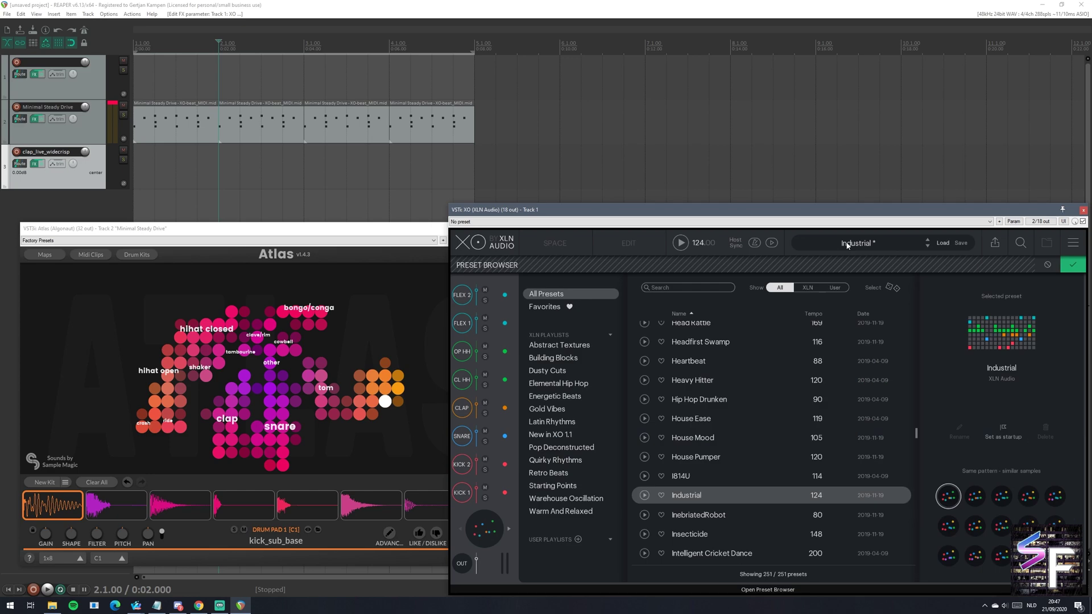
scroll(722, 421, "up", 10)
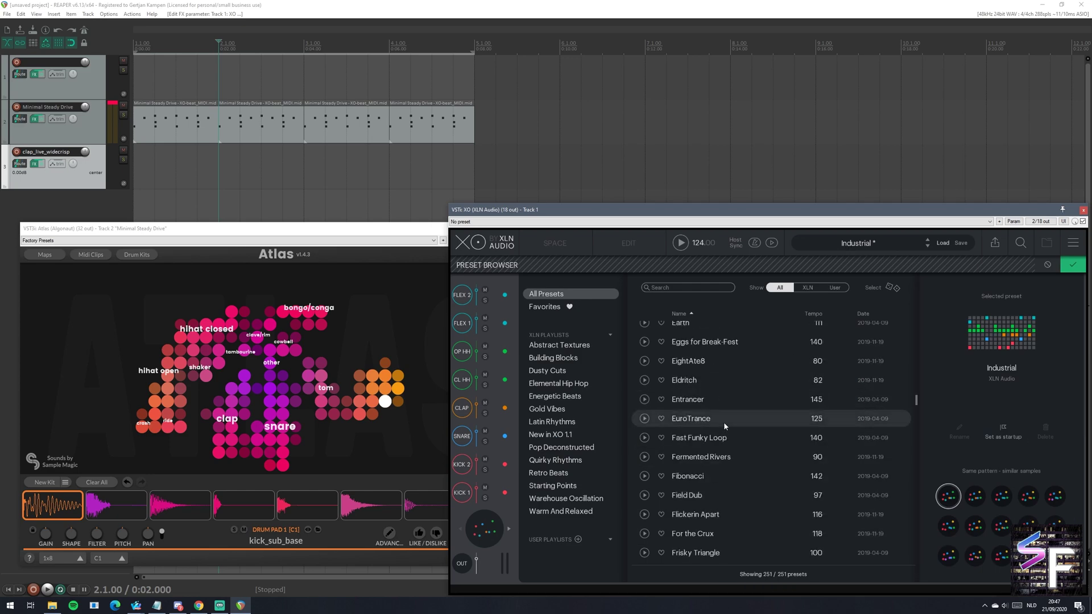
scroll(747, 506, "down", 1)
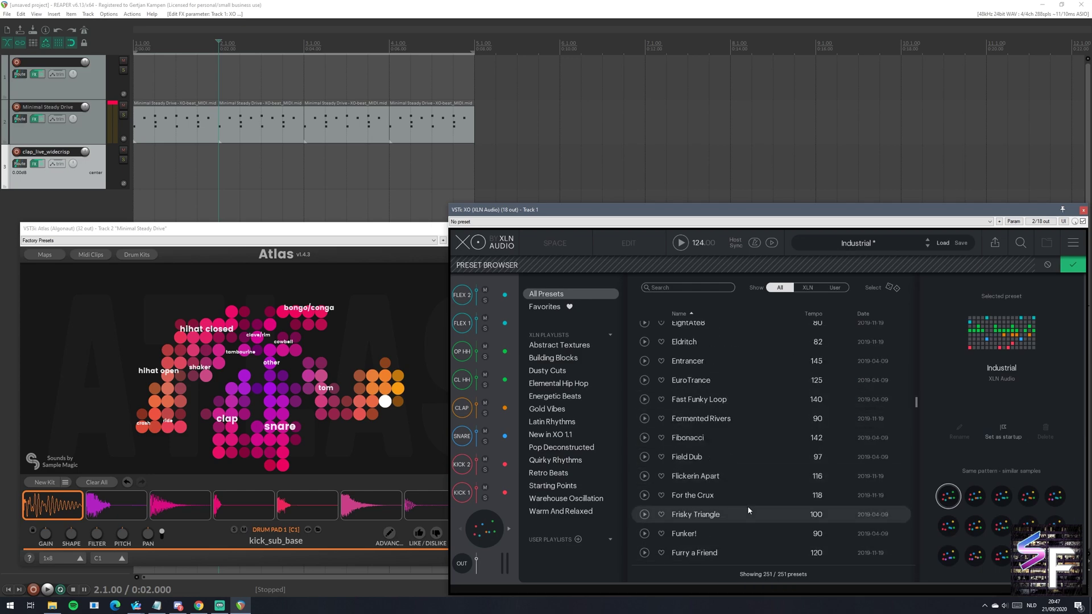
left_click(741, 533)
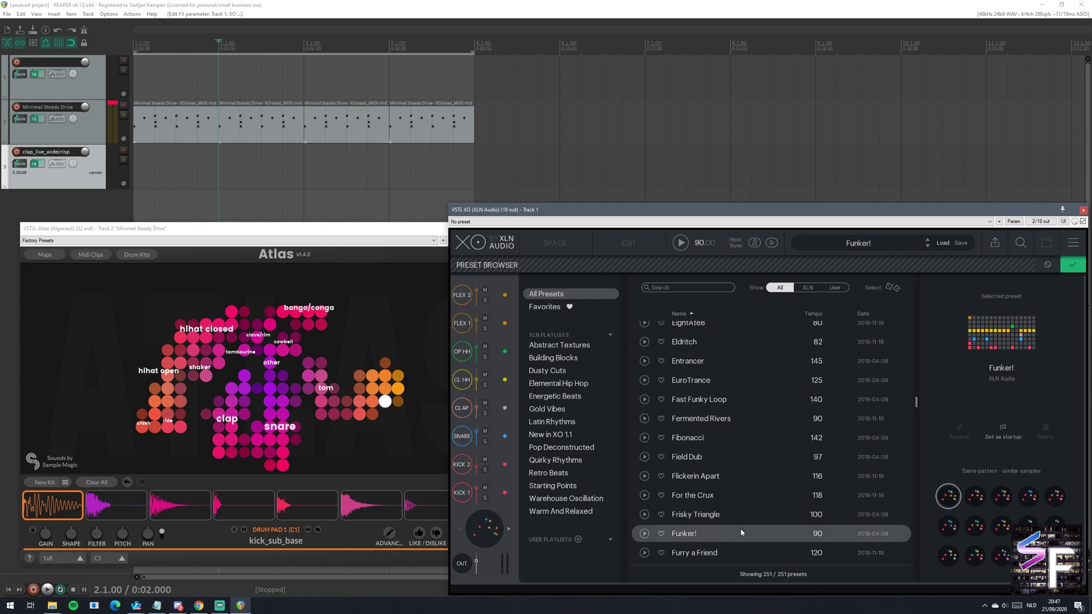
left_click(681, 244)
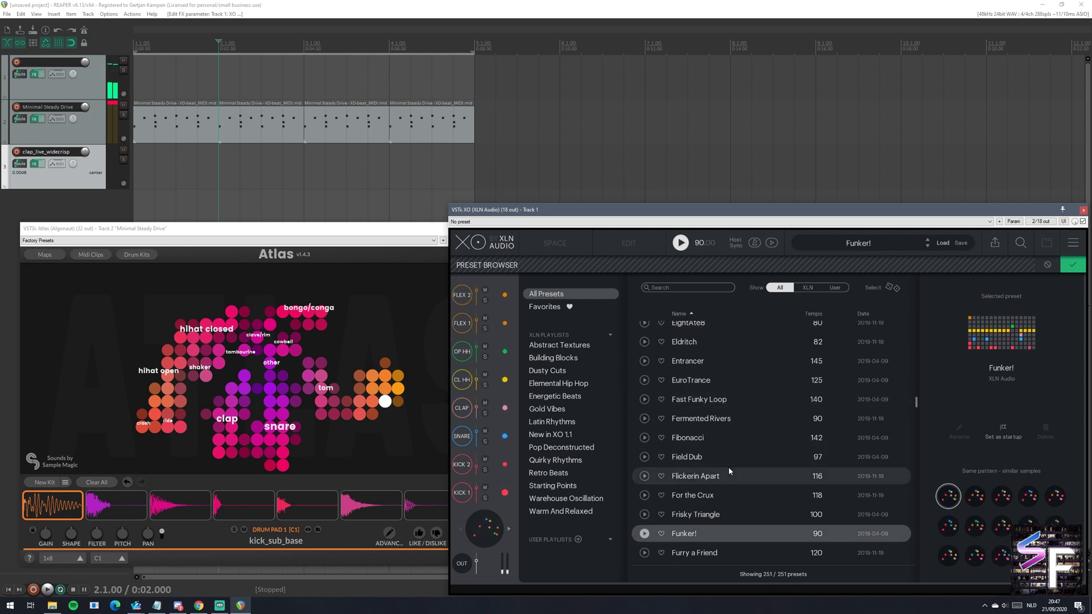
left_click(687, 398)
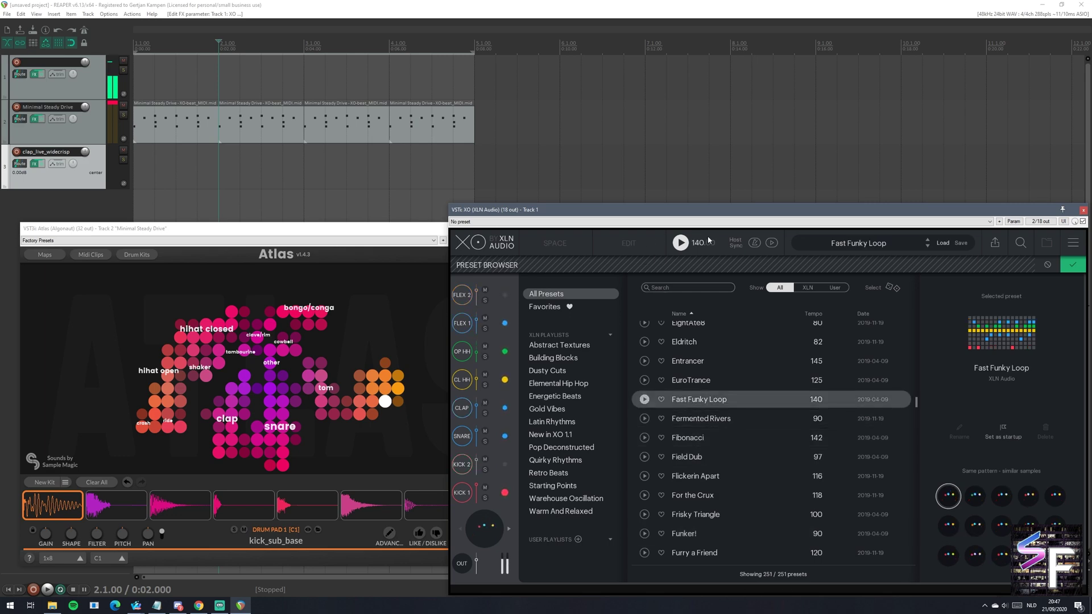
left_click(1065, 265)
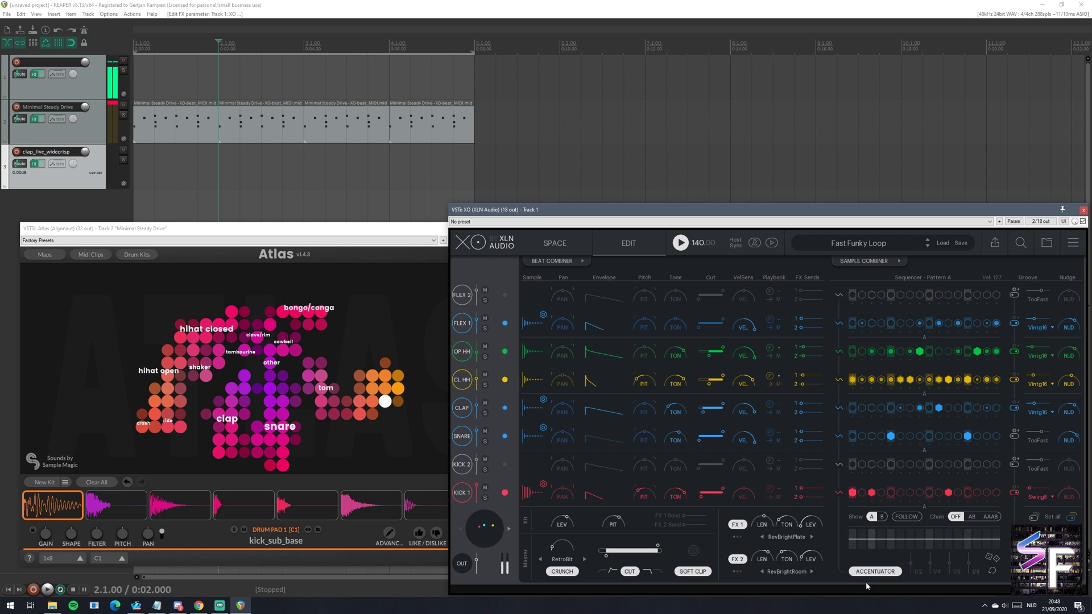
Step: Randomize the Accentuator sliders several times while the Fast Funky Loop beat plays
left_click(991, 561)
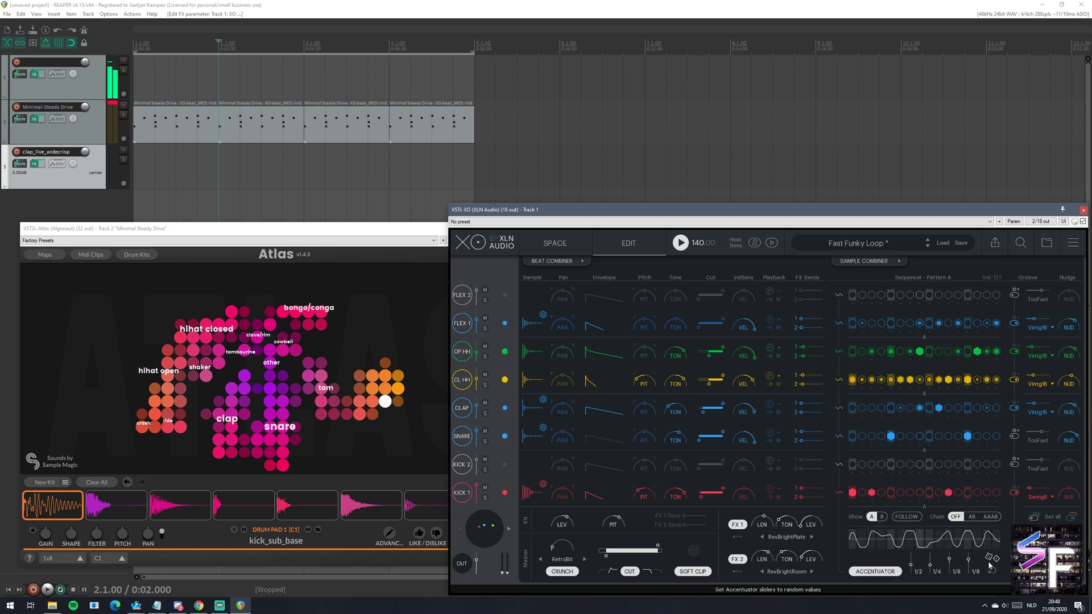
left_click(990, 562)
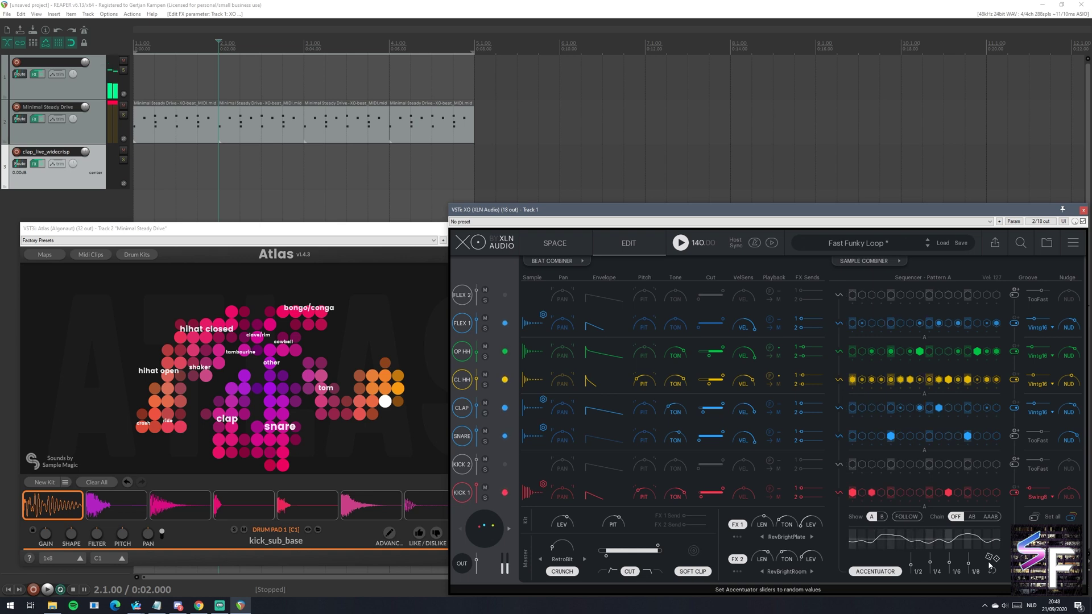
left_click(989, 563)
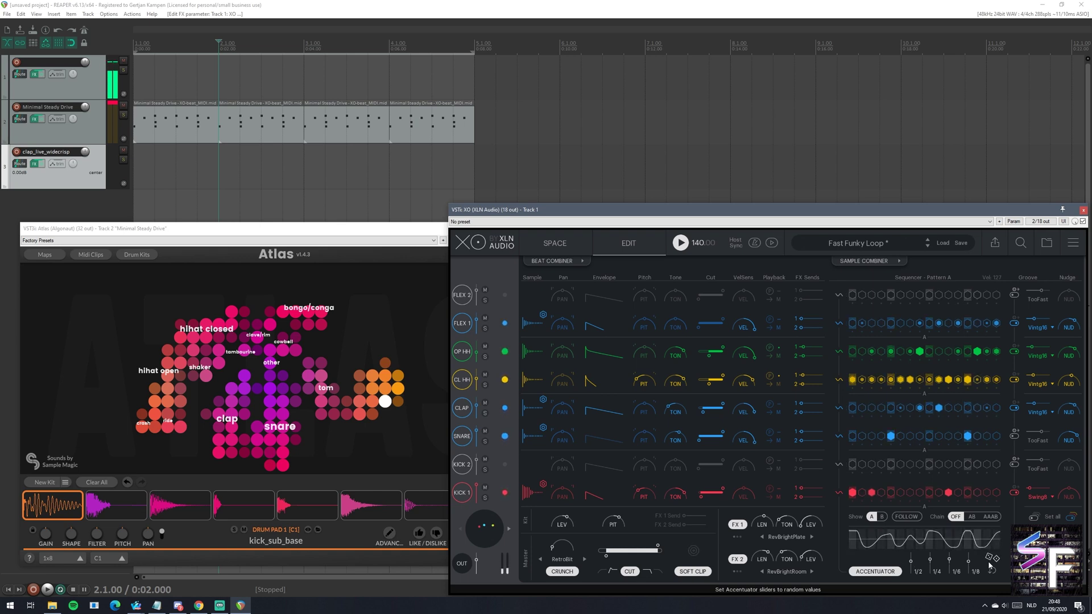
left_click(989, 563)
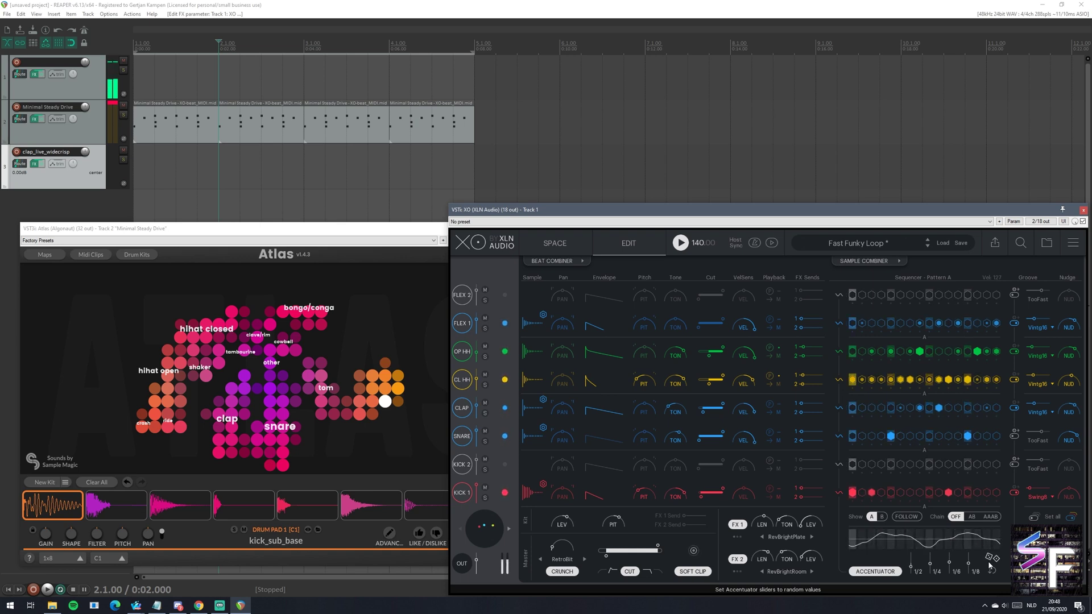
left_click(990, 563)
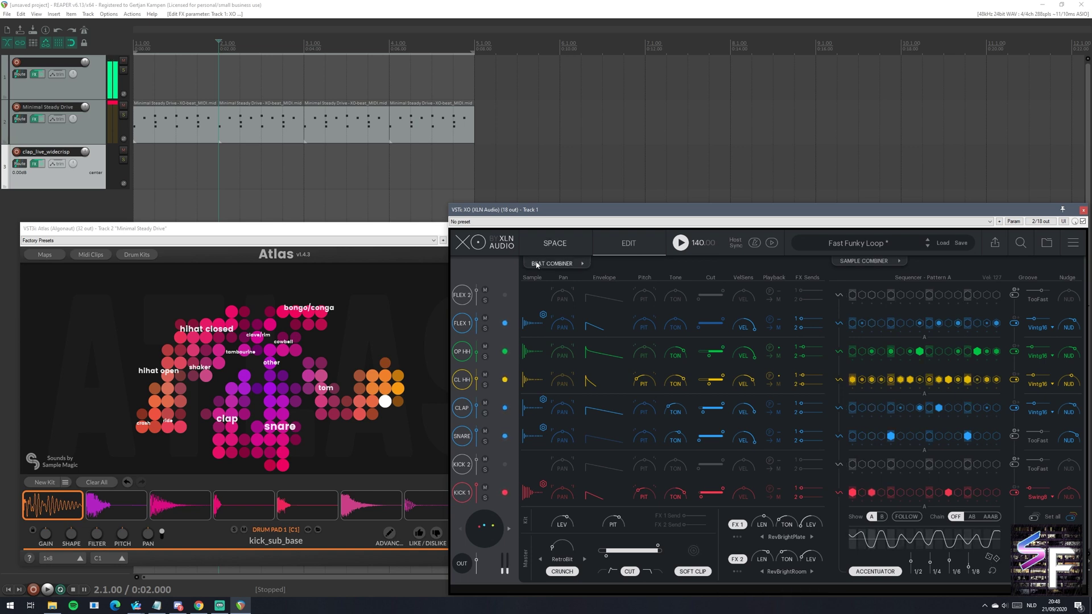
Step: Randomize the lane patterns in the Beat Combiner, view the Sample Combiner, and stop playback, leaving the playground with the new patterns
left_click(555, 261)
left_click(673, 545)
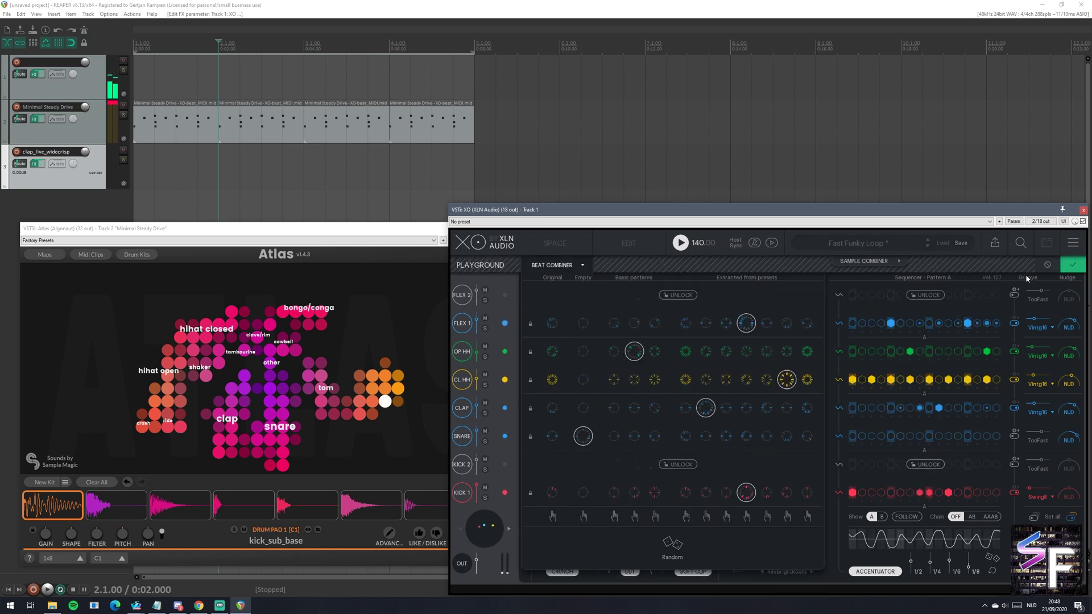
left_click(899, 261)
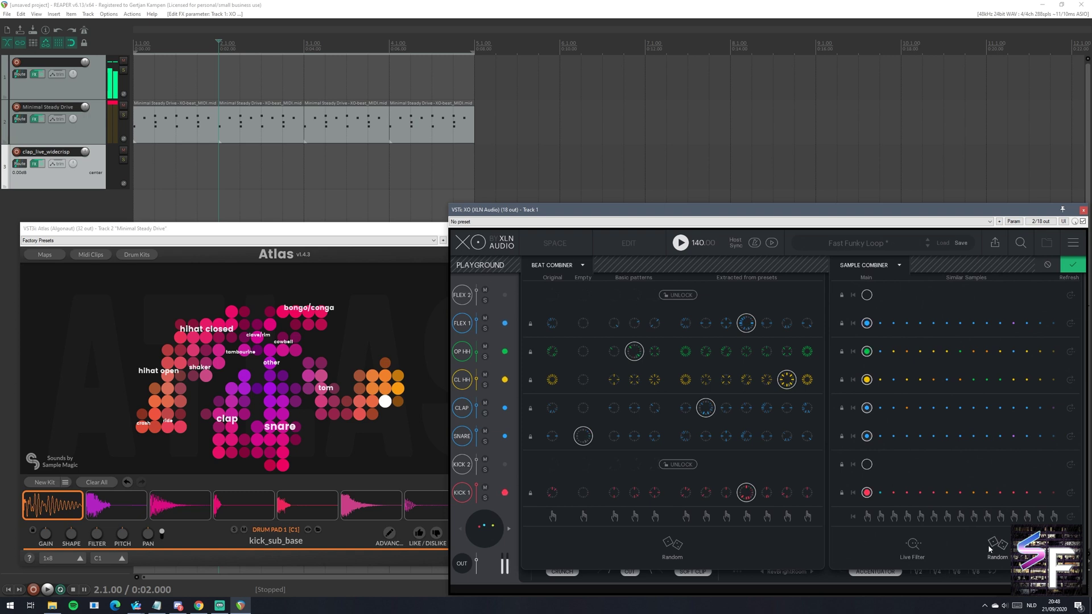
left_click(678, 244)
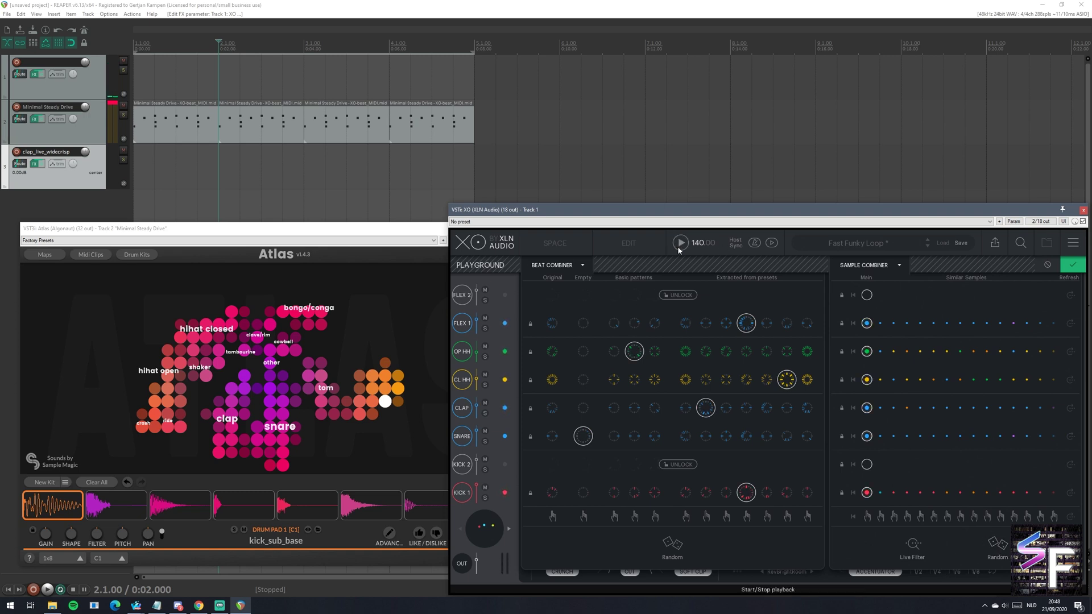
left_click(545, 262)
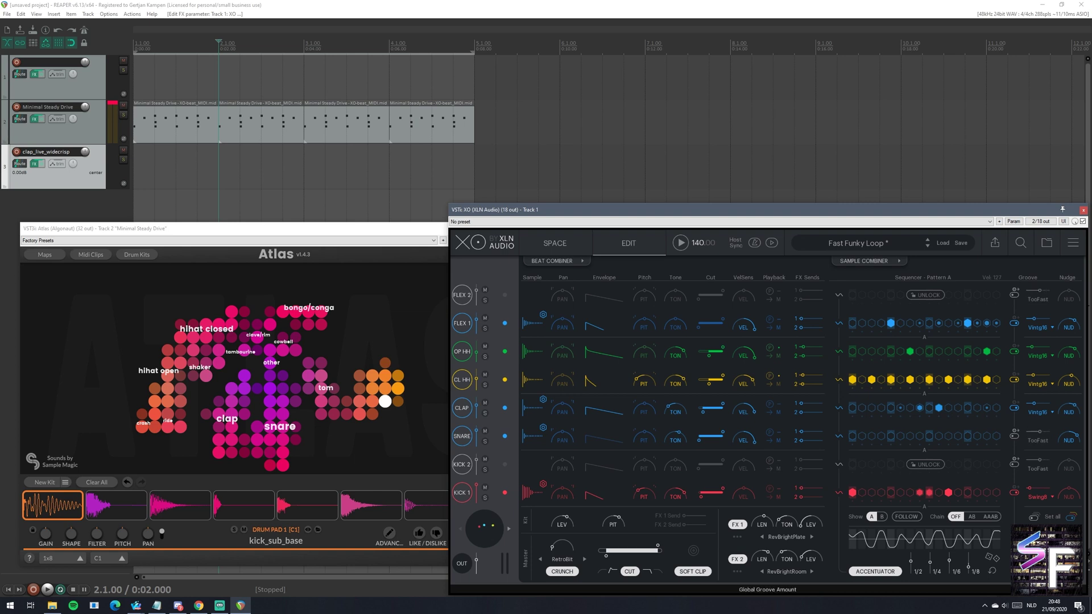
Step: View the groove options available for the Snare lane and close the list without choosing one
left_click(1038, 440)
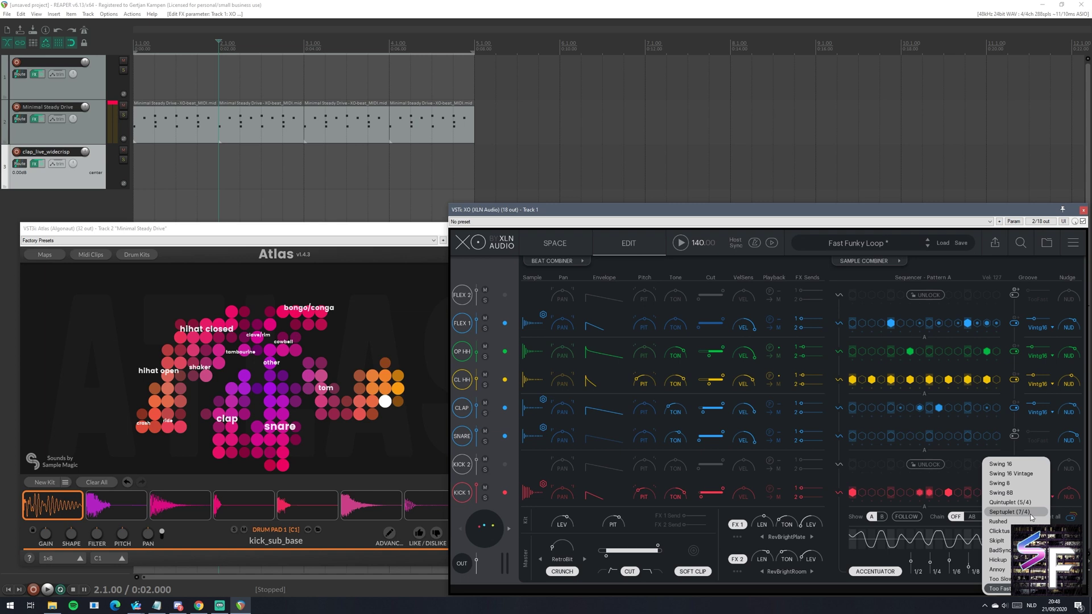
left_click(876, 282)
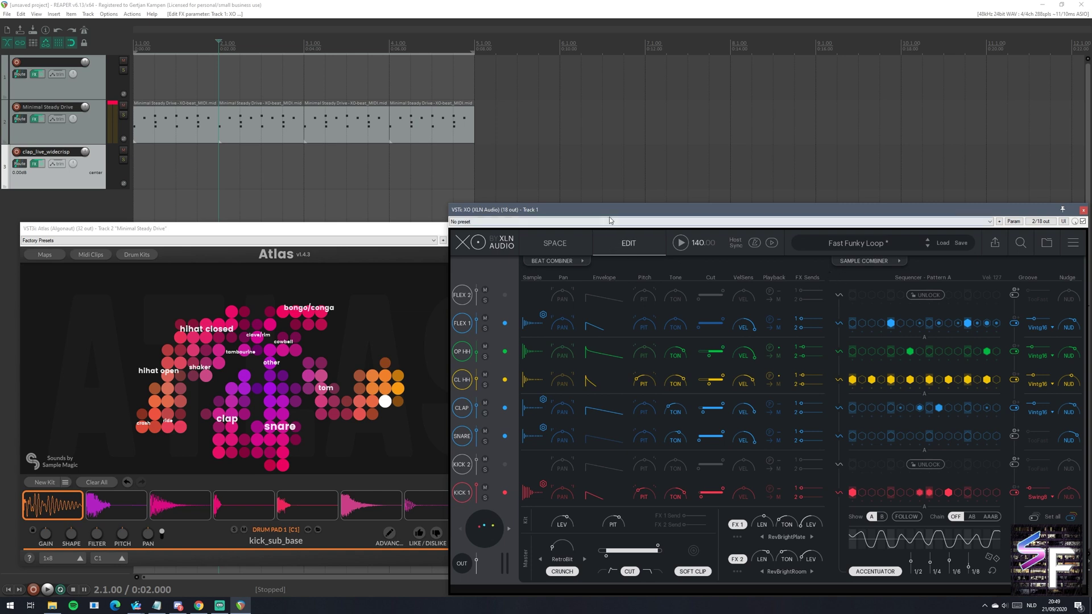
left_click_drag(606, 214, 602, 215)
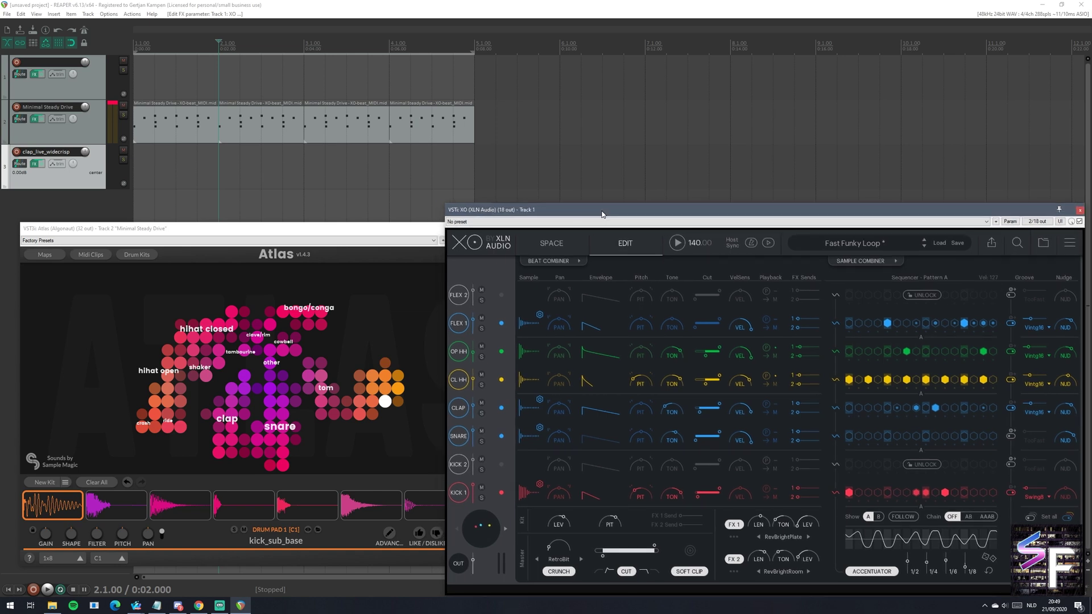
Step: Switch to Atlas, place the tom_wearit sample and two other pad samples on the clap_live_widecrisp track, and delete them
left_click_drag(239, 233, 227, 229)
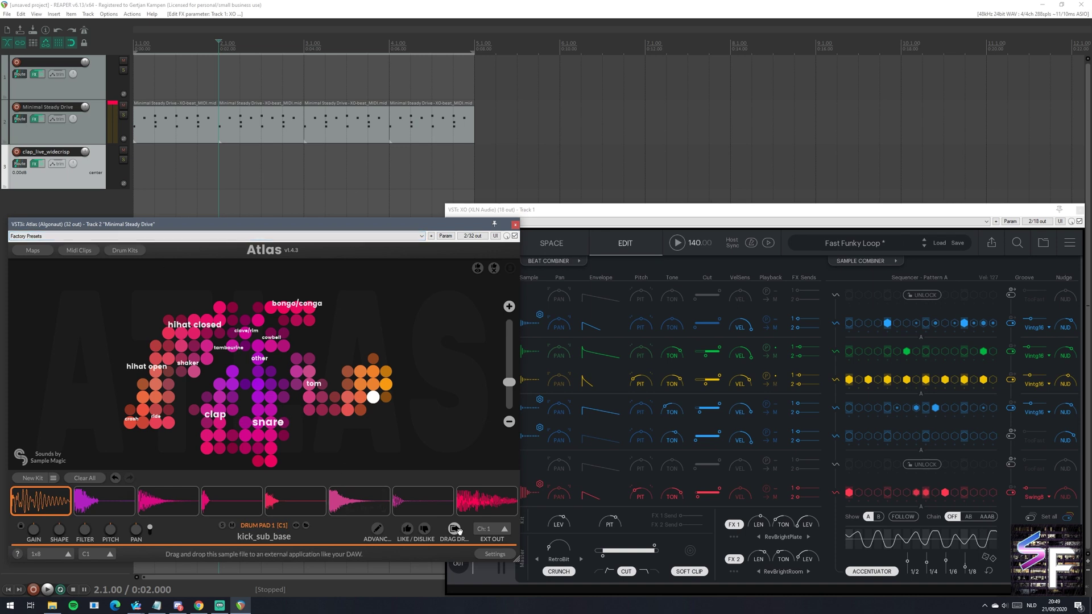
left_click(414, 496)
left_click_drag(415, 496, 182, 179)
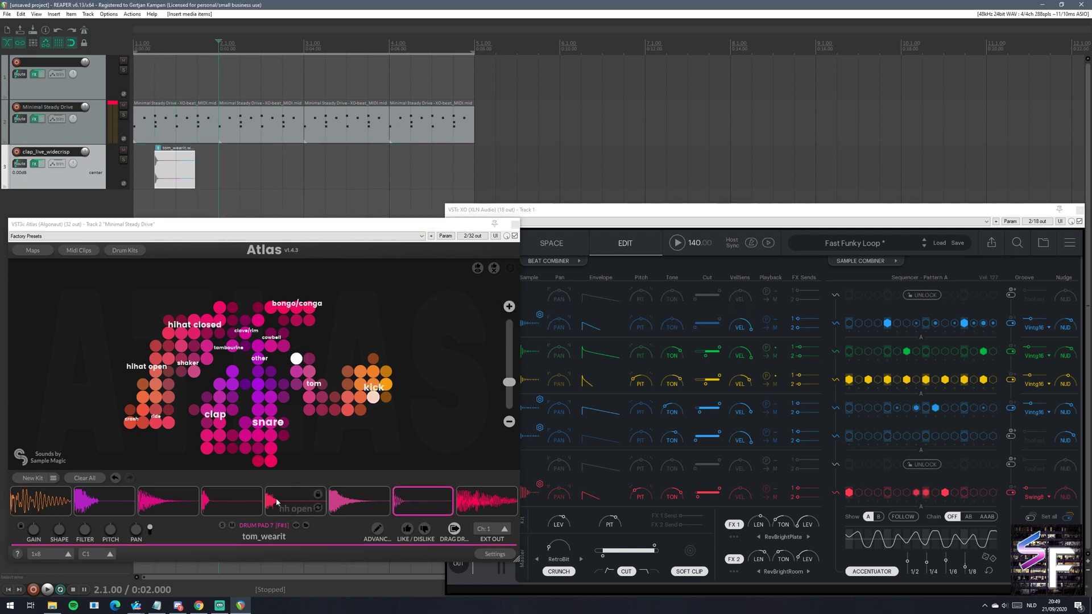
left_click(283, 501)
left_click_drag(227, 499, 222, 179)
left_click_drag(269, 171, 193, 186)
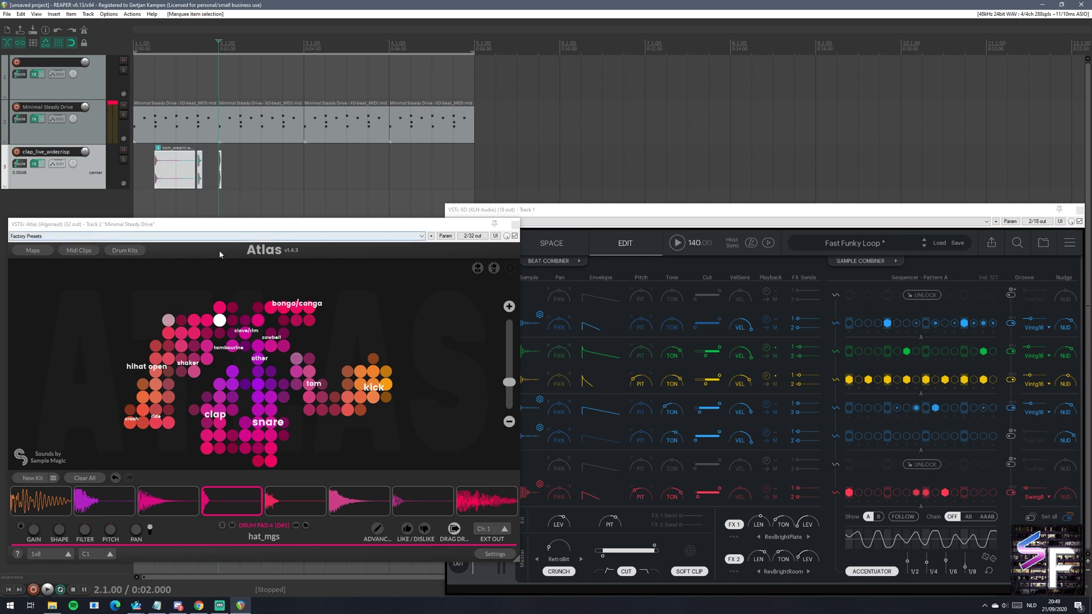
key("Delete")
key("space")
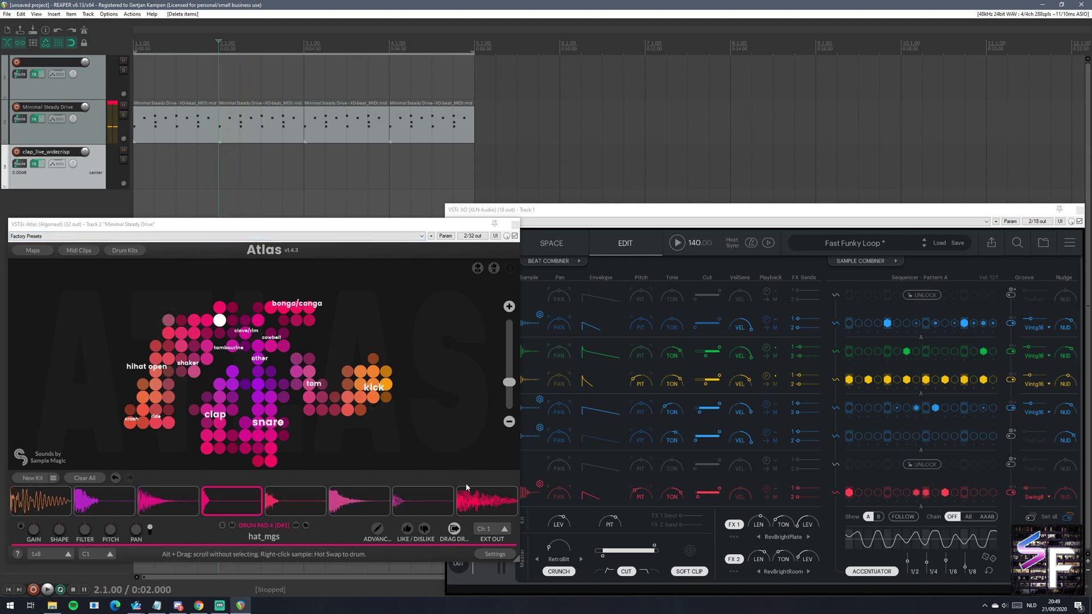
Step: Export the hat_mgs sample from Atlas onto the clap_live_widecrisp track at bar 2, and delete it
left_click_drag(454, 529, 221, 174)
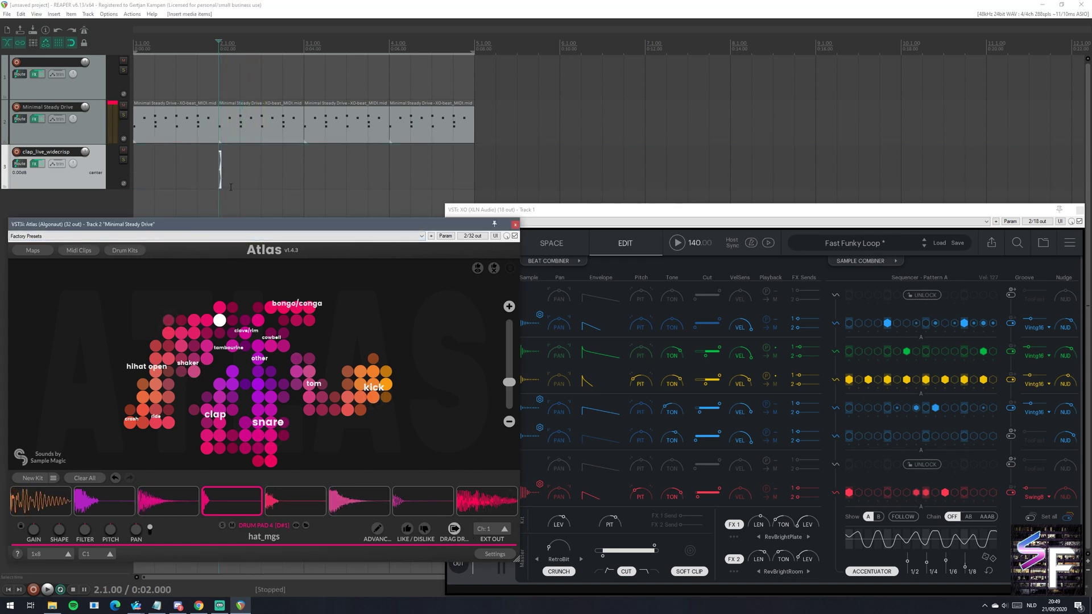
left_click(221, 170)
key("Delete")
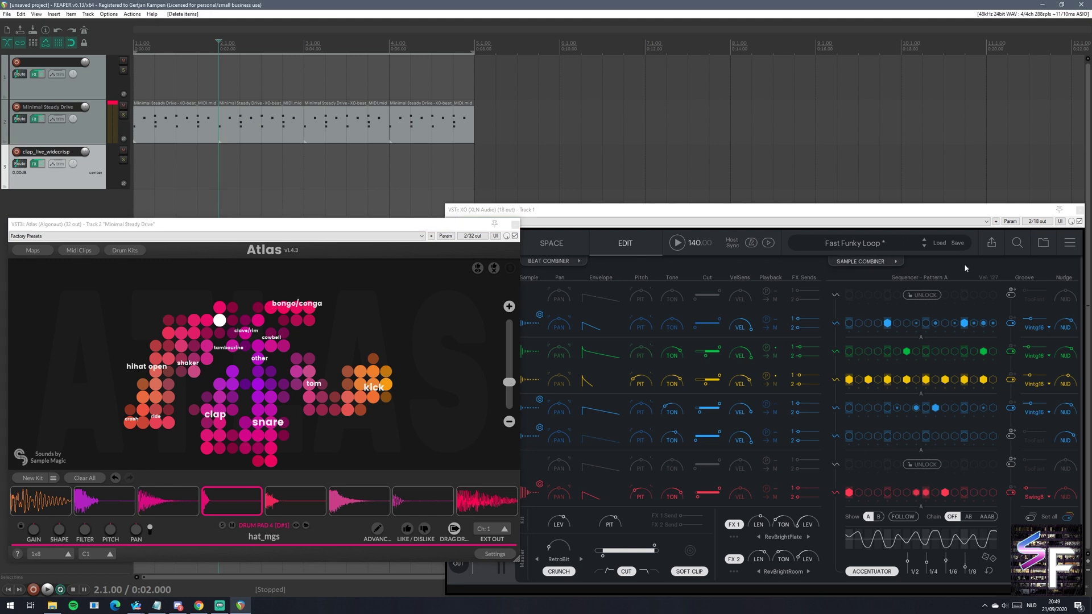
Step: Open XO's WAV and MIDI export, place the beat as MIDI on the clap_live_widecrisp track, and delete the item
left_click(991, 244)
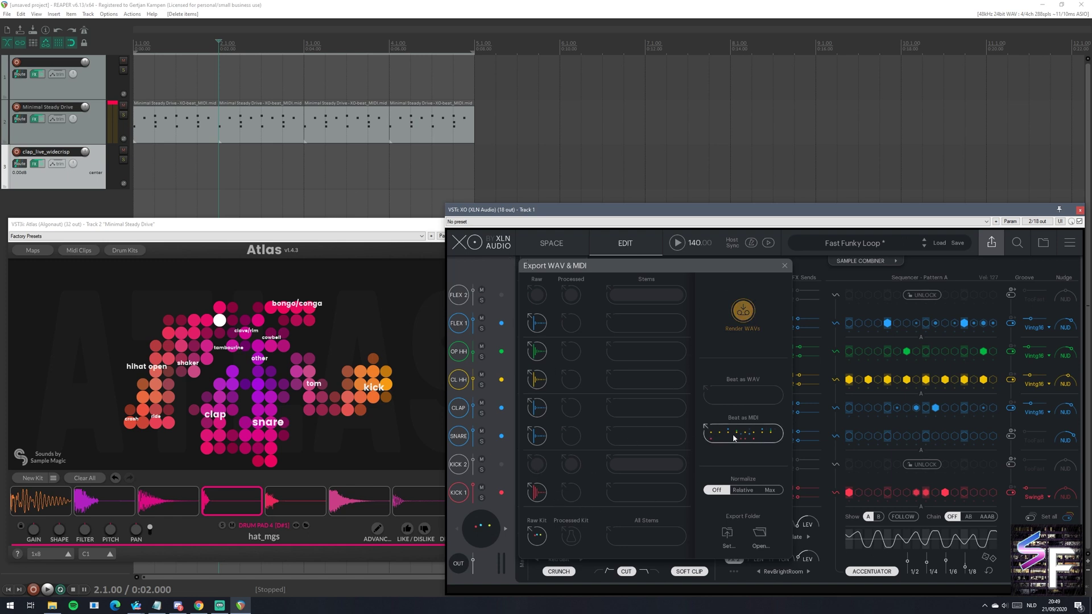
left_click_drag(743, 432, 387, 176)
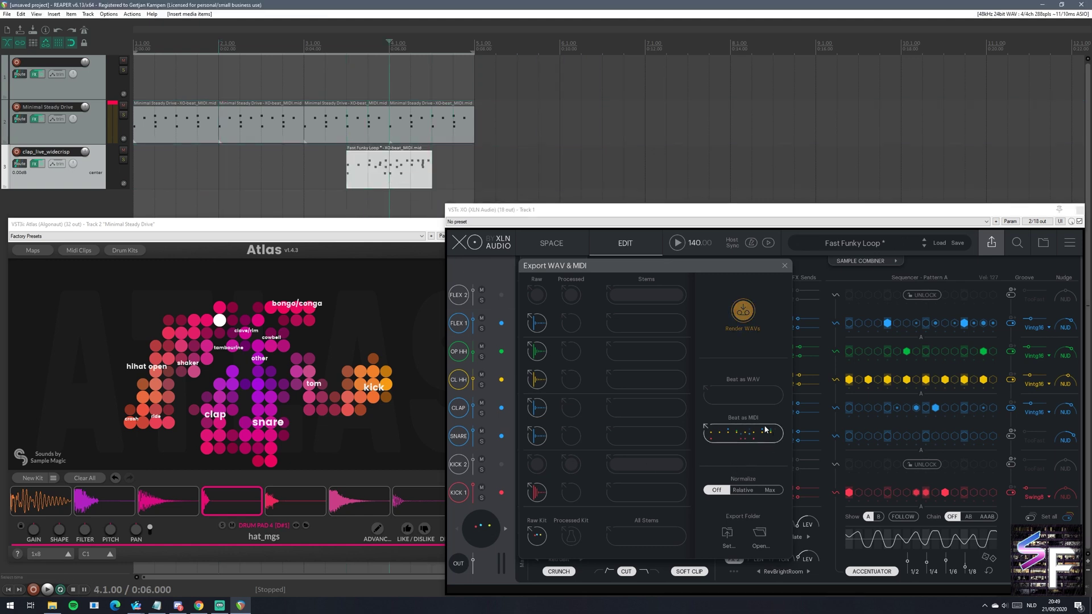
key("Delete")
Step: Try placing the raw Flex 1 and Clap samples on the clap_live_widecrisp track, deleting the inserted audio
left_click_drag(537, 325, 386, 159)
left_click(409, 171)
key("Delete")
left_click_drag(532, 412, 402, 171)
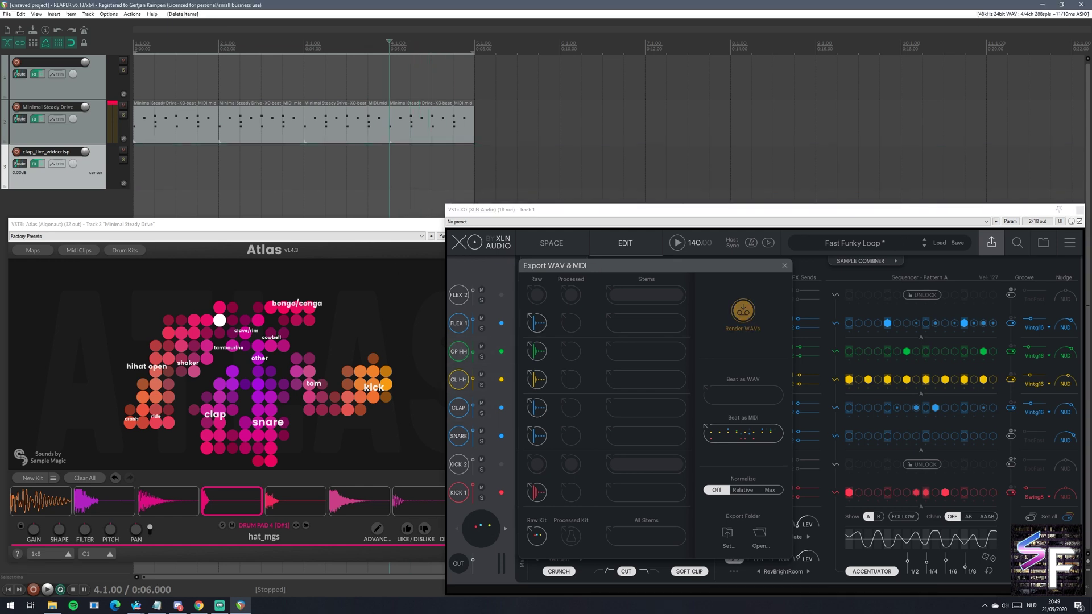
Step: Insert XO's whole raw kit into the project on separate tracks, closing the Atlas window along the way
left_click_drag(536, 534, 283, 166)
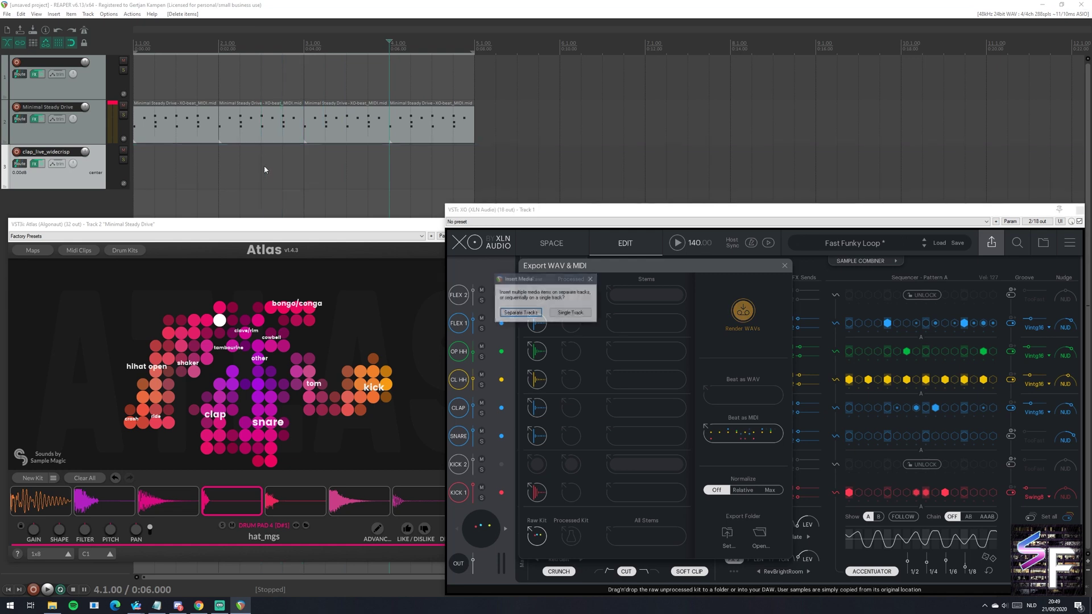
left_click(436, 247)
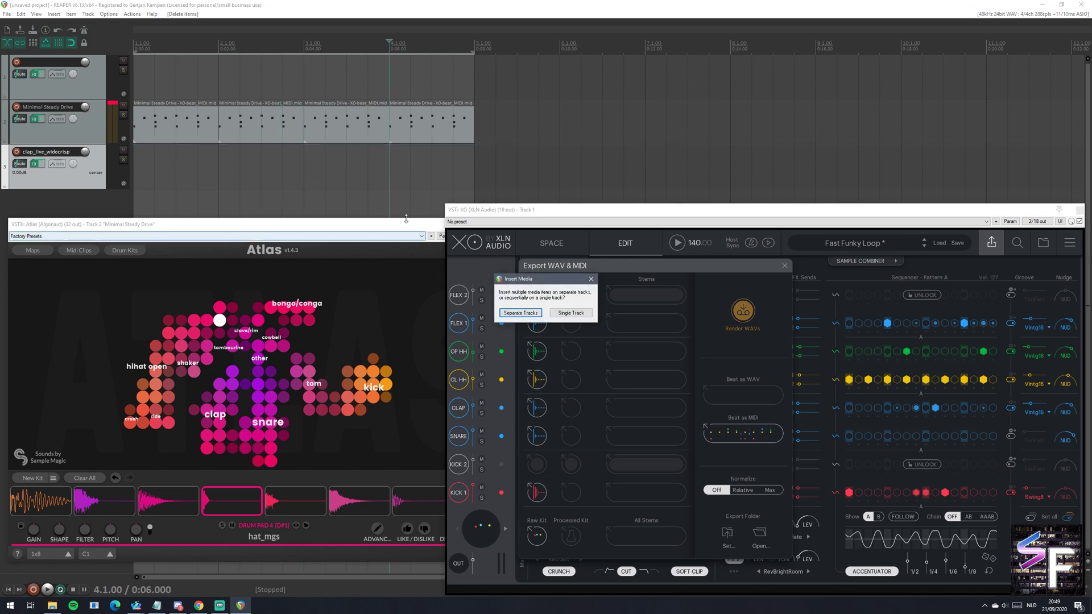
left_click(592, 219)
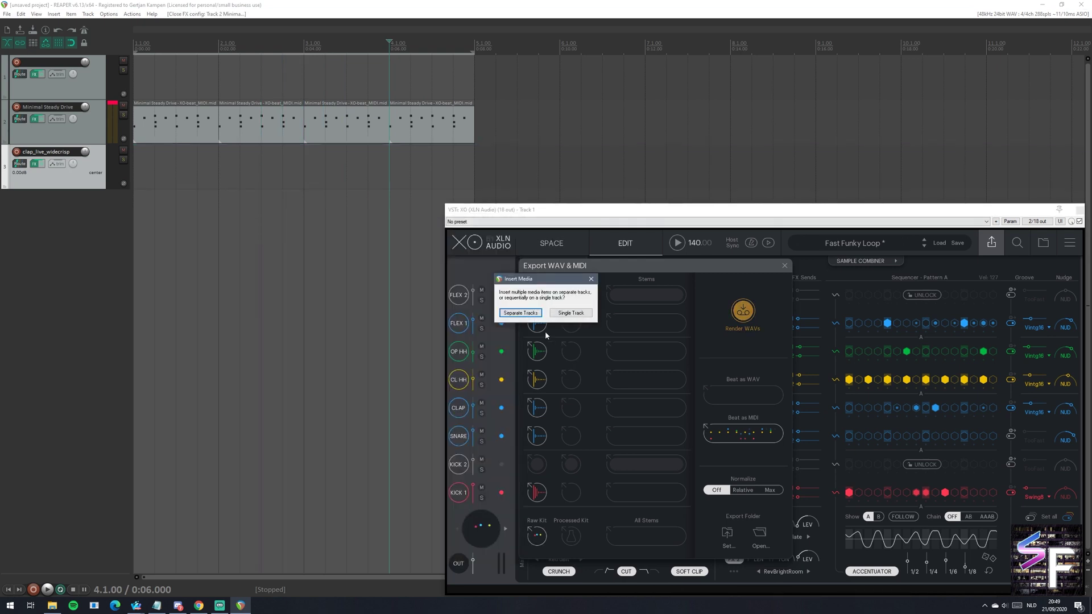
left_click(521, 314)
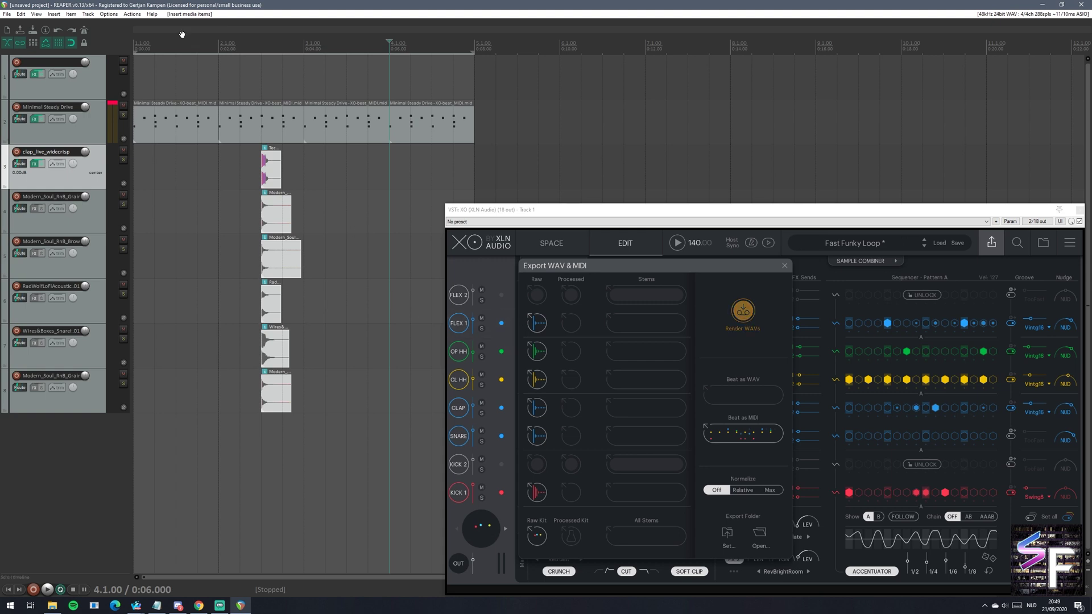
Step: Remove the clap_live_widecrisp track and all the raw kit sample tracks below it
left_click(85, 401, "shift")
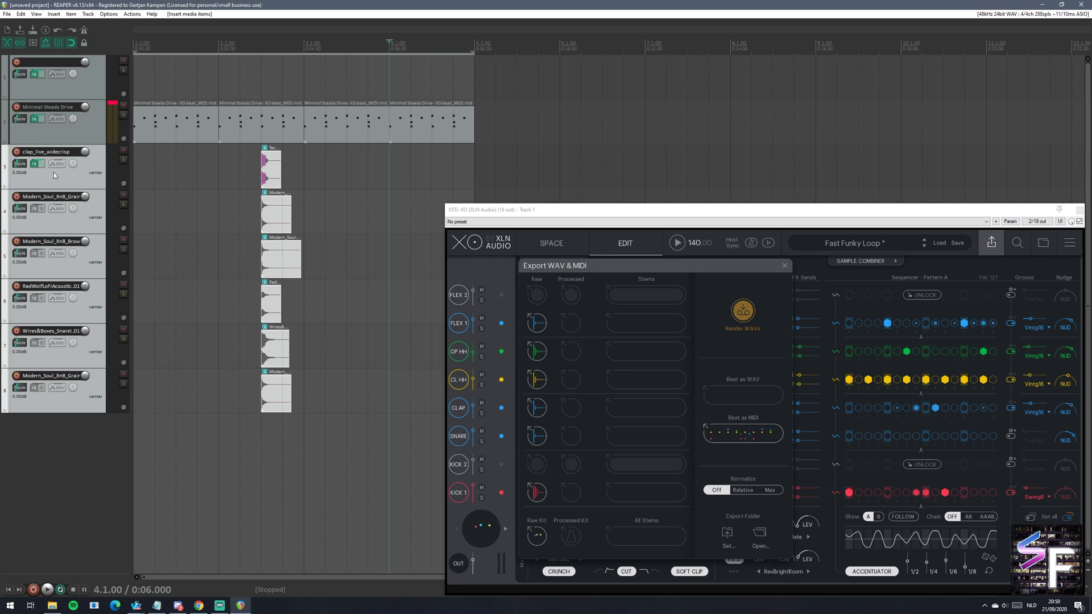
right_click(96, 179)
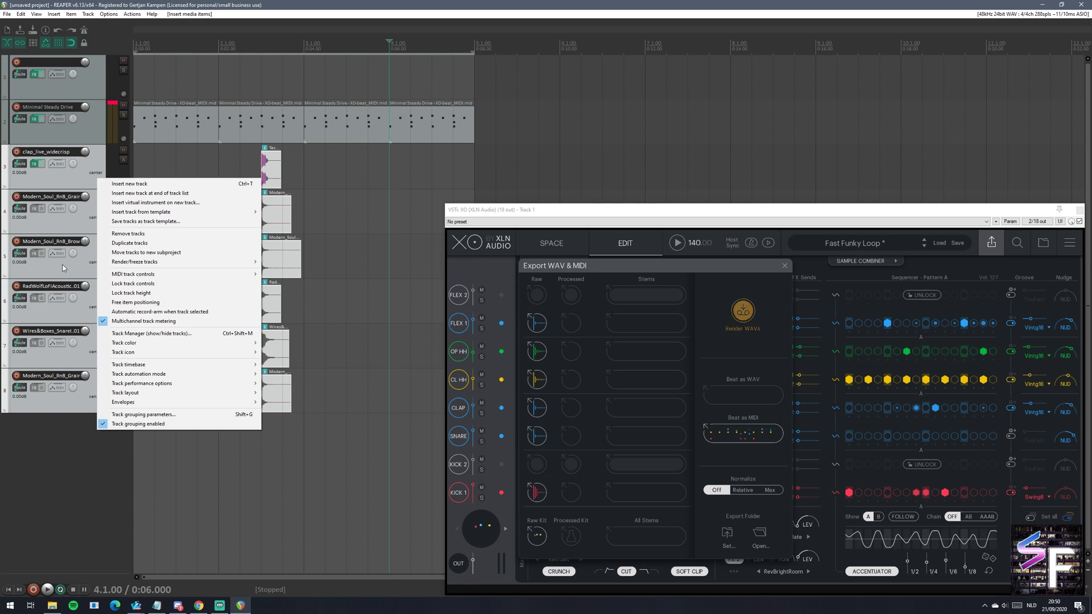
left_click(150, 237)
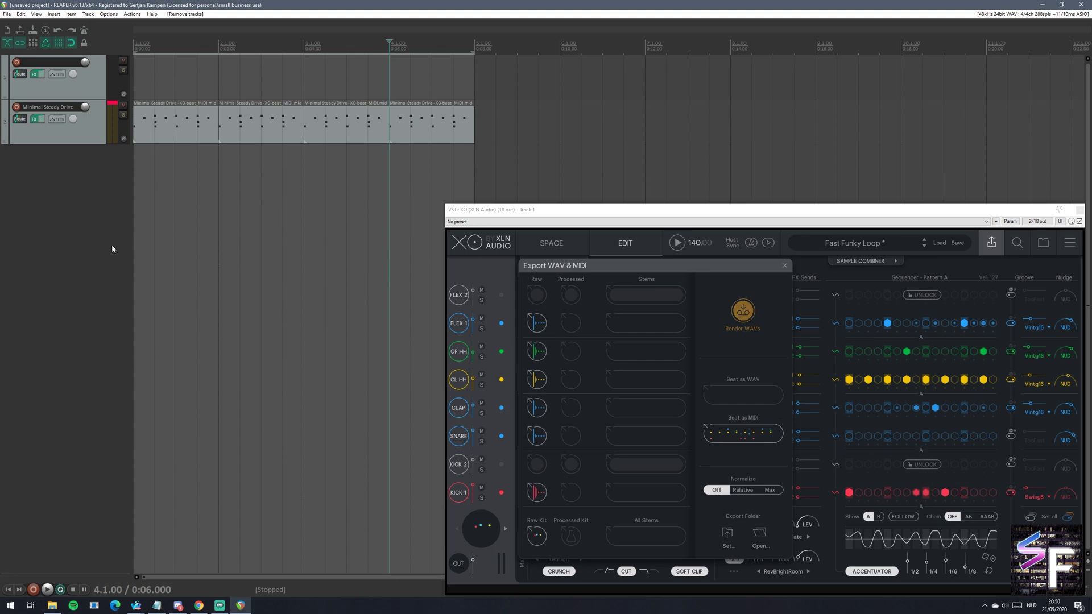
Step: Review XO's raw, processed and stem options for WAV and MIDI export, and close the export window
left_click(575, 535)
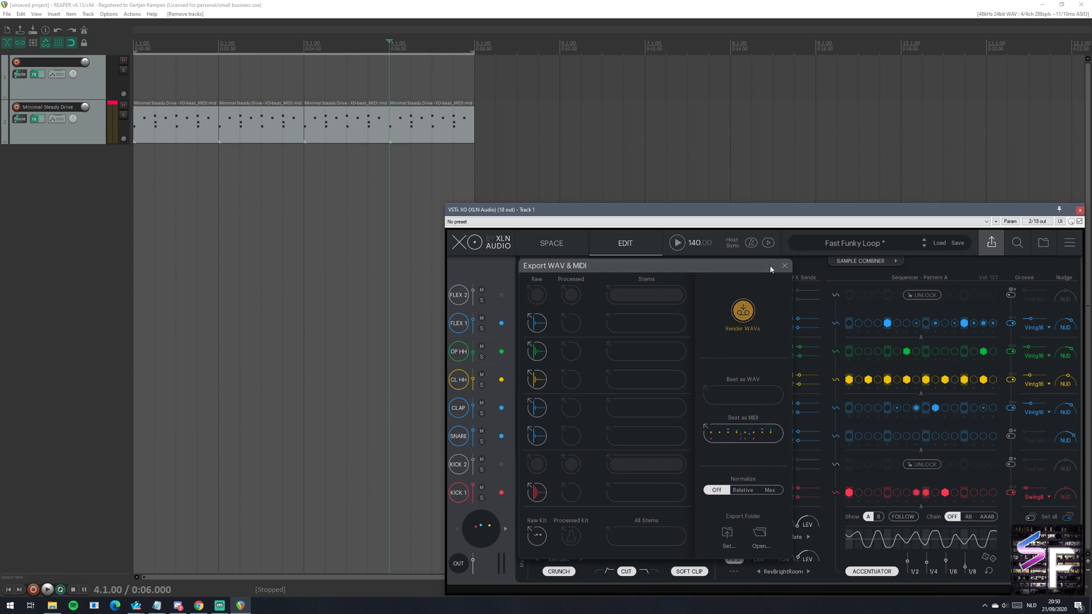
left_click(785, 266)
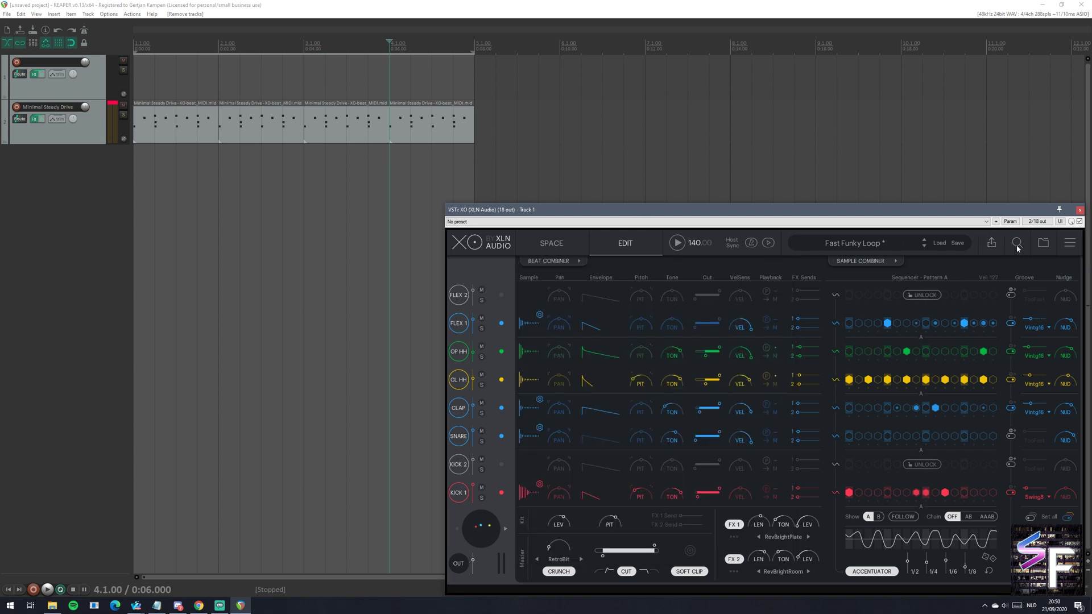
left_click(991, 243)
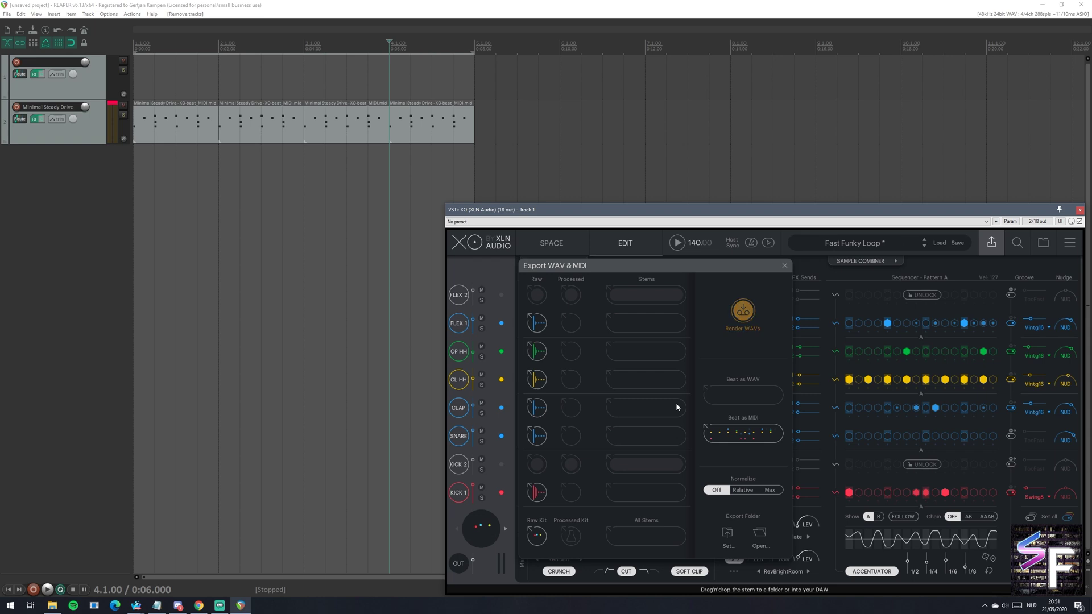
left_click(784, 266)
Step: Open Atlas from the Minimal Steady Drive track in a floating window beside XO, closing its effects chain
left_click(34, 73)
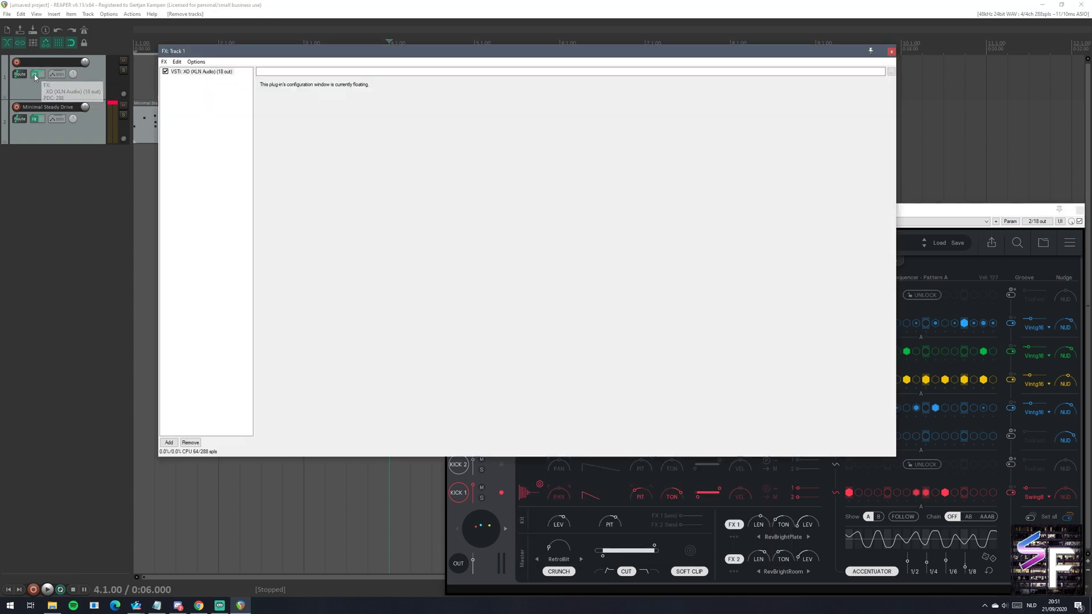
left_click(35, 74)
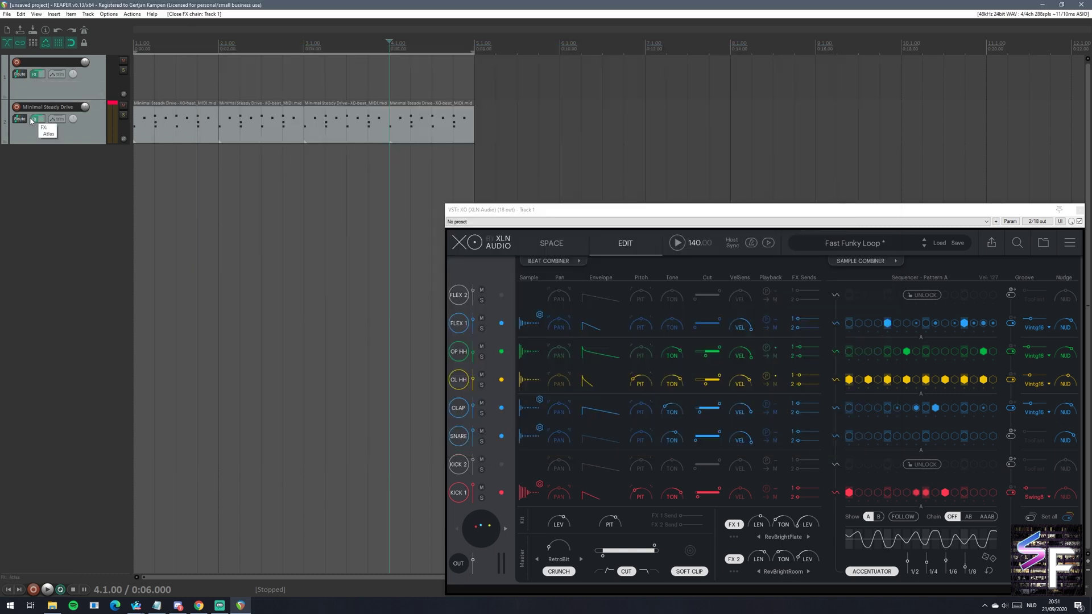
double_click(34, 119)
left_click(32, 114)
left_click(34, 120)
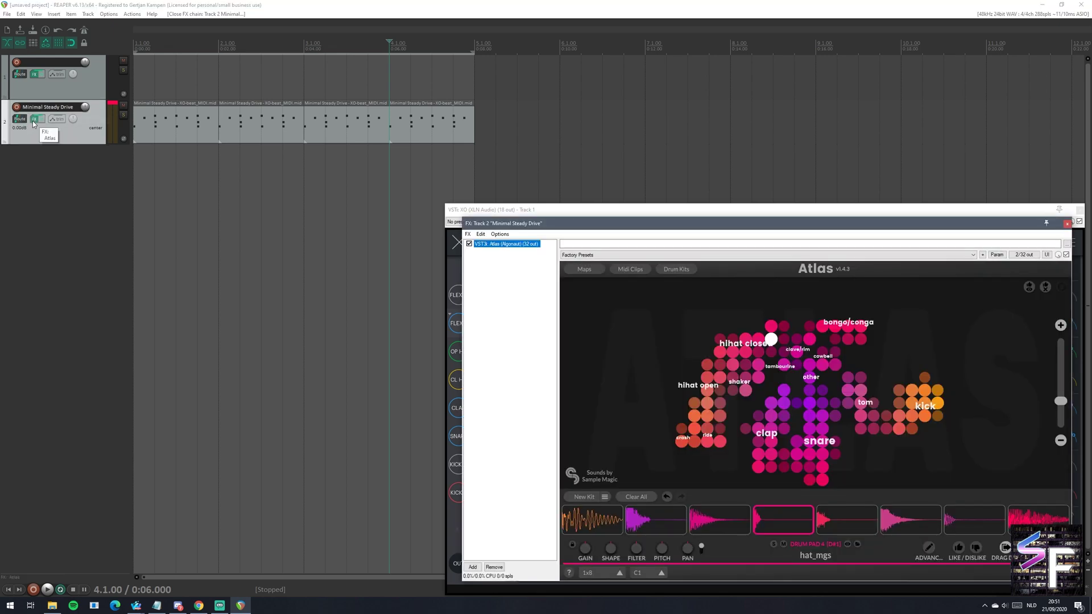
left_click(1064, 244)
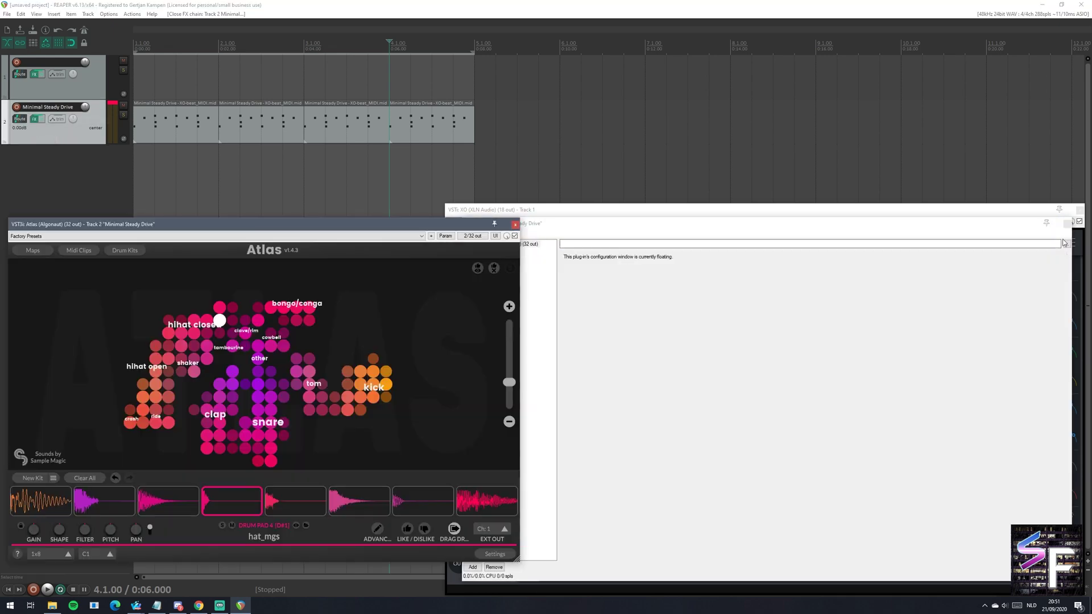
left_click(1067, 223)
left_click(797, 215)
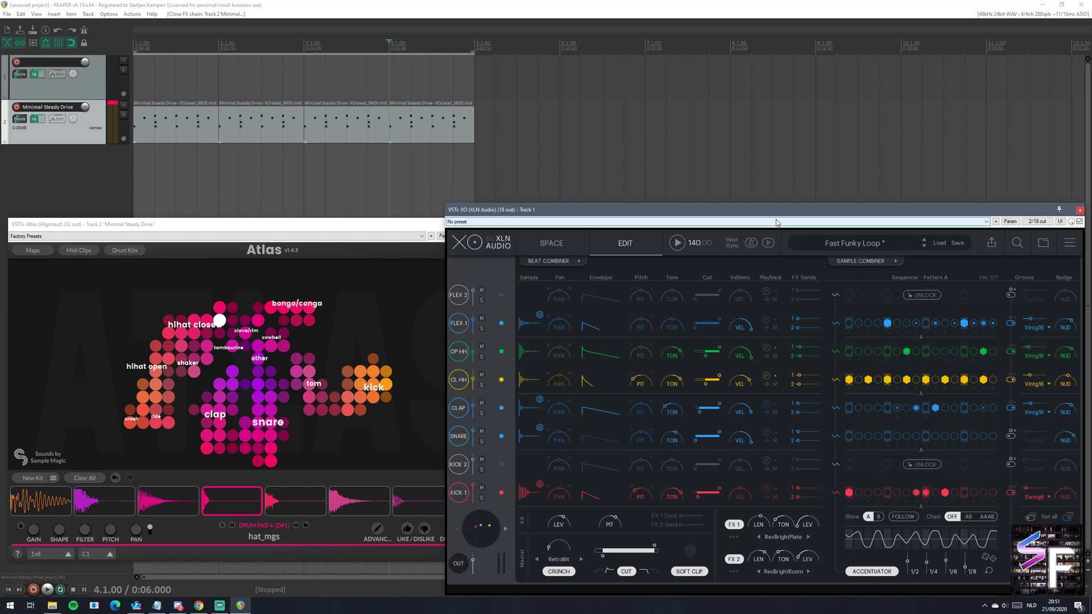
Step: Look through the reverb and delay presets available for XO's FX 1 and keep the current one
left_click(348, 228)
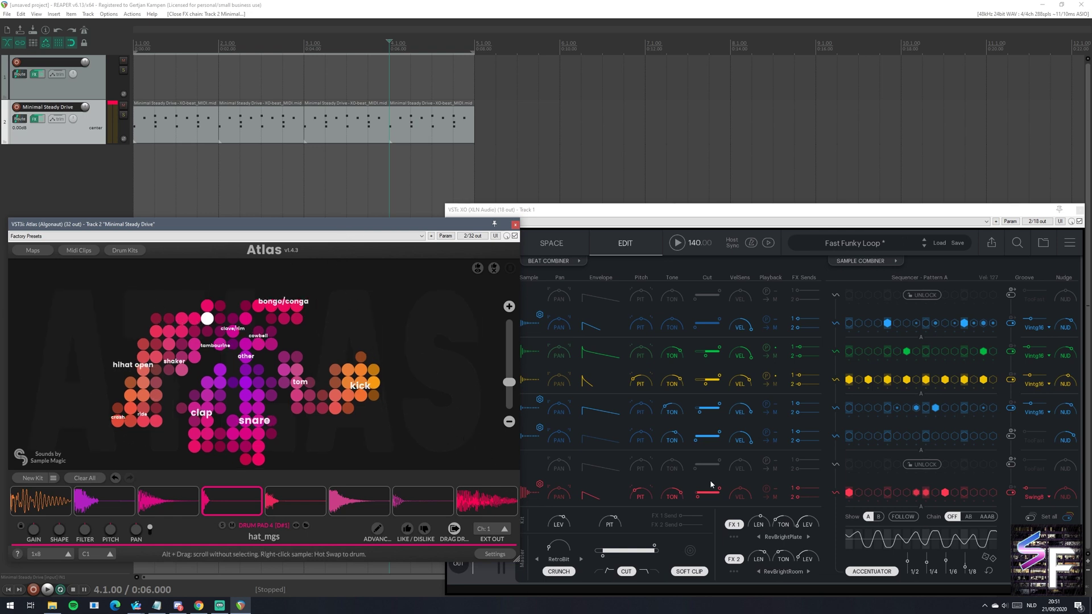
left_click(718, 536)
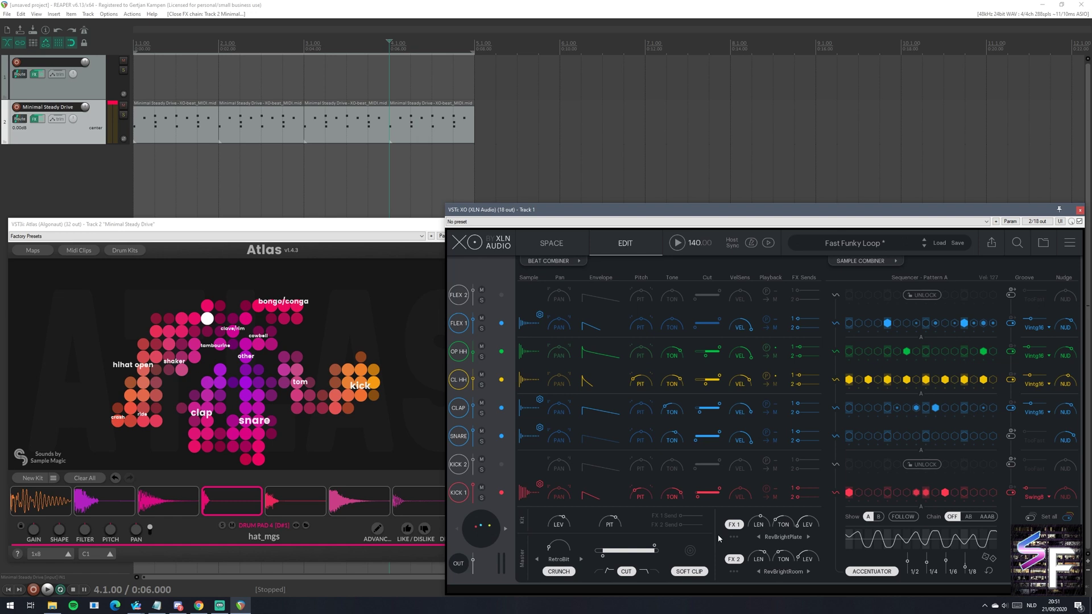
left_click(783, 537)
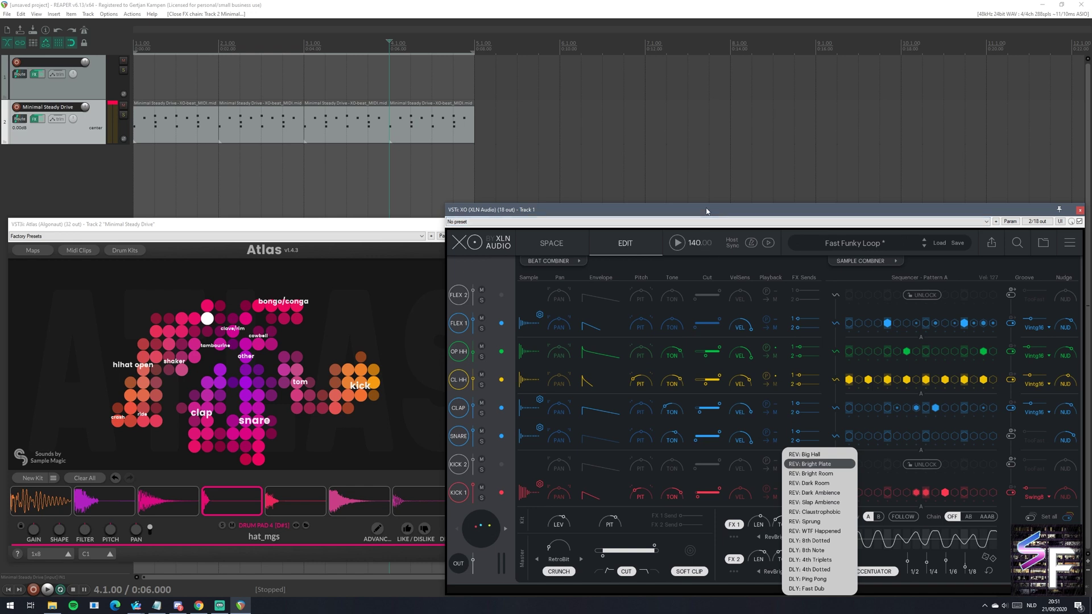
left_click(832, 273)
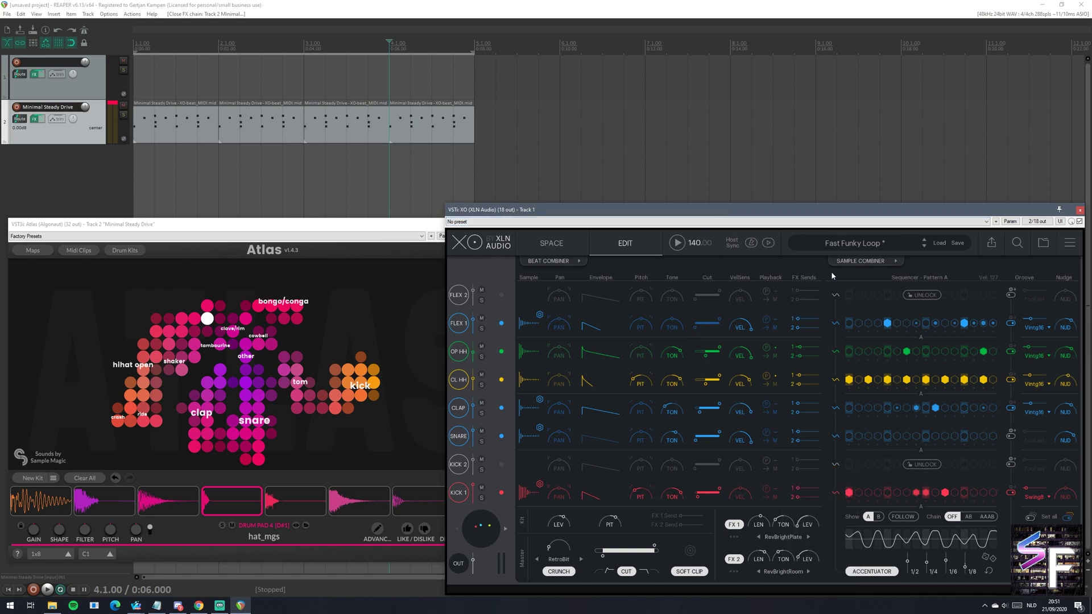
left_click(789, 142)
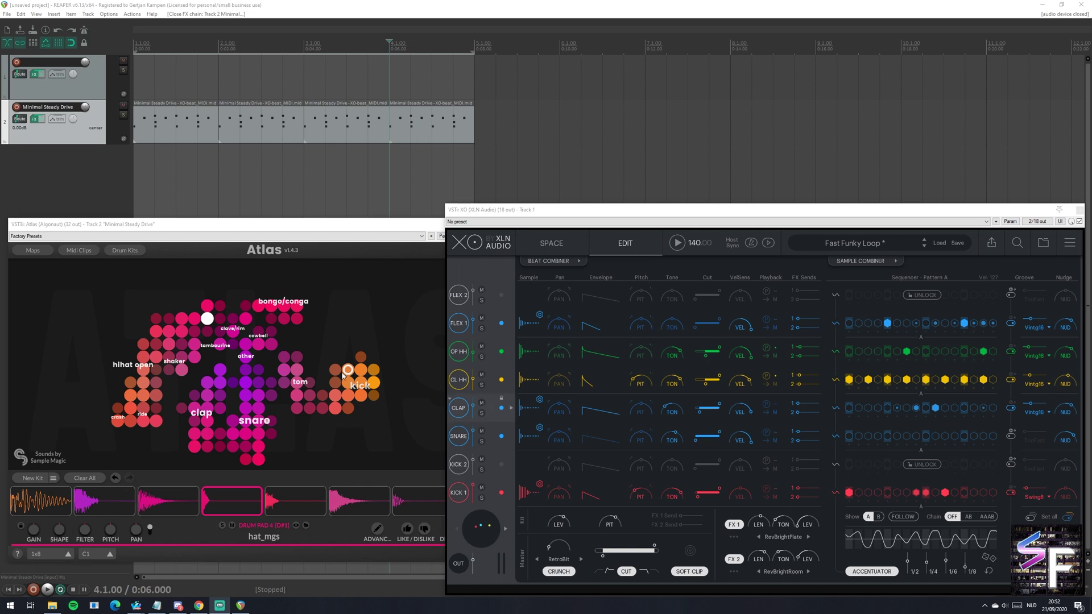
Step: View Atlas's advanced sample editing for the hat_mgs pad, close it, and audition XO's snare
left_click(382, 536)
left_click(381, 535)
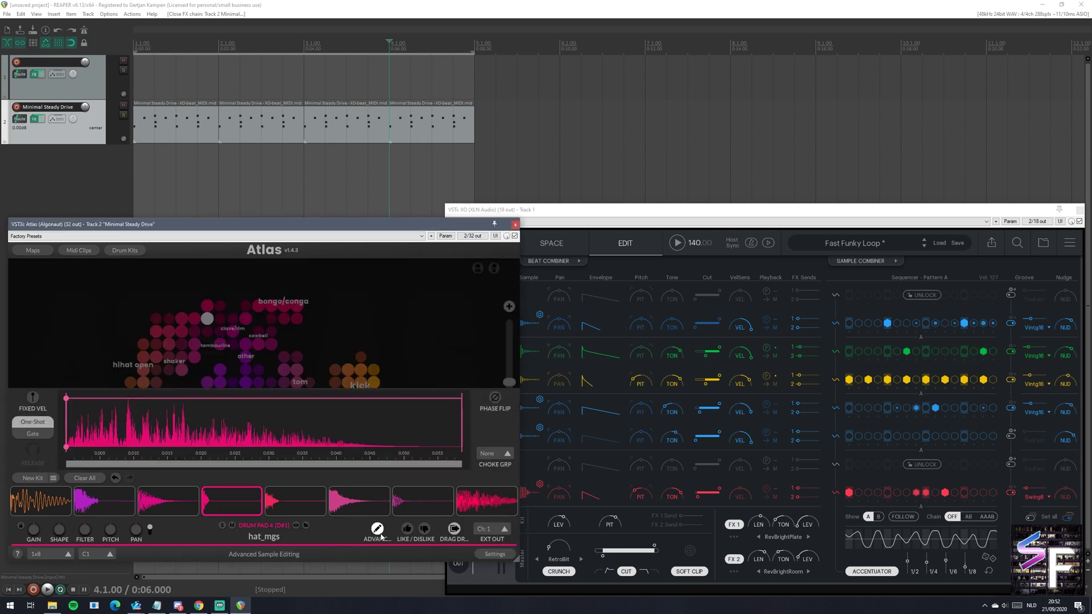
left_click(380, 534)
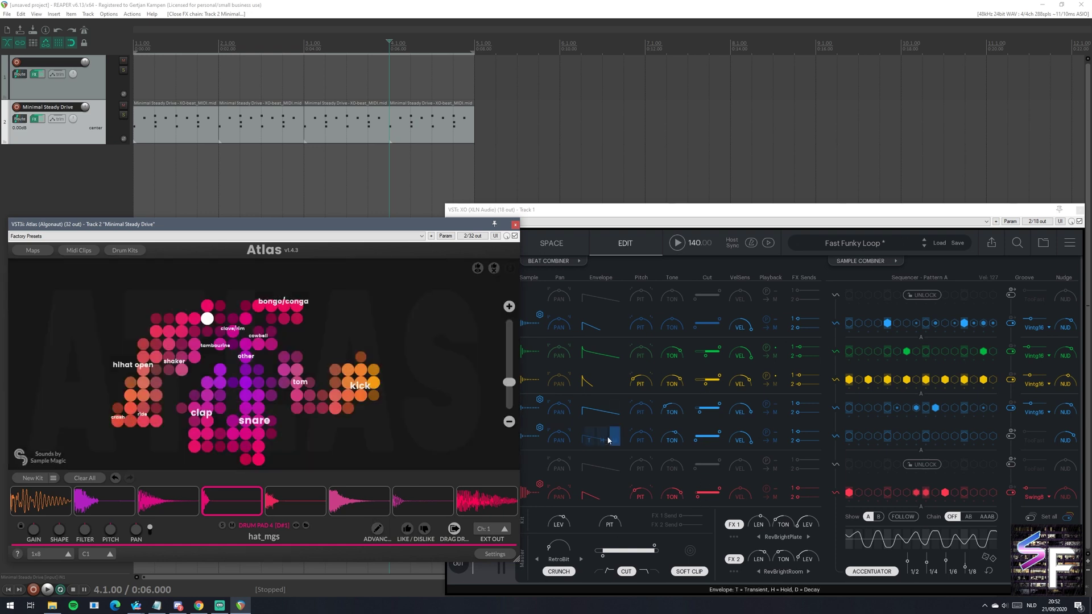
left_click(552, 456)
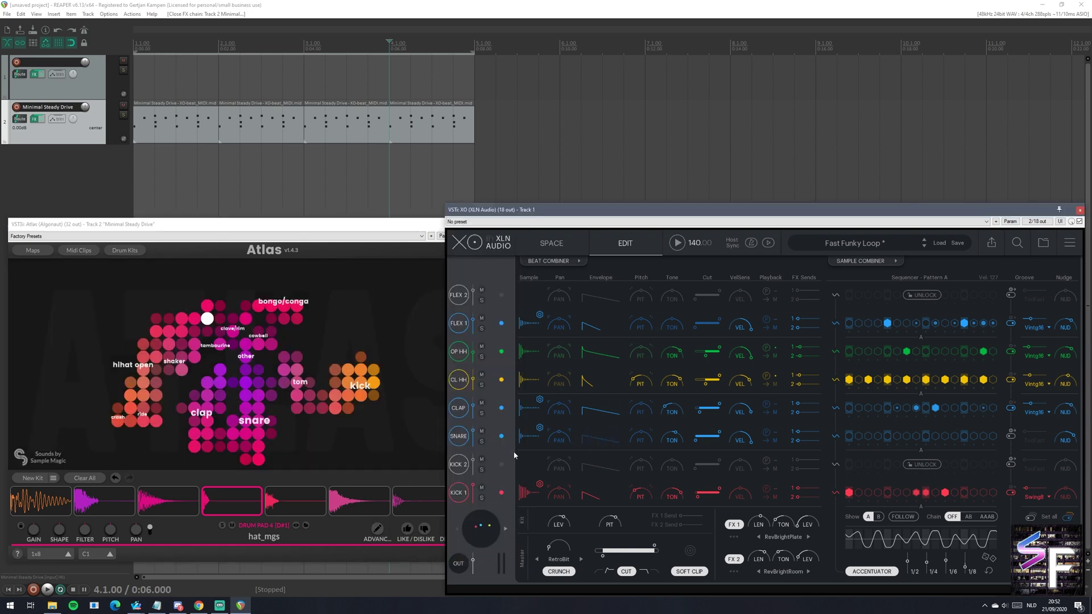
left_click(458, 437)
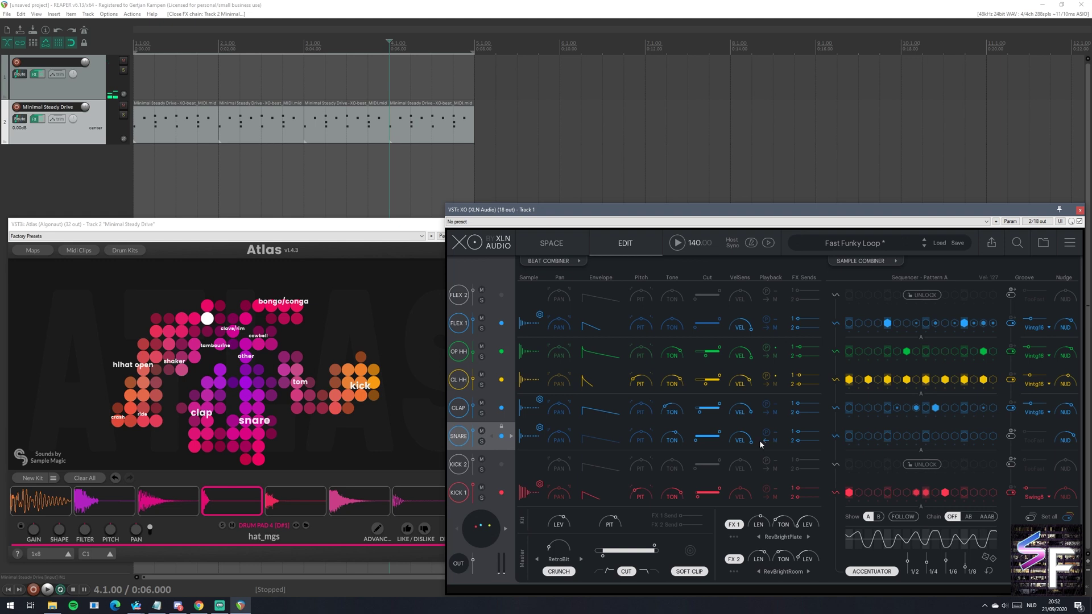
left_click_drag(720, 436, 759, 449)
Step: Show XO's parameters as generic sliders, try the Kick 2 Reverse slider, and return to its graphical interface
left_click(1059, 221)
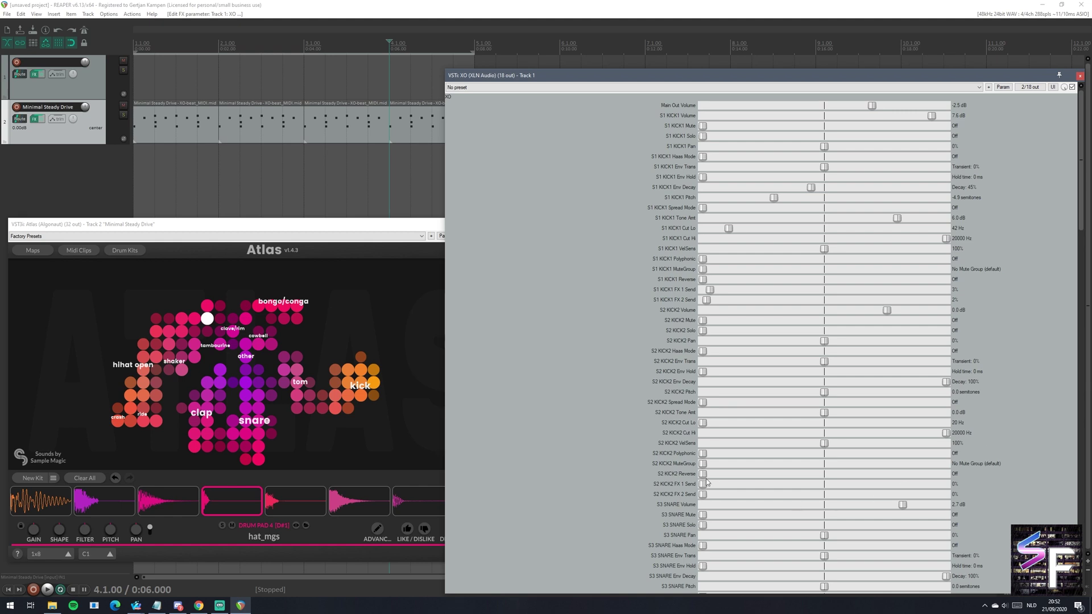
mouse_move(704, 475)
left_mouse_down()
mouse_move(1033, 491)
mouse_move(725, 476)
left_mouse_up()
left_click(1054, 87)
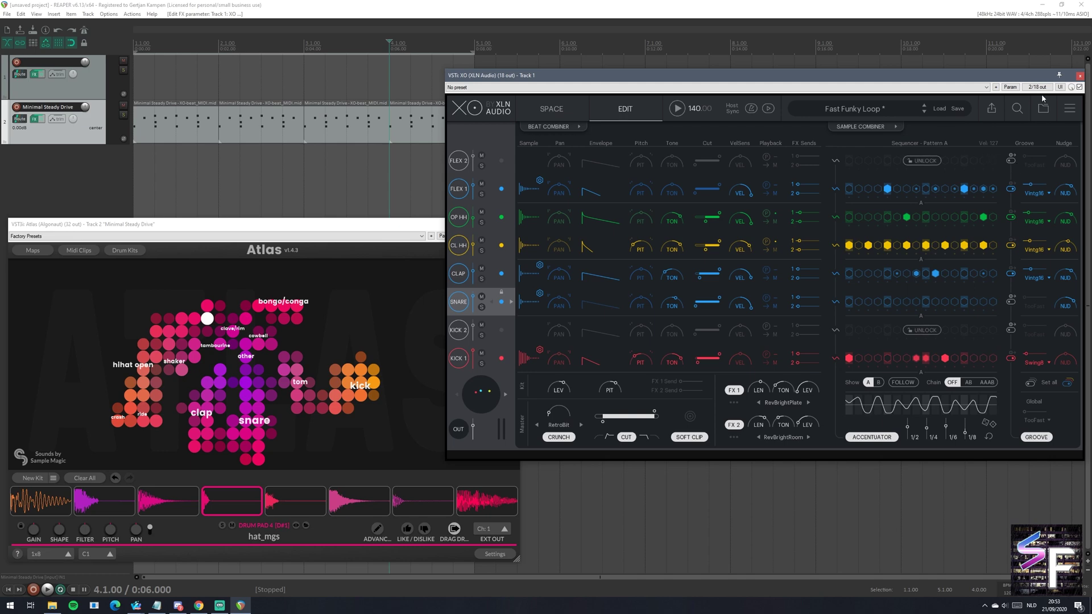
Step: Examine XO's full parameter list from the main output to the FX 2 controls, and restore its graphical interface
left_click(1060, 87)
scroll(1046, 466, "down", 3)
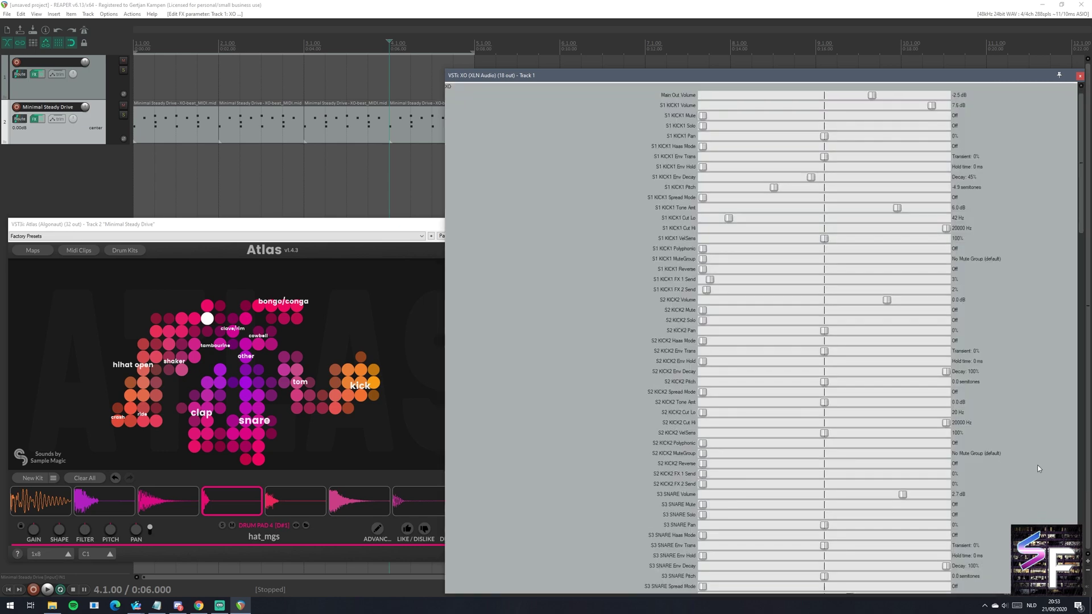
scroll(1046, 469, "down", 1)
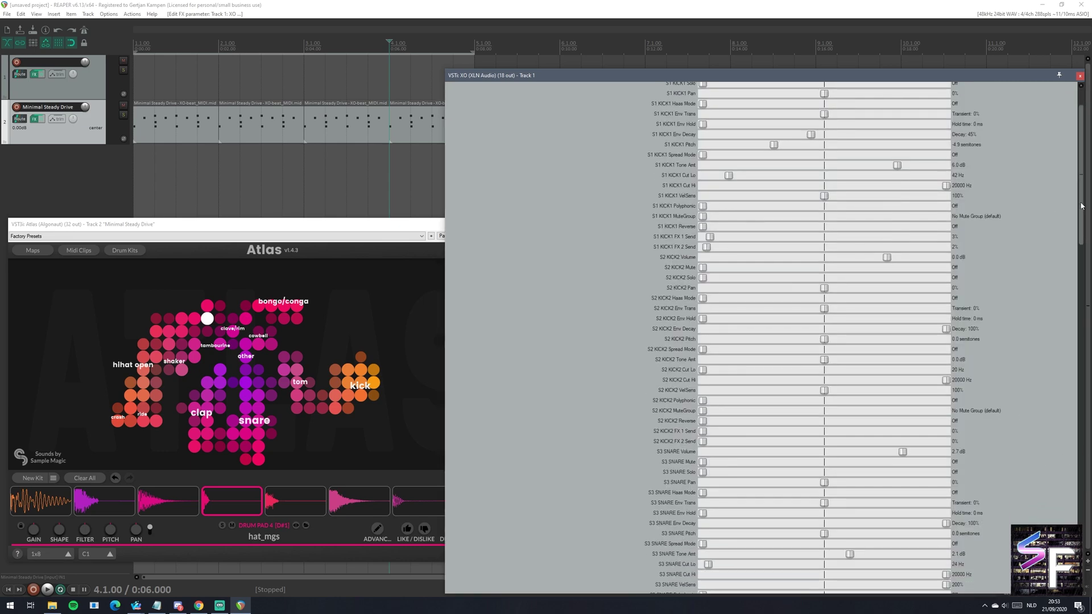
scroll(1089, 325, "down", 14)
scroll(1090, 325, "down", 1)
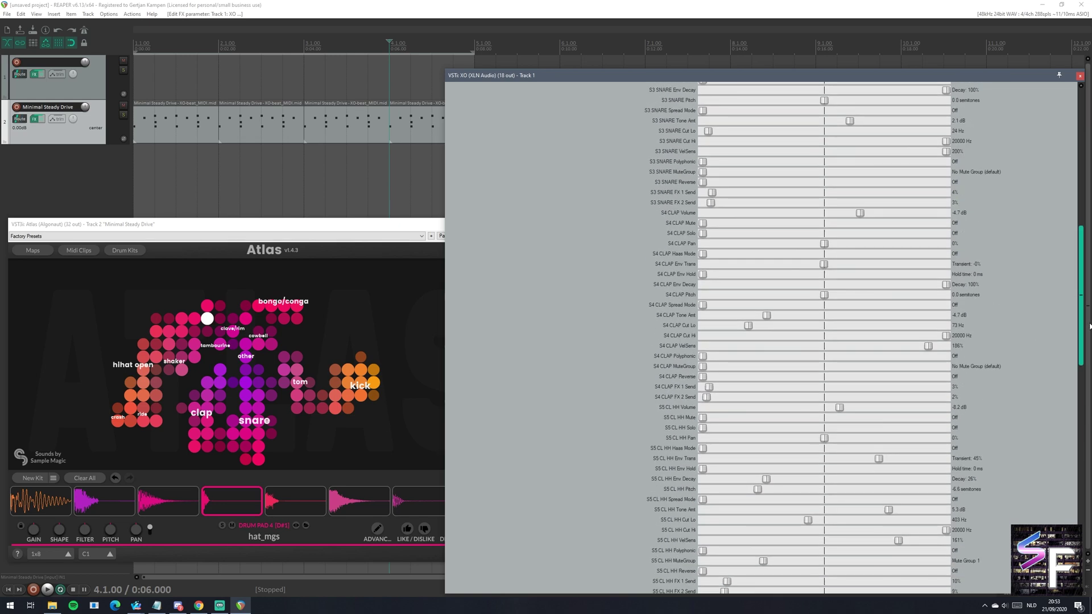
left_click_drag(1081, 328, 1081, 380)
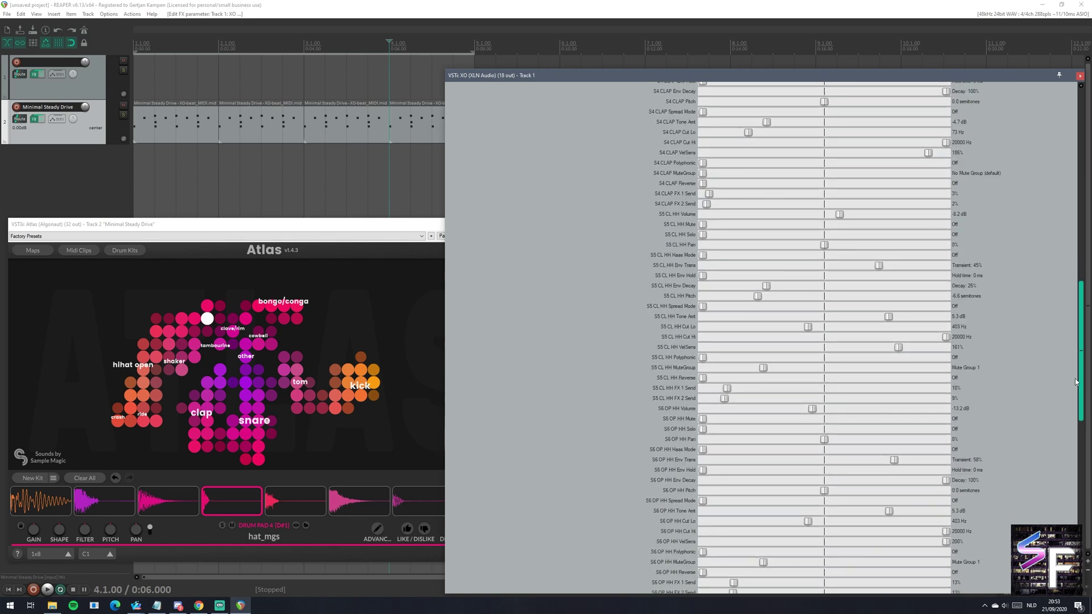
scroll(1075, 381, "down", 1)
scroll(1076, 382, "down", 10)
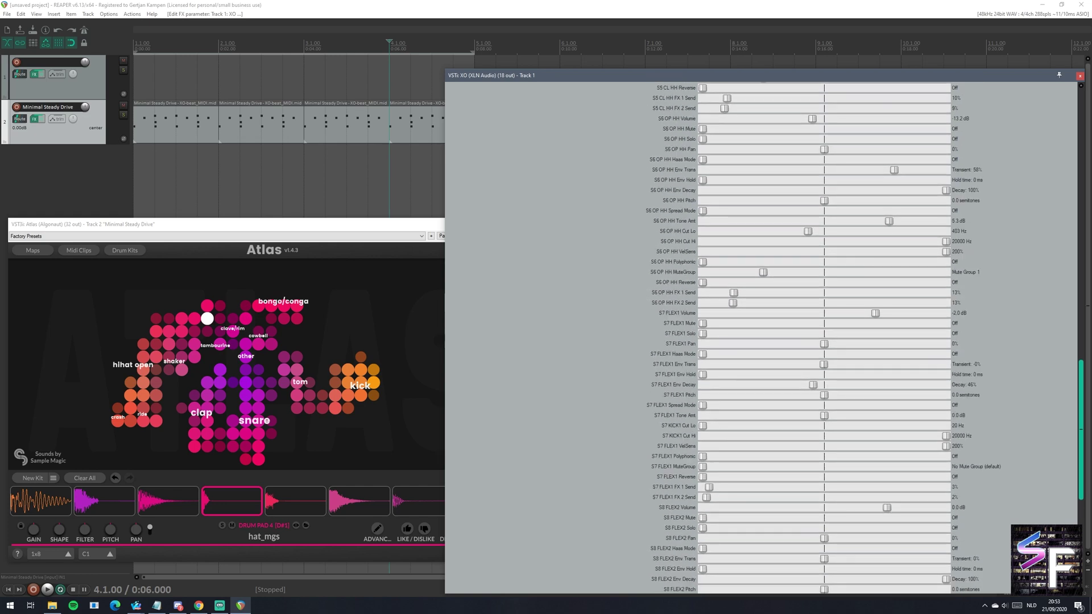
scroll(1076, 382, "down", 3)
left_click_drag(1088, 484, 1088, 549)
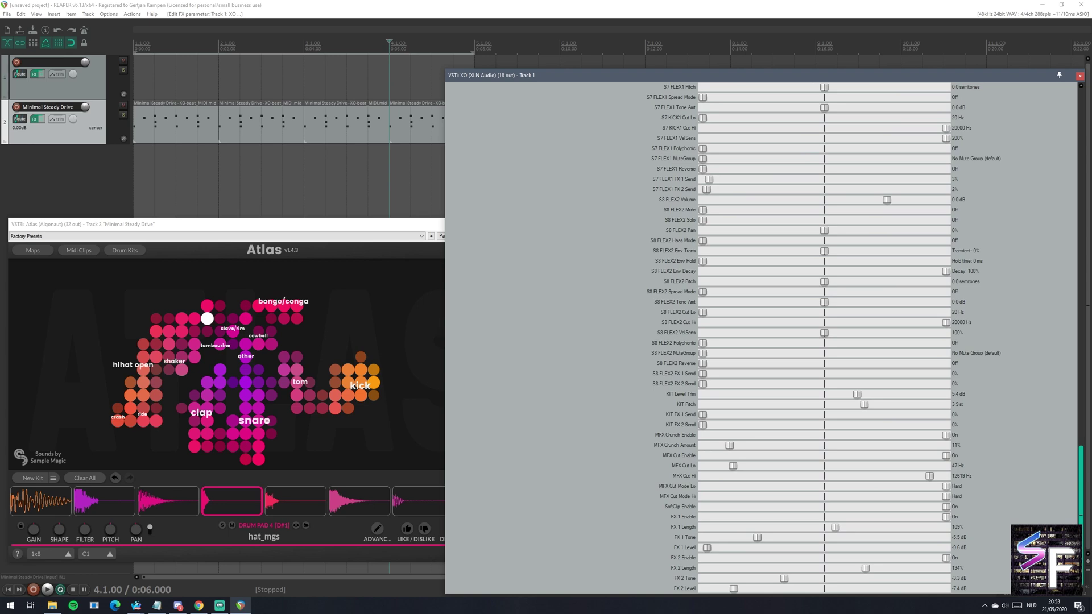
scroll(1061, 421, "up", 20)
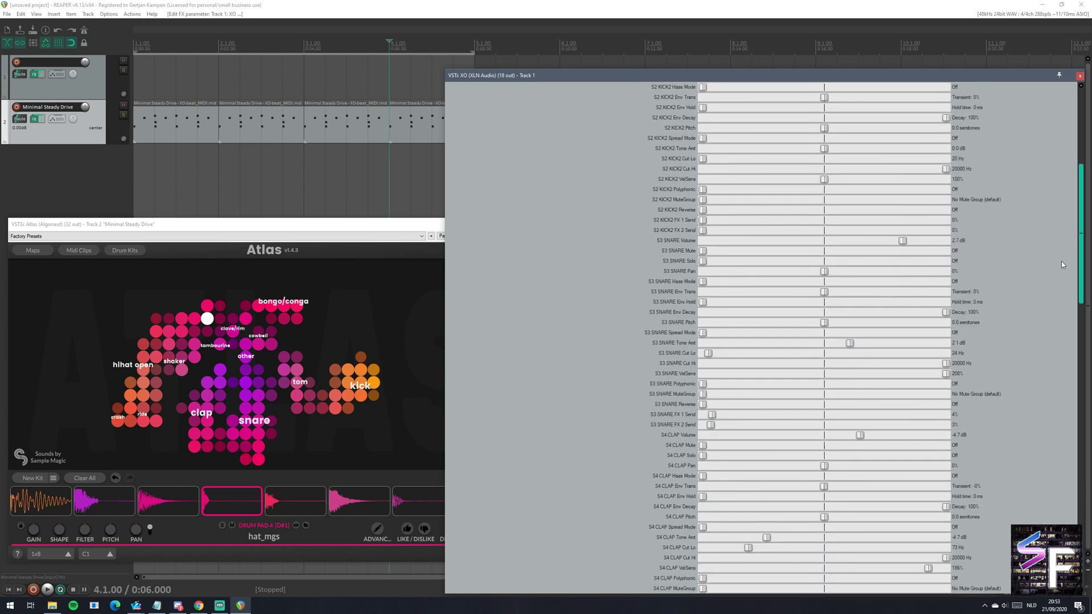
scroll(1065, 251, "down", 20)
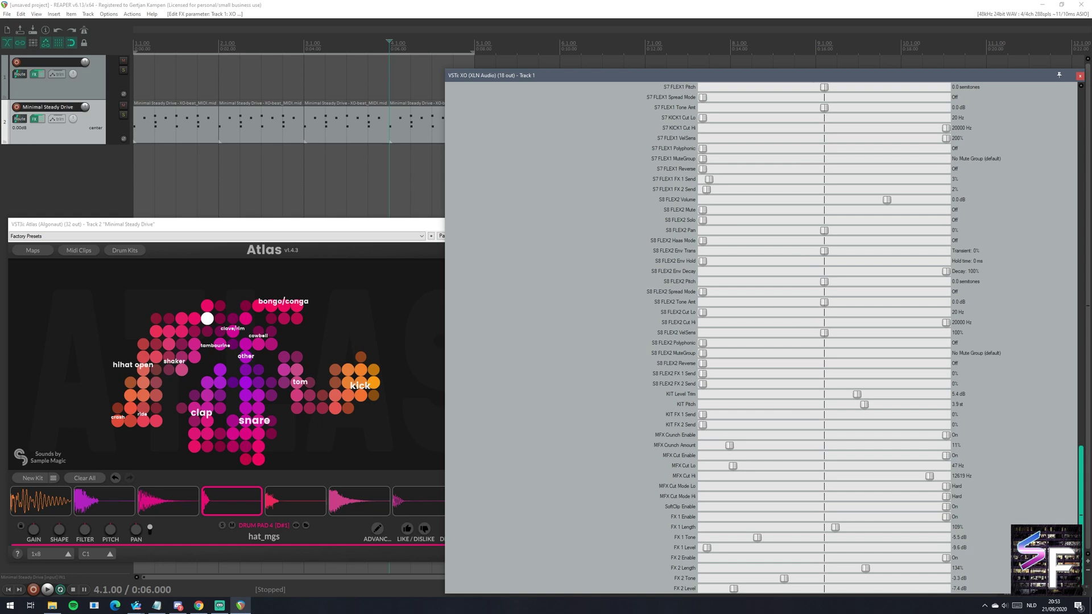
left_click_drag(1080, 484, 1081, 159)
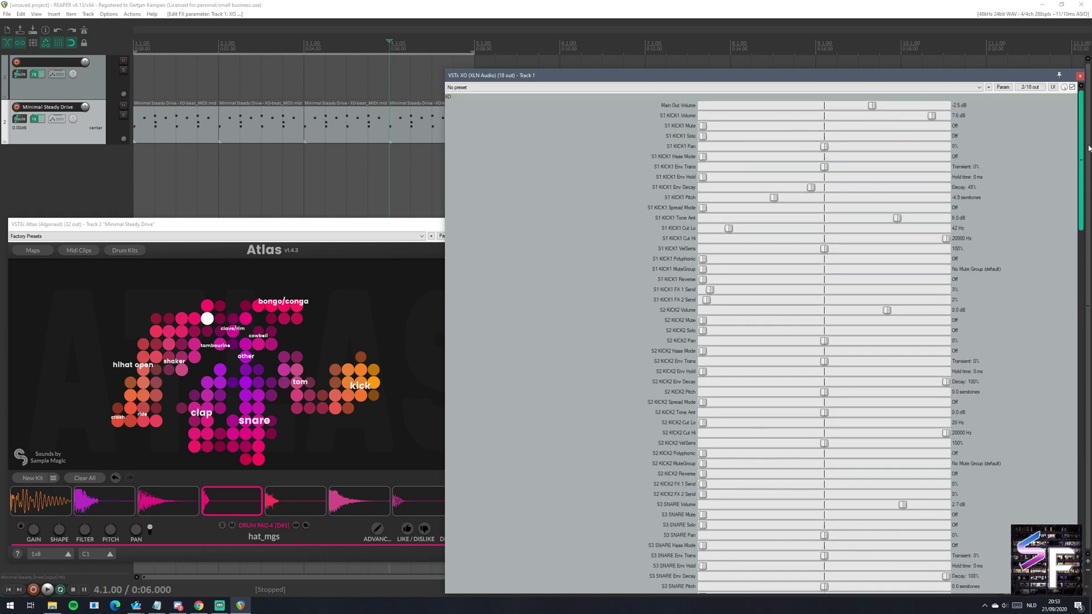
left_click(1053, 87)
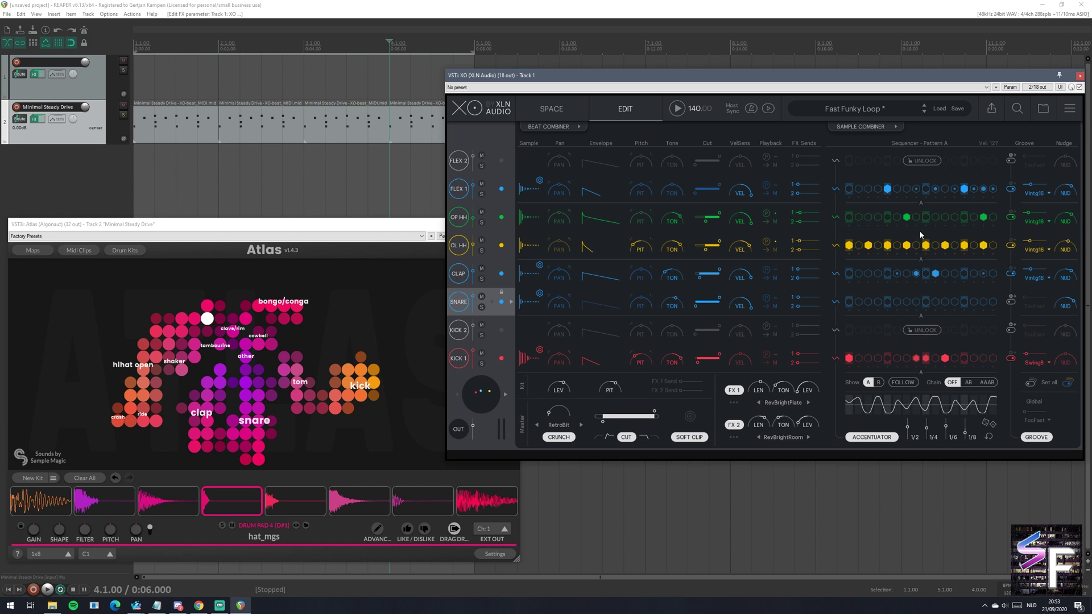
Step: Add a new empty track and move it above the two plug-in tracks
double_click(79, 193)
left_click_drag(90, 76, 85, 75)
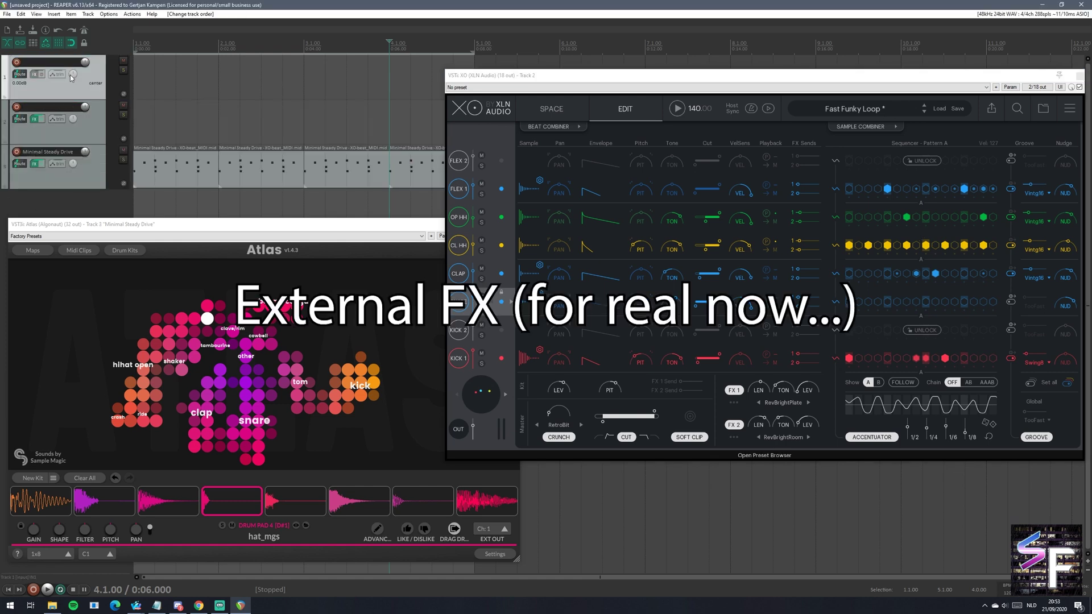
Step: Rename the two plug-in tracks XO and Atlas
double_click(45, 106)
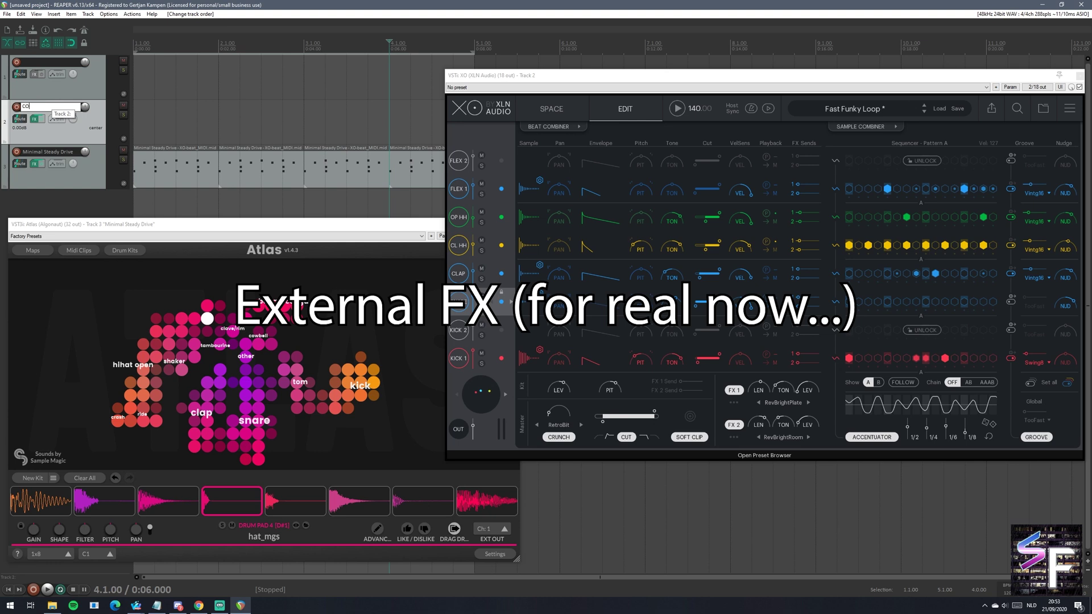
type("XO")
key("Return")
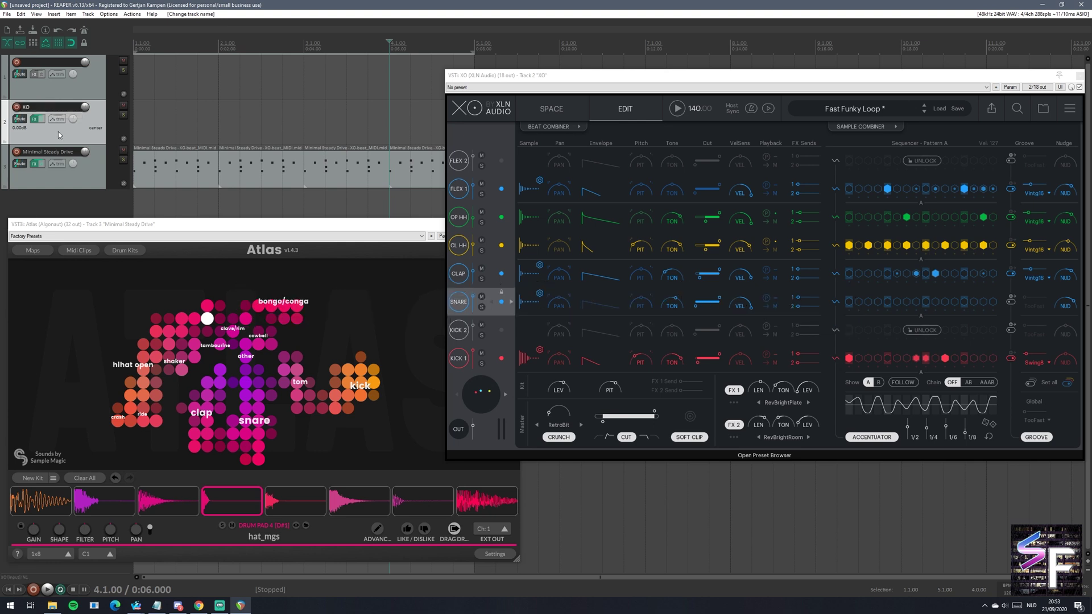
double_click(57, 155)
type("Atlas")
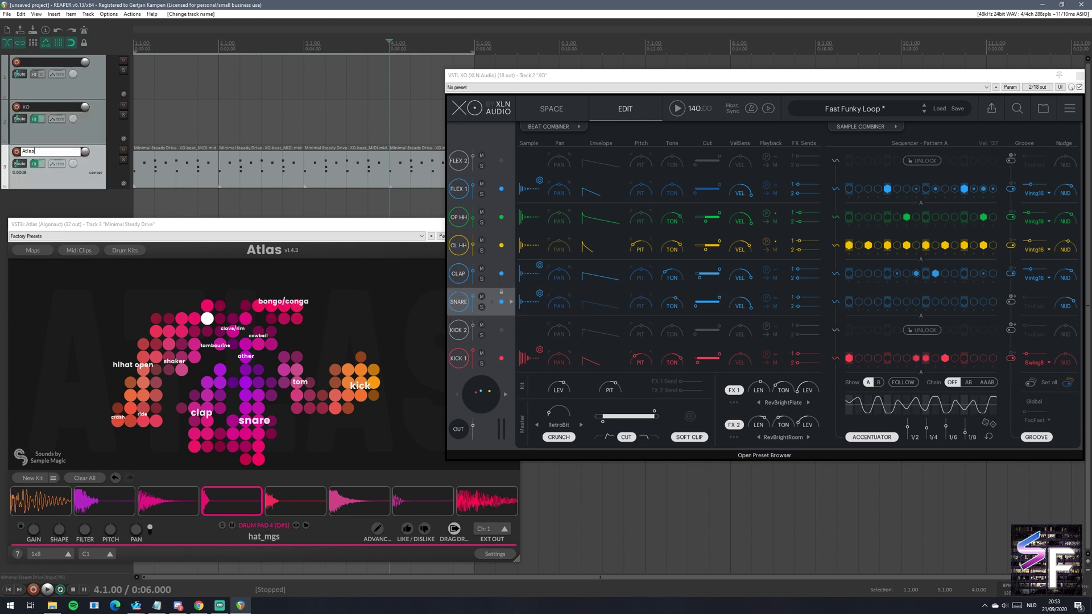
key("Return")
Step: Select the empty track above the XO track and audition XO's snare
left_click(35, 93)
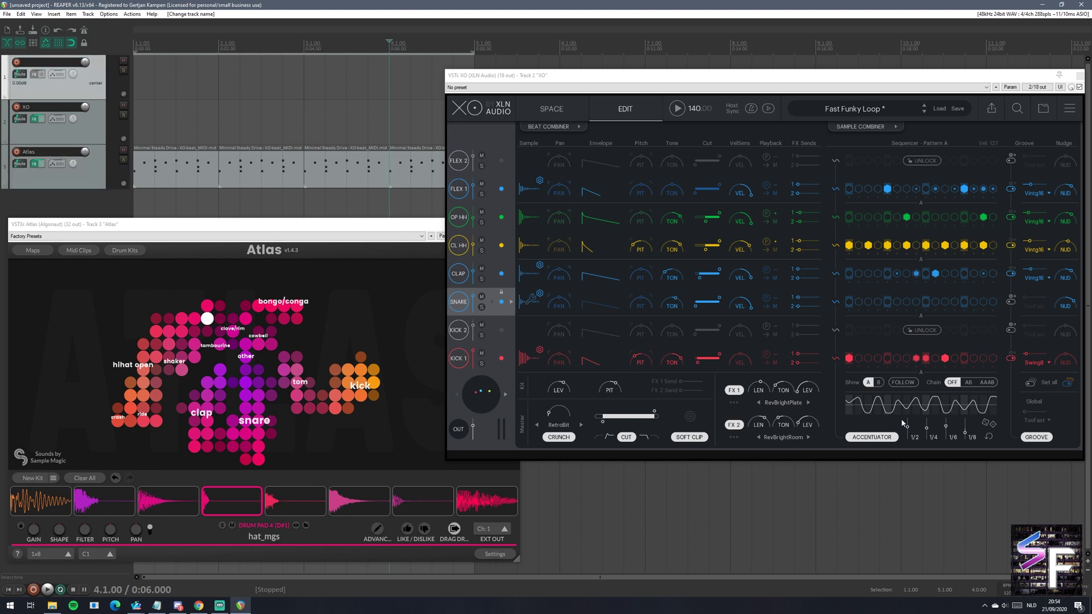
left_click(458, 302)
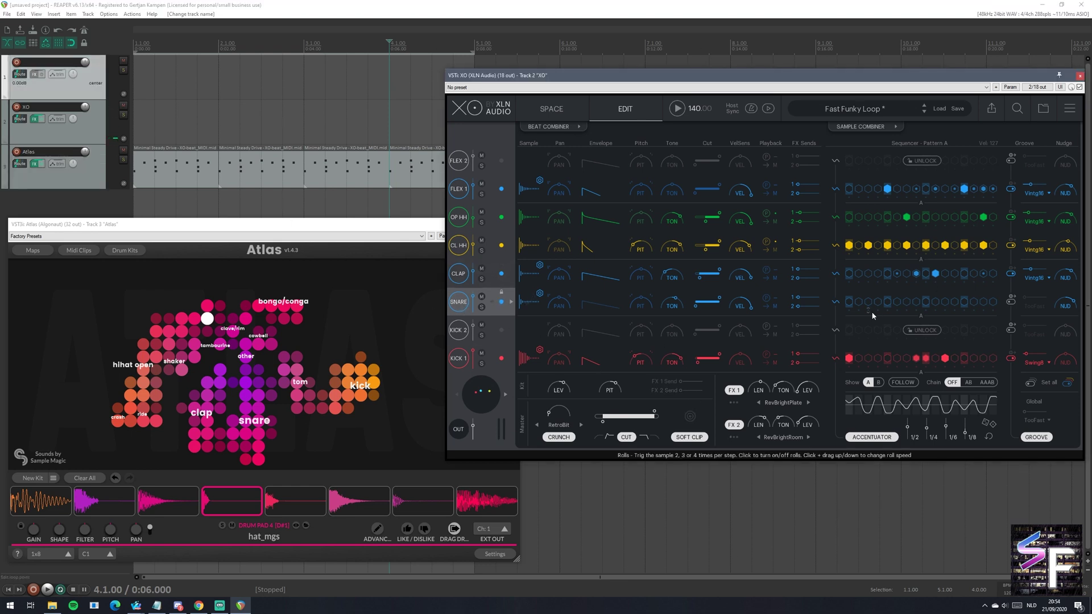
Step: Audition XO's snare and route its output to Bus 1 only
left_click(465, 296)
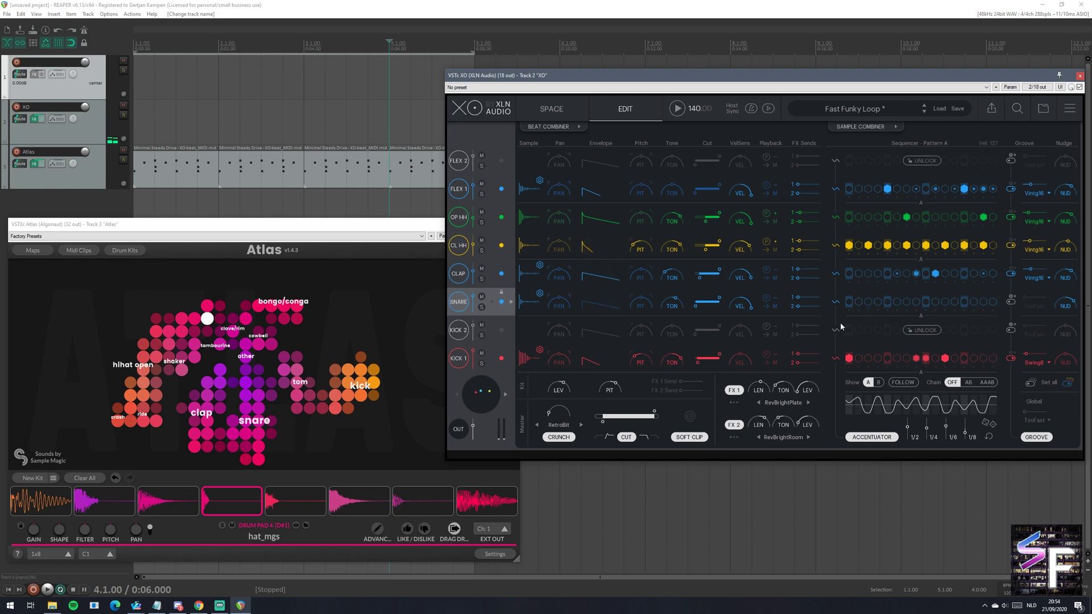
left_click(775, 307)
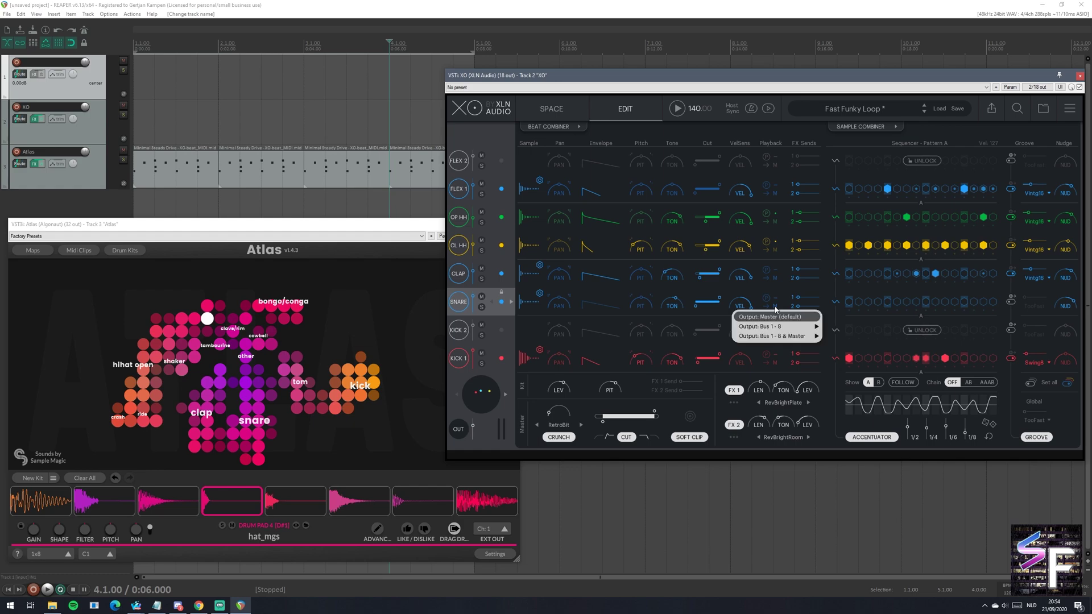
mouse_move(797, 326)
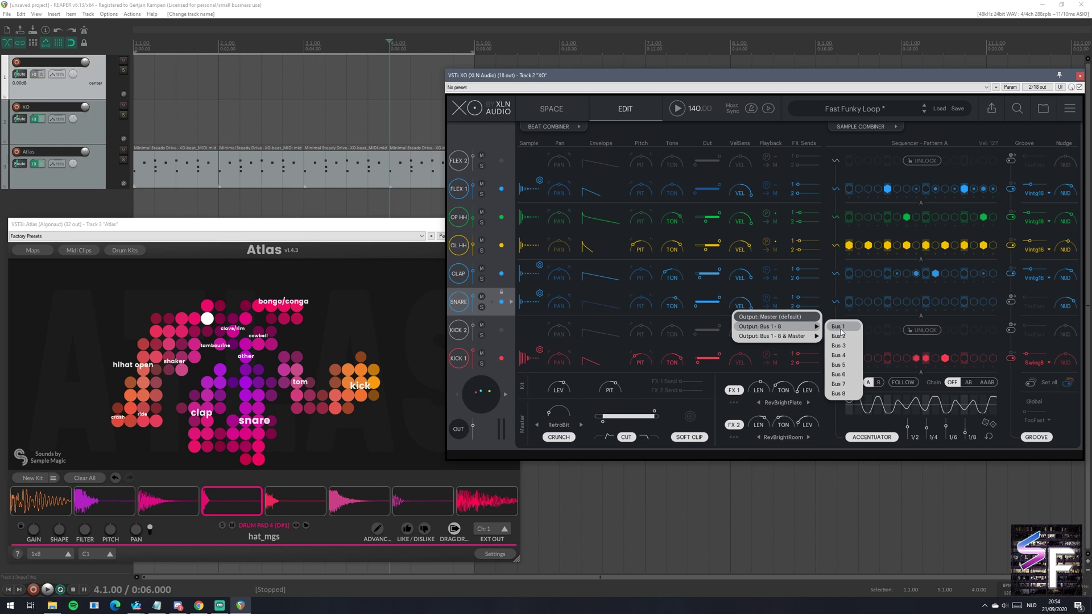
left_click(841, 330)
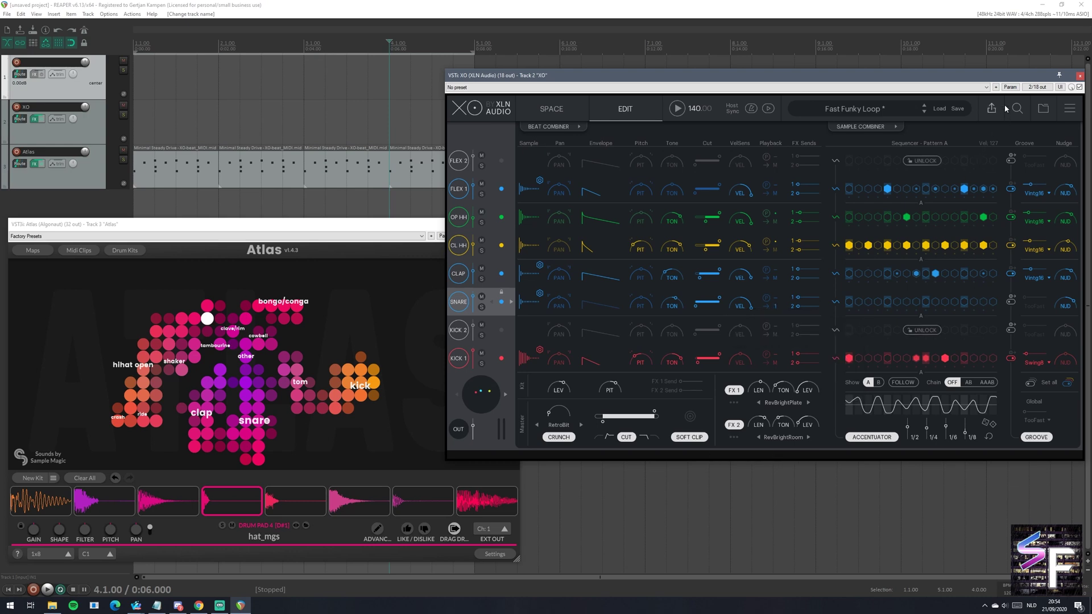
Step: Expand the XO track to four channels for the Bus 1 output, and check the beat and the snare
left_click(1038, 87)
left_click(942, 156)
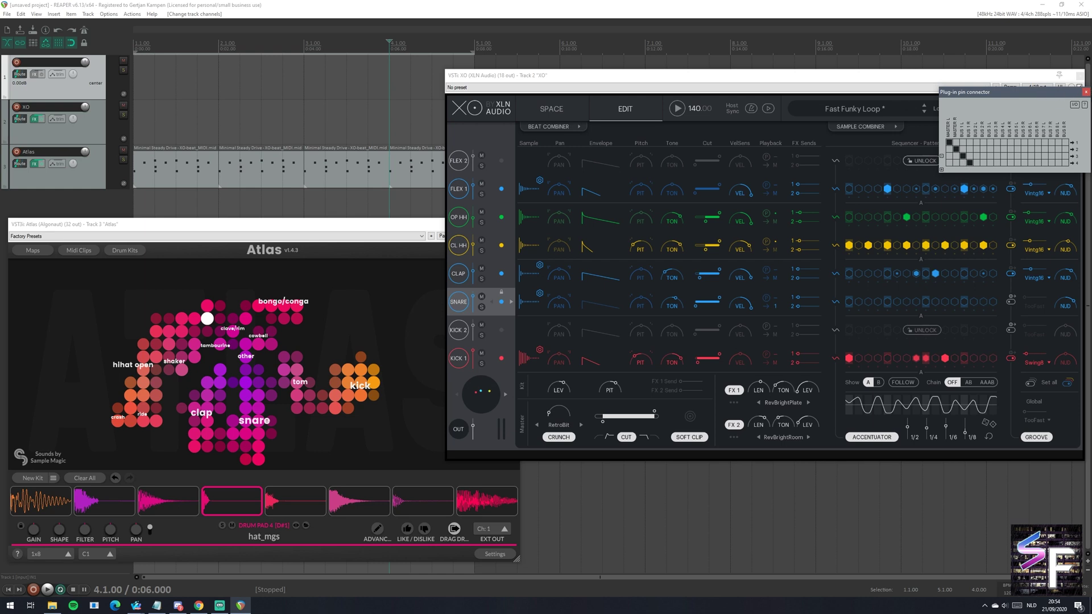
left_click(1085, 92)
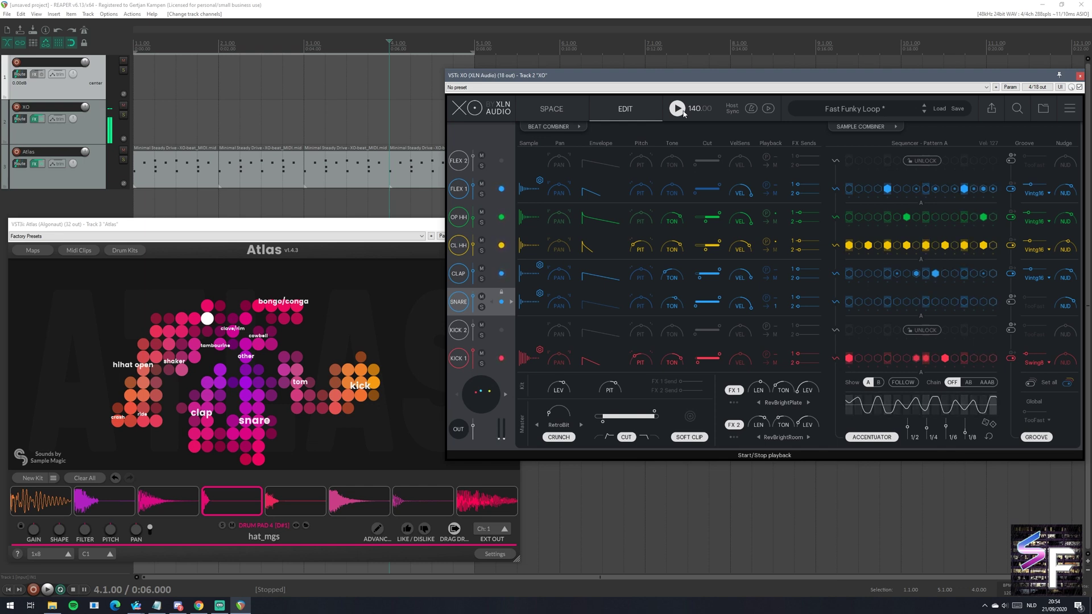
left_click(680, 112)
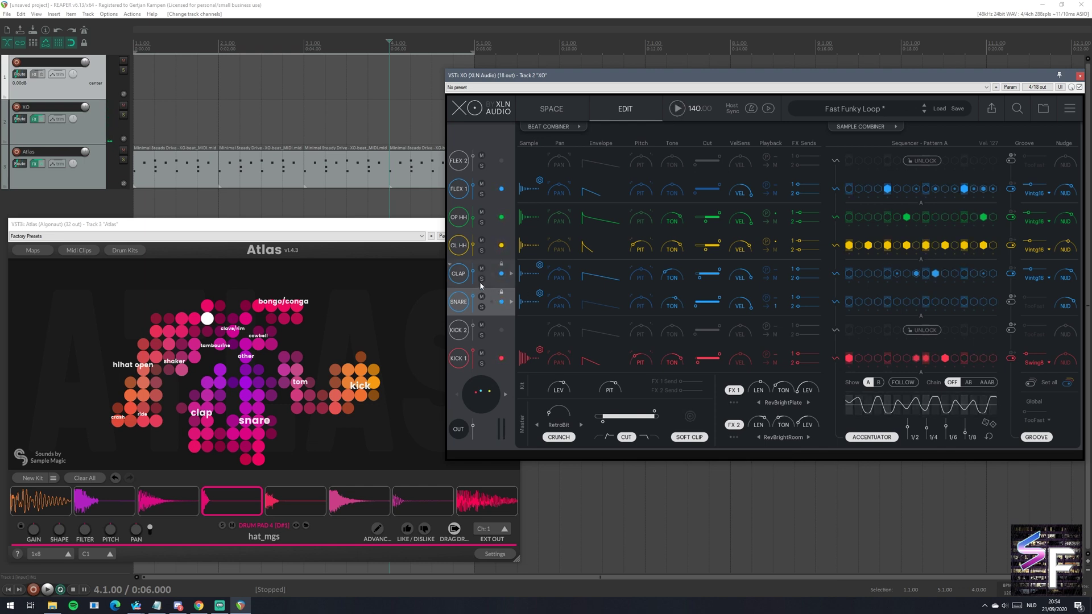
left_click(467, 301)
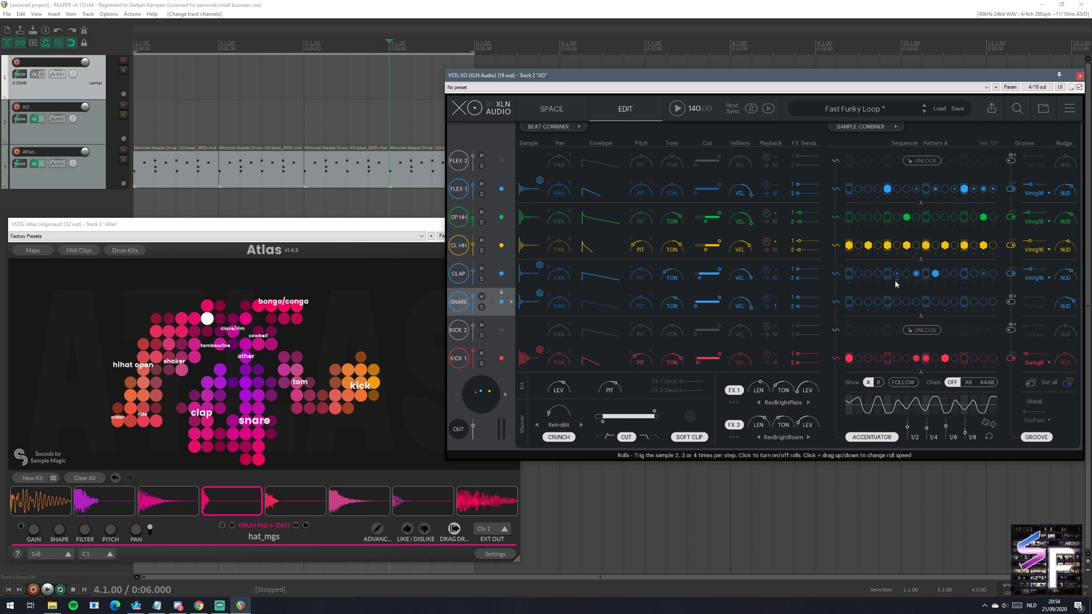
Step: Load the 4 On The Floor preset in XO and audition its Flex 1 sample
left_click(865, 111)
scroll(718, 235, "up", 15)
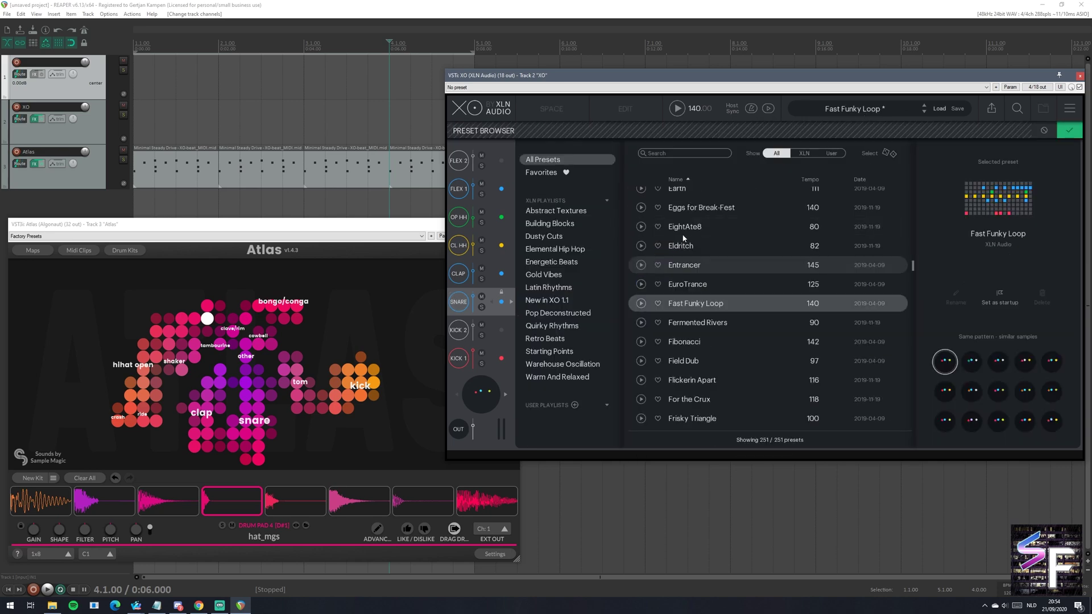
scroll(718, 233, "up", 1)
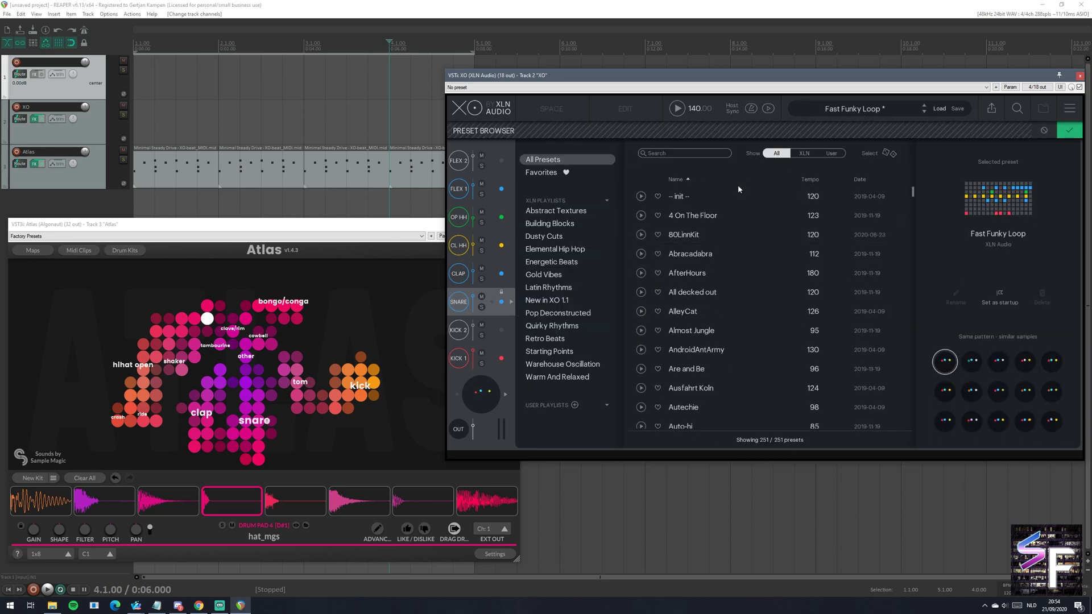
left_click(717, 210)
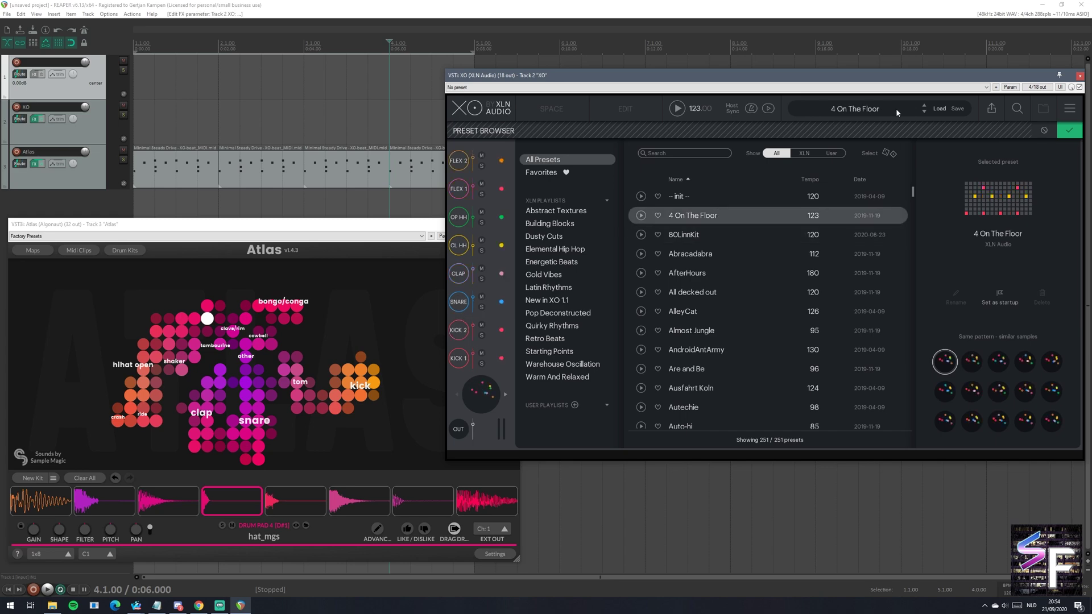
left_click(858, 108)
left_click(842, 107)
left_click(841, 107)
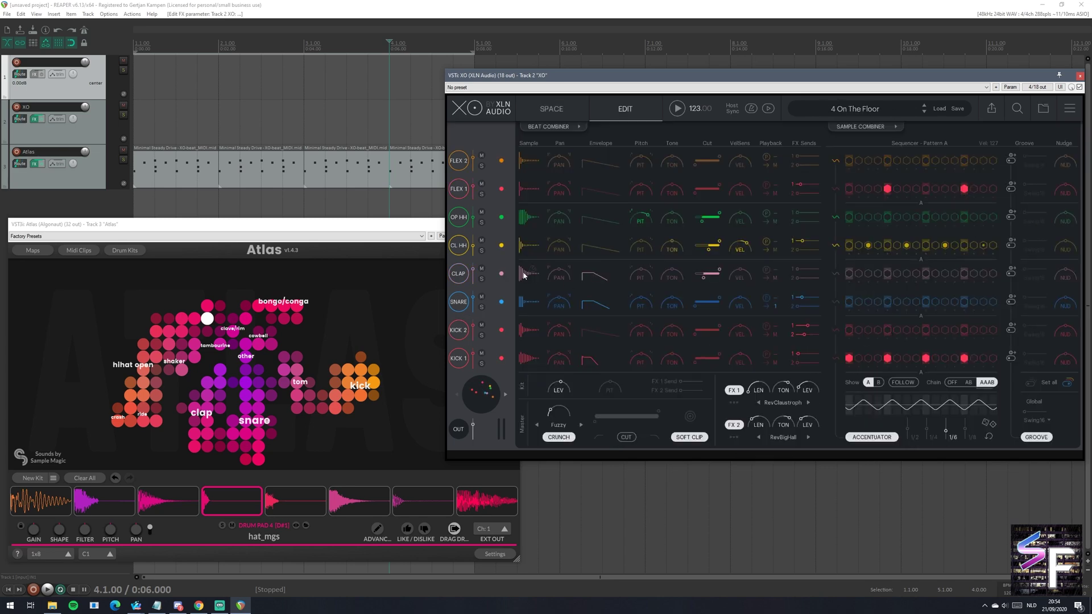
left_click(533, 189)
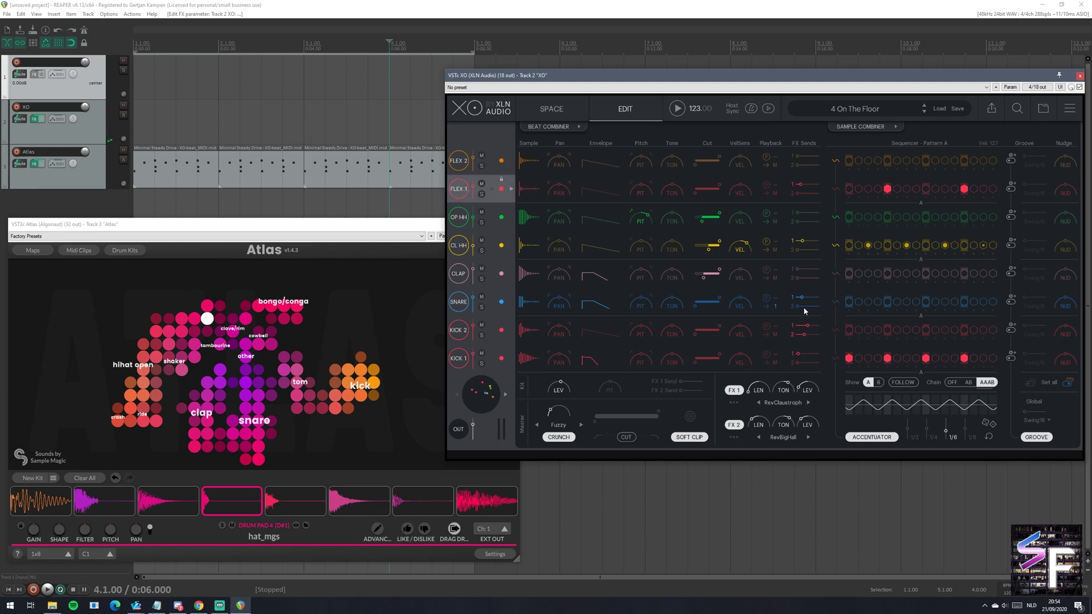
Step: Load the 80LinnKit preset in XO and return to its beat editor
left_click(848, 108)
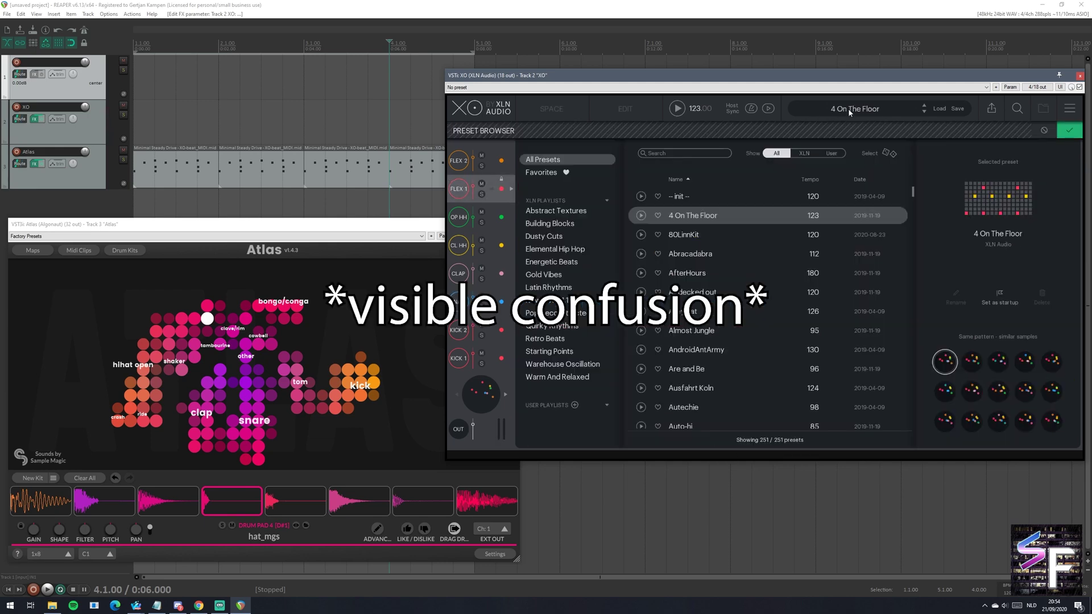
left_click(694, 235)
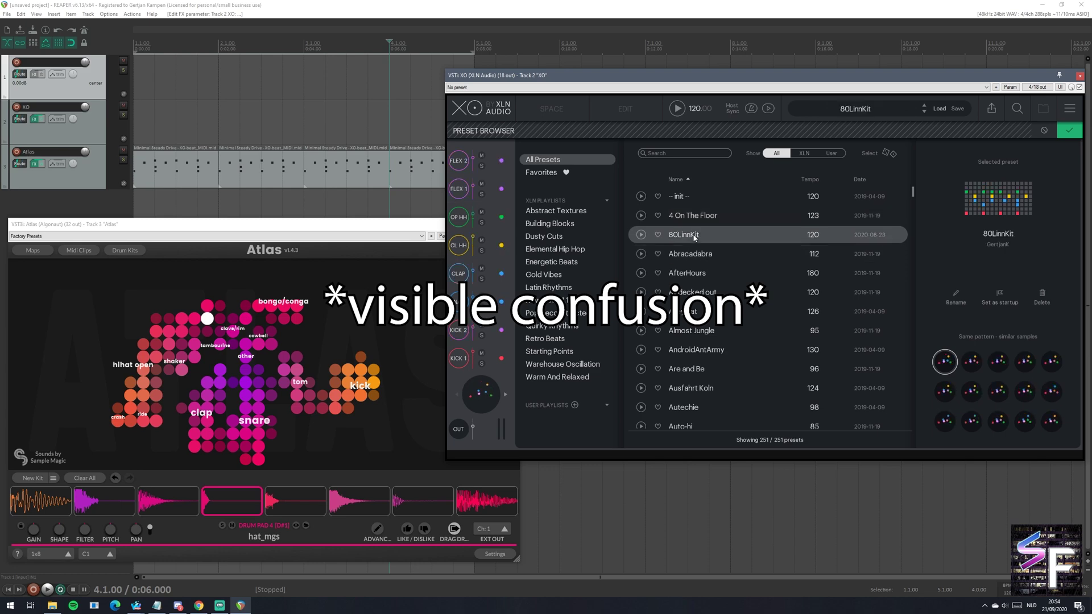
left_click(864, 109)
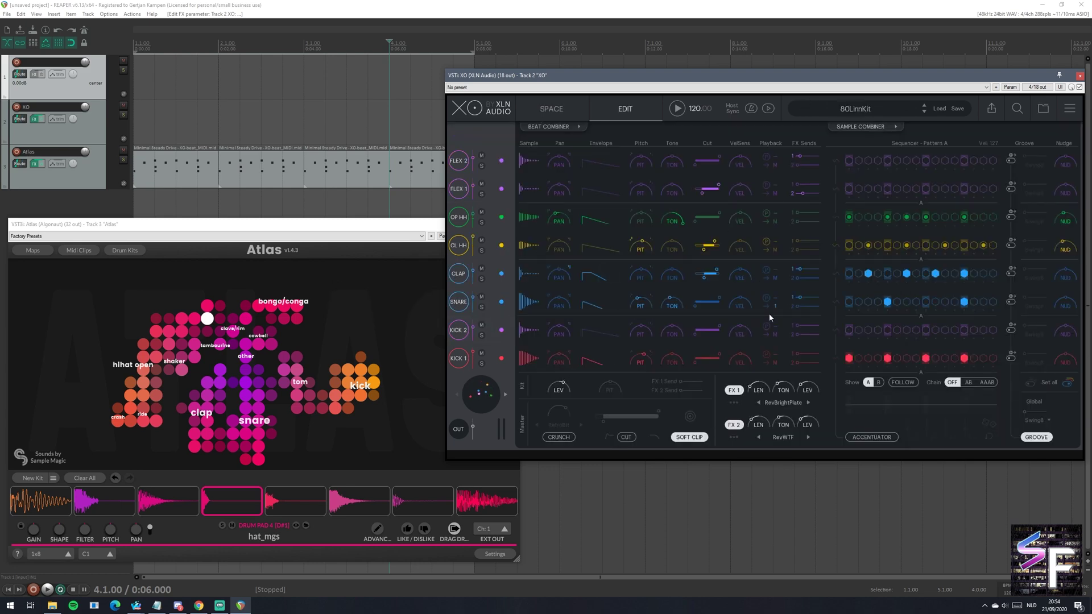
Step: Play the 80LinnKit beat and audition its snare
left_click(677, 108)
left_click(677, 108)
left_click(677, 108)
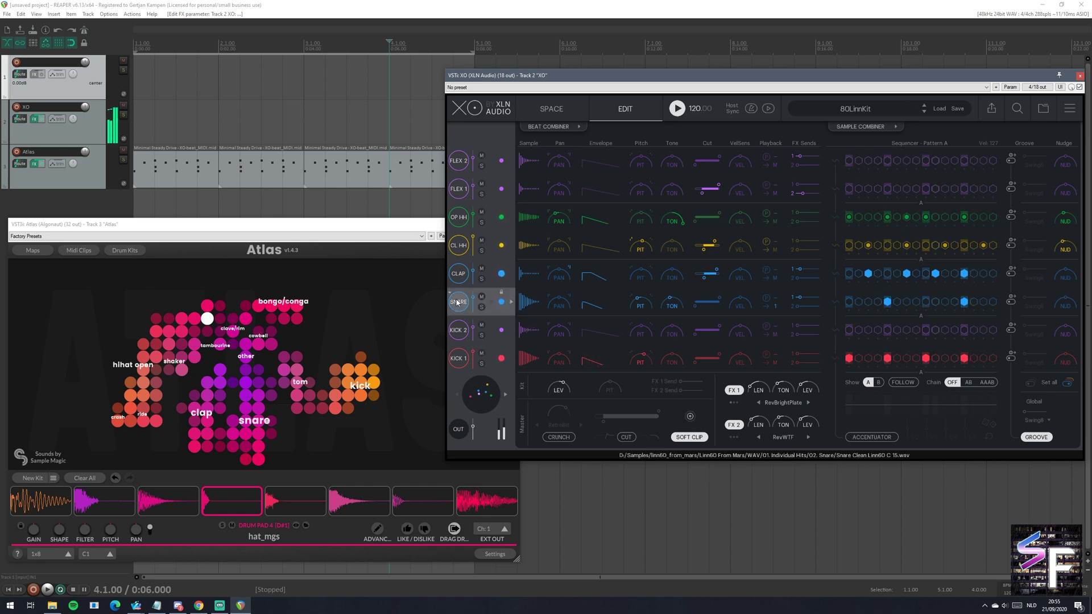
left_click(678, 110)
left_click(459, 301)
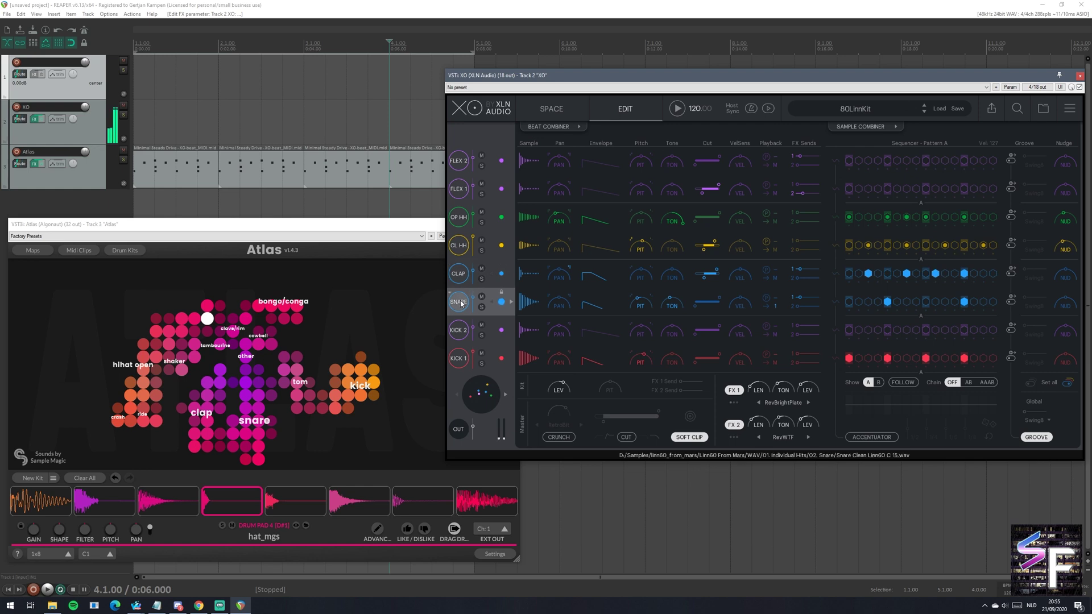
Step: Adjust the snare's FX 1 send in XO and audition the snare on its own
left_click(800, 302)
left_click(460, 304)
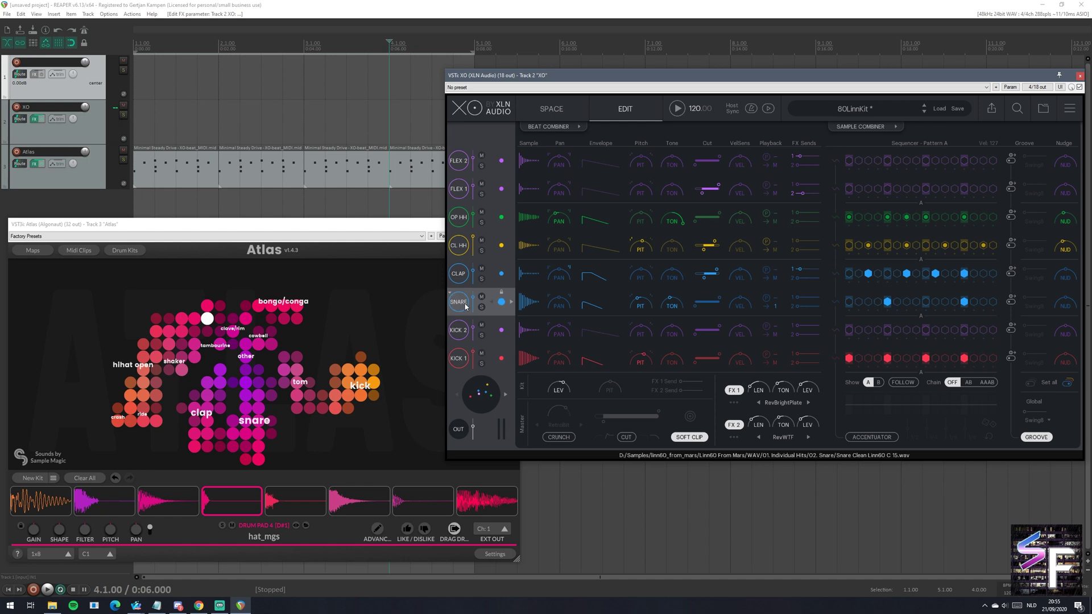
left_click(465, 304)
Step: Create a send from the XO track to track 1 in the mixer, using stereo source channels 3/4
key("ctrl+m")
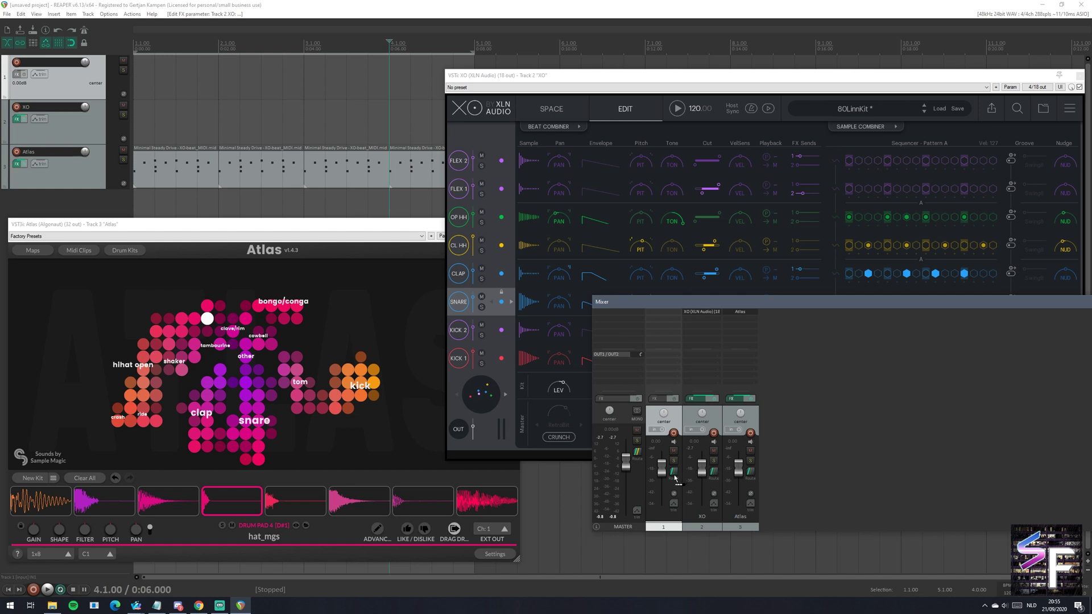
left_click_drag(719, 475, 660, 501)
left_click(711, 520)
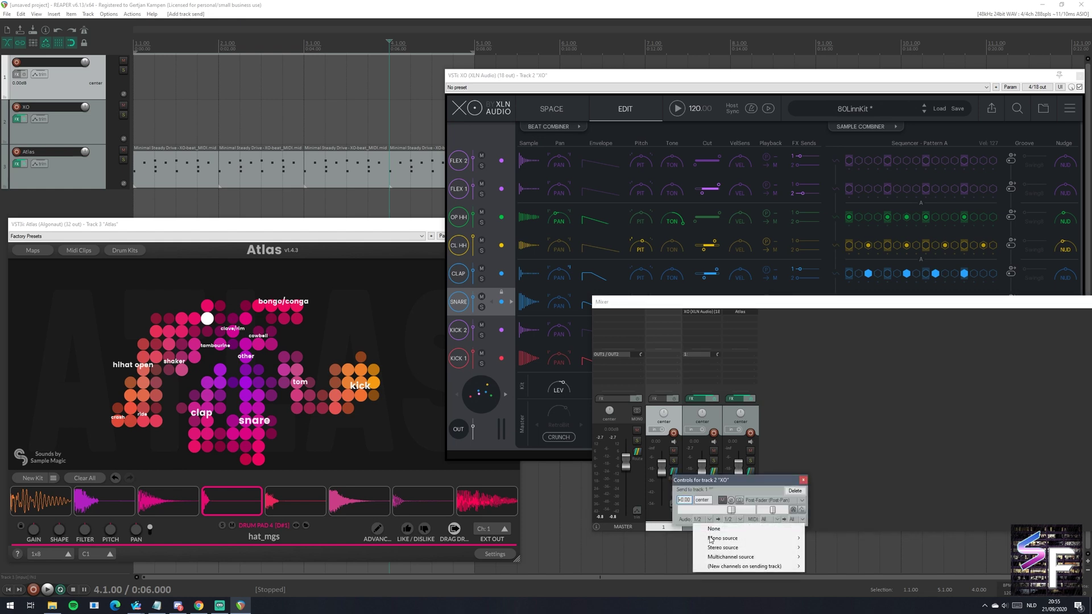
mouse_move(797, 551)
left_click(821, 566)
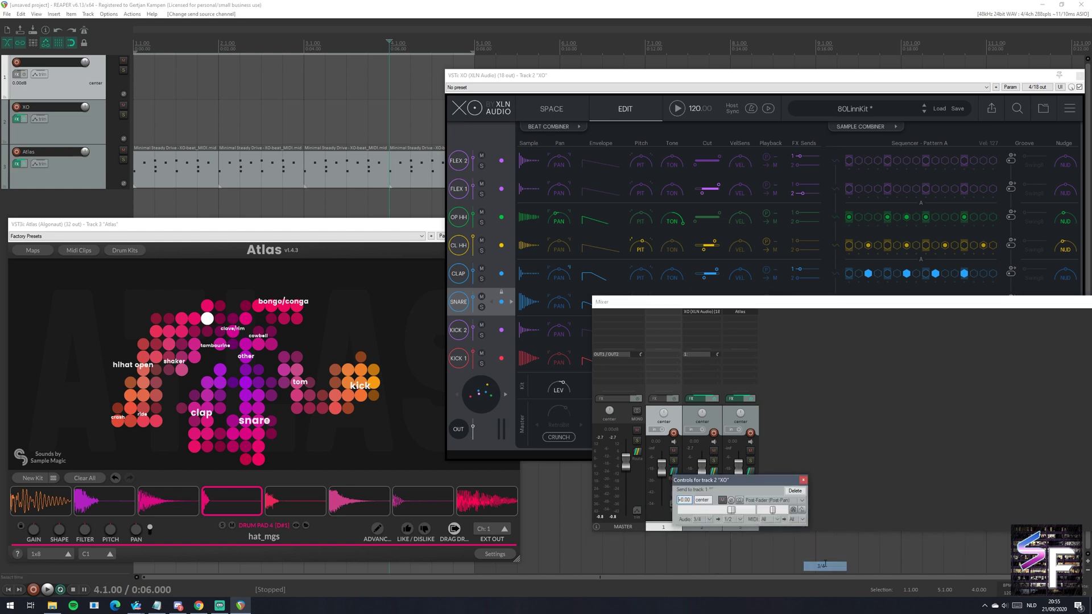
Step: Add the ValhallaVintageVerb (x86) effect to track 1
left_click(532, 302)
left_click(5, 78)
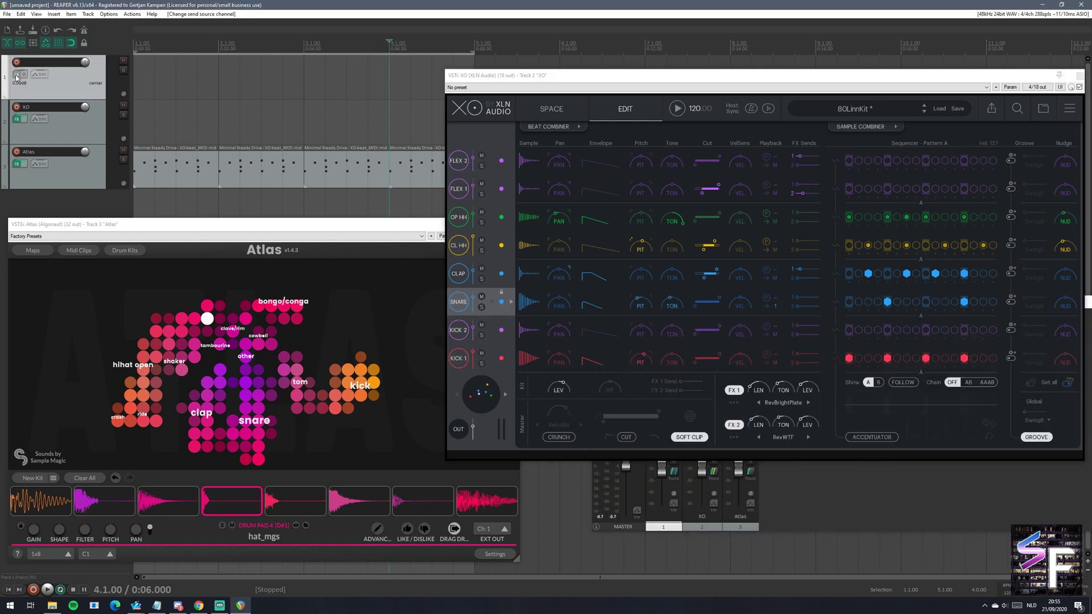
left_click(15, 74)
type("val")
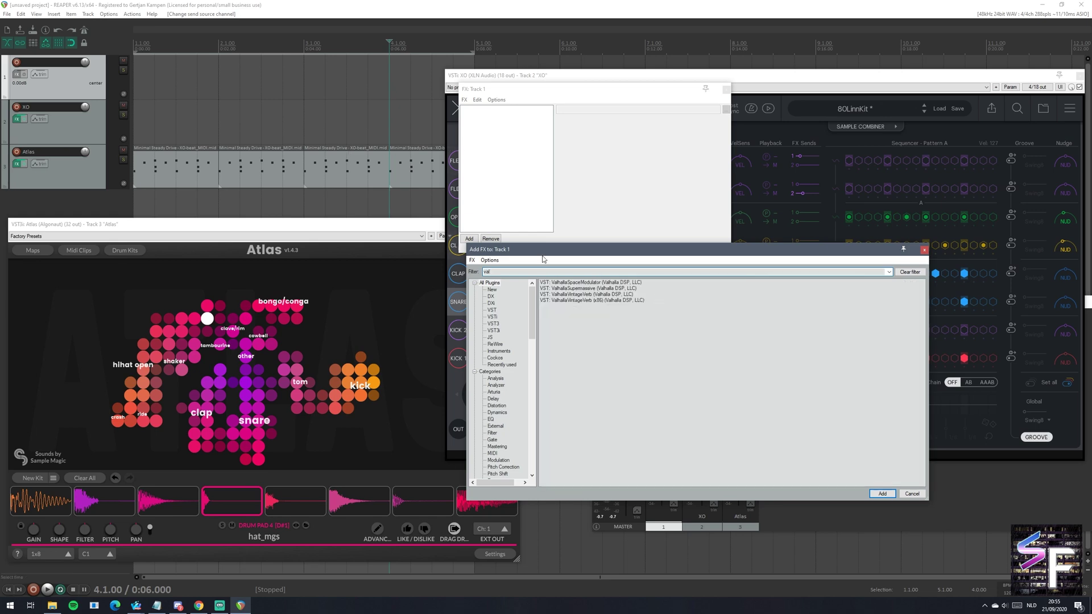
left_click(571, 302)
double_click(571, 305)
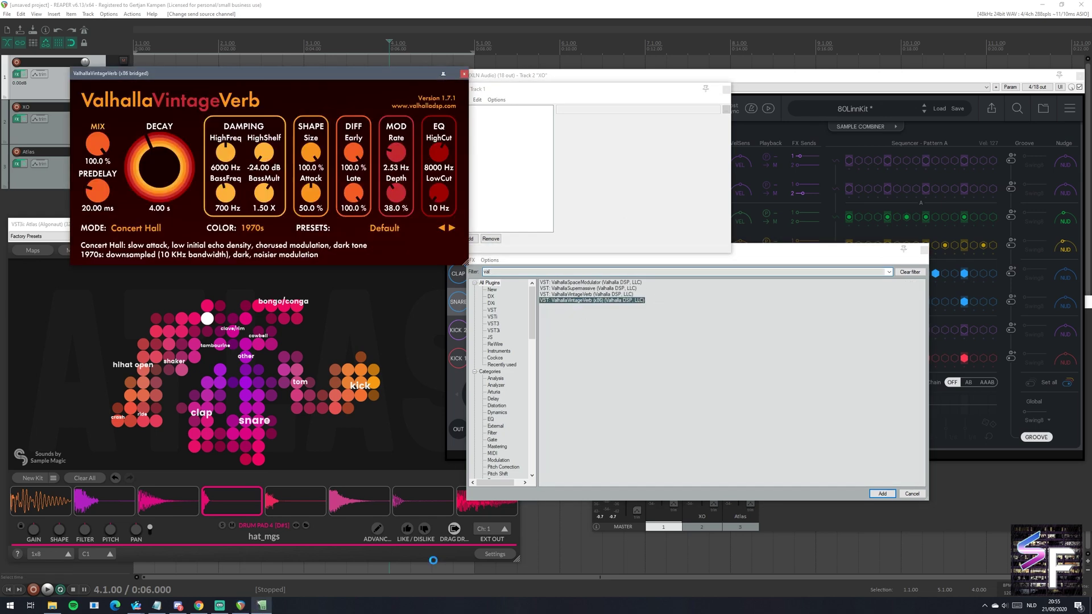
Step: Set the reverb's mix to 52.4% and play XO's beat through it
left_click_drag(103, 190, 83, 221)
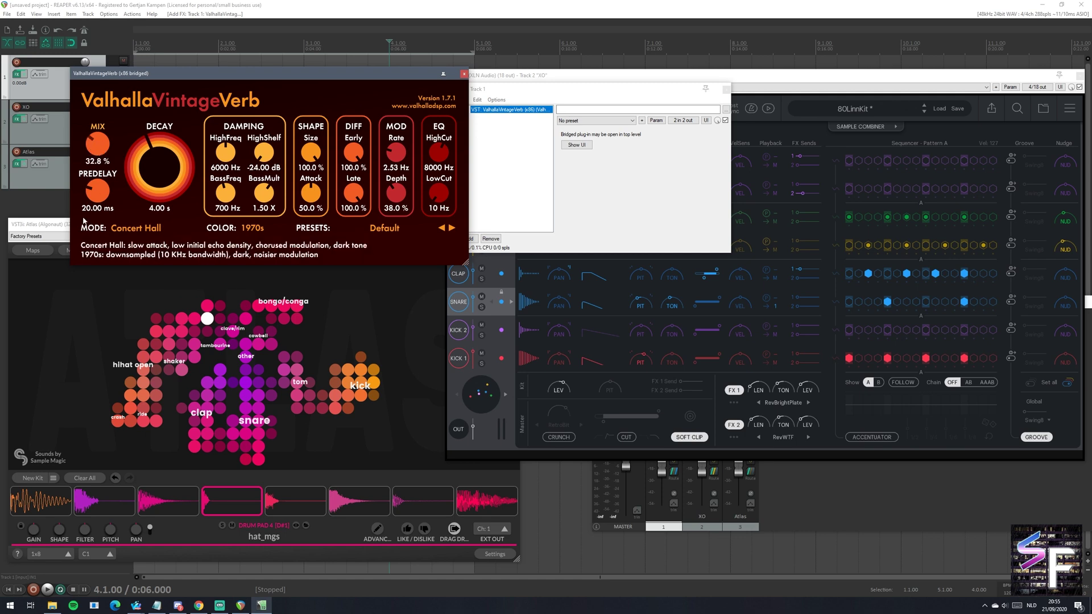
left_click(702, 75)
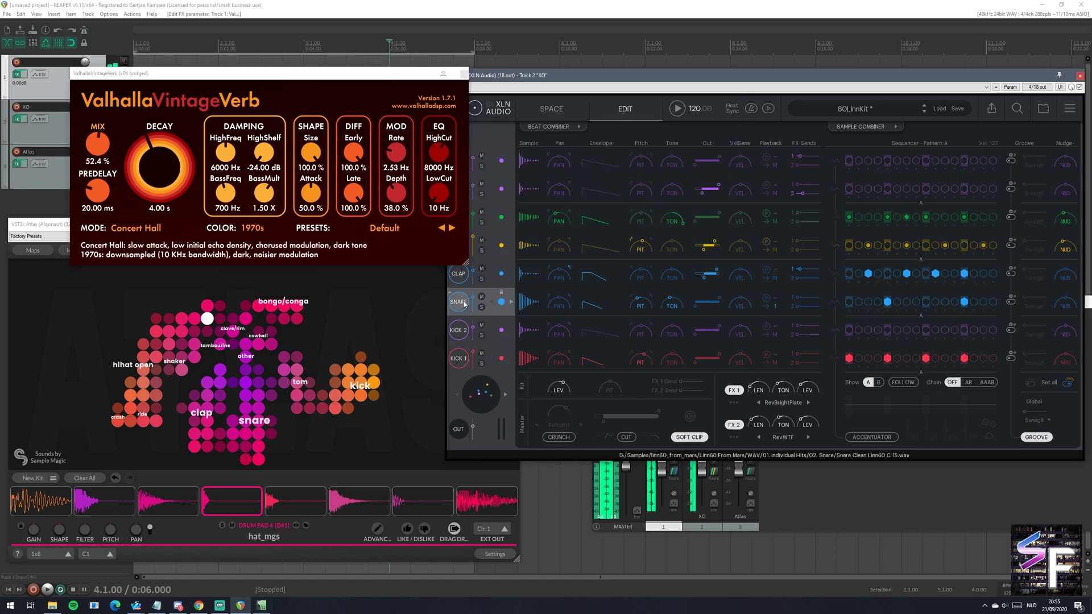
left_click(677, 108)
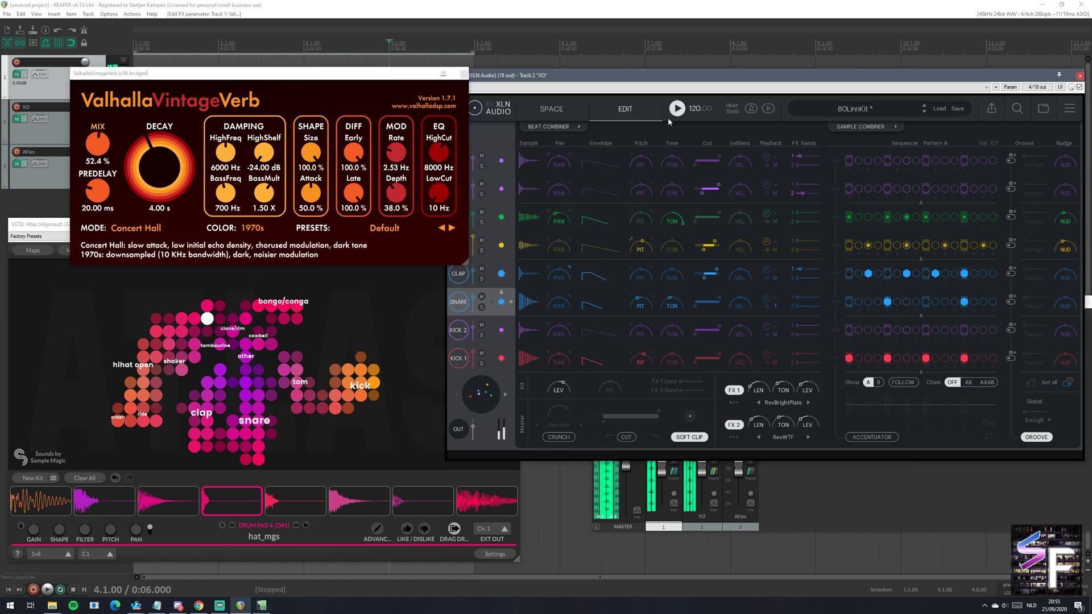
Step: Set the reverb's mix to 40.0% and its decay to 0.22 s, and check it with XO's beat
left_click_drag(97, 145, 96, 154)
left_click_drag(159, 167, 157, 193)
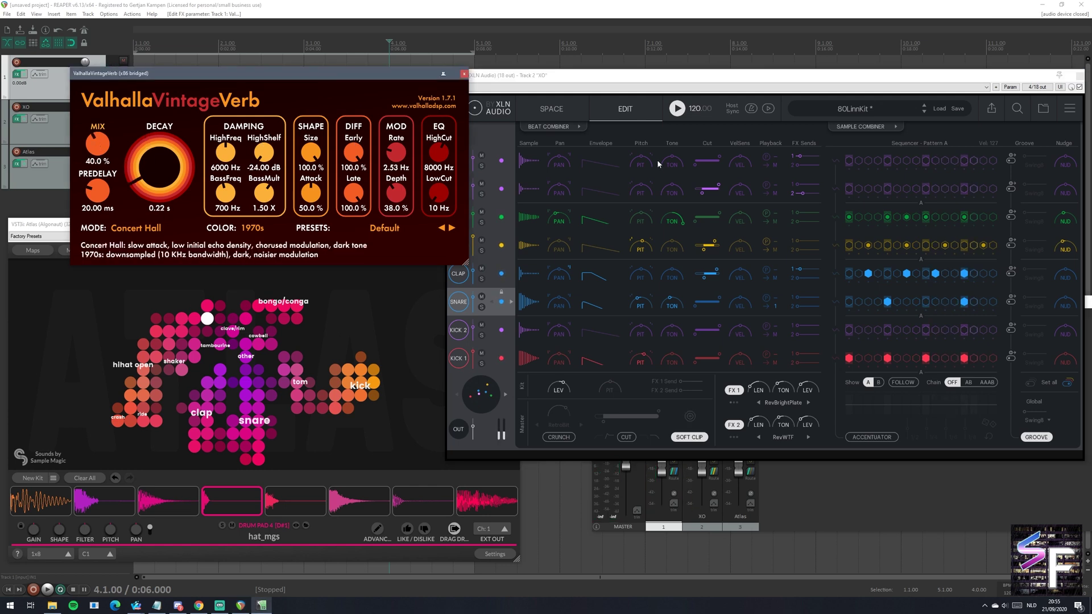
left_click(678, 109)
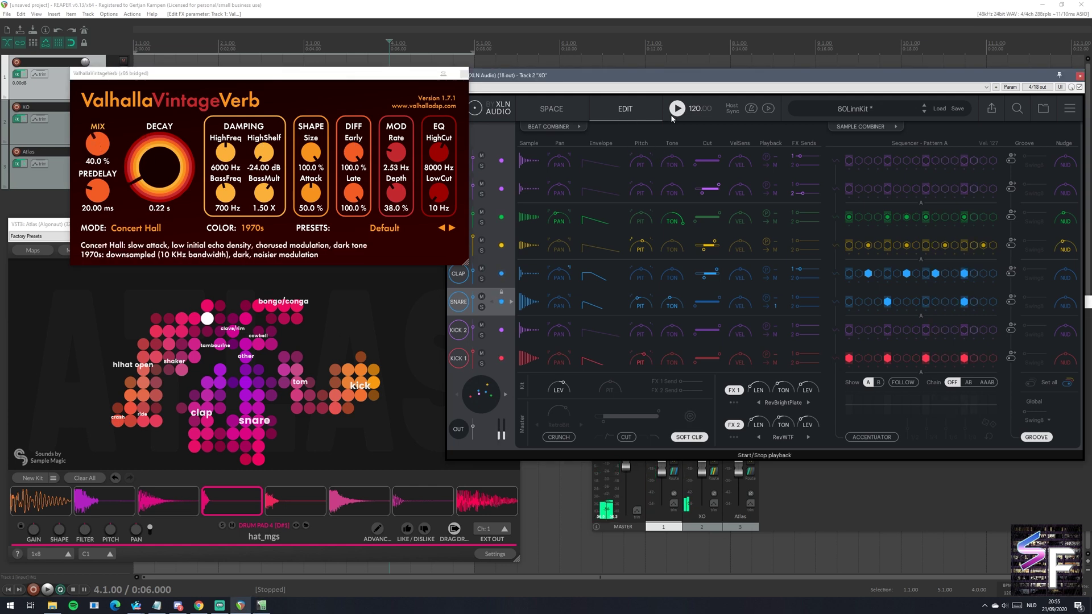
Step: Replay XO's beat with the snare reverb, stop playback and close the reverb window
left_click(366, 73)
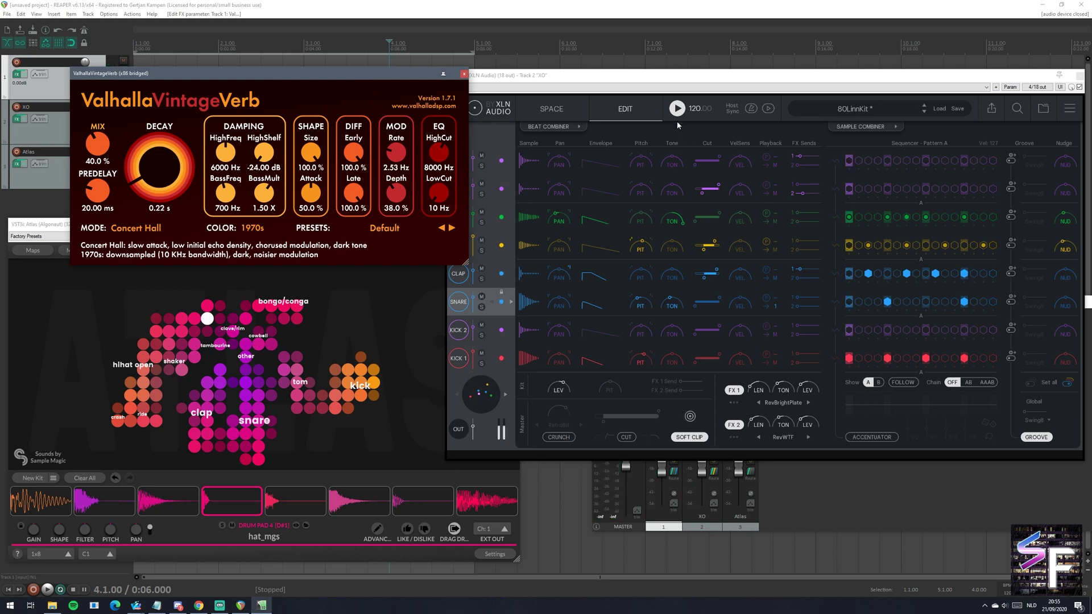
left_click(675, 114)
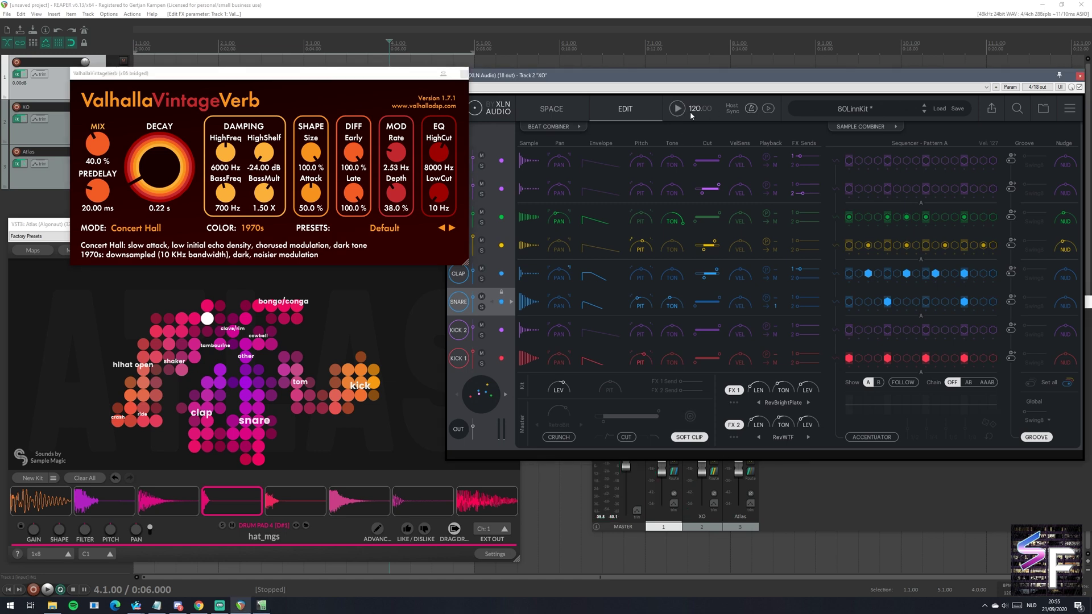
left_click(676, 109)
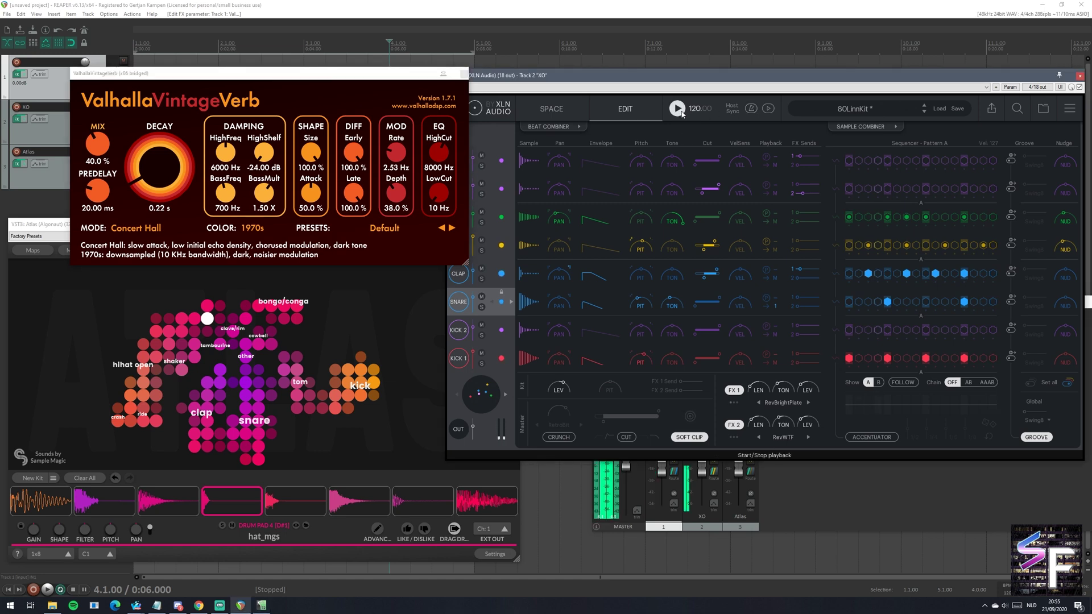
left_click(463, 73)
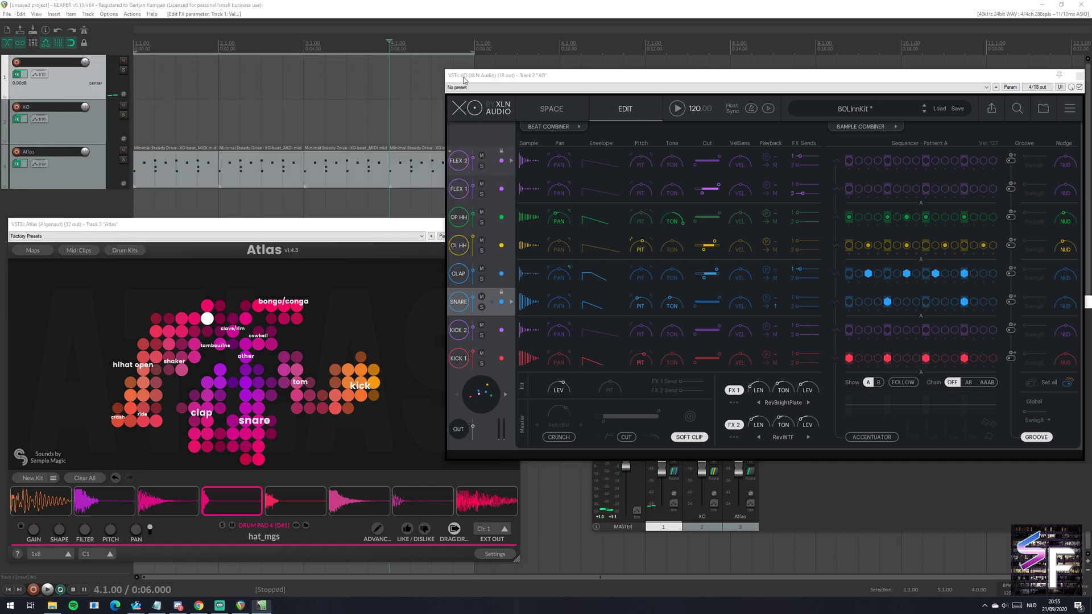
left_click(74, 90)
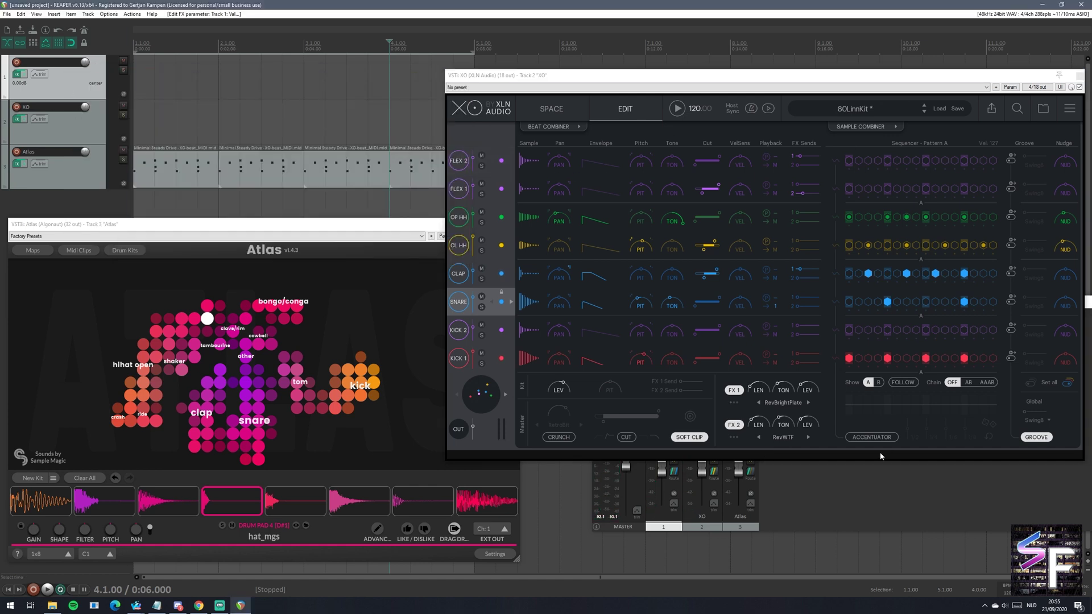
Step: Select the snare_lay_intune pad in Atlas and route its external output to Ch: 2
left_click(774, 306)
left_click(771, 317)
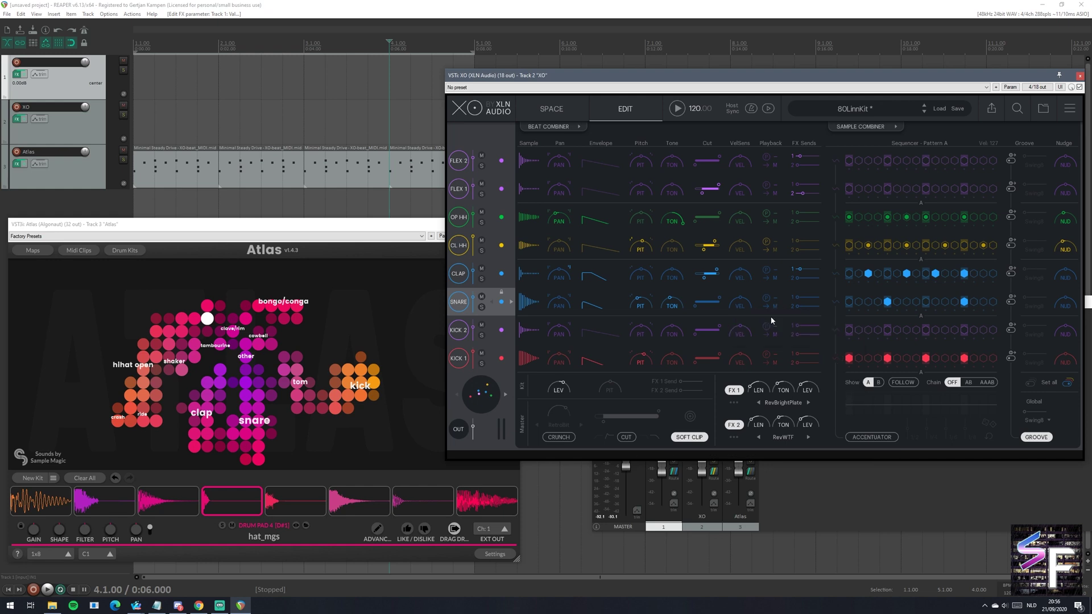
left_click(366, 225)
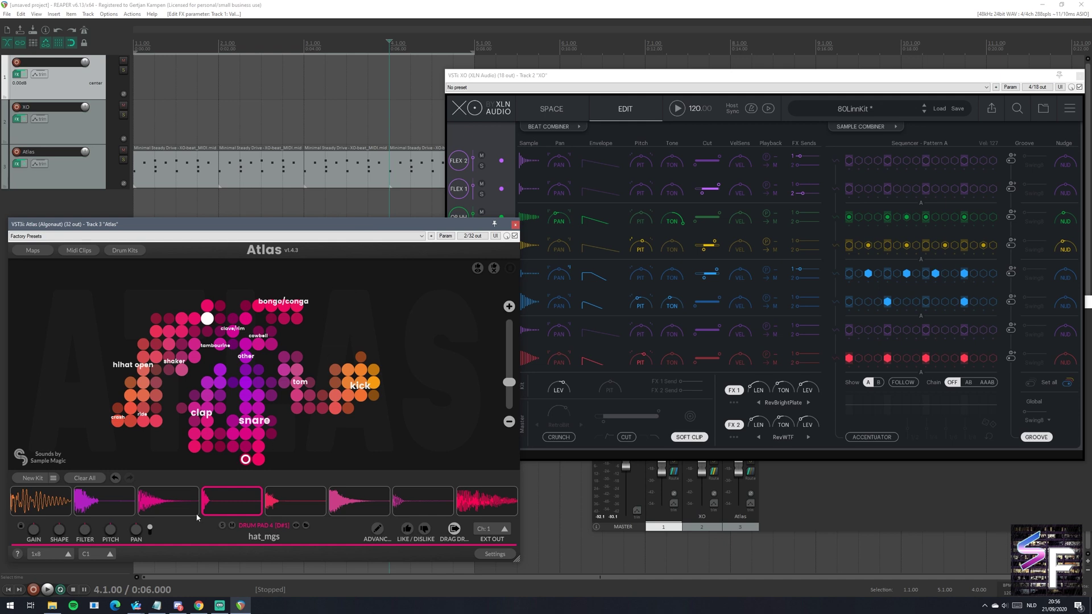
left_click(162, 507)
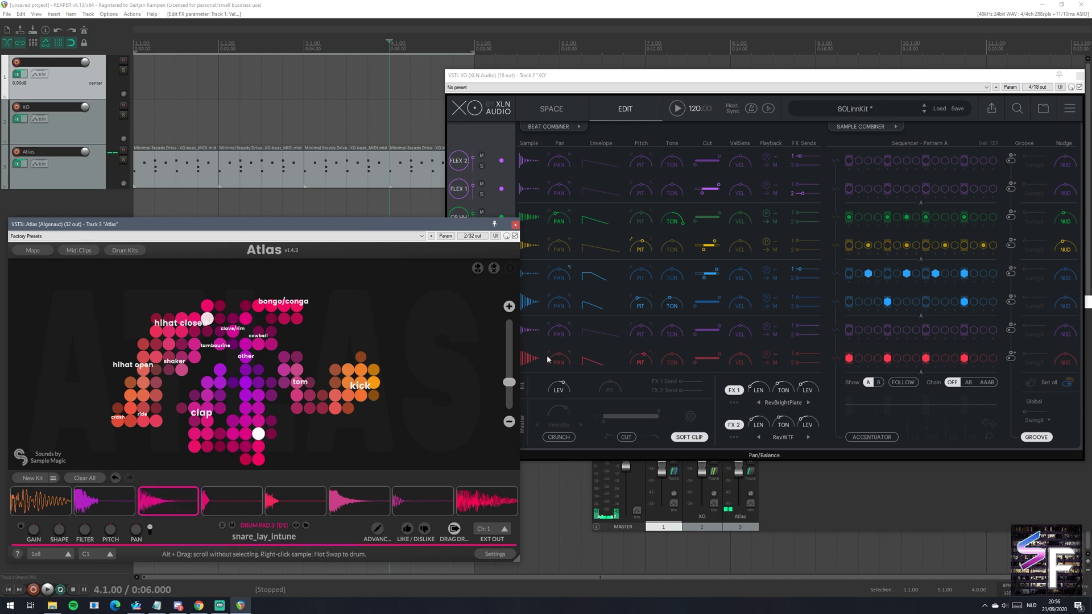
left_click(487, 532)
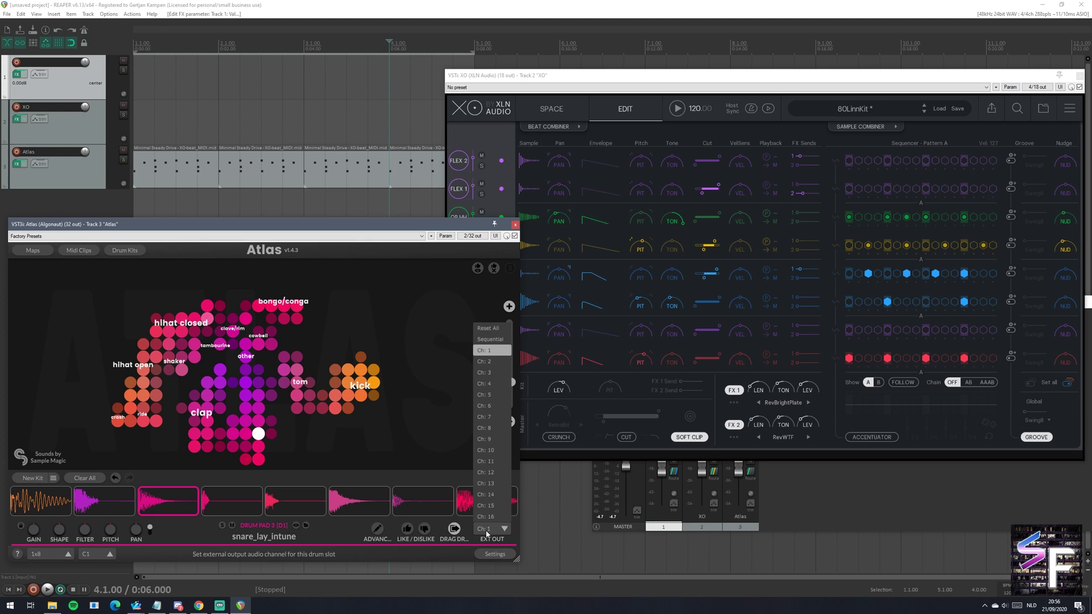
left_click(487, 362)
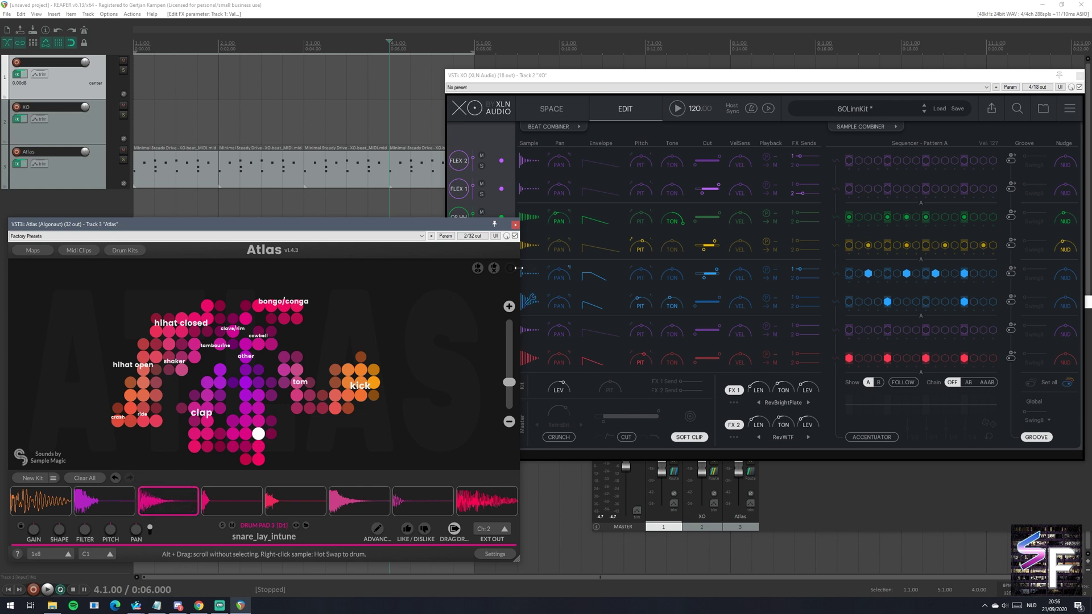
Step: Expand Atlas to four track channels in the plug-in pin connector and set the snare_lay_intune pad's external output back to Ch: 1
left_click_drag(484, 224, 485, 224)
left_click(472, 238)
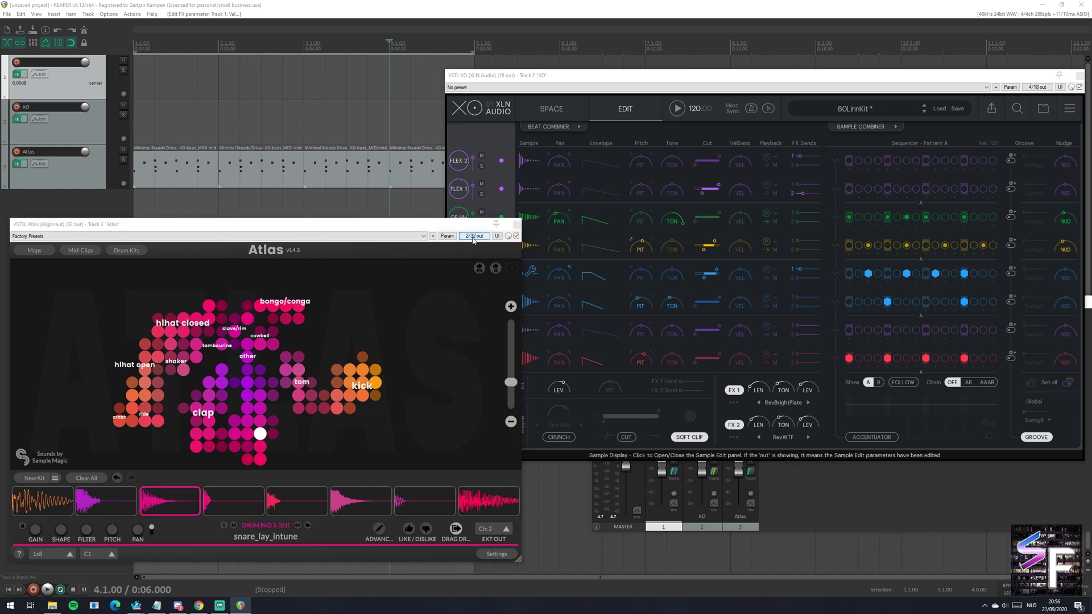
left_click(479, 313)
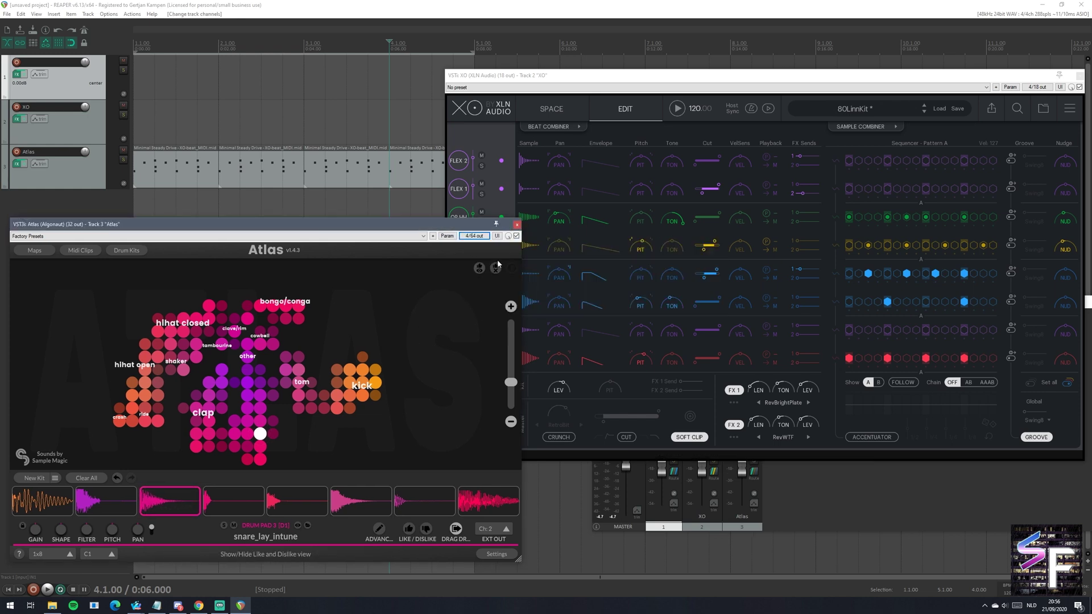
left_click(472, 237)
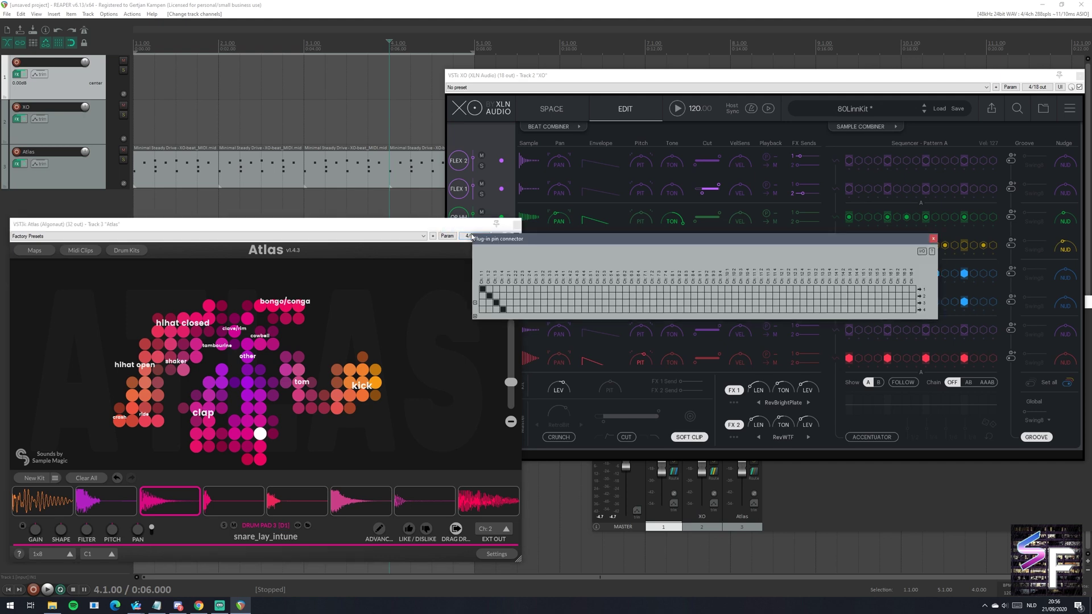
left_click(931, 238)
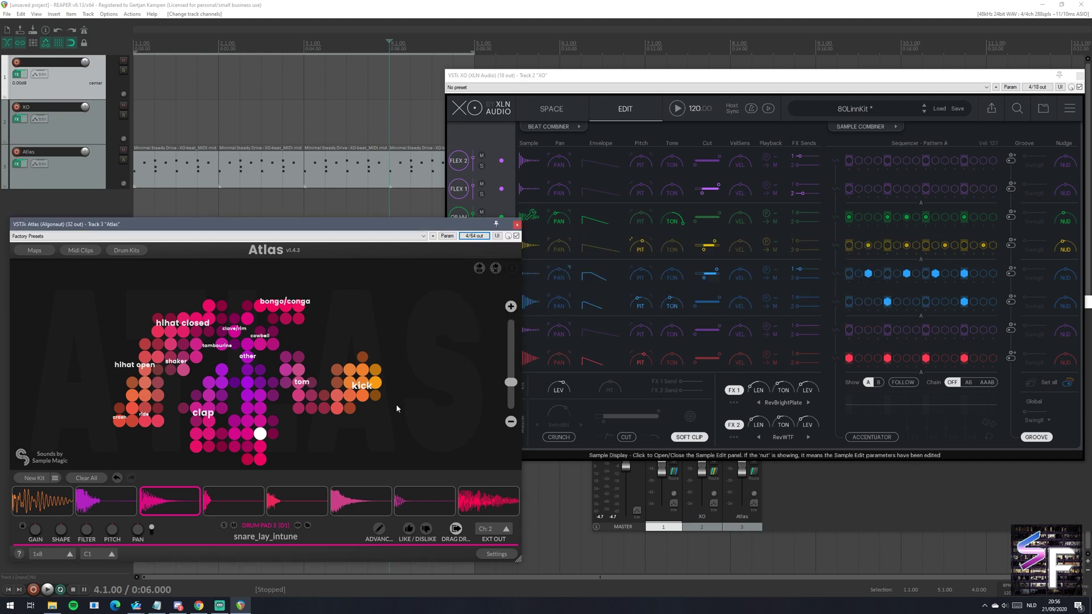
left_click(505, 528)
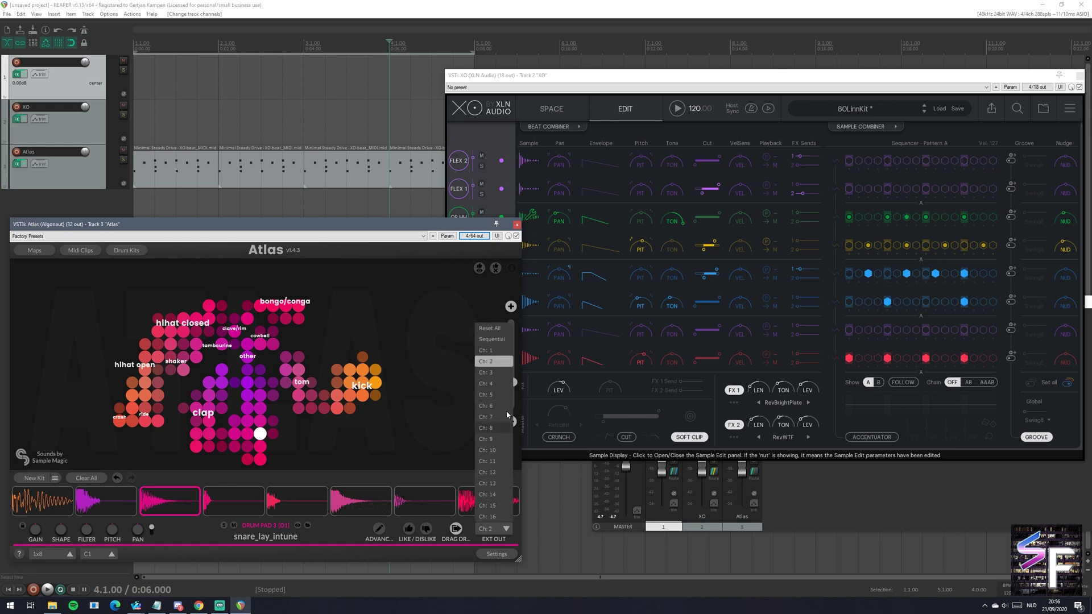
left_click(493, 351)
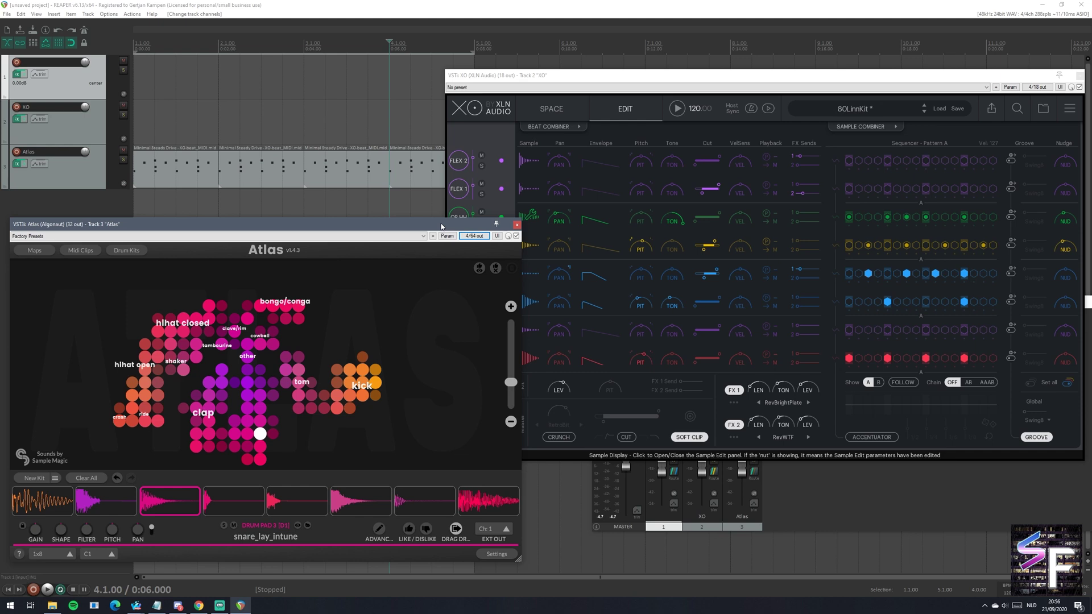
Step: Look through the options in XO's main menu and close it again
left_click(976, 76)
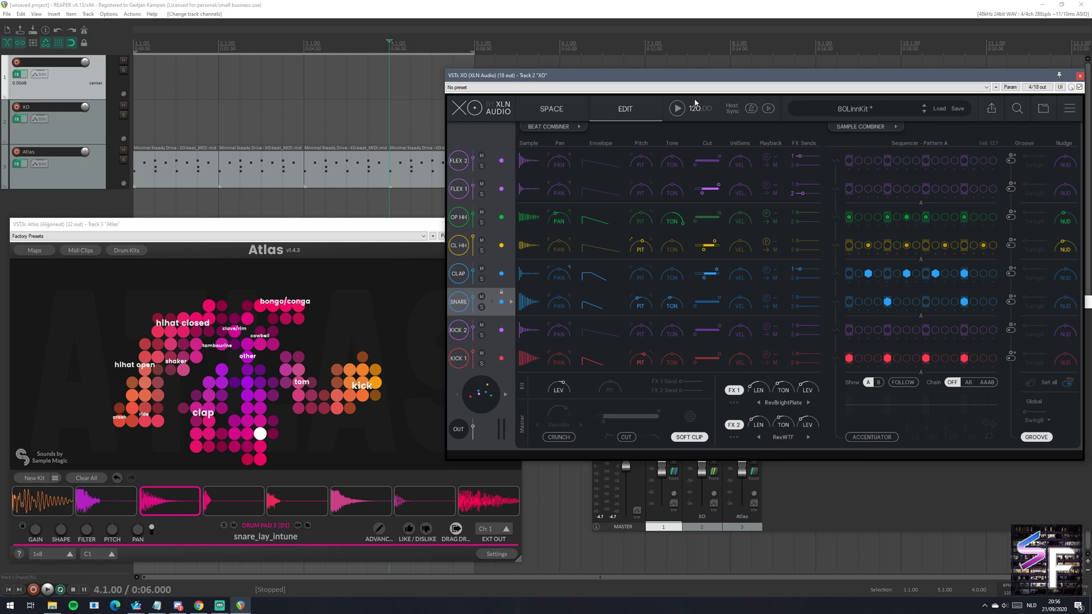
left_click(1070, 108)
left_click(1070, 108)
left_click(1066, 109)
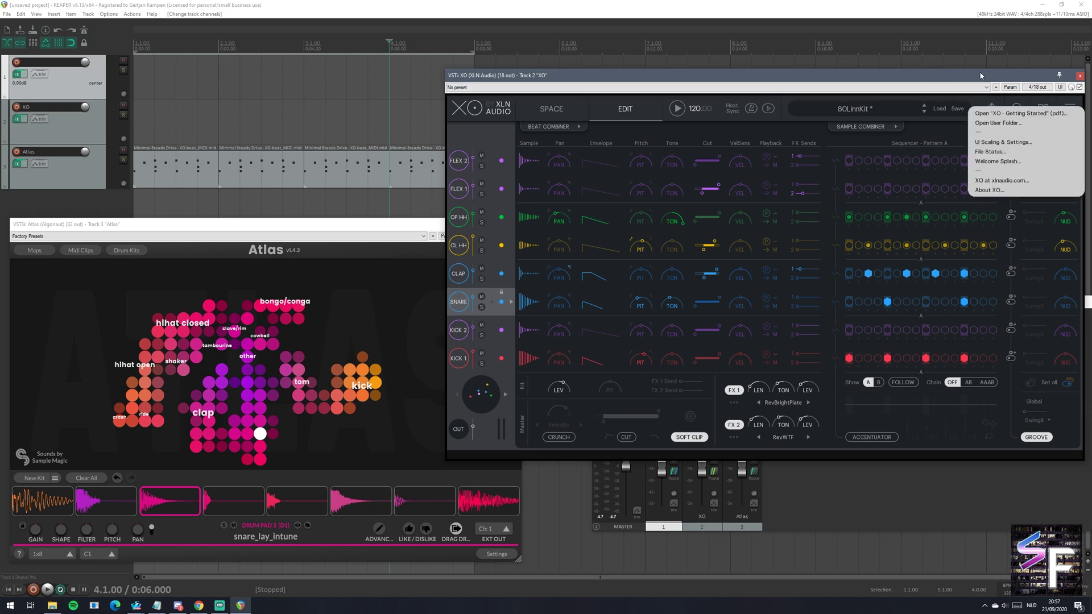
left_click(956, 102)
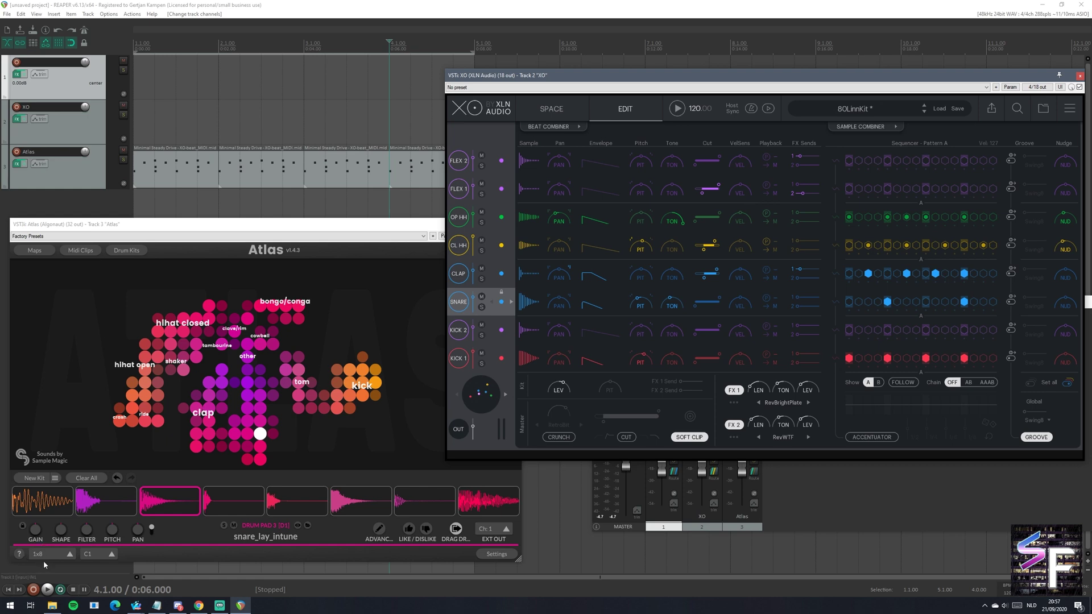
Step: Move the Atlas window up and try the 2x8, 4x4 and 8x8 drum pad layouts one after another
left_click(162, 223)
left_click_drag(162, 223, 182, 161)
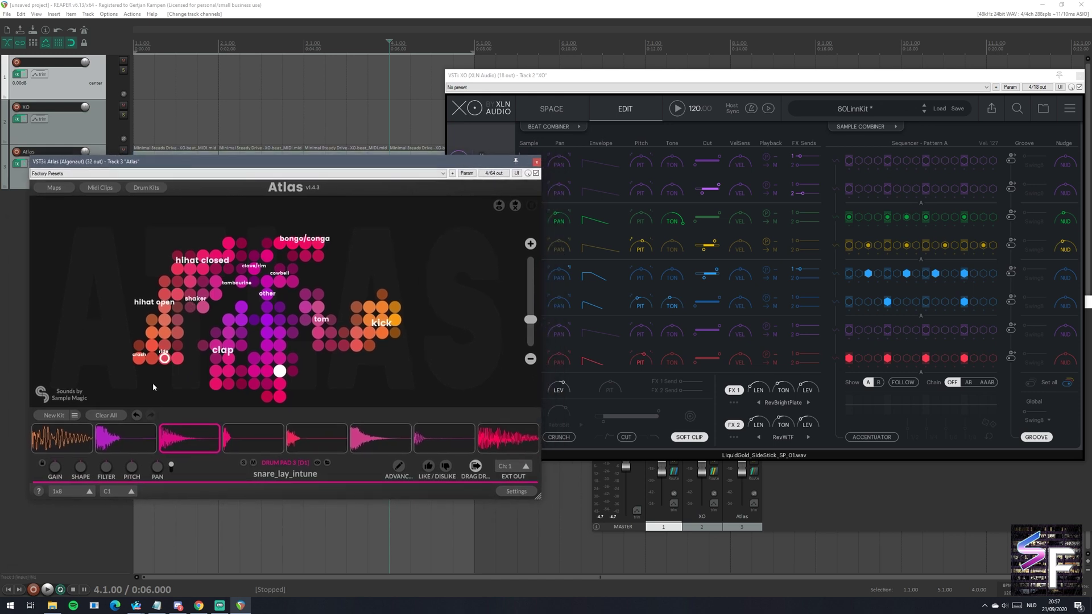
left_click(67, 493)
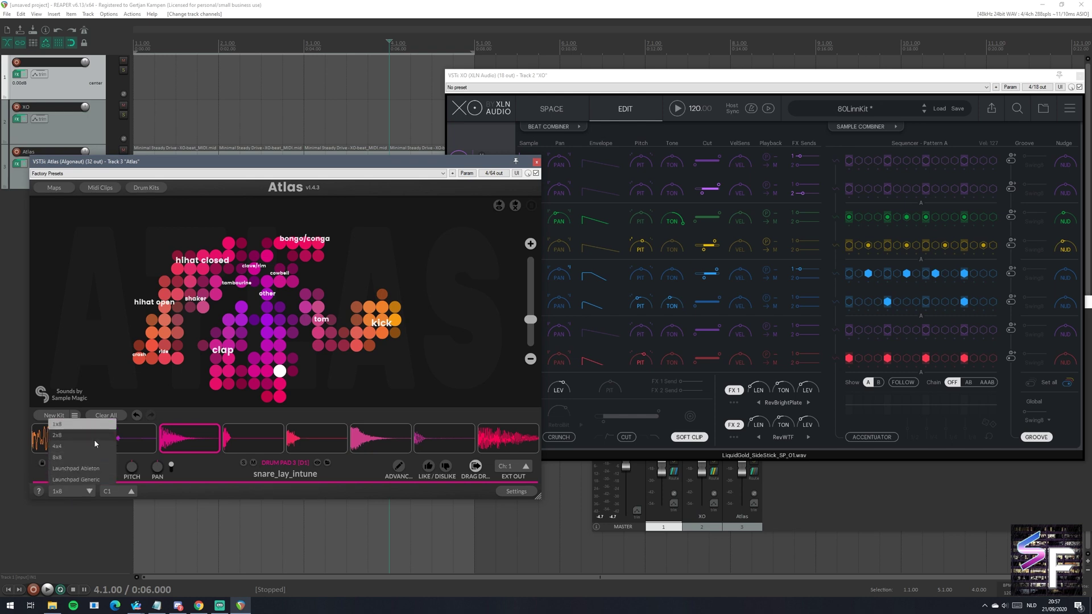
left_click(94, 437)
left_click(66, 493)
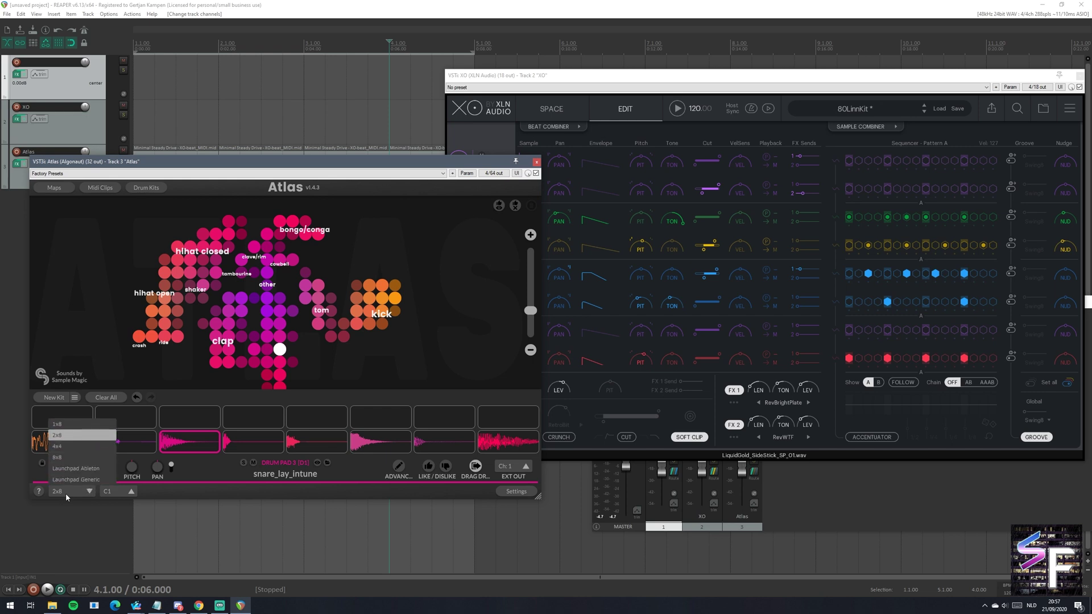
left_click(77, 446)
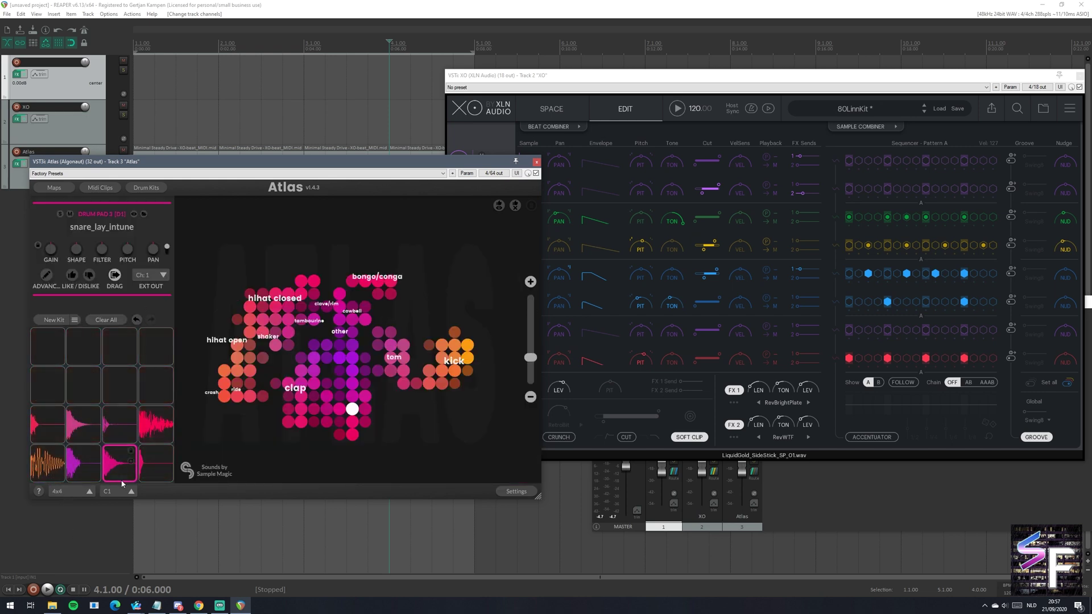
left_click(68, 491)
left_click(67, 458)
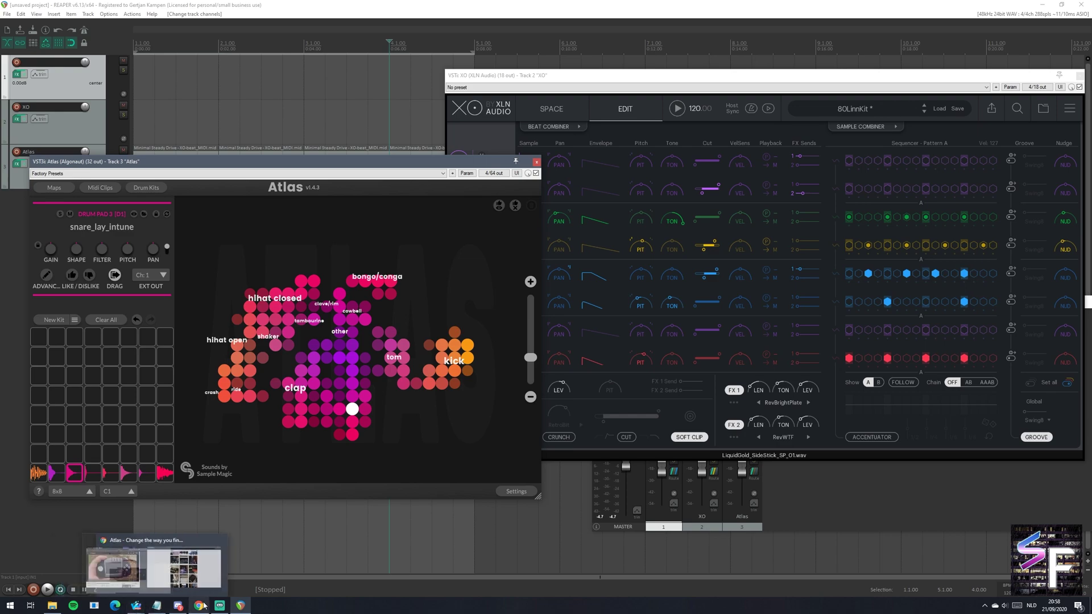
Step: Switch to Chrome and examine the "Atlas VS Your Hardware" section on the algonaut.tech page
mouse_move(203, 606)
left_click(200, 569)
scroll(293, 453, "down", 12)
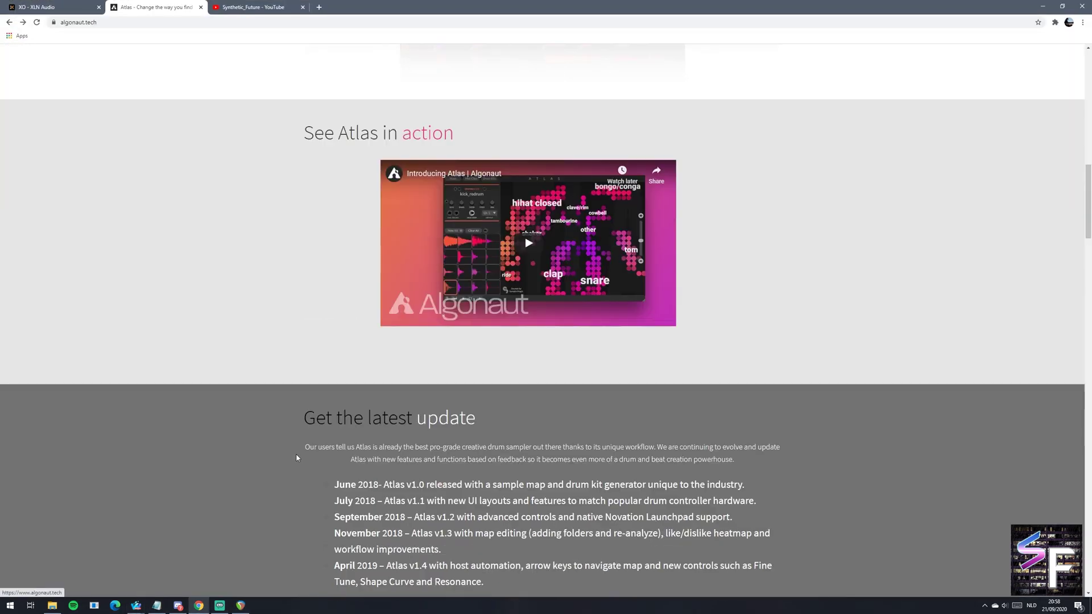
scroll(290, 454, "down", 20)
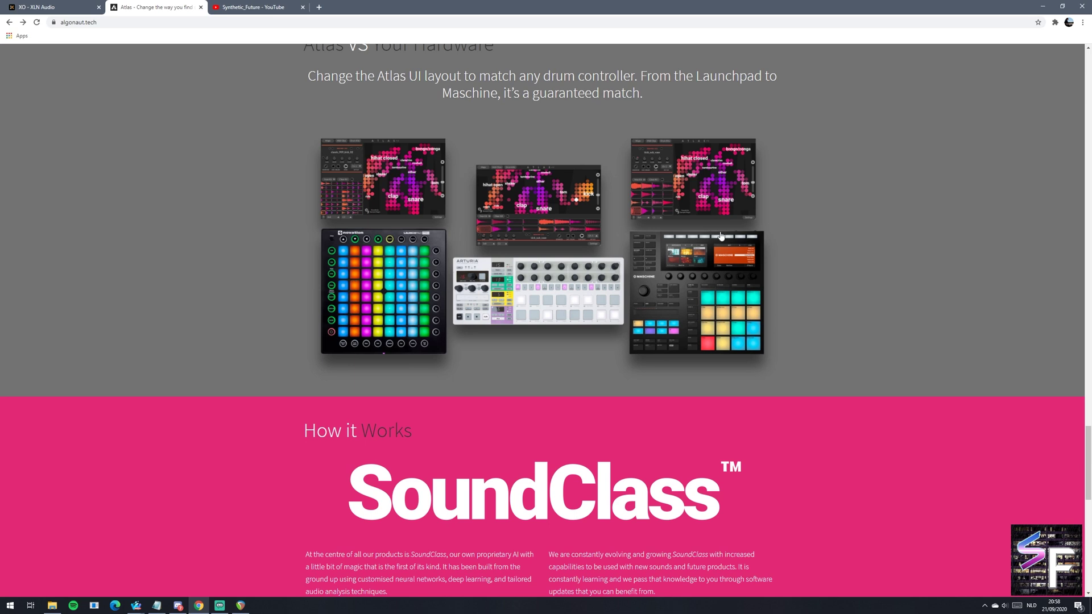
scroll(874, 434, "up", 2)
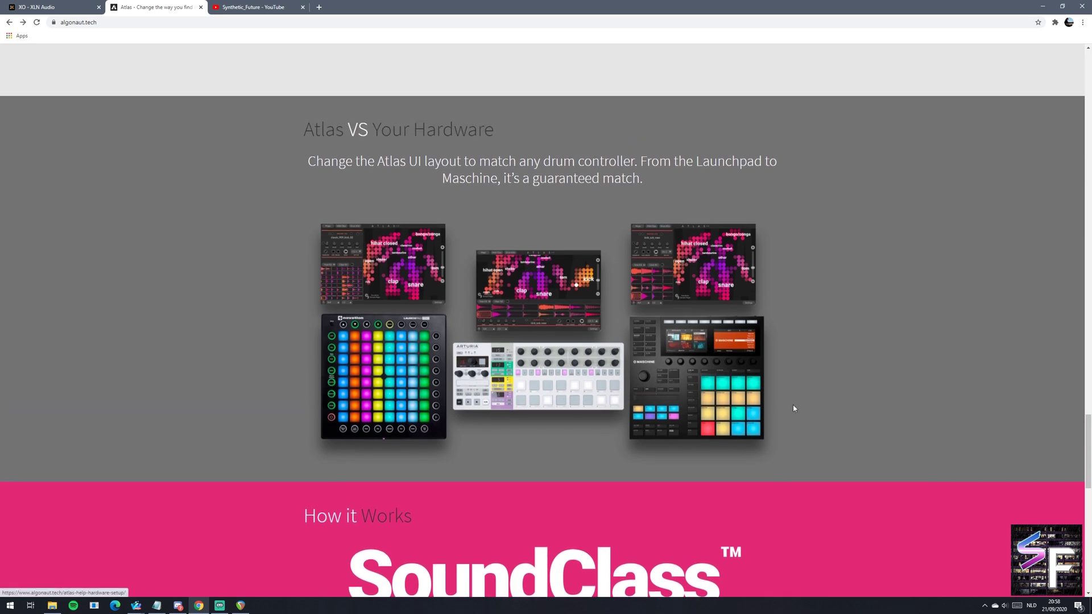
scroll(793, 404, "down", 1)
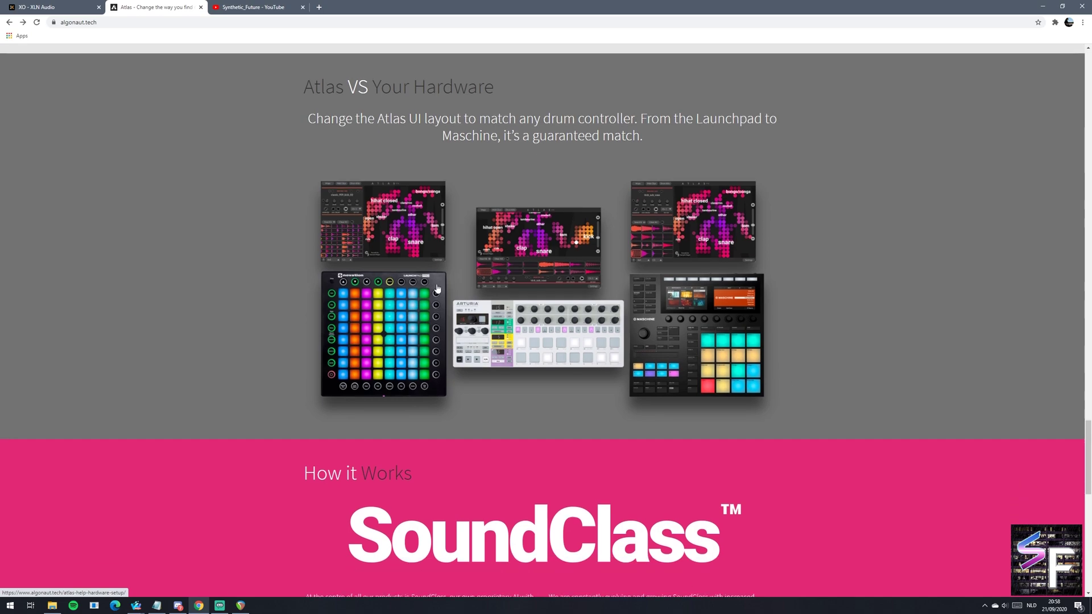
Step: Return to REAPER and set Atlas's drum pad layout to Launchpad Ableton
left_click(241, 605)
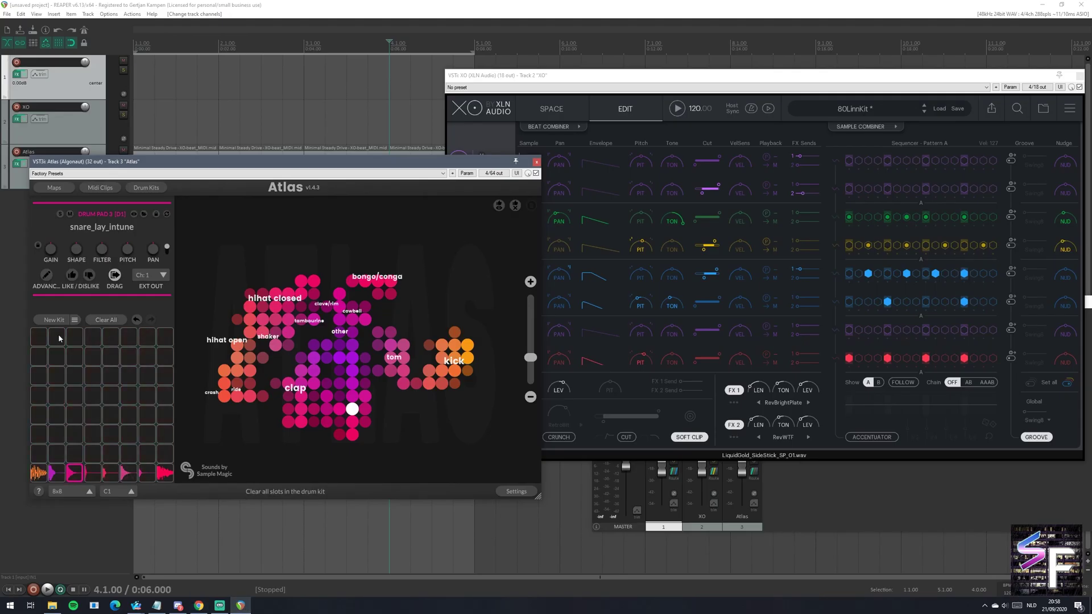
left_click(85, 491)
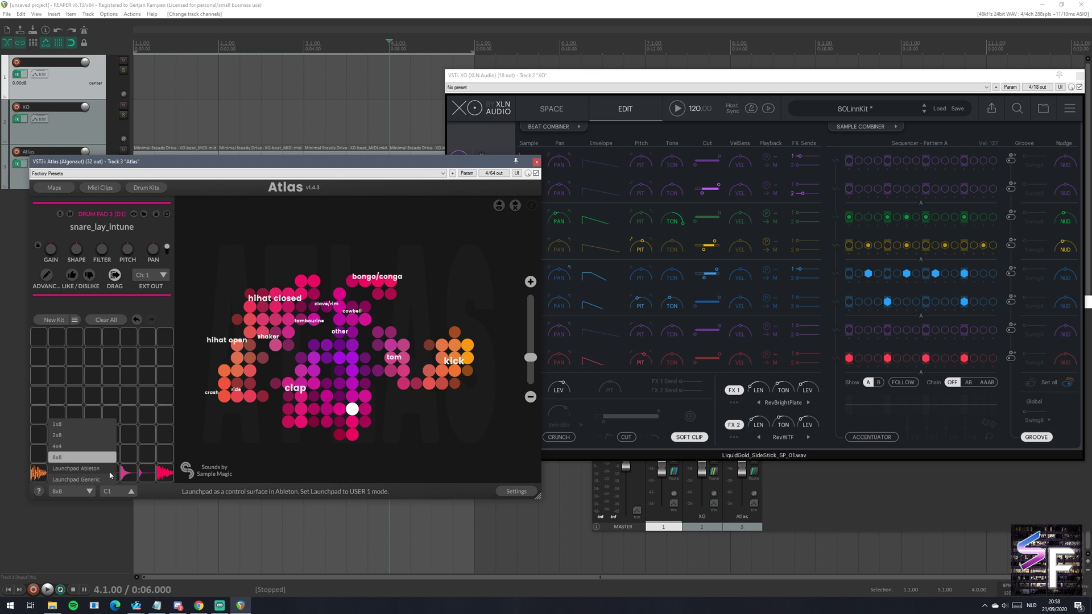
left_click(85, 468)
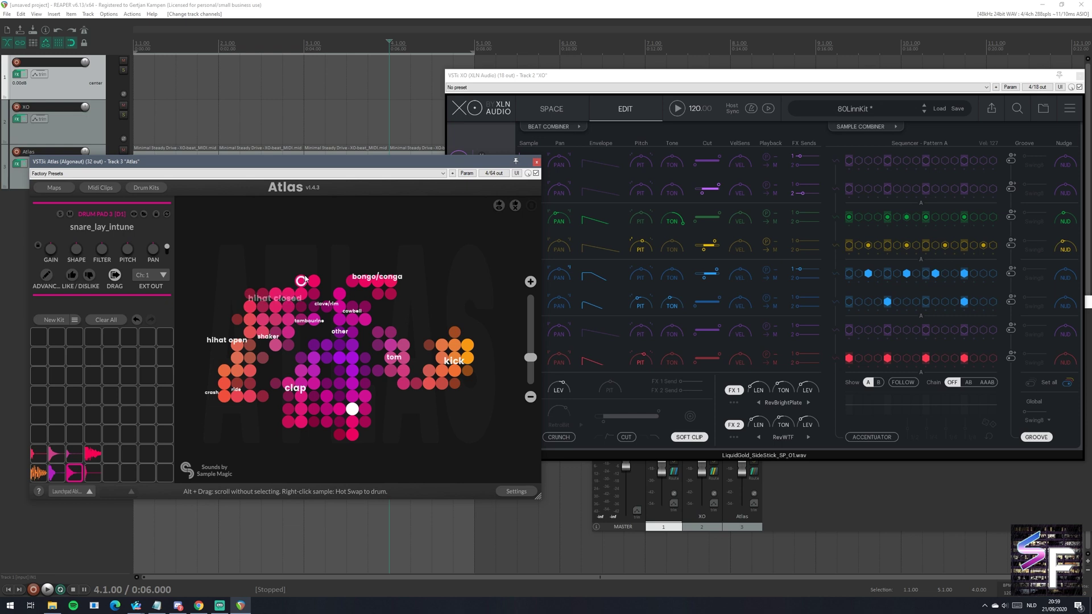
left_click(631, 127)
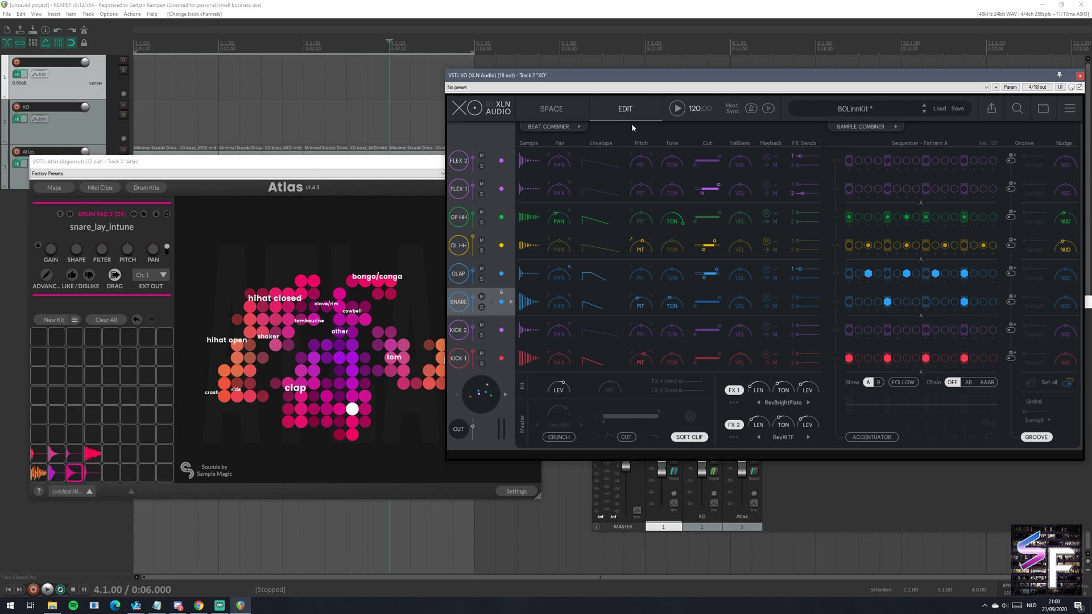
left_click(76, 103)
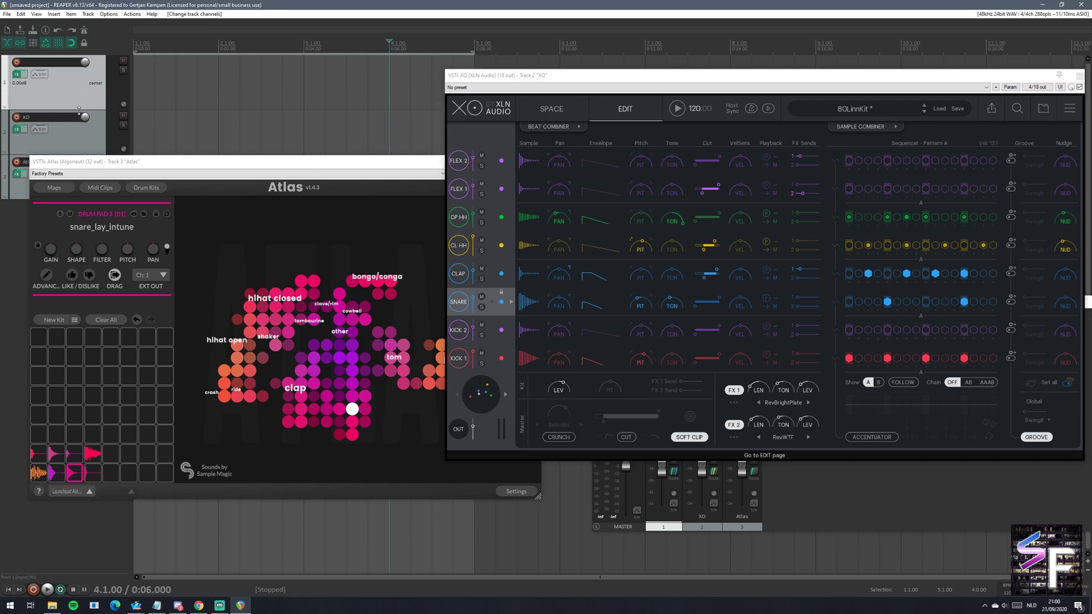
right_click(74, 89)
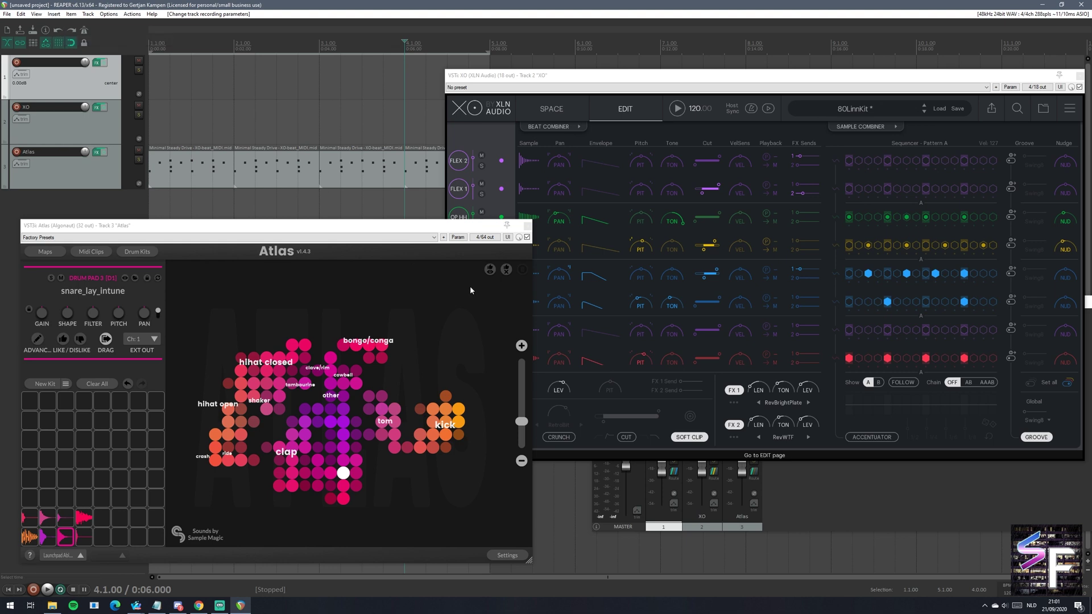
Step: Reopen Atlas from the effects chain of track 3 and set its drum pad layout to 1x8
left_click(528, 226)
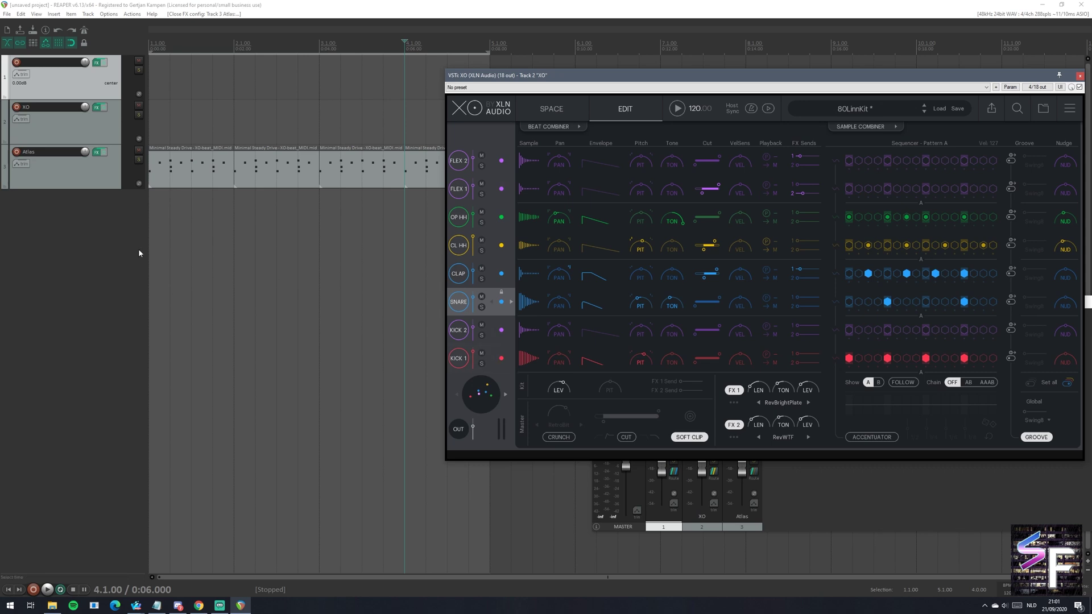
left_click(91, 154)
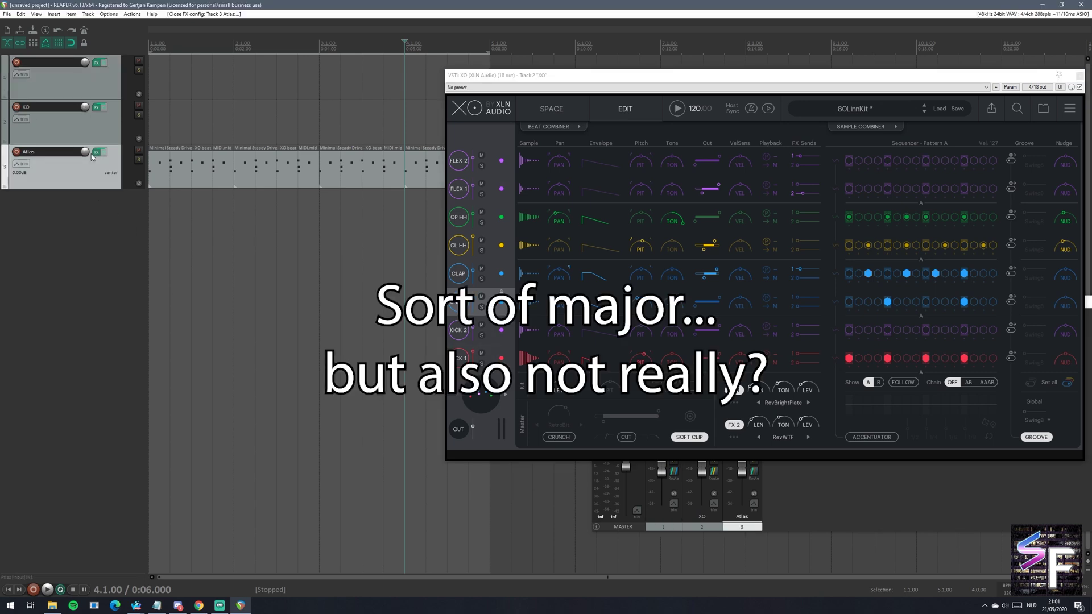
left_click(96, 153)
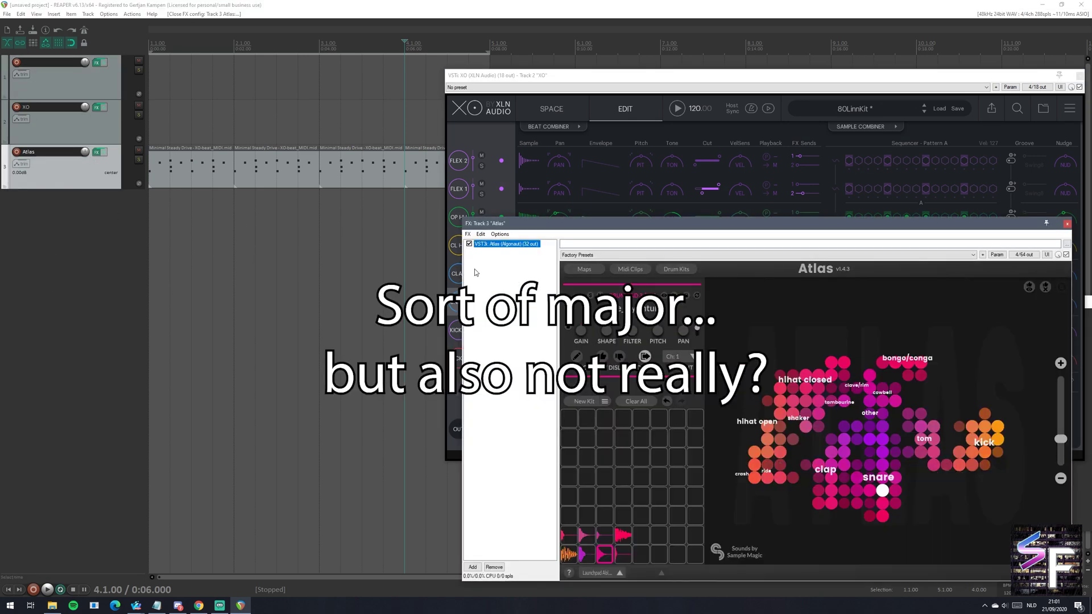
left_click_drag(585, 226, 103, 180)
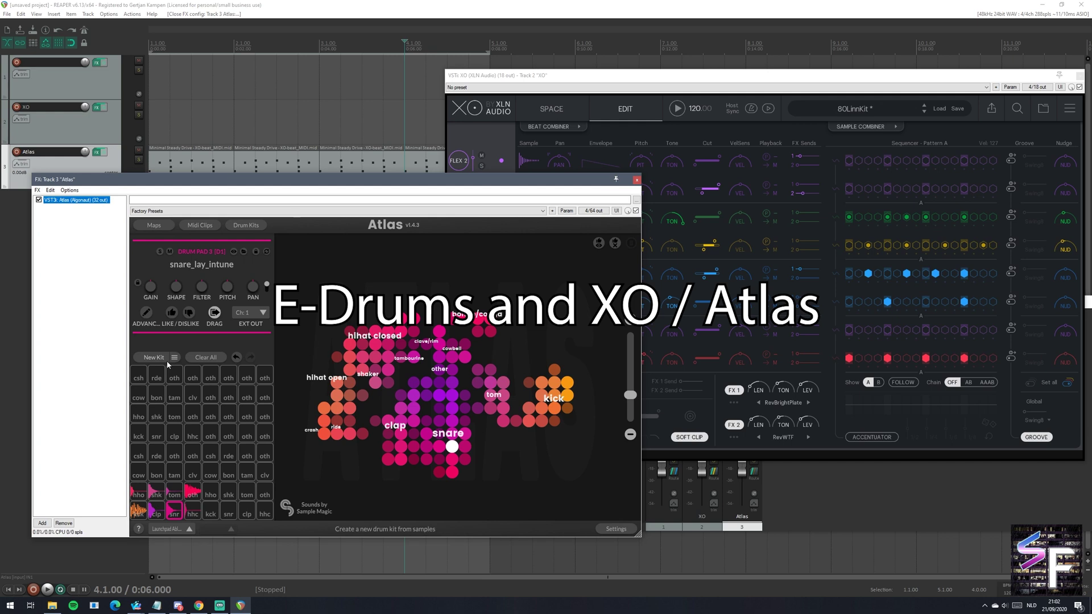
left_click(169, 529)
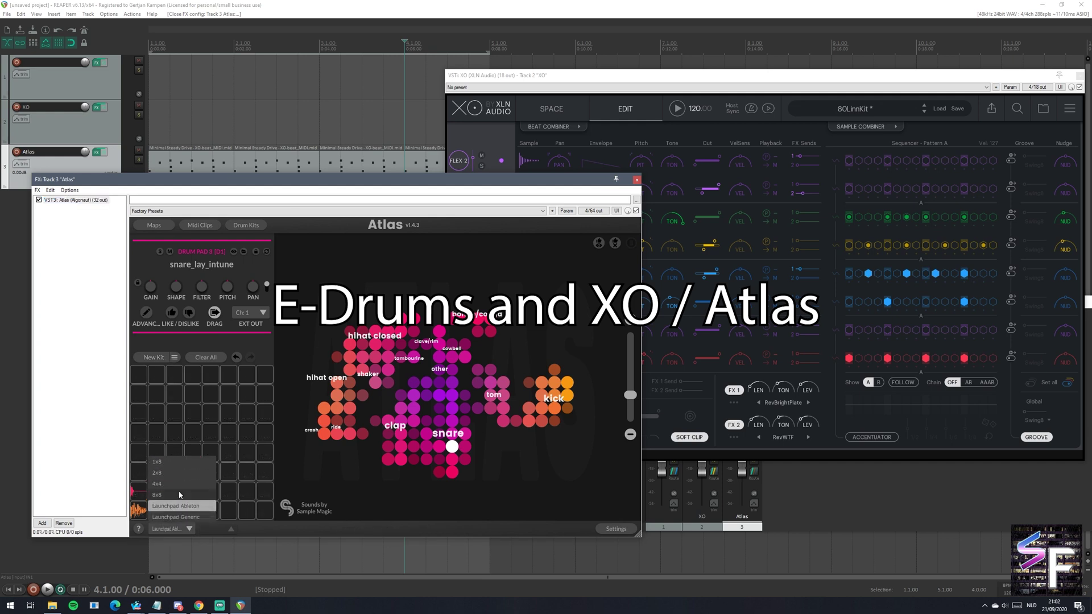
left_click(173, 463)
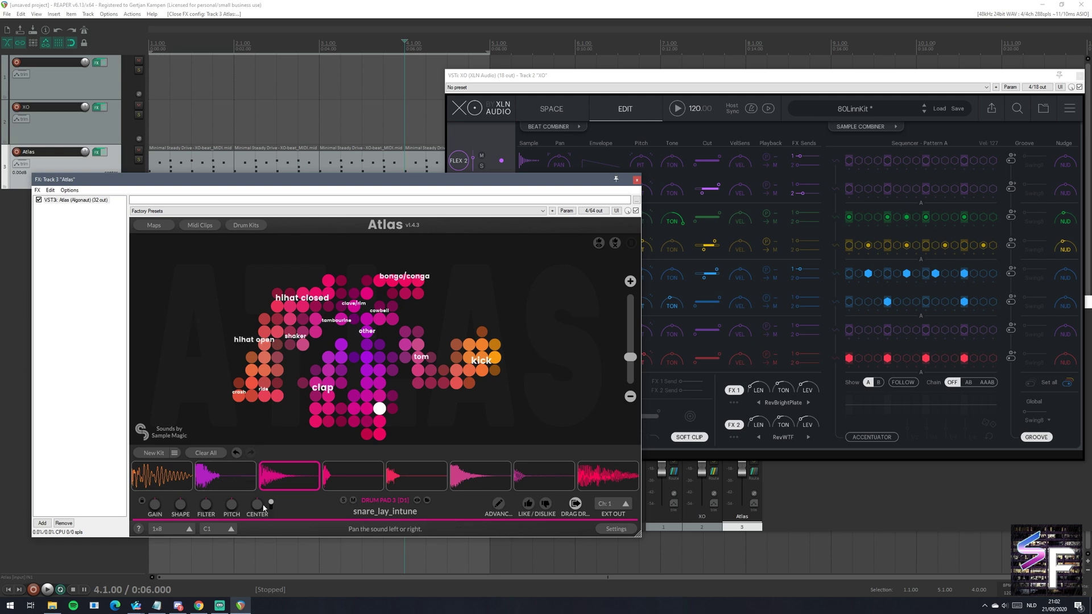
Step: Move the Atlas window down and open the effects chain of track 1
left_click(35, 67)
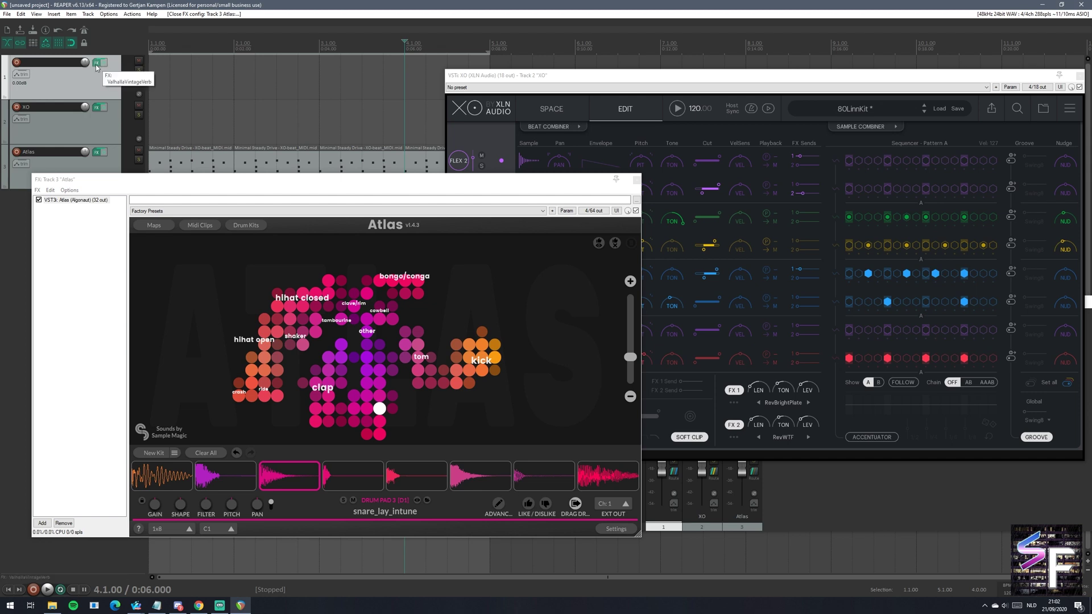
left_click_drag(236, 180, 228, 215)
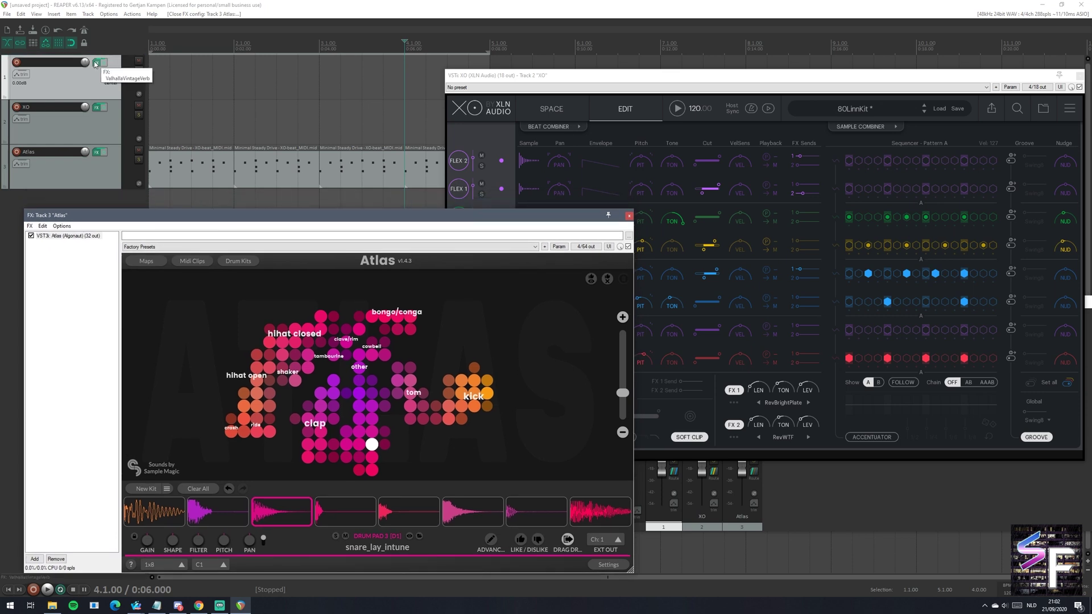
left_click(513, 134)
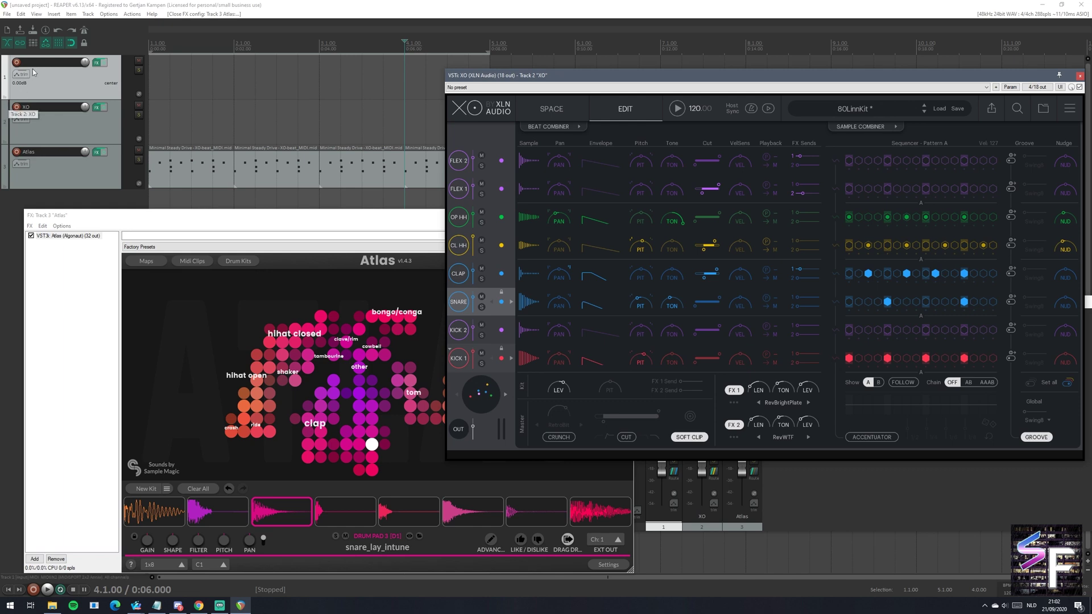
left_click(102, 63)
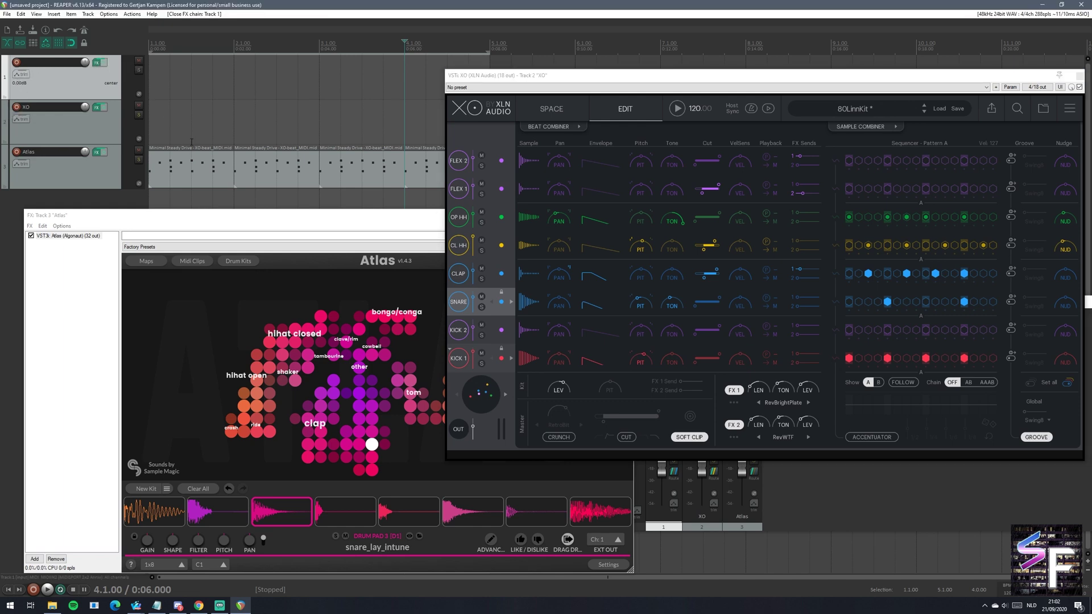
left_click(94, 61)
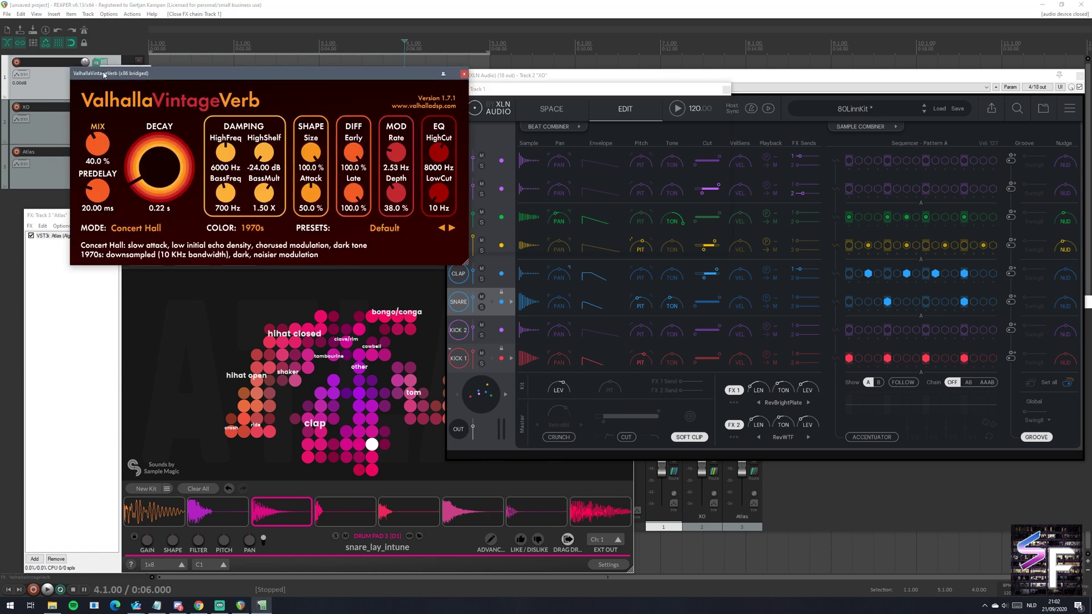
Step: Close the ValhallaVintageVerb window and replace that plug-in on track 1 with Addictive Drums 2
left_click(464, 74)
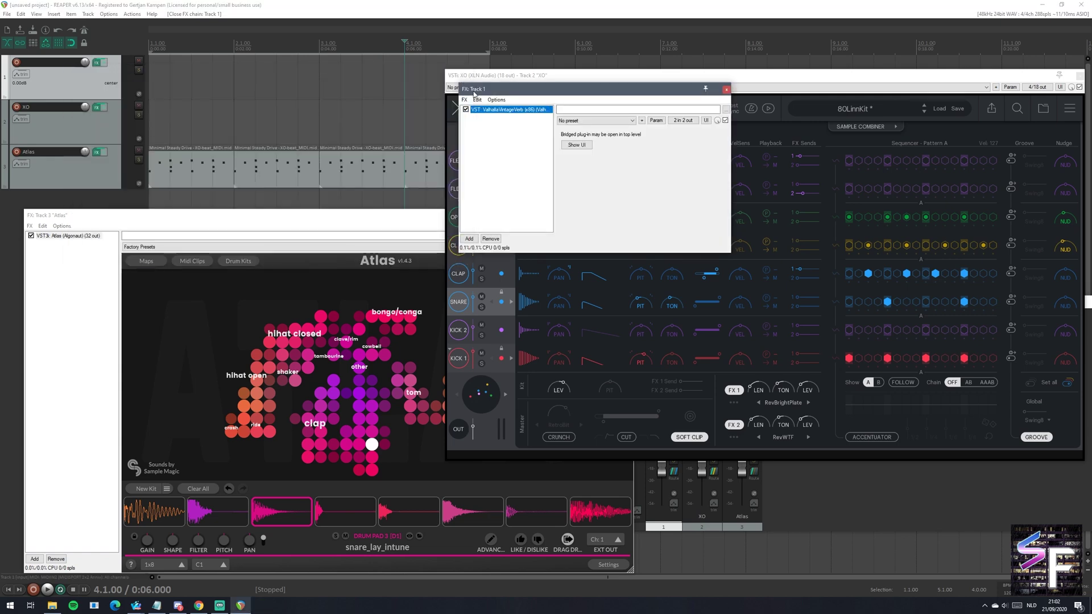
right_click(494, 110)
left_click(521, 123)
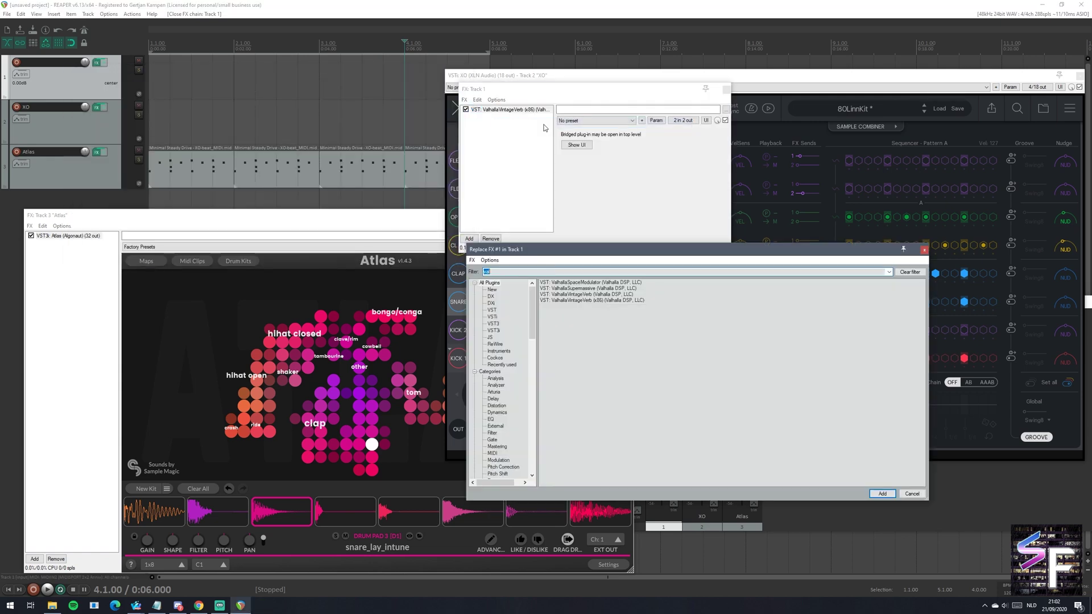
type("add")
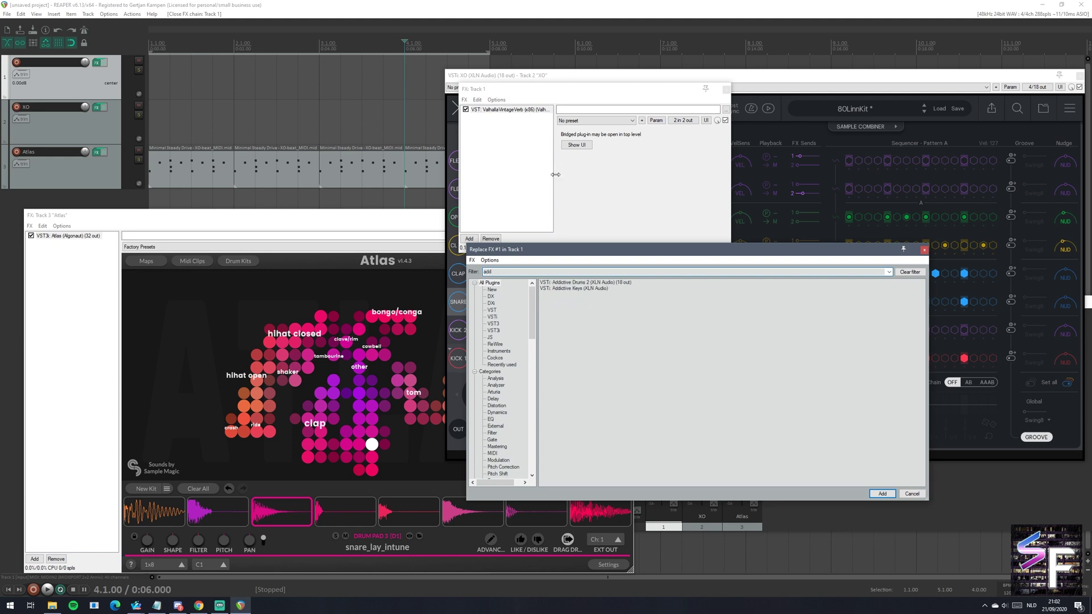
left_click(601, 284)
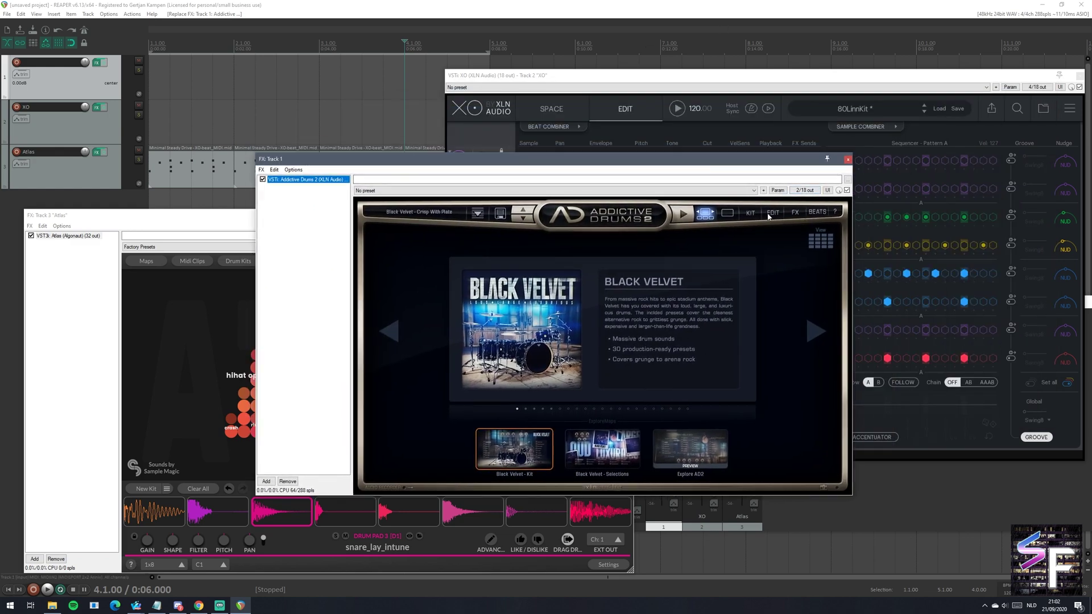
Step: Look through the Beats page of Addictive Drums 2, and examine the key assignments in its Map Window
left_click(771, 214)
left_click(820, 213)
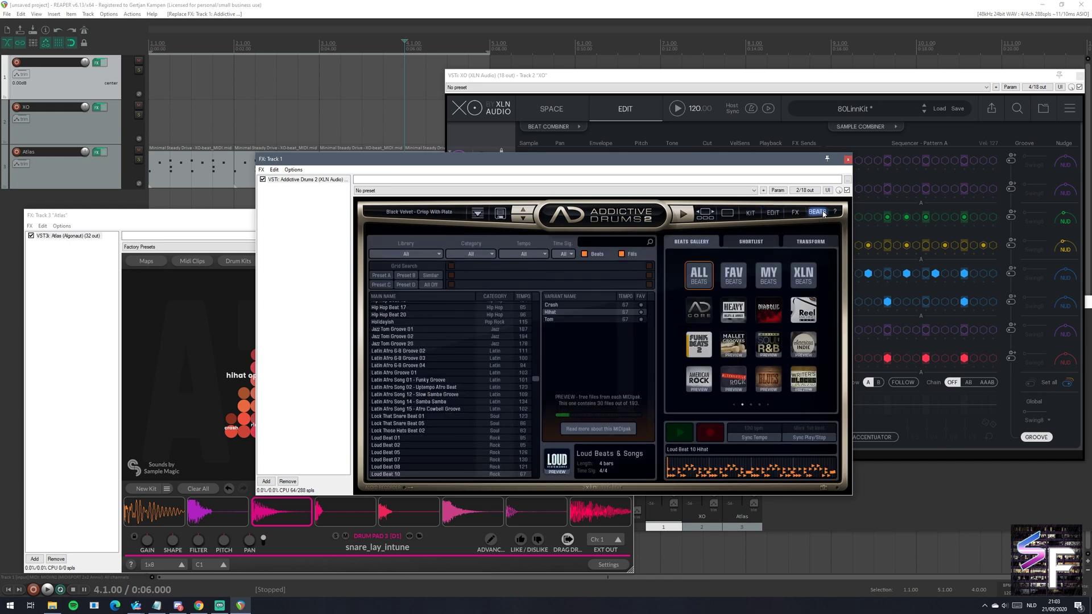
scroll(464, 366, "up", 6)
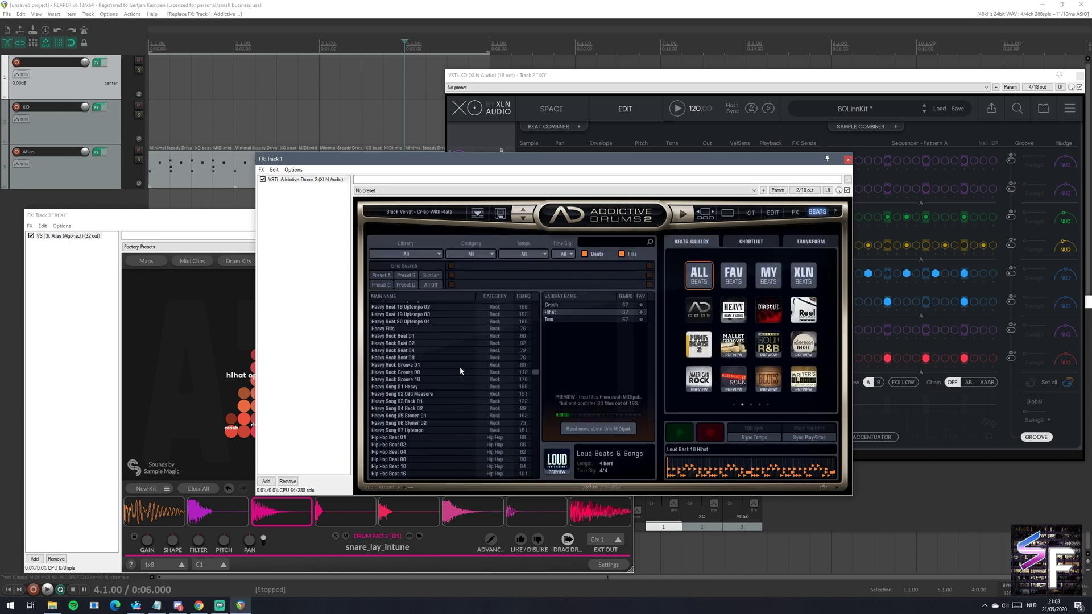
left_click(834, 213)
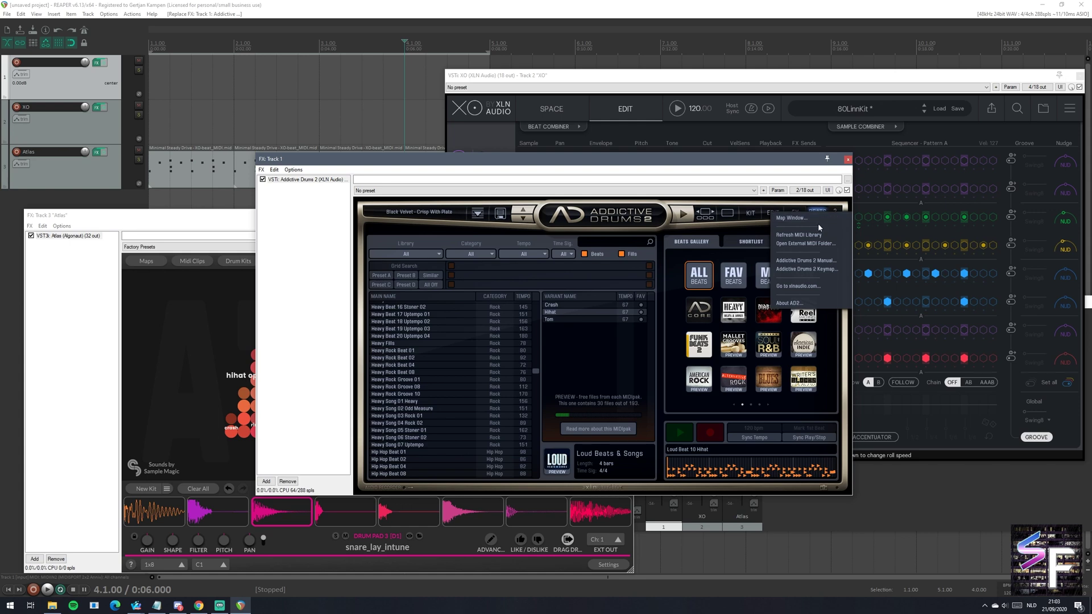
left_click(806, 219)
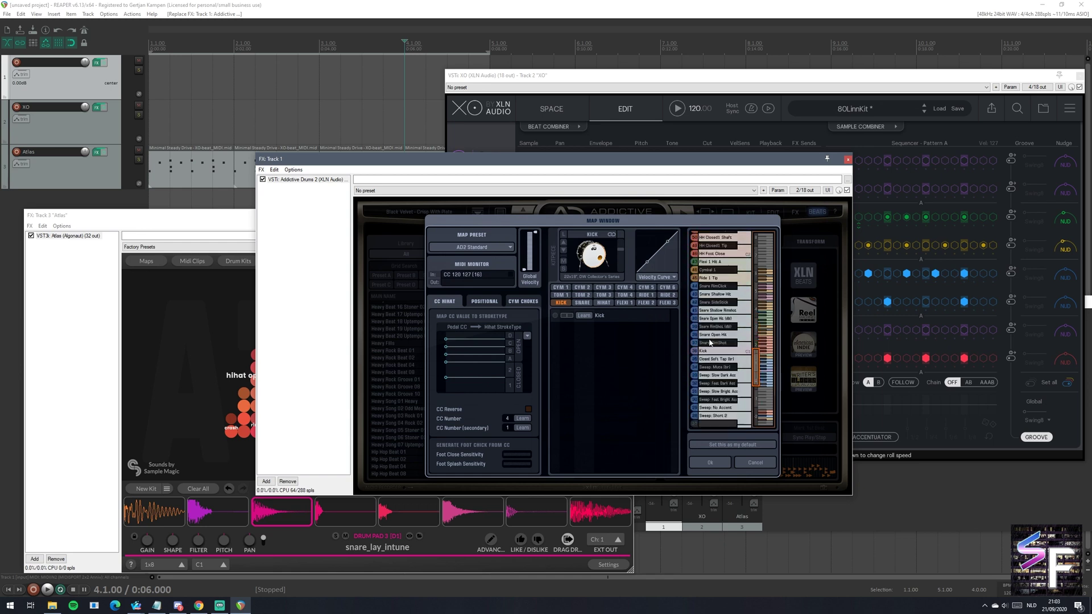
scroll(710, 344, "up", 4)
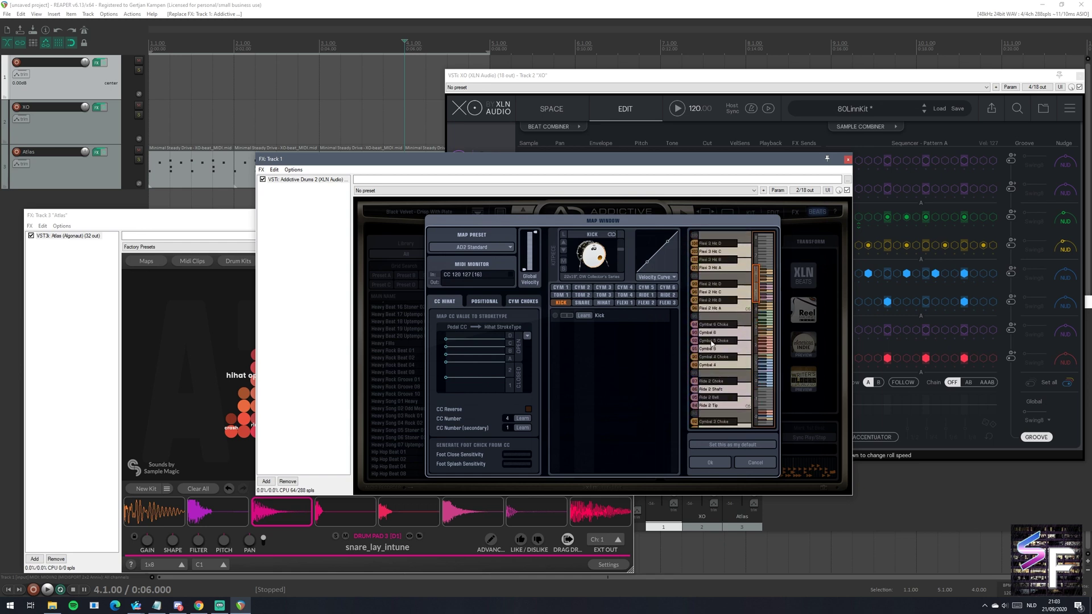
Step: Browse the e-drum map presets, load DM10x from My Maps, and close track 1's effects chain
left_click(453, 253)
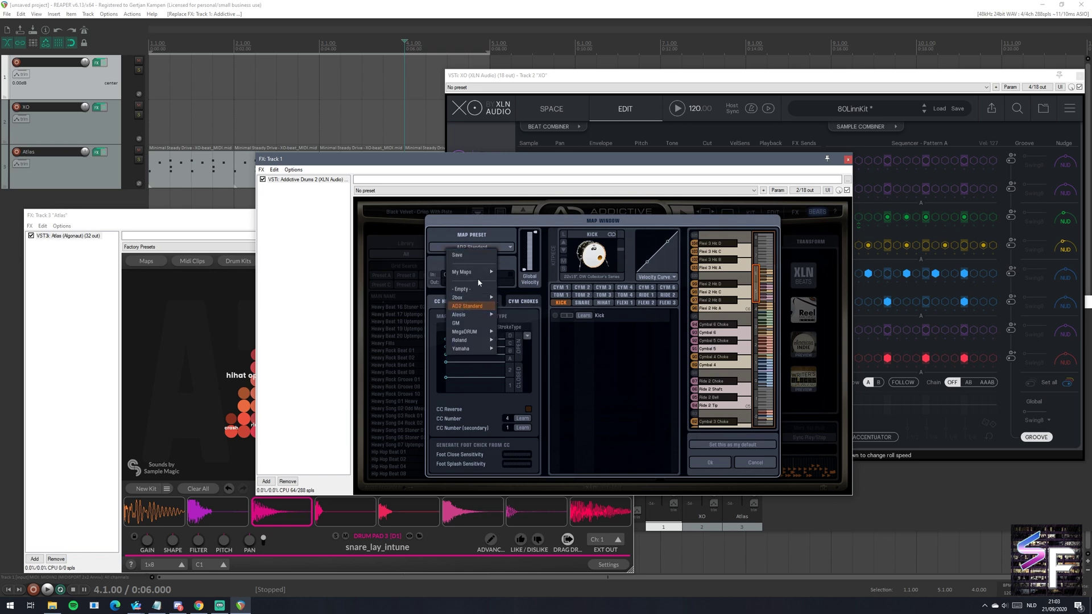
mouse_move(482, 332)
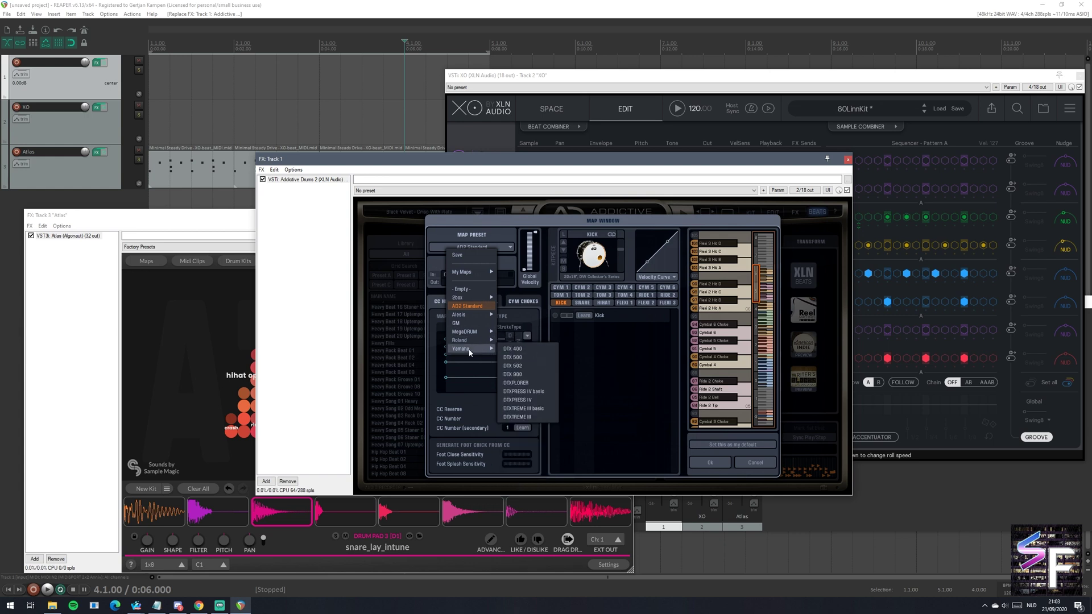
mouse_move(471, 314)
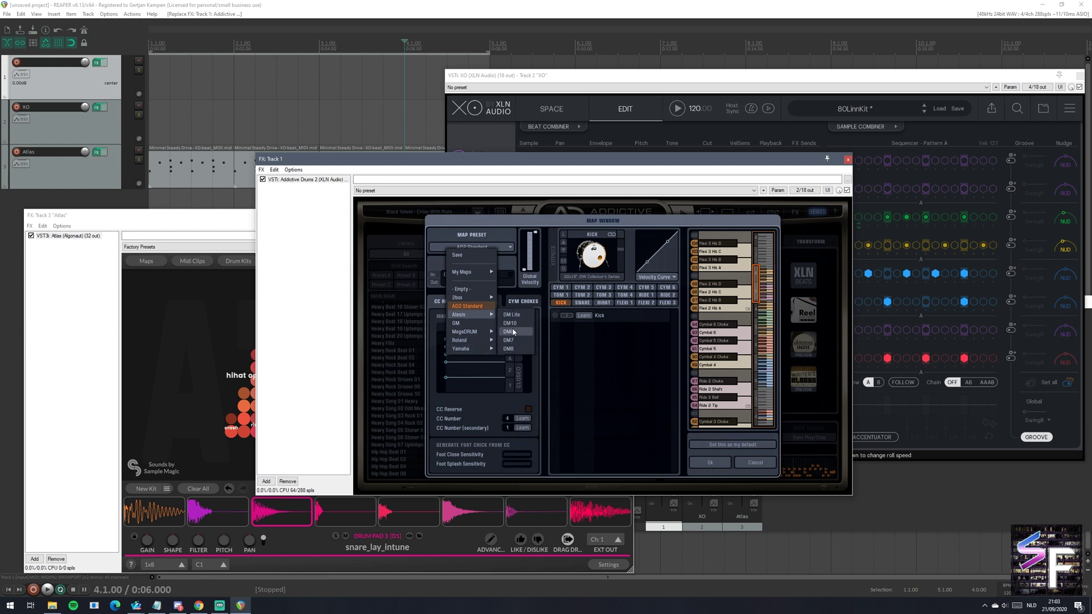
mouse_move(470, 275)
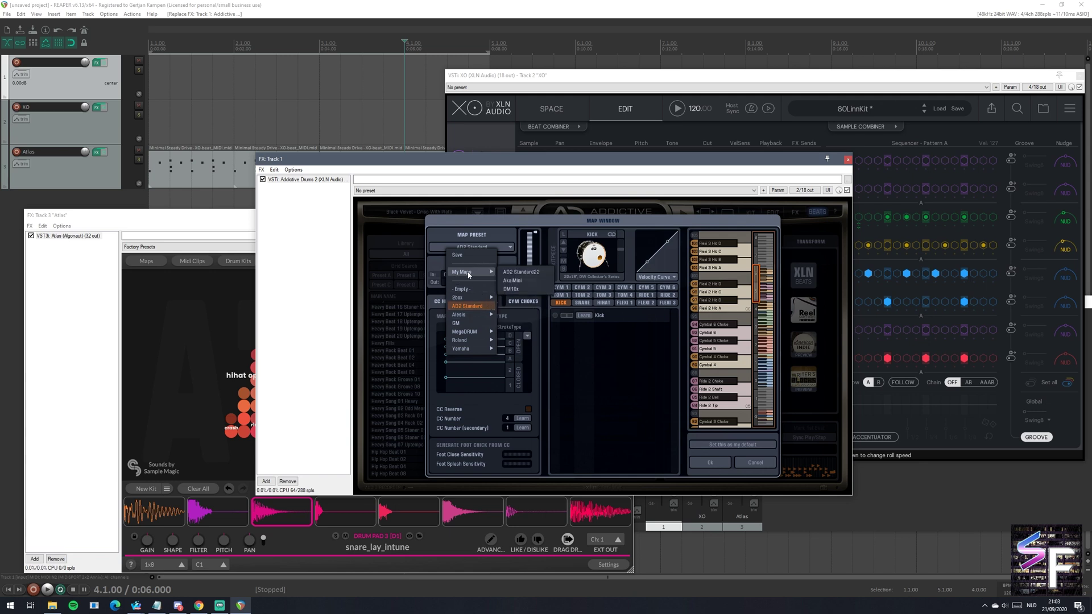
left_click(511, 289)
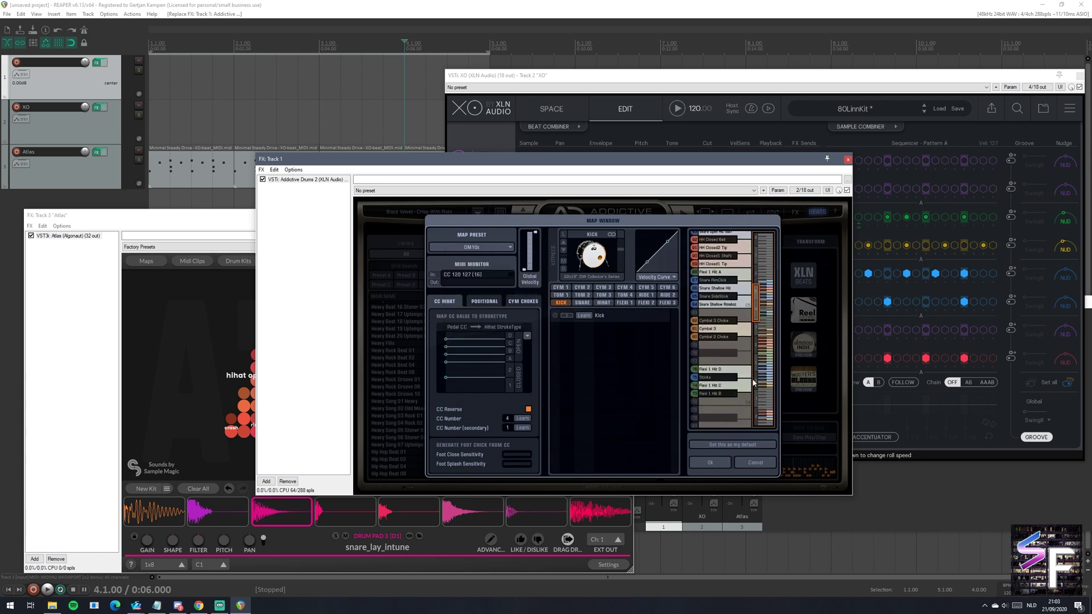
scroll(752, 382, "up", 3)
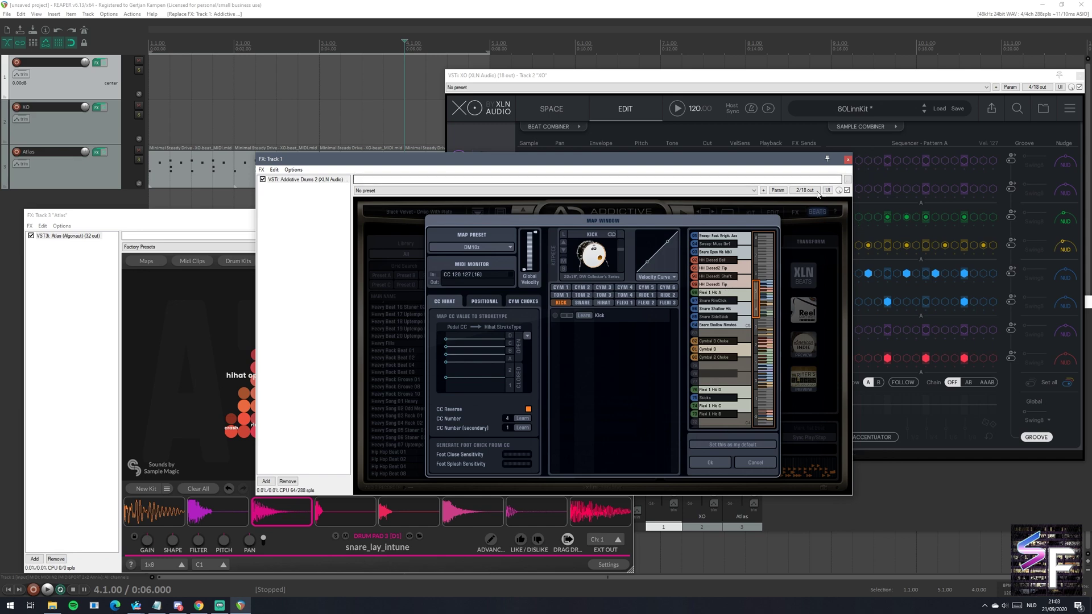
left_click(847, 160)
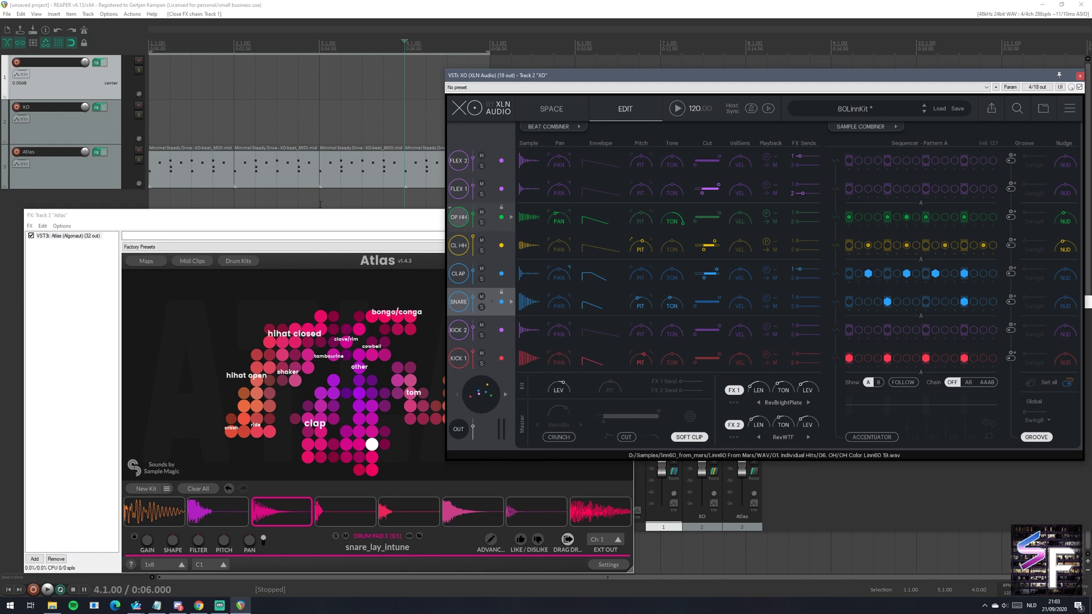
Step: Move the Atlas window further down and turn on XO's Accentuator
left_click_drag(320, 216, 299, 233)
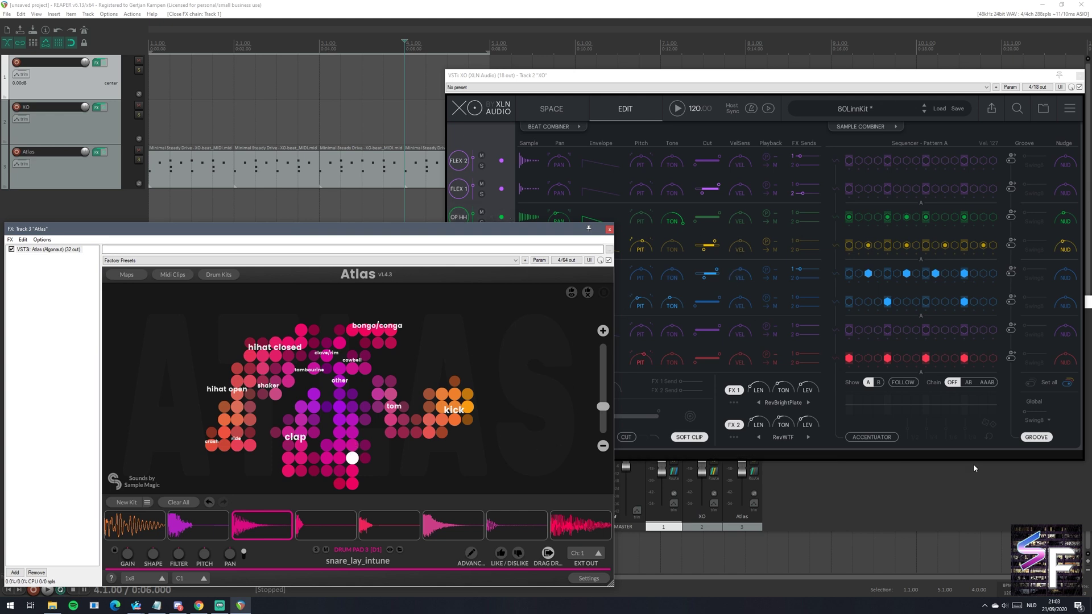
left_click(852, 424)
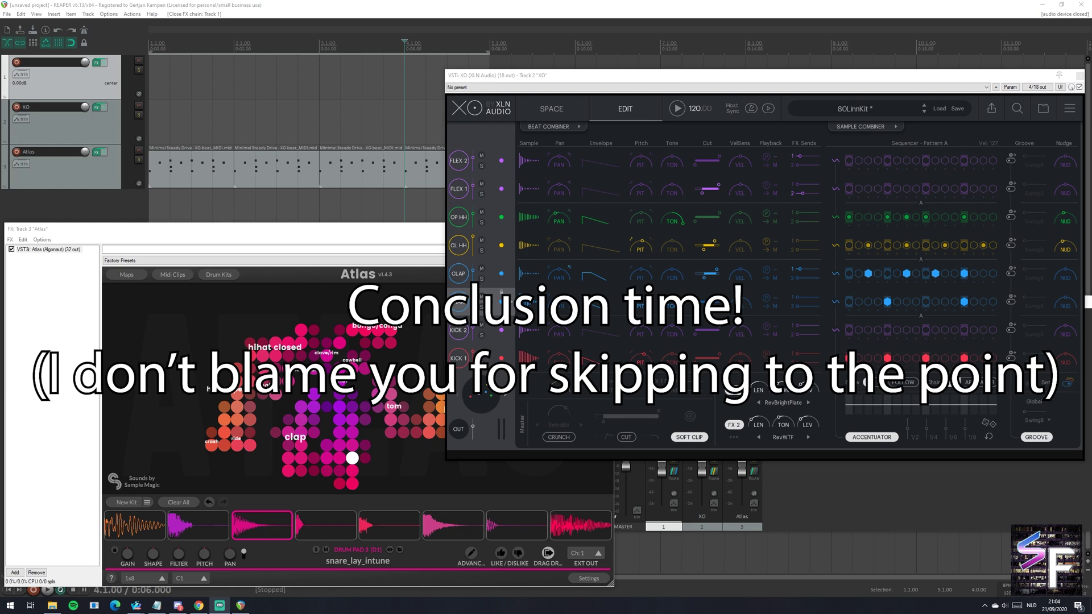
Step: Float Atlas in its own window in place of the effects chain, and move XO up and Atlas down
left_click(49, 250)
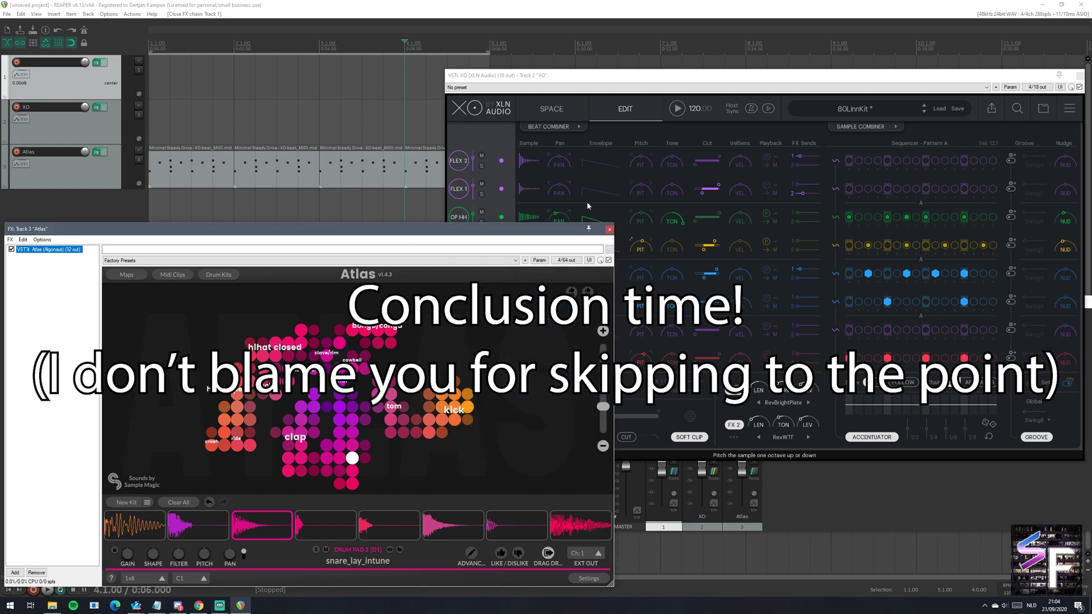
left_click(609, 229)
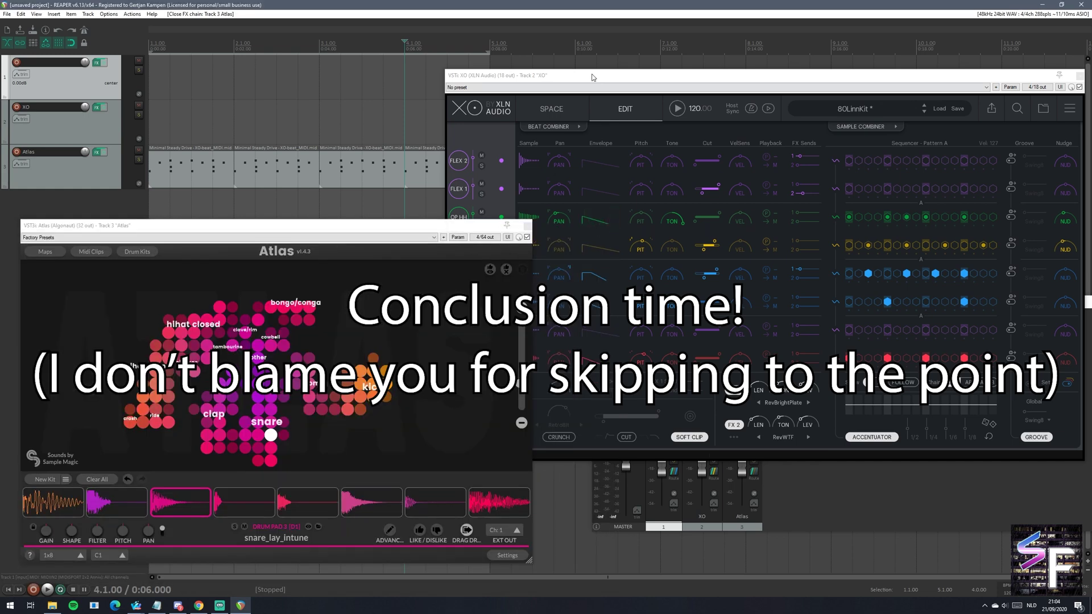
left_click_drag(591, 77, 591, 17)
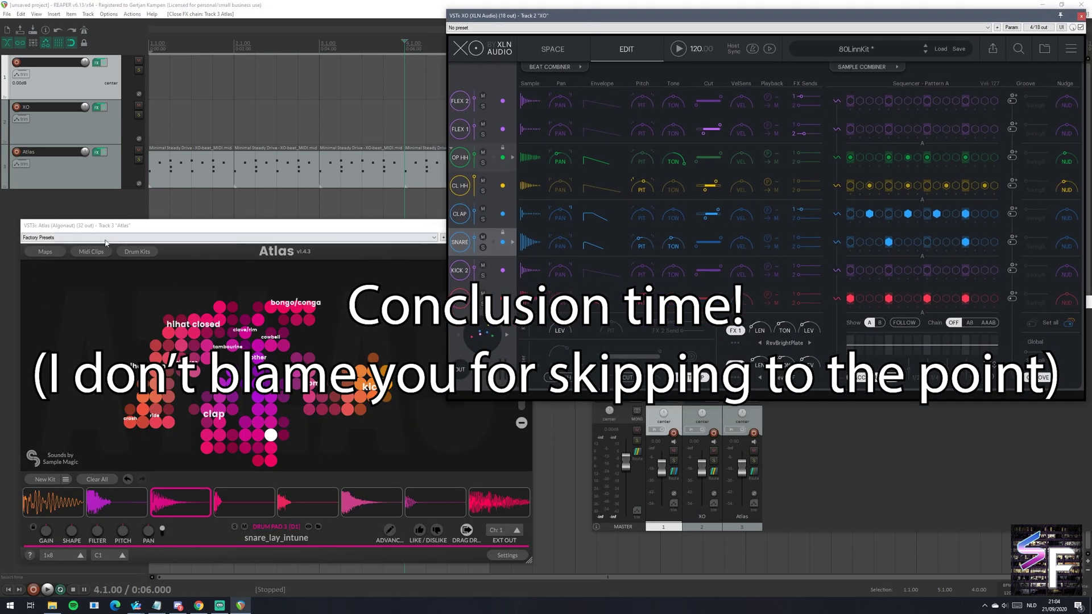
left_click_drag(181, 228, 166, 261)
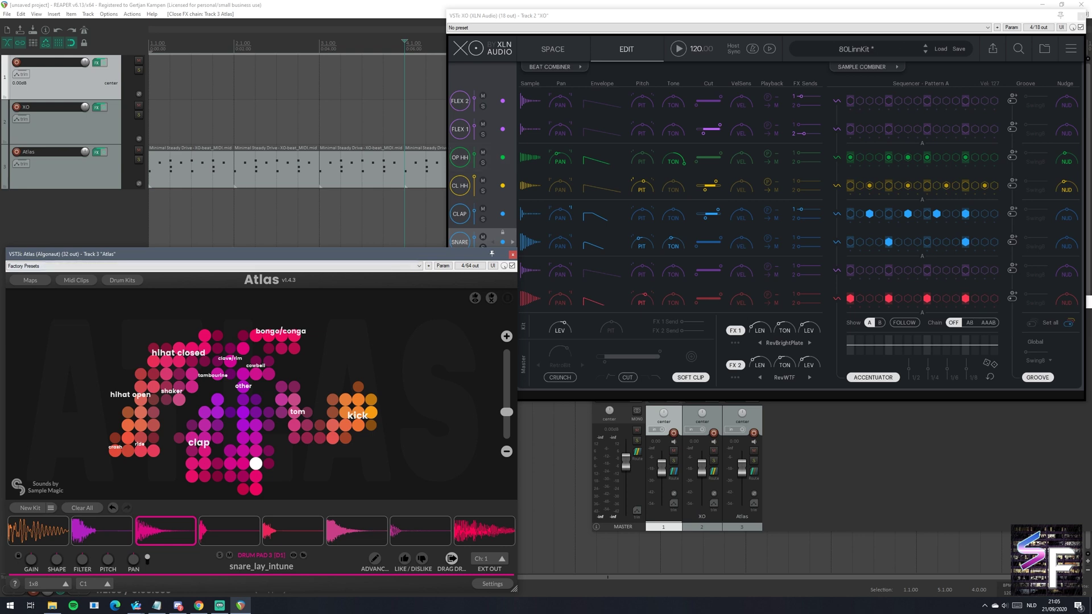
Step: Hide REAPER's mixer and bring the Atlas window back into focus
left_click(825, 449)
key("ctrl+m")
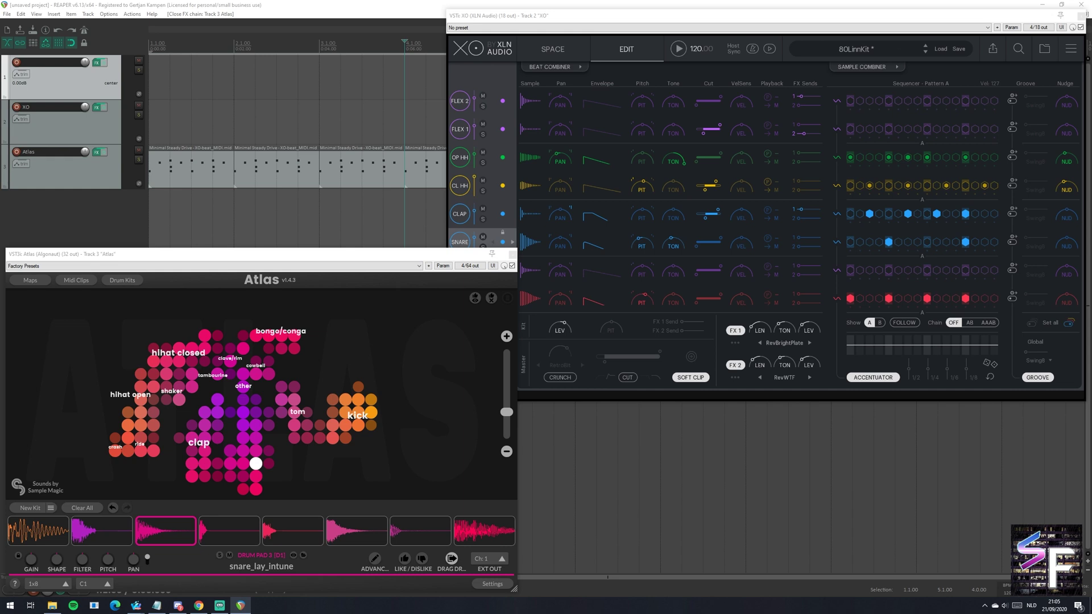
left_click(348, 261)
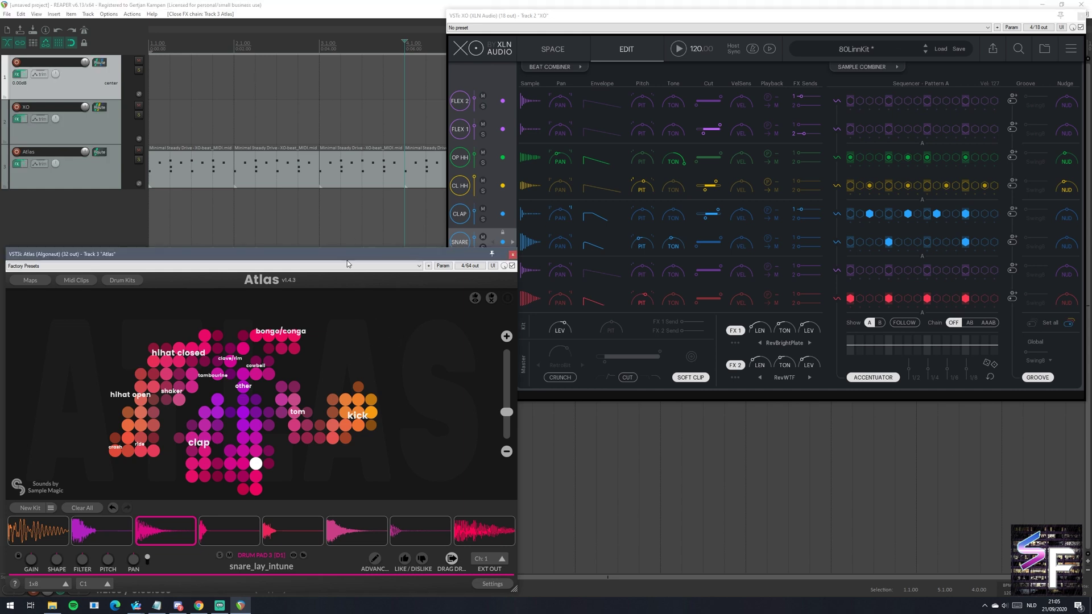
mouse_move(136, 607)
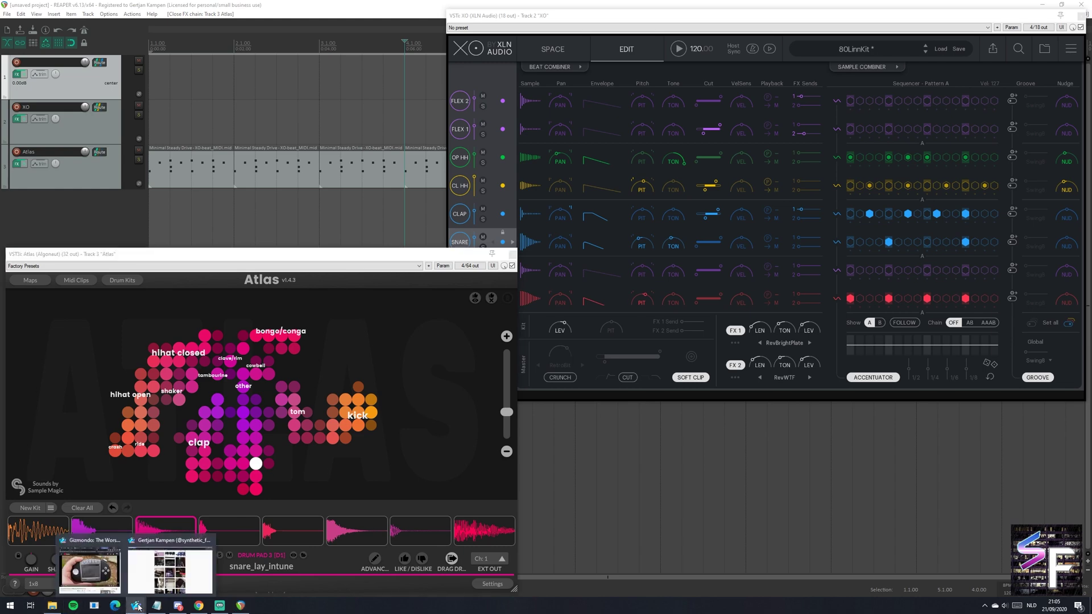
left_click(171, 566)
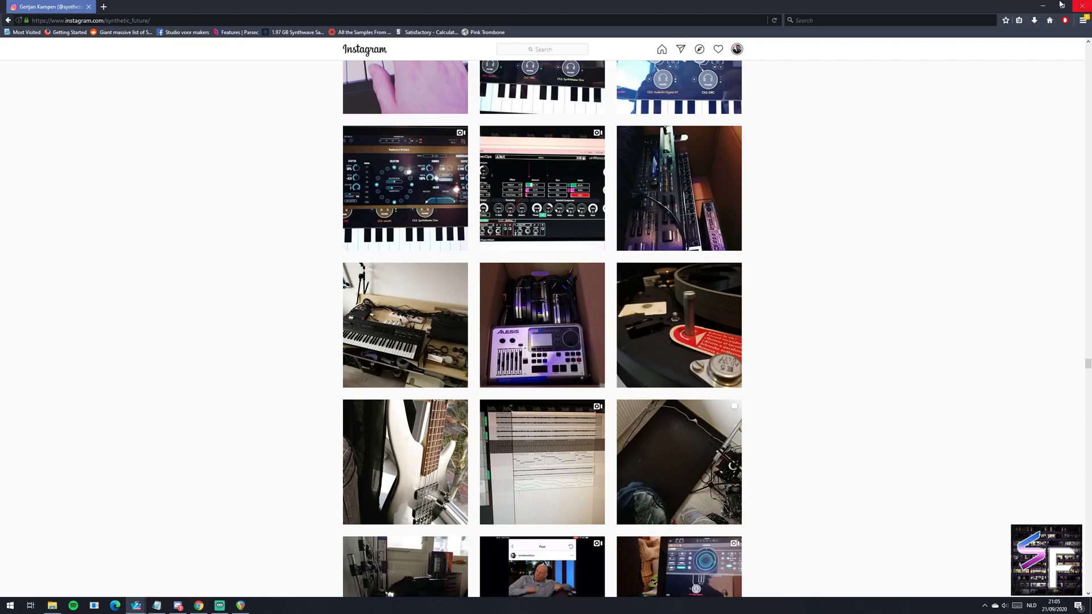
key("alt+Tab")
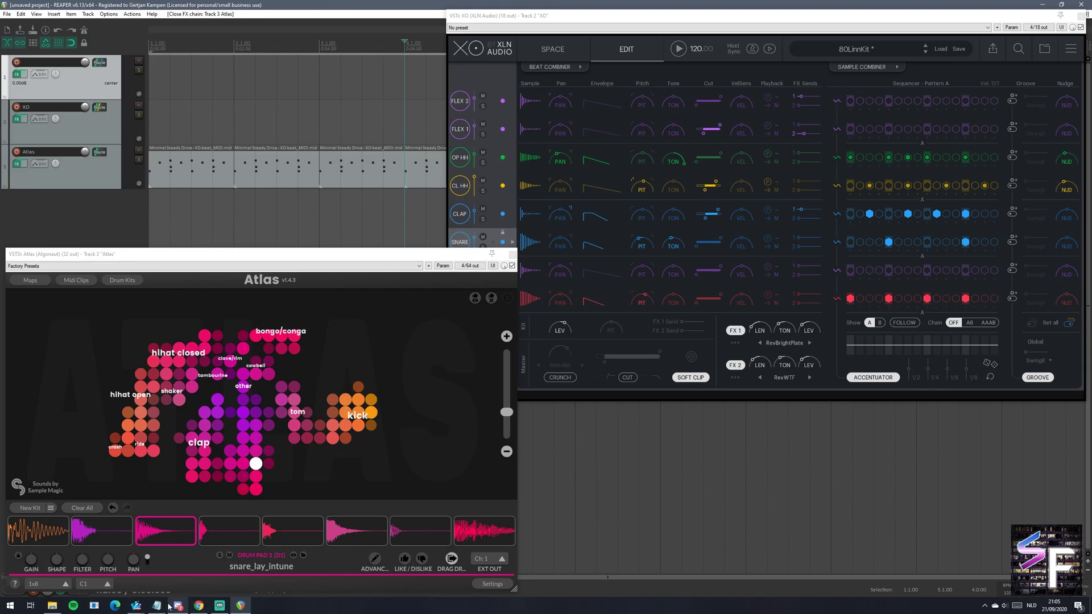
Step: Switch to Chrome and look up Atlas's price on its algonaut.tech shop page and the offers on xlnaudio.com's XO page
left_click(199, 606)
scroll(261, 399, "up", 8)
scroll(248, 443, "up", 10)
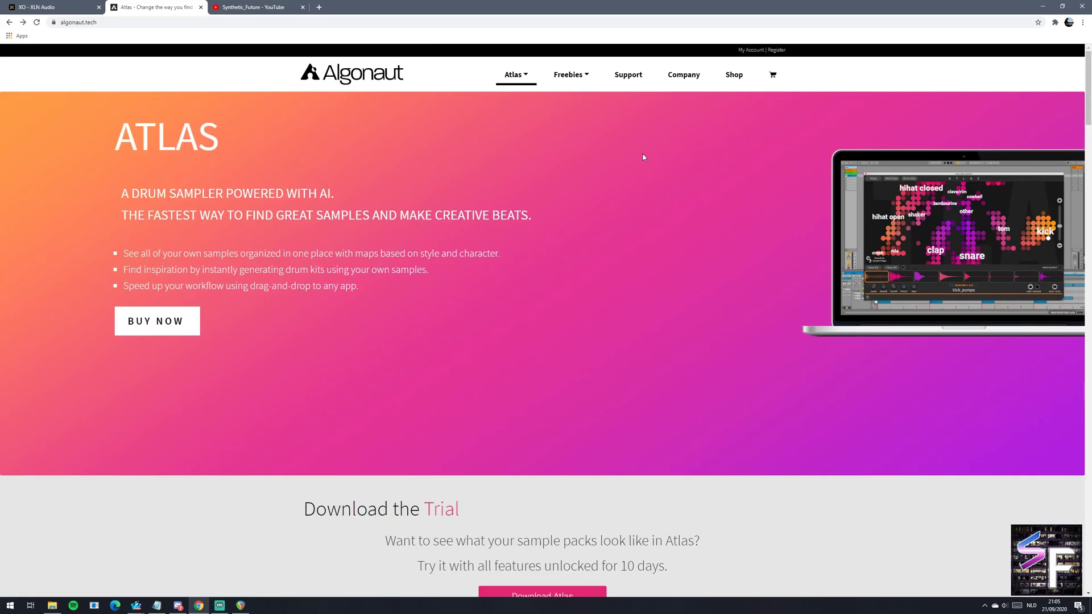
left_click(161, 320)
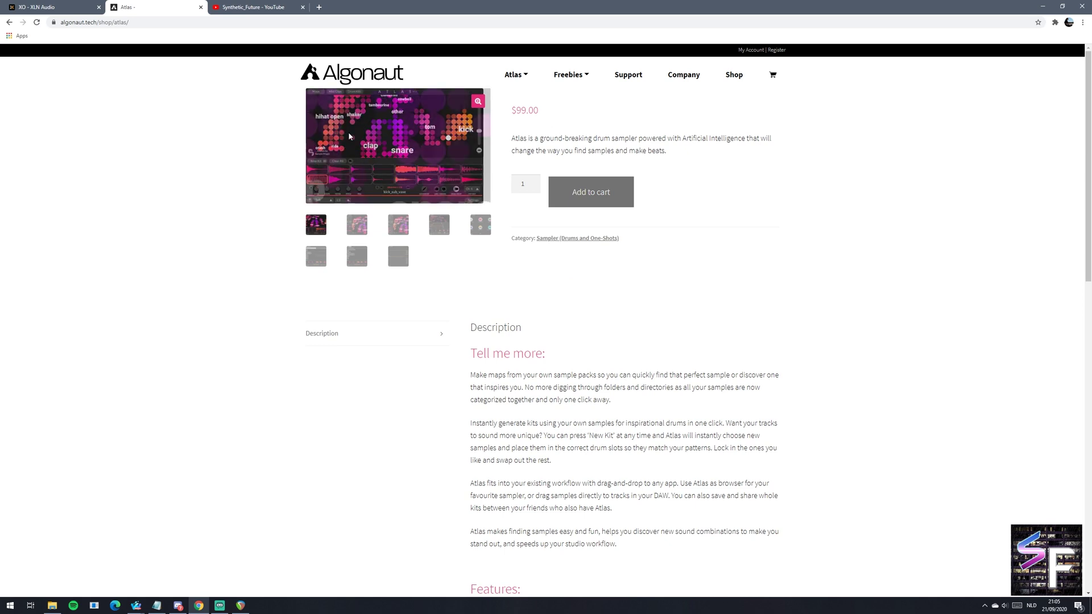
left_click(40, 7)
left_click(616, 182)
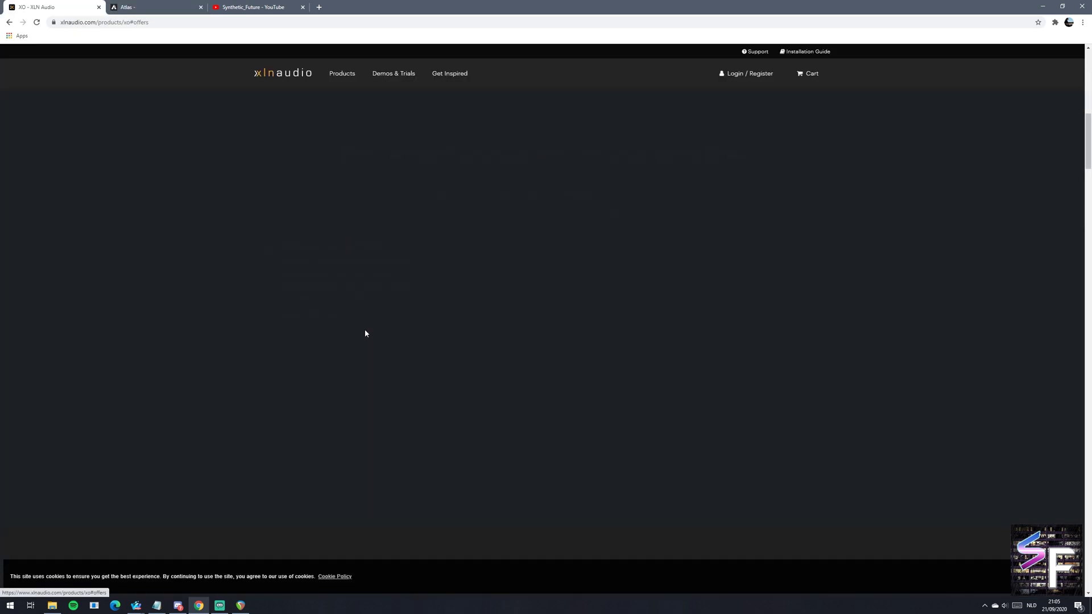
Step: Look over the XO Lite and XO offers and open the full feature comparison of the two editions
left_click_drag(636, 271, 596, 259)
left_click(676, 284)
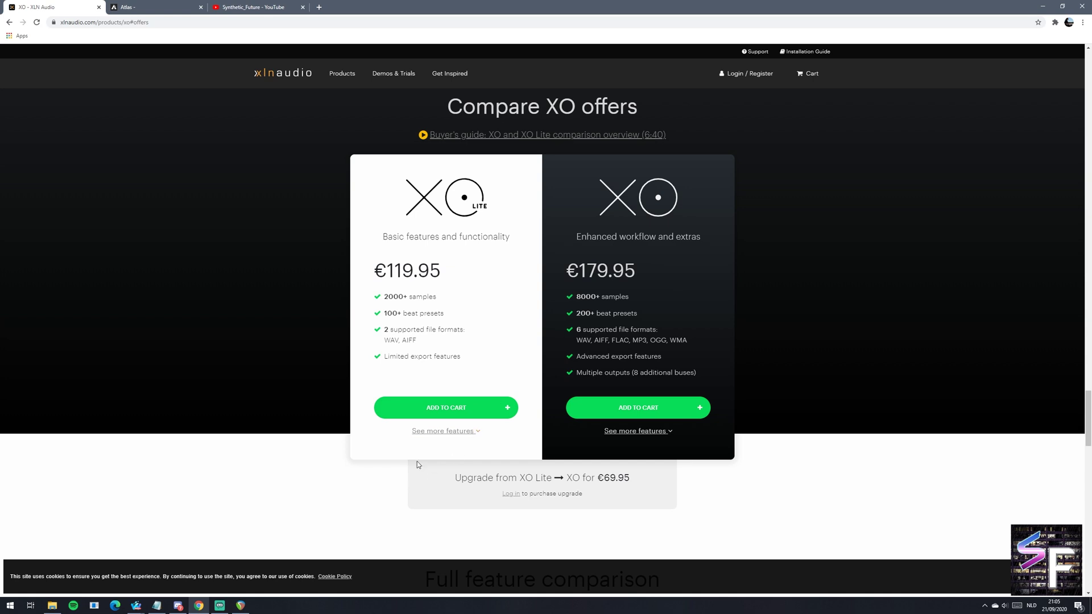
left_click(444, 431)
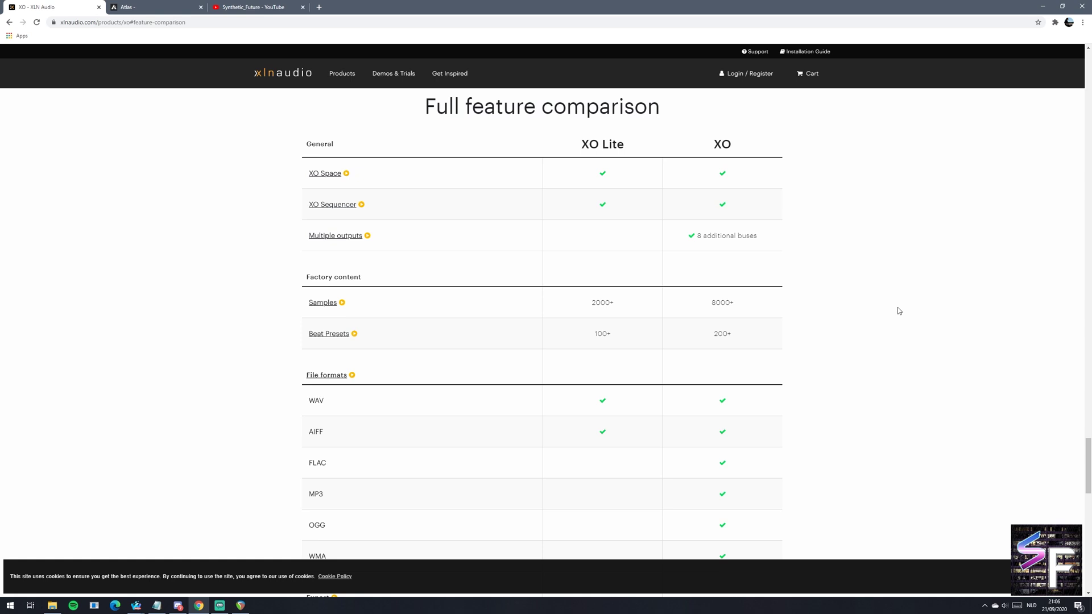
Step: Read the XO Lite and XO export, miscellaneous feature and system requirement listings, and return to the start of the XO page
scroll(899, 310, "down", 7)
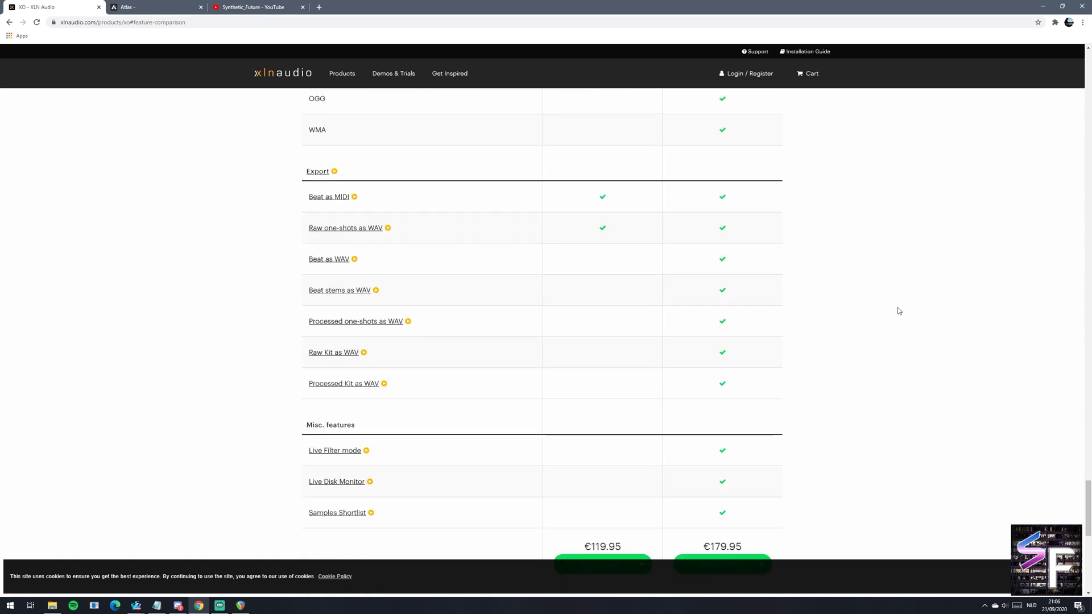
scroll(899, 311, "down", 4)
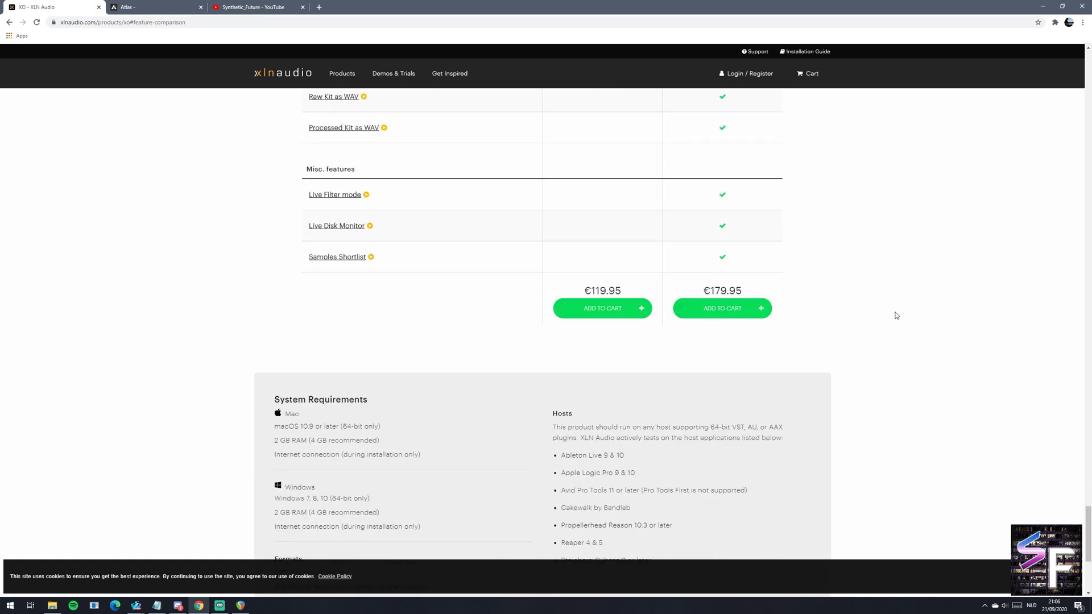
scroll(896, 316, "down", 4)
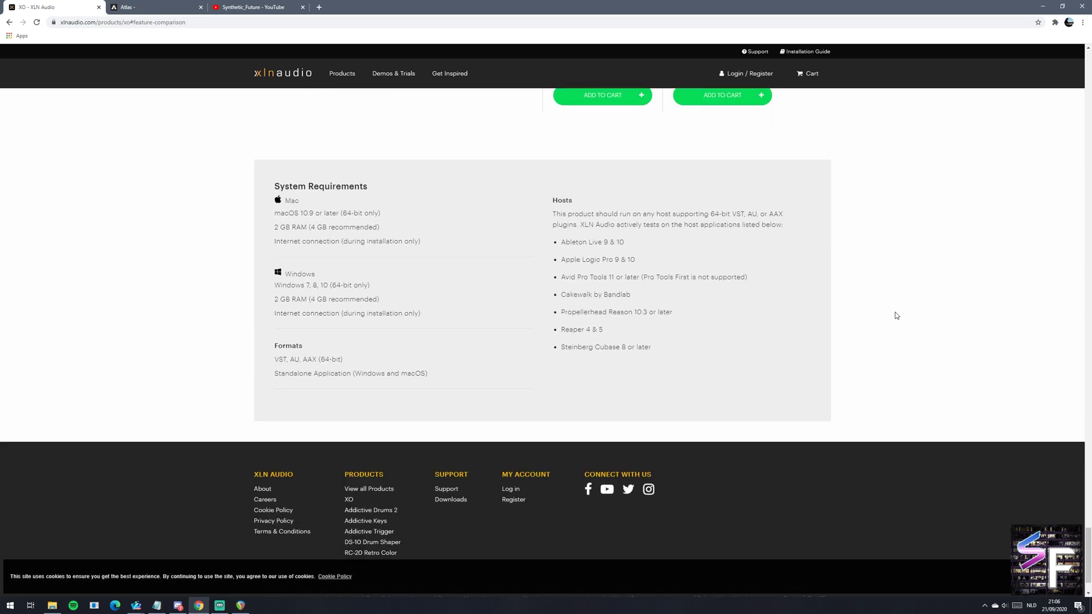
scroll(896, 318, "up", 2)
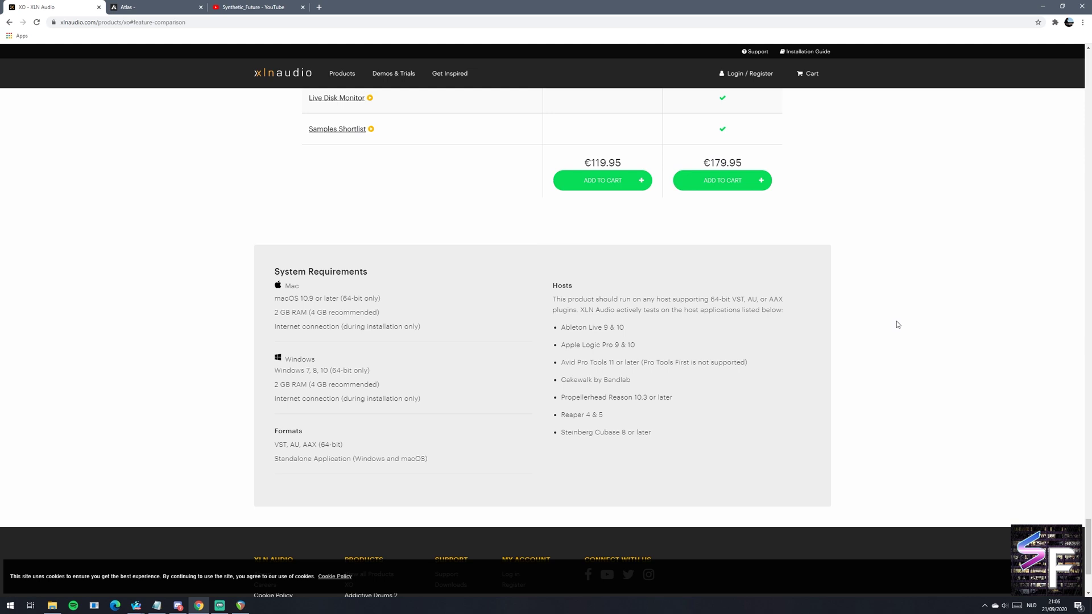
scroll(986, 442, "up", 4)
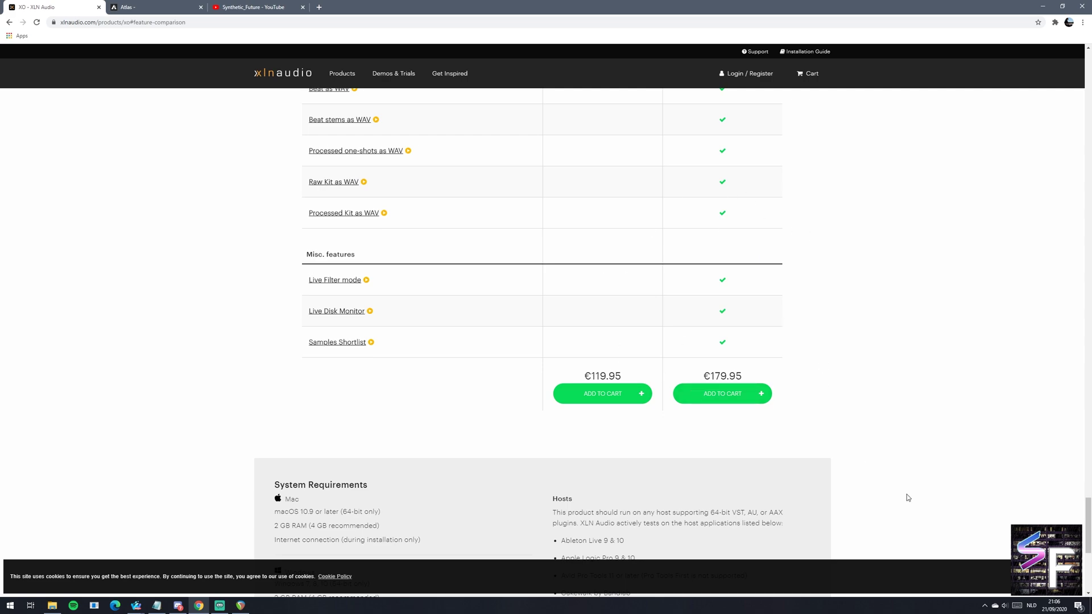
scroll(964, 465, "up", 1)
scroll(965, 466, "up", 20)
scroll(908, 409, "up", 7)
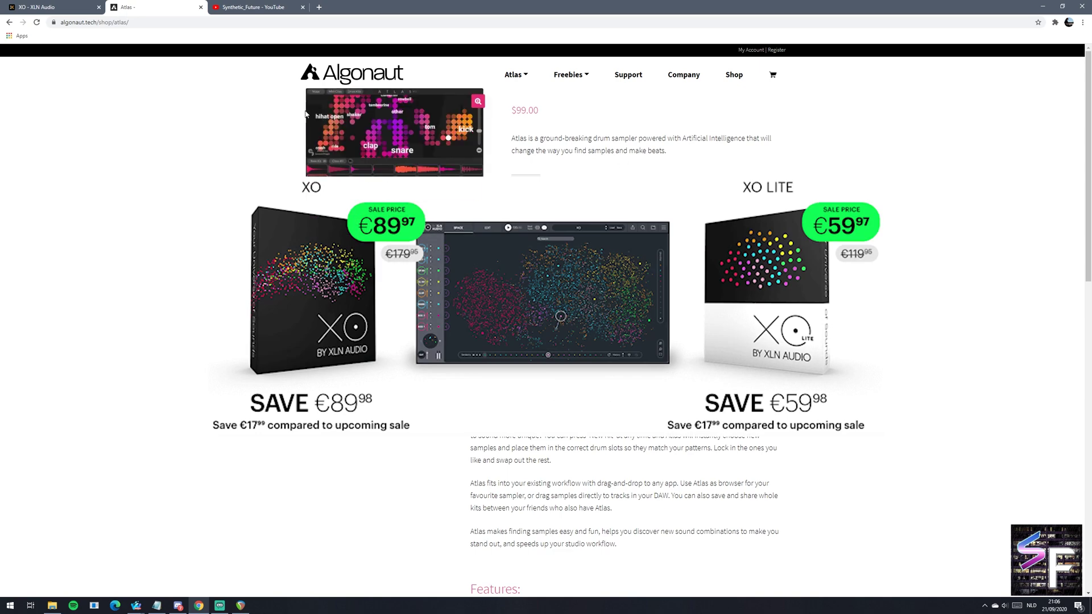
Step: Check the XO page against Atlas's shop page, and open XLN Audio's Addictive Drums 2 product page
left_click(46, 6)
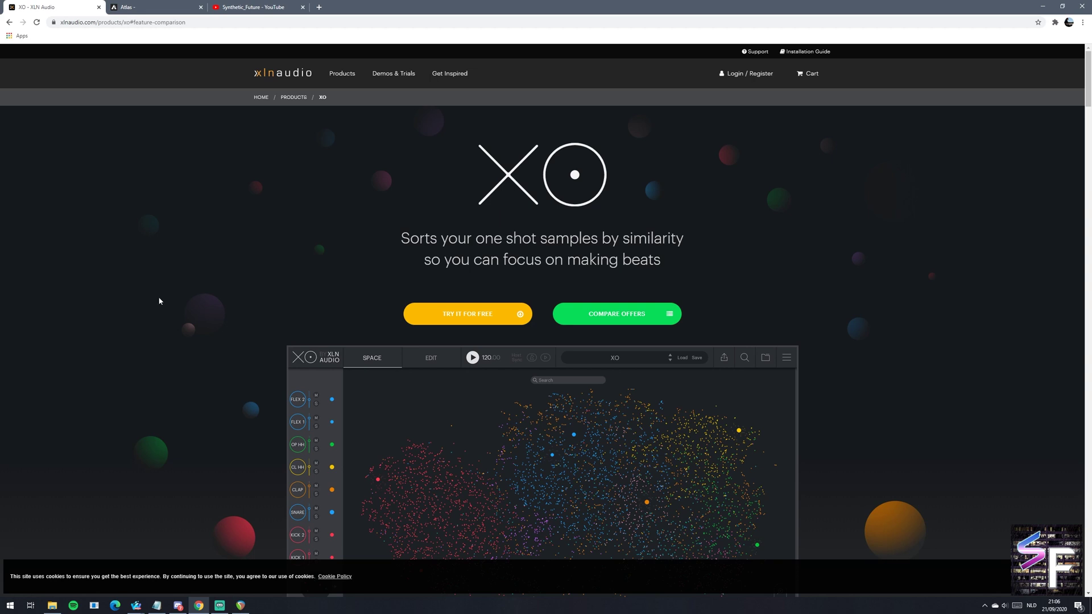
left_click(150, 5)
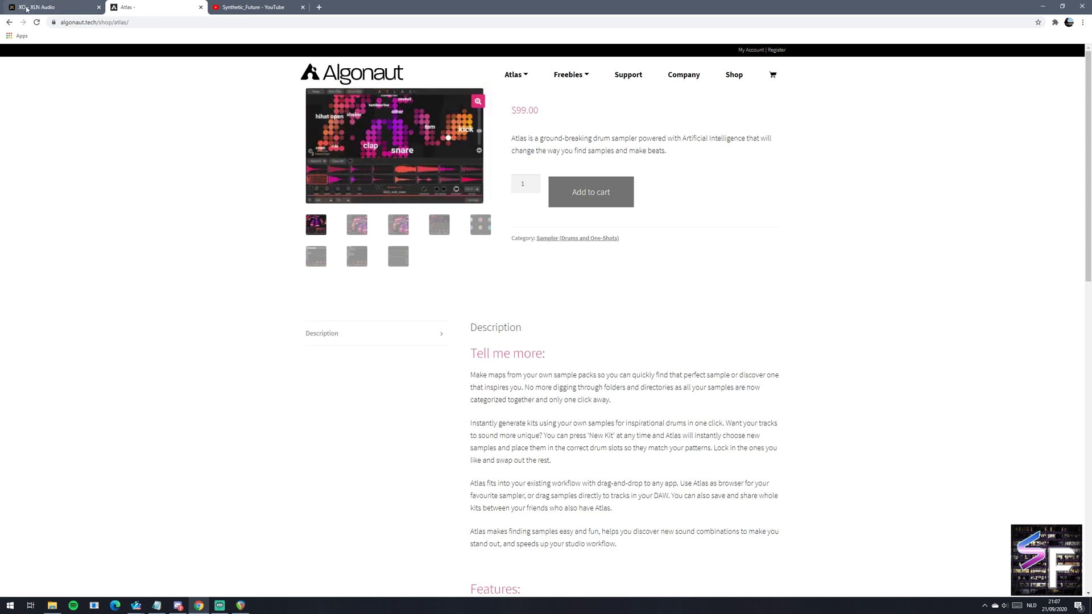
left_click(9, 9)
mouse_move(337, 79)
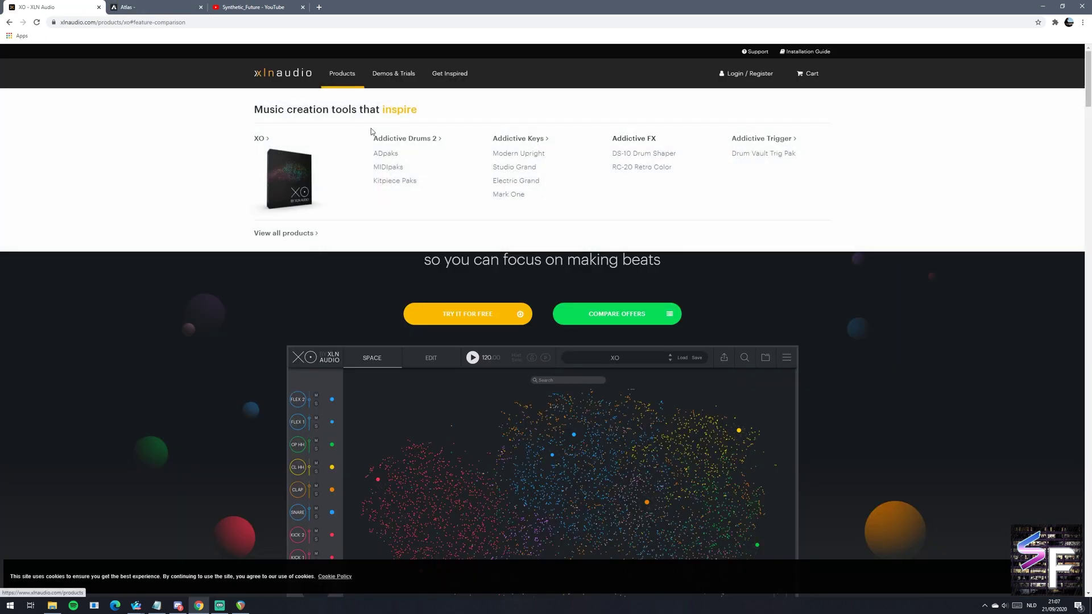
left_click(405, 139)
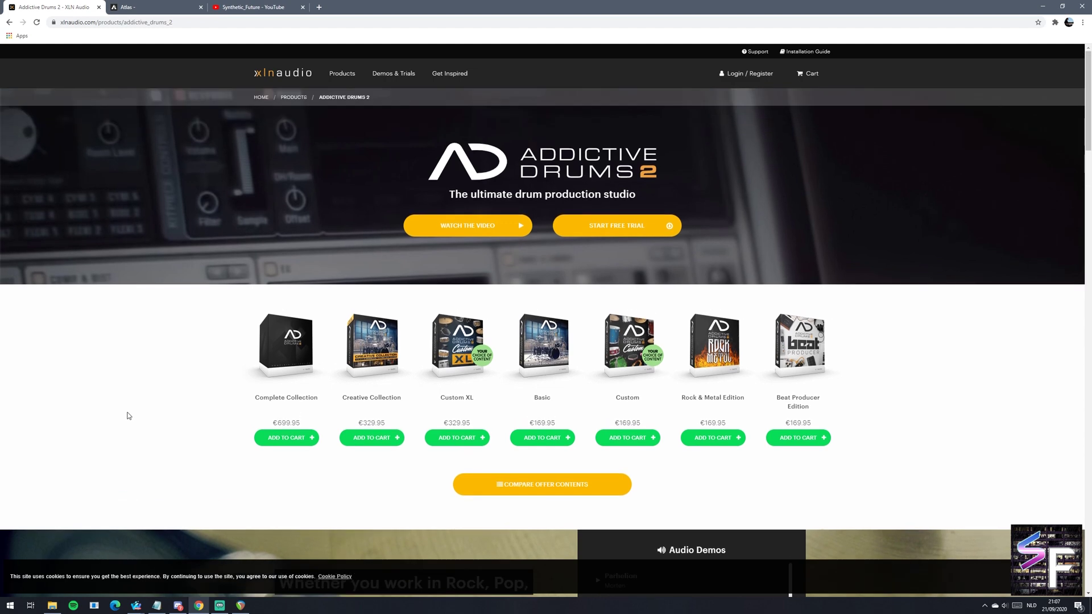
mouse_move(348, 80)
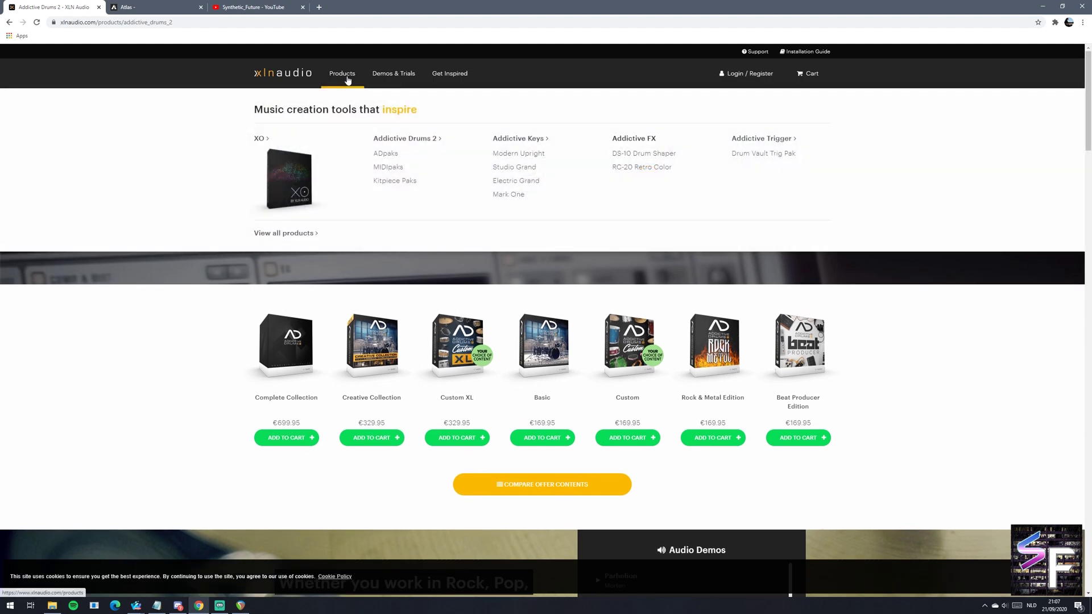
Step: Revisit the Atlas shop page and the Addictive Drums 2 page, and bring up the Synthetic_Future YouTube channel's video list
left_click(147, 7)
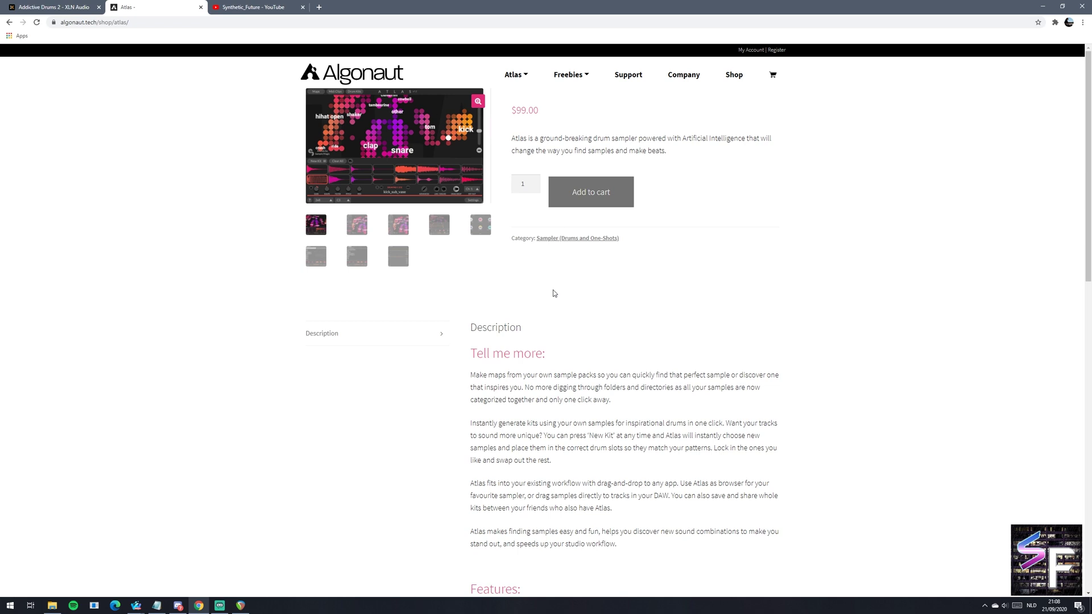
left_click(69, 7)
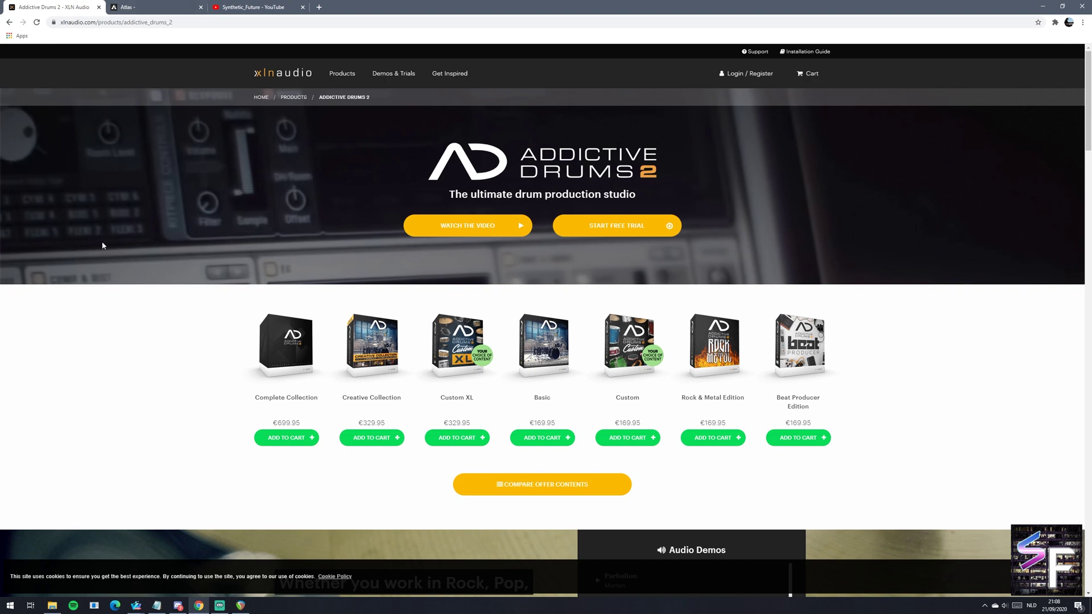
left_click(124, 6)
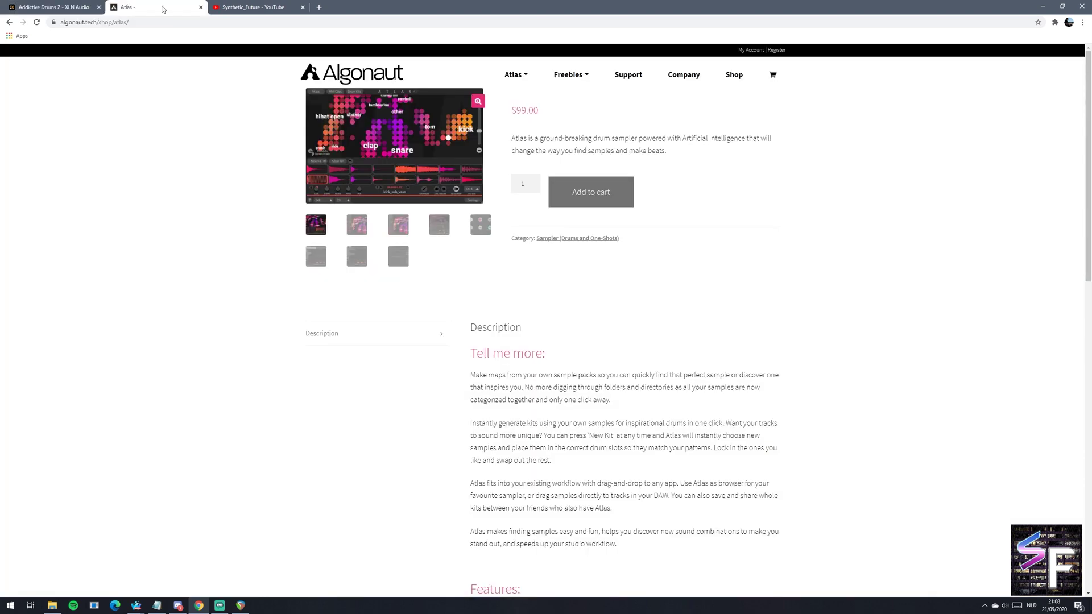
left_click(239, 8)
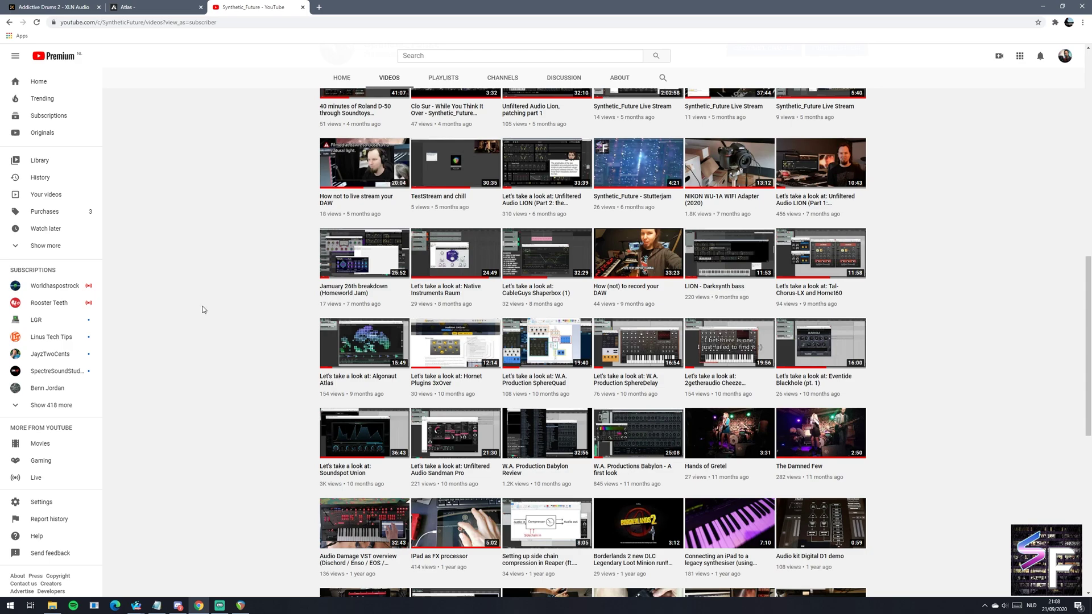